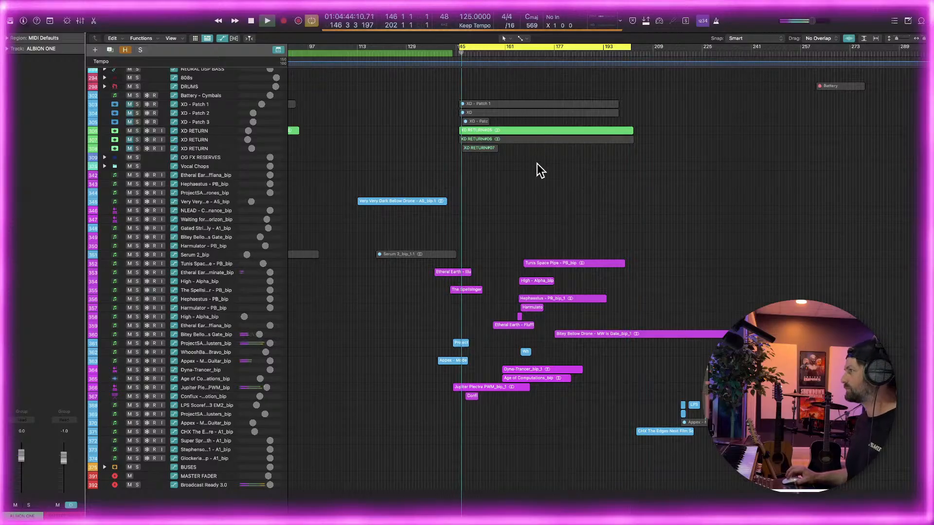
# Solo the first XD RETURN track and increase its height so its waveform and volume automation can be read
pyautogui.press('super+Right')
pyautogui.hscroll(-3, 477, 154)
pyautogui.hscroll(3, 467, 154)
pyautogui.scroll(6, 465, 155)
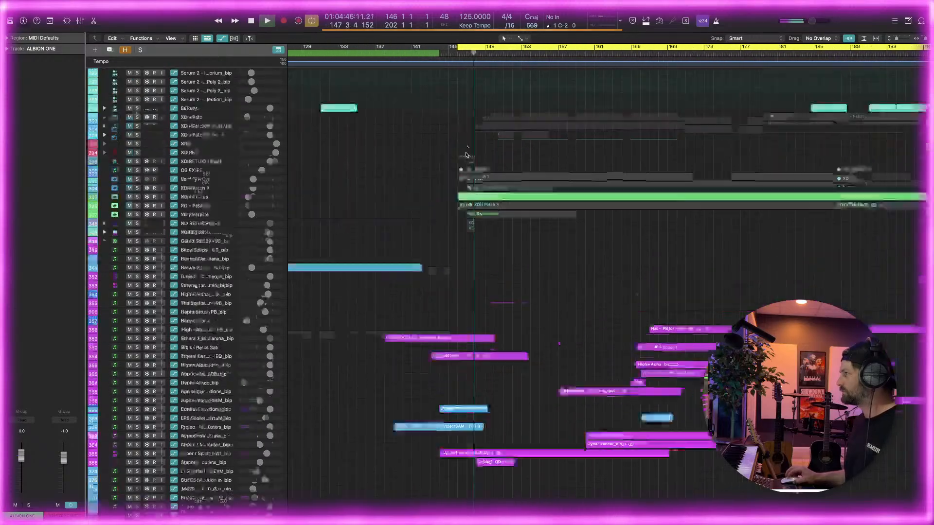
pyautogui.hscroll(-2, 462, 153)
pyautogui.scroll(-5, 462, 154)
pyautogui.hscroll(5, 462, 154)
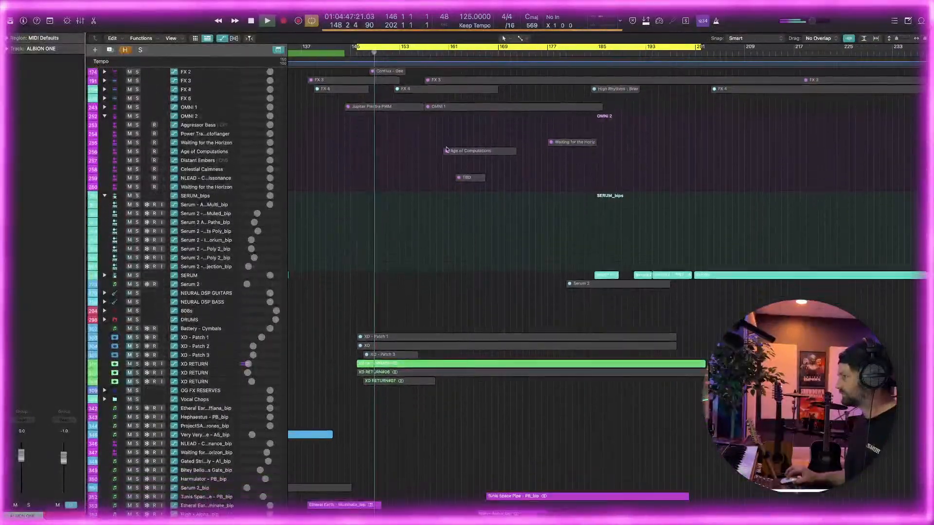
pyautogui.click(137, 302)
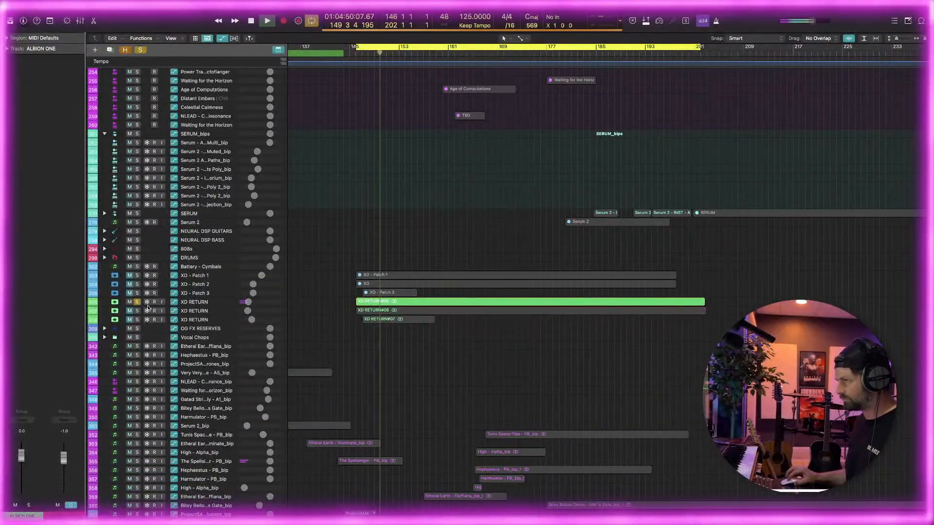
pyautogui.moveTo(142, 305); pyautogui.dragTo(142, 337)
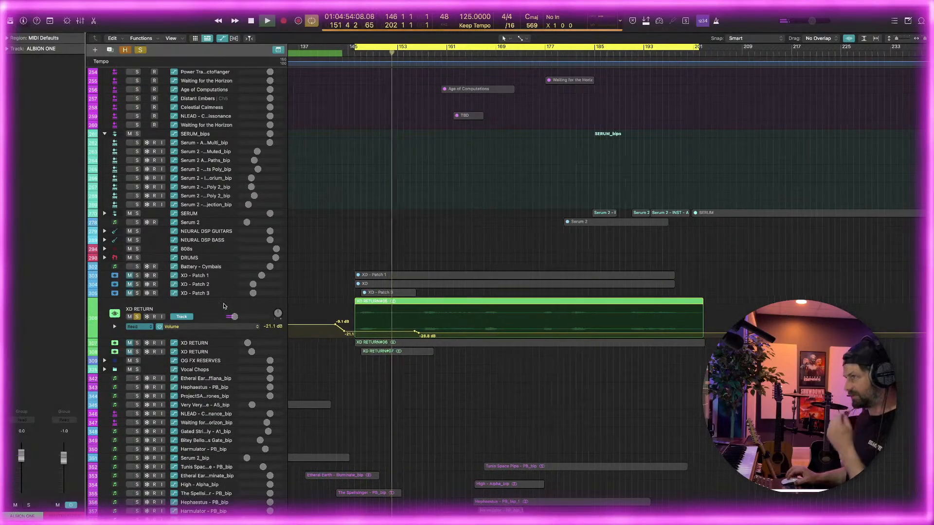
# Insert a stereo FabFilter Pro-Q 4 after the first plug-in on the soloed XD RETURN track
pyautogui.click(224, 307)
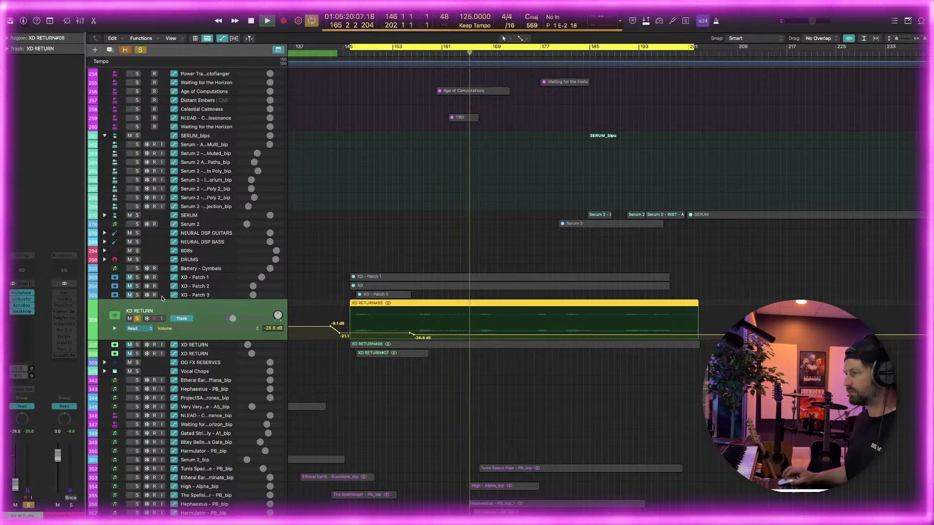
pyautogui.click(30, 300)
pyautogui.click(30, 299)
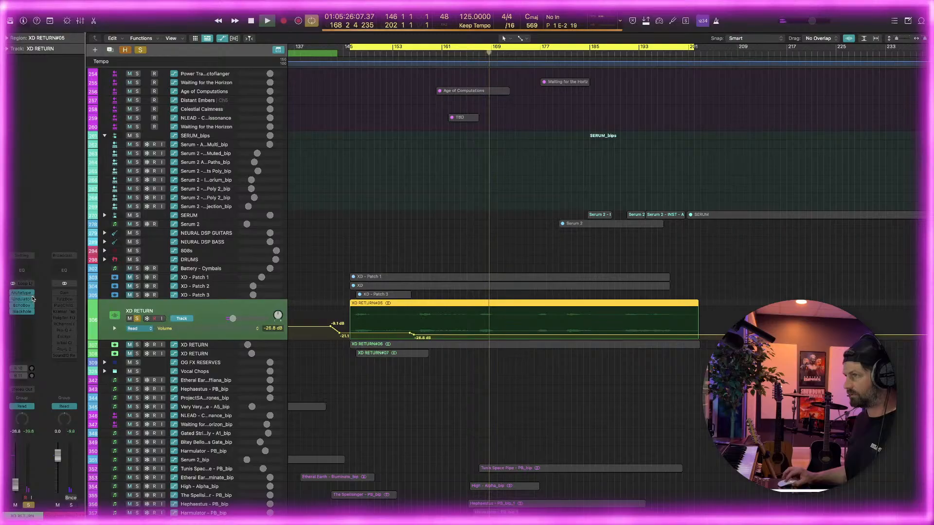
pyautogui.click(30, 299)
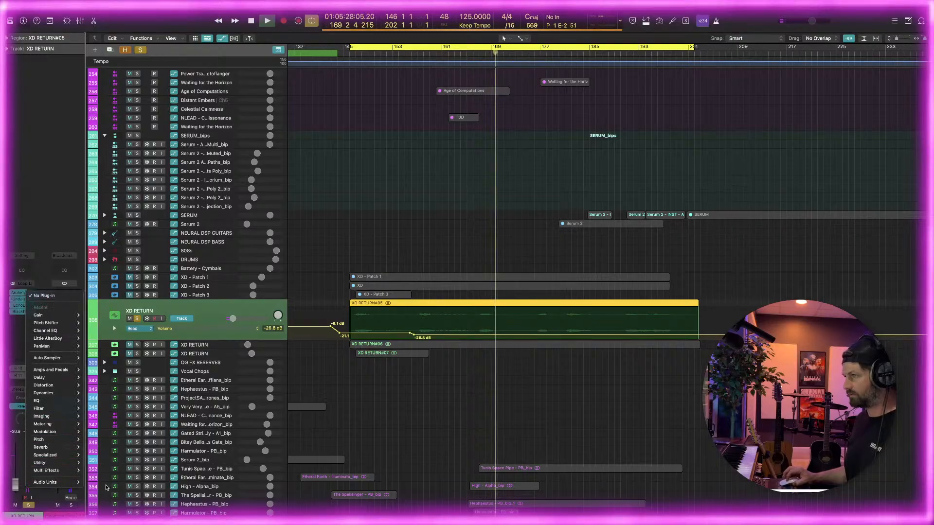
pyautogui.moveTo(63, 486)
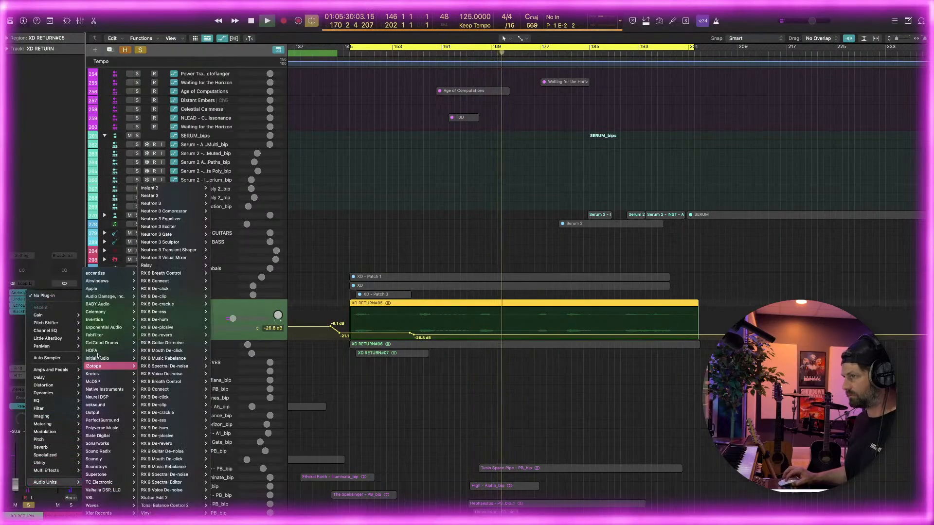
pyautogui.moveTo(98, 335)
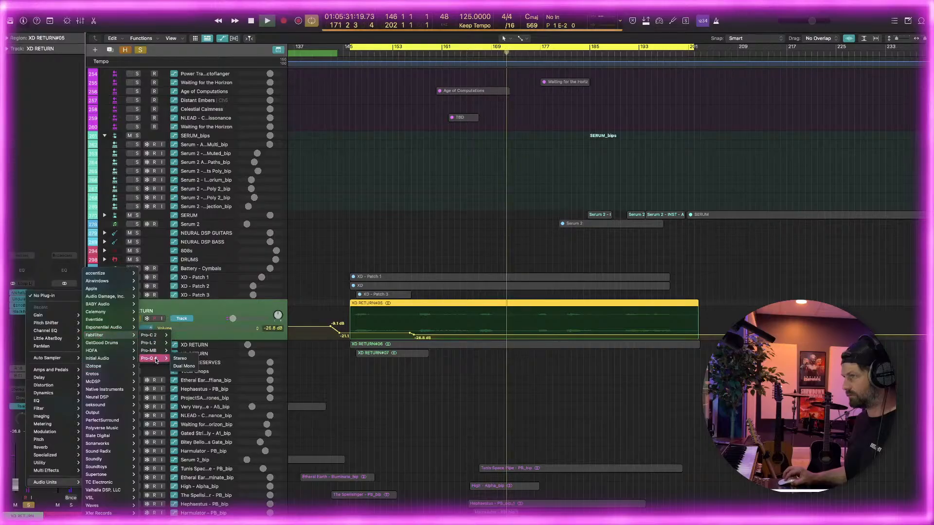
pyautogui.click(182, 359)
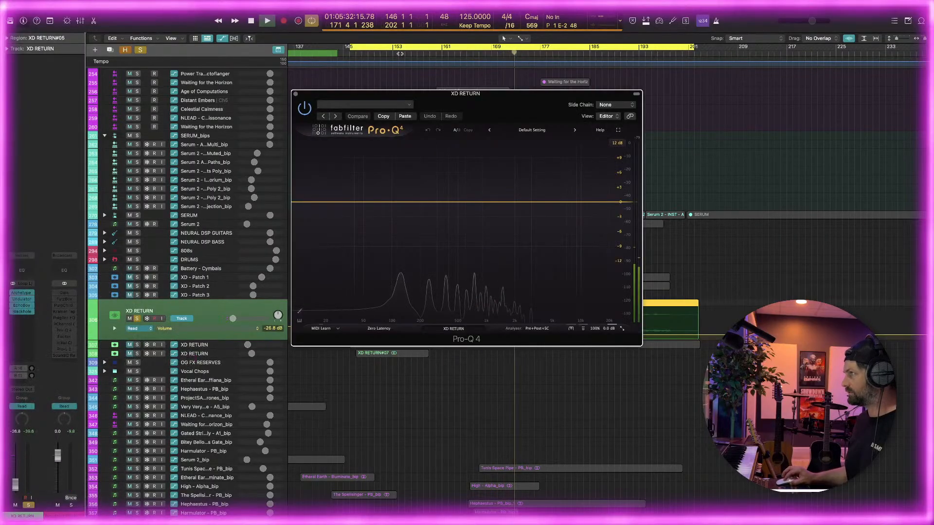
pyautogui.moveTo(360, 94); pyautogui.dragTo(162, 174)
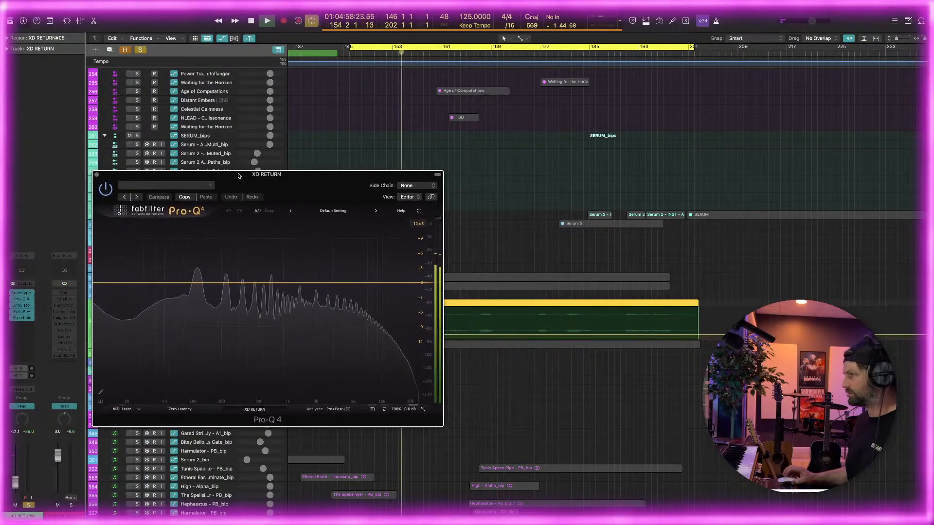
# Add a low cut at about 237 Hz and a narrow bell cut near 890 Hz, about -5 dB with Q about 18
pyautogui.moveTo(178, 283); pyautogui.dragTo(228, 284)
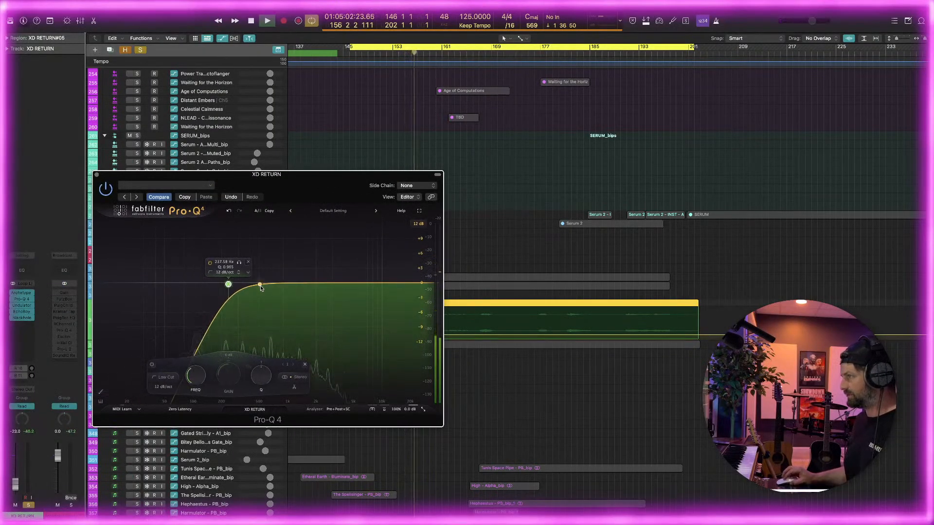
pyautogui.click(292, 284)
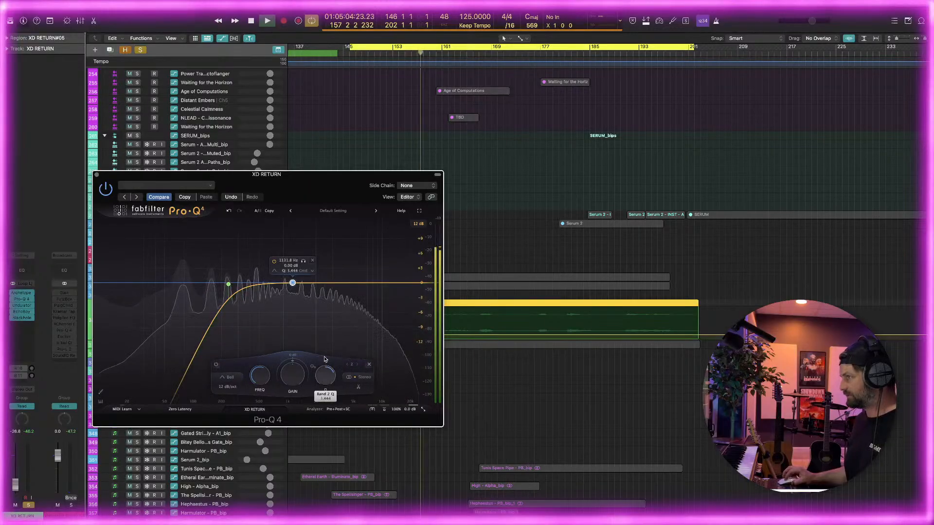
pyautogui.moveTo(293, 283)
pyautogui.mouseDown()
pyautogui.moveTo(288, 246)
pyautogui.moveTo(278, 247)
pyautogui.moveTo(284, 257)
pyautogui.moveTo(259, 257)
pyautogui.moveTo(261, 266)
pyautogui.moveTo(230, 268)
pyautogui.moveTo(253, 267)
pyautogui.moveTo(259, 250)
pyautogui.moveTo(344, 259)
pyautogui.moveTo(281, 259)
pyautogui.moveTo(281, 290)
pyautogui.mouseUp()
pyautogui.moveTo(315, 377); pyautogui.dragTo(315, 373)
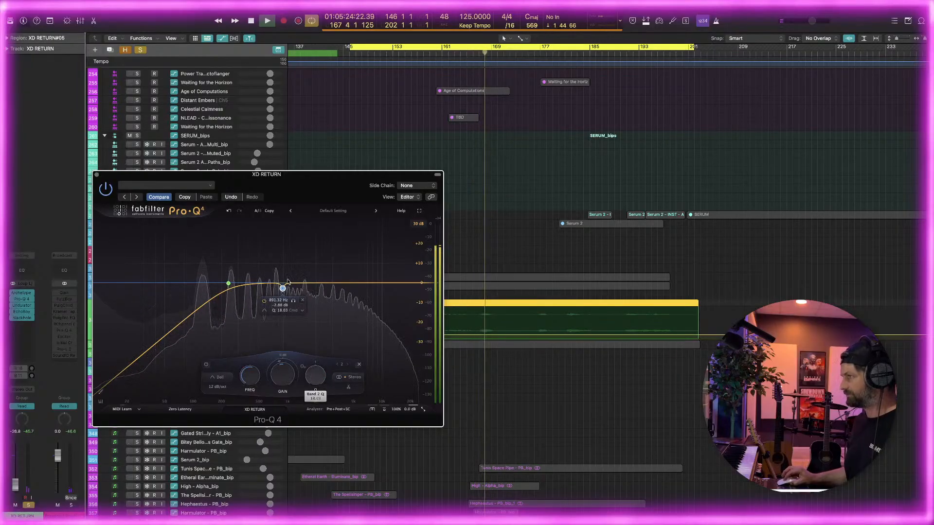
pyautogui.moveTo(283, 292); pyautogui.dragTo(284, 295)
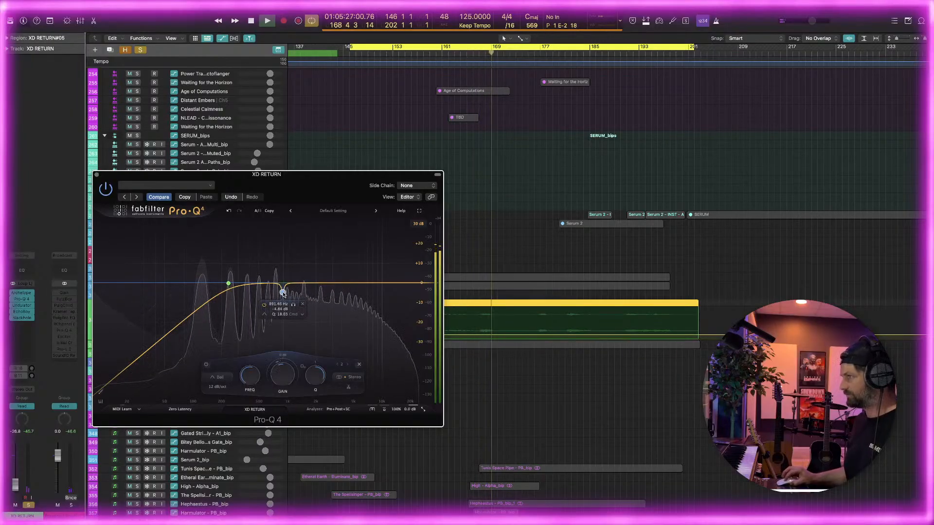
# Steepen the low cut to 24 dB/oct and raise its frequency to about 387 Hz
pyautogui.click(238, 271)
pyautogui.click(238, 271)
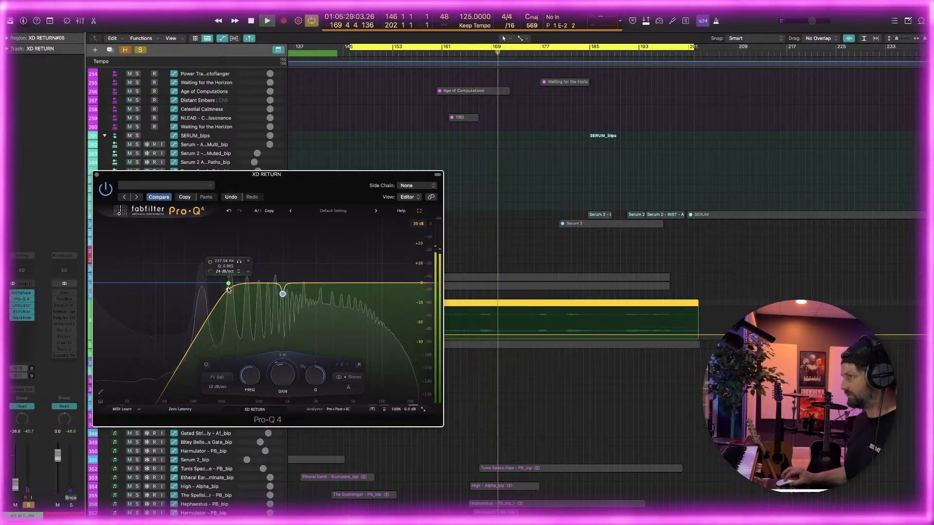
pyautogui.moveTo(228, 284); pyautogui.dragTo(248, 284)
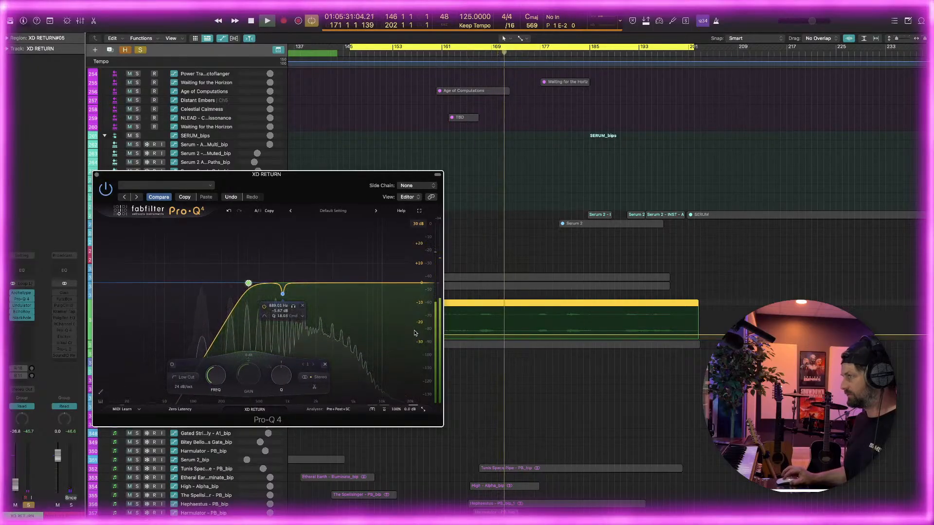
# Add a 30 dB/oct high cut to the equalizer and set its frequency to about 5.4 kHz
pyautogui.doubleClick(395, 382)
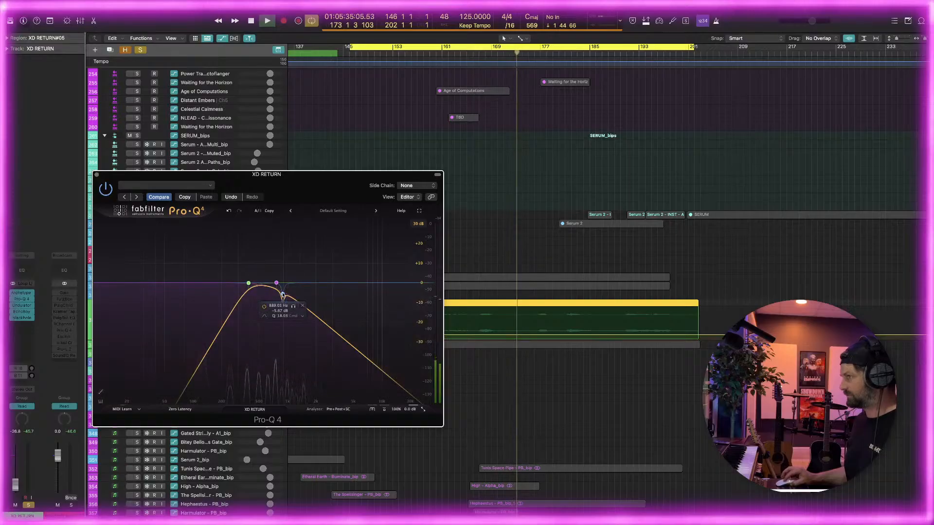
pyautogui.moveTo(276, 283); pyautogui.dragTo(364, 286)
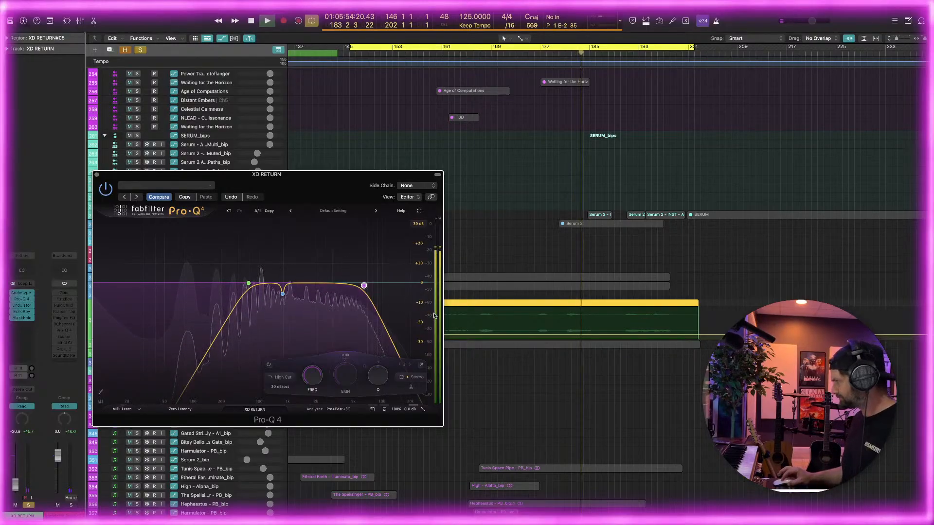
pyautogui.moveTo(325, 188); pyautogui.dragTo(341, 224)
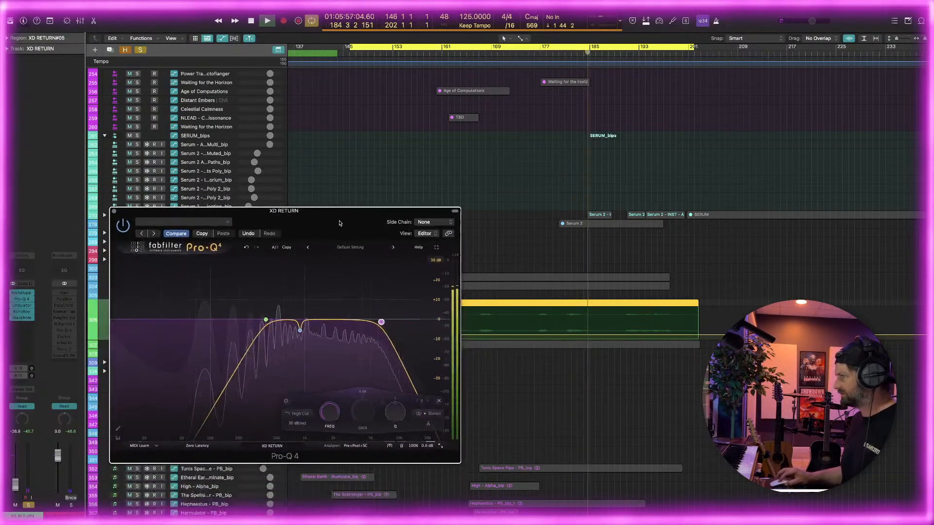
pyautogui.moveTo(382, 322); pyautogui.dragTo(375, 324)
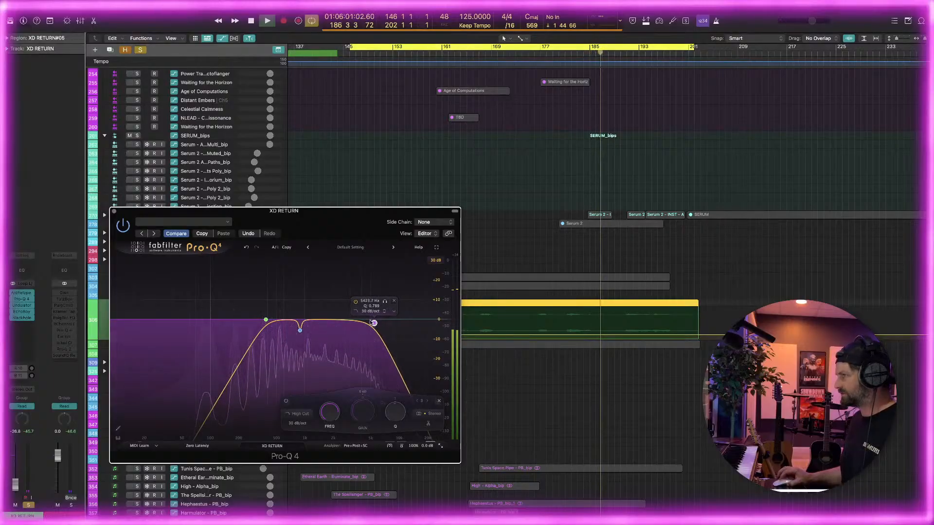
# Unsolo the XD RETURN track and set its volume automation after the early dip to -16.1 dB
pyautogui.moveTo(146, 211); pyautogui.dragTo(304, 242)
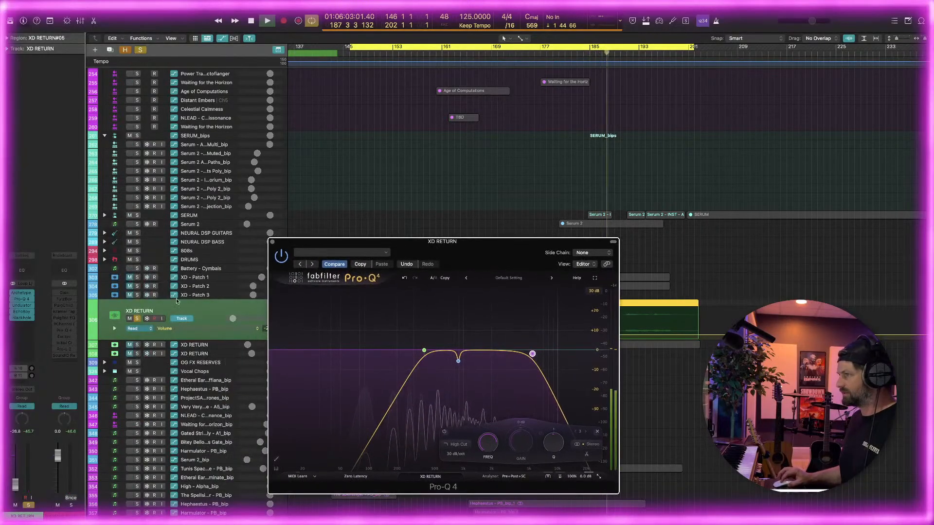
pyautogui.click(137, 319)
pyautogui.moveTo(516, 254); pyautogui.dragTo(386, 203)
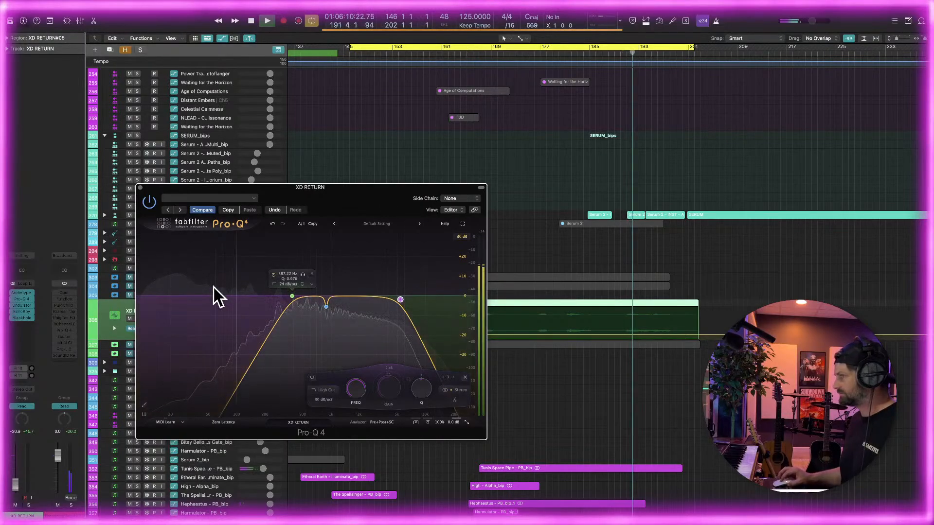
pyautogui.moveTo(312, 188); pyautogui.dragTo(475, 410)
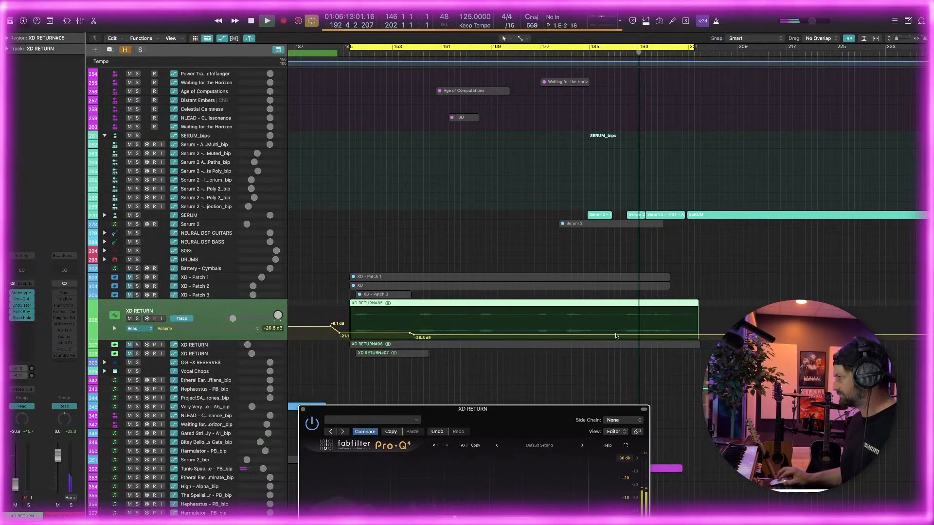
pyautogui.moveTo(615, 335); pyautogui.dragTo(404, 330)
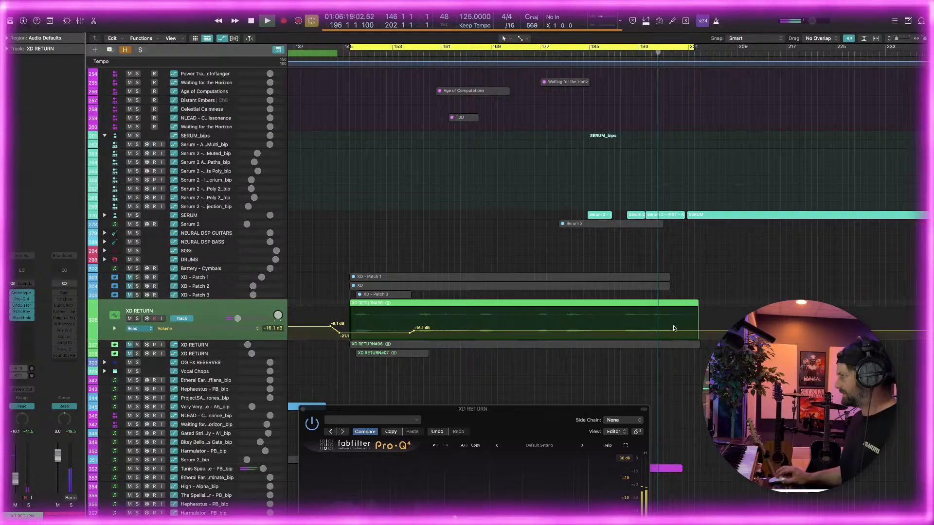
# Bring the Pro-Q 4 window back into view and close it
pyautogui.moveTo(544, 407); pyautogui.dragTo(499, 275)
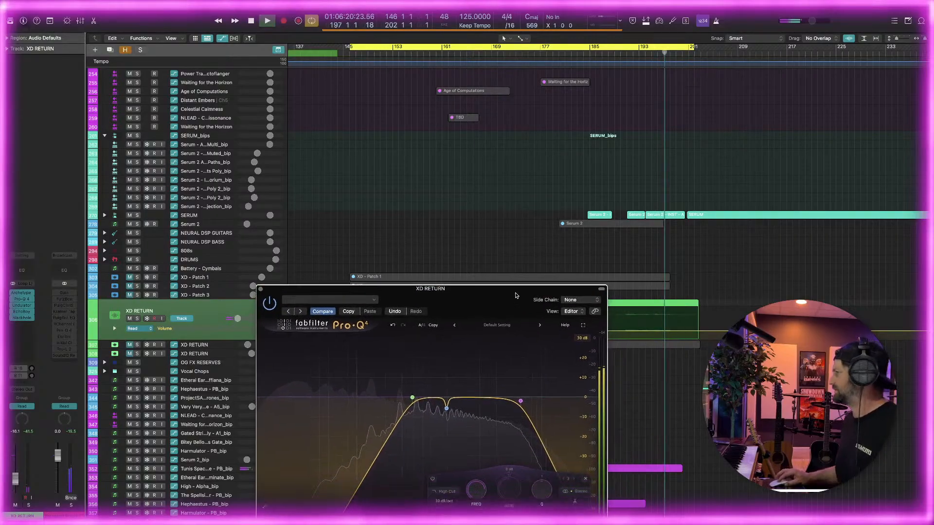
pyautogui.moveTo(258, 286); pyautogui.dragTo(192, 194)
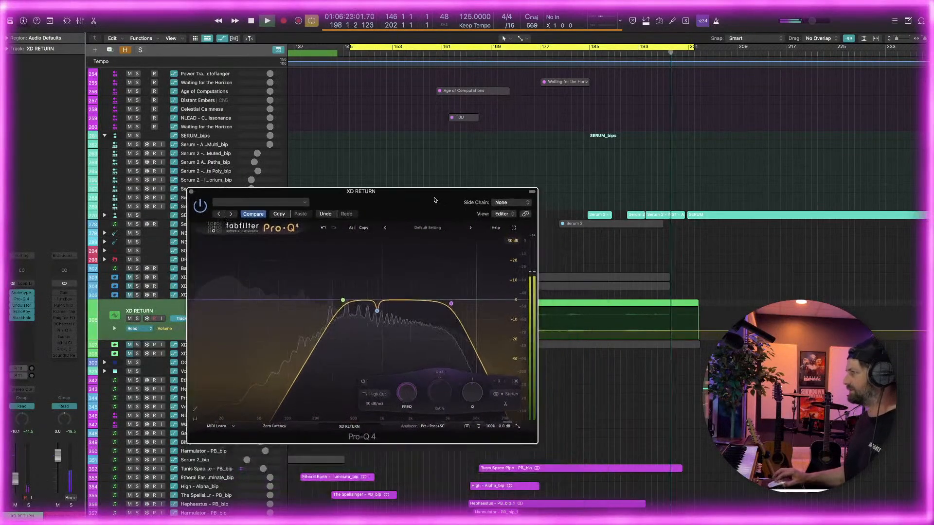
pyautogui.click(191, 192)
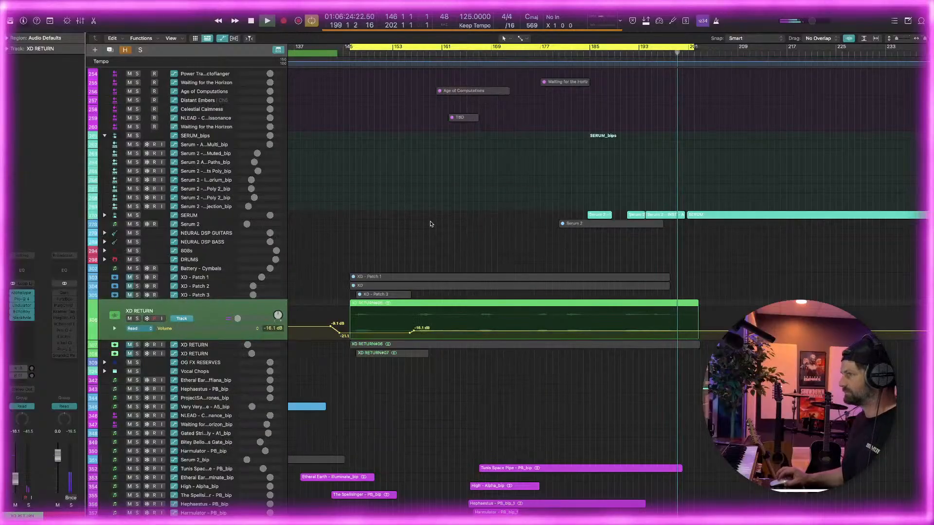
# Replay from about bar 159 with the XD RETURN track soloed and inspect its Archetype Rabea X plug-in settings
pyautogui.click(429, 53)
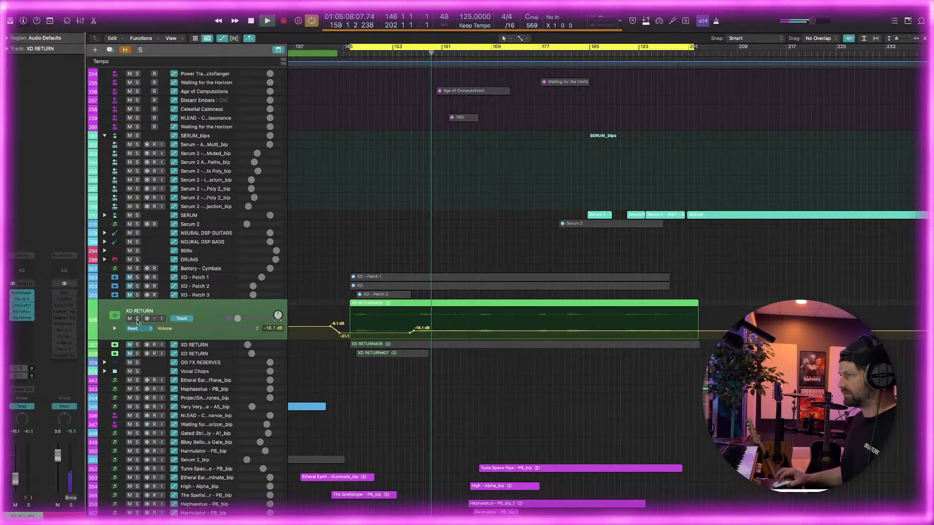
pyautogui.press('s')
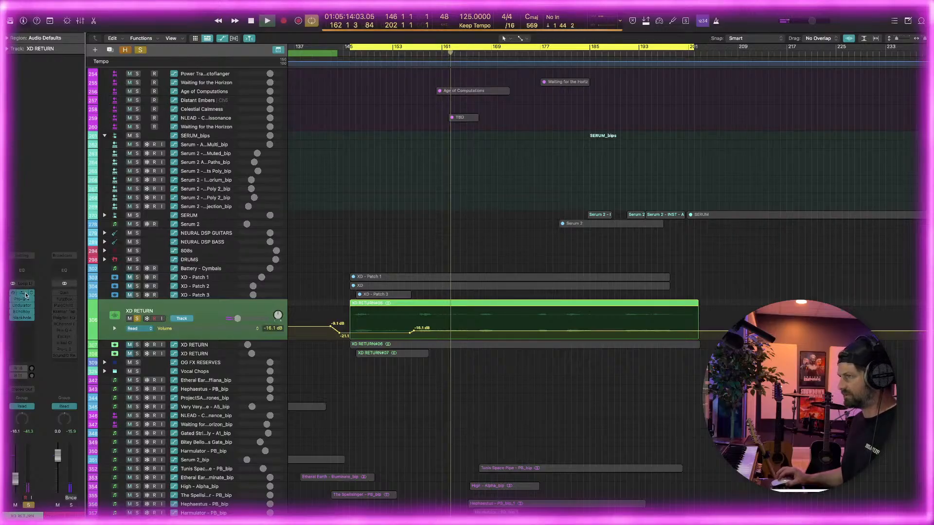
pyautogui.click(23, 293)
pyautogui.moveTo(457, 106); pyautogui.dragTo(378, 116)
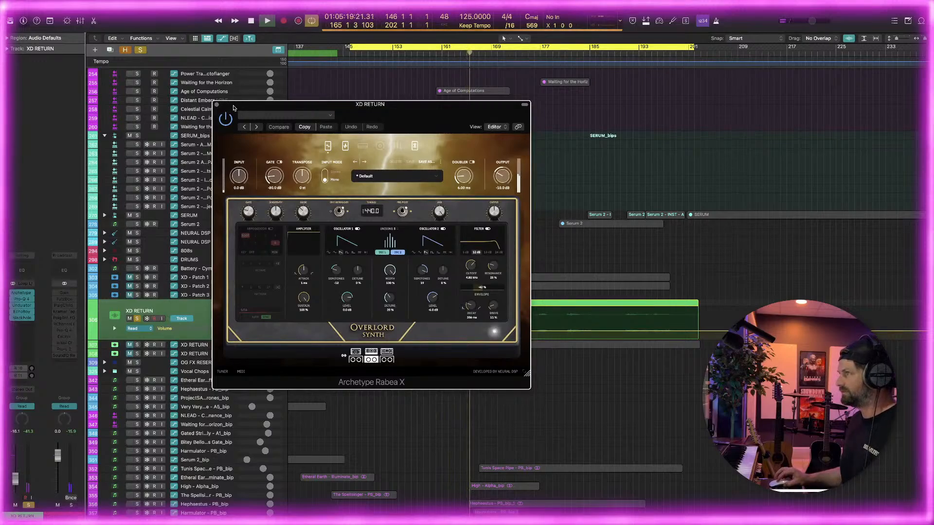
pyautogui.click(217, 105)
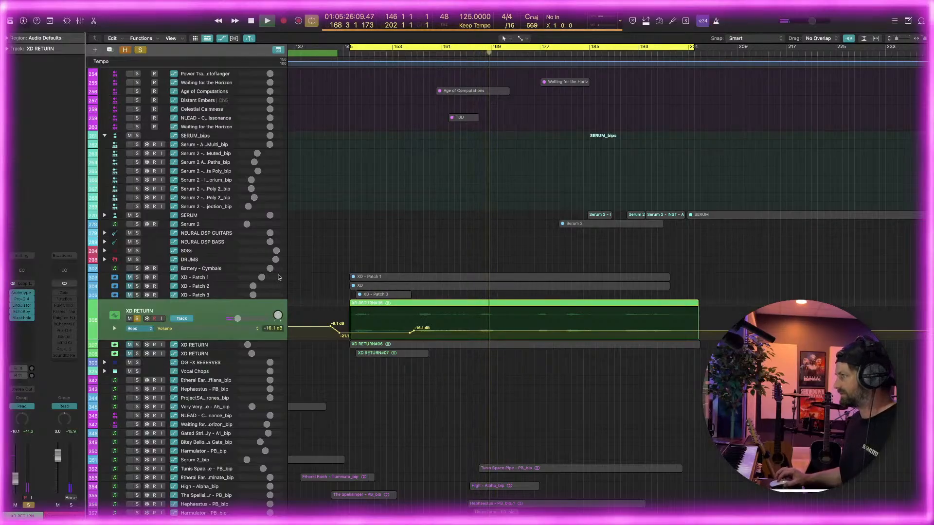
# Unsolo the XD RETURN track briefly to compare it within the full mix, and reduce its track height slightly
pyautogui.click(137, 318)
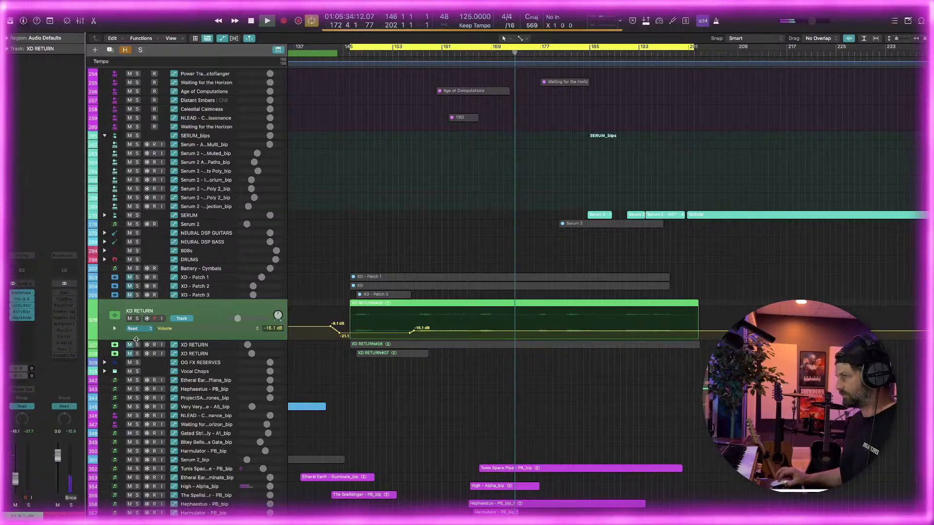
pyautogui.moveTo(136, 339); pyautogui.dragTo(140, 335)
pyautogui.click(138, 315)
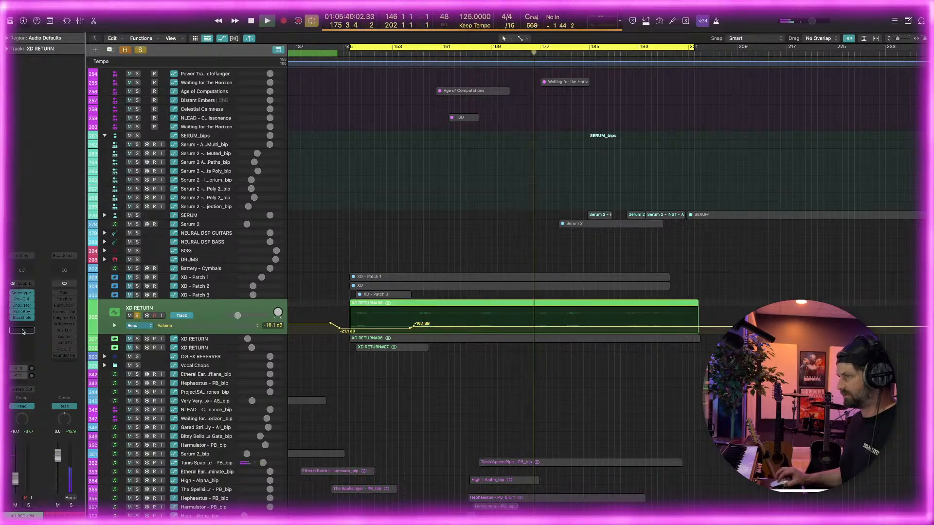
# Move the last plug-in of the XD RETURN chain two insert slots lower, leaving a gap beneath EchoBoy
pyautogui.moveTo(22, 318); pyautogui.dragTo(22, 331)
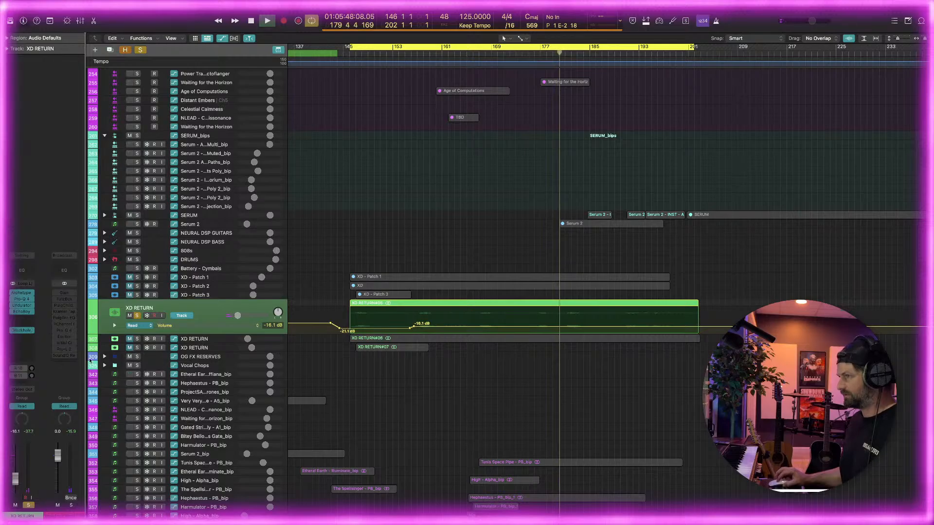
# Unsolo the XD RETURN track and solo the Tunis Space Pipe - PB_bip track instead
pyautogui.press('s')
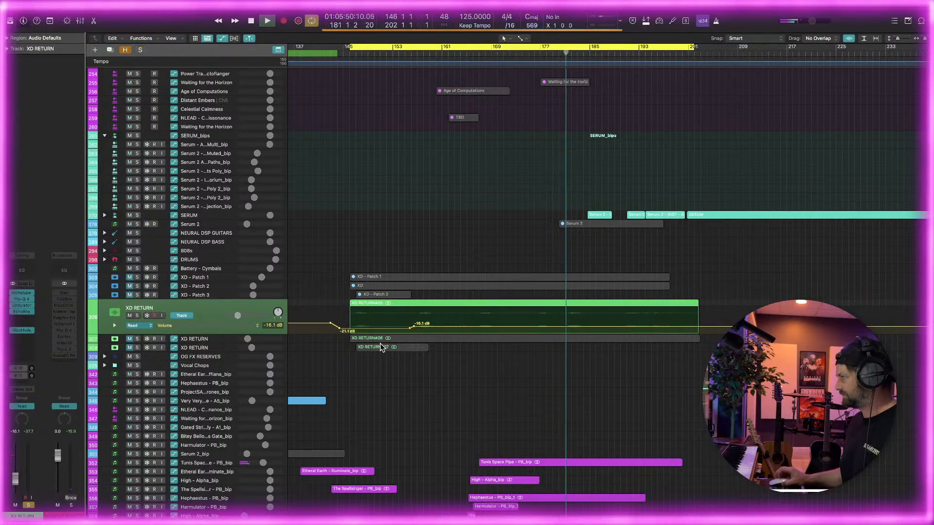
pyautogui.scroll(-5, 382, 347)
pyautogui.scroll(6, 379, 343)
pyautogui.scroll(-8, 380, 342)
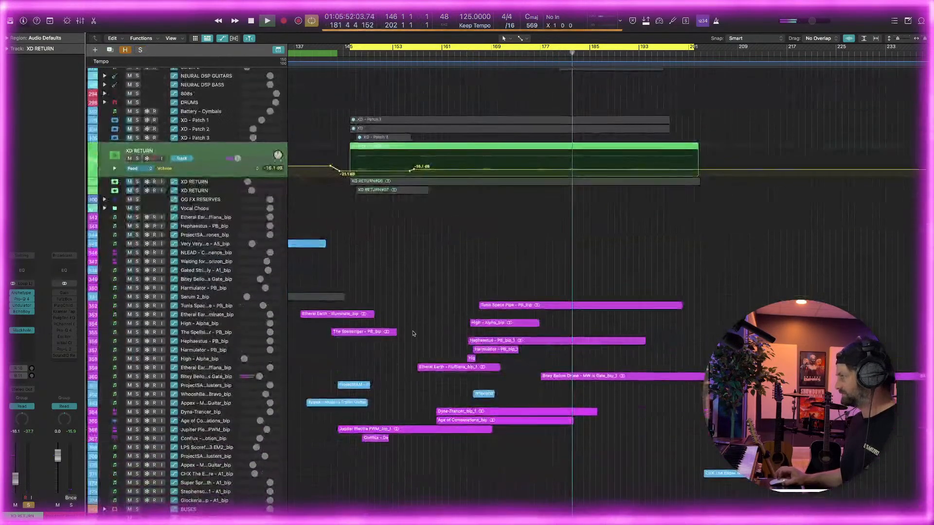
pyautogui.click(137, 306)
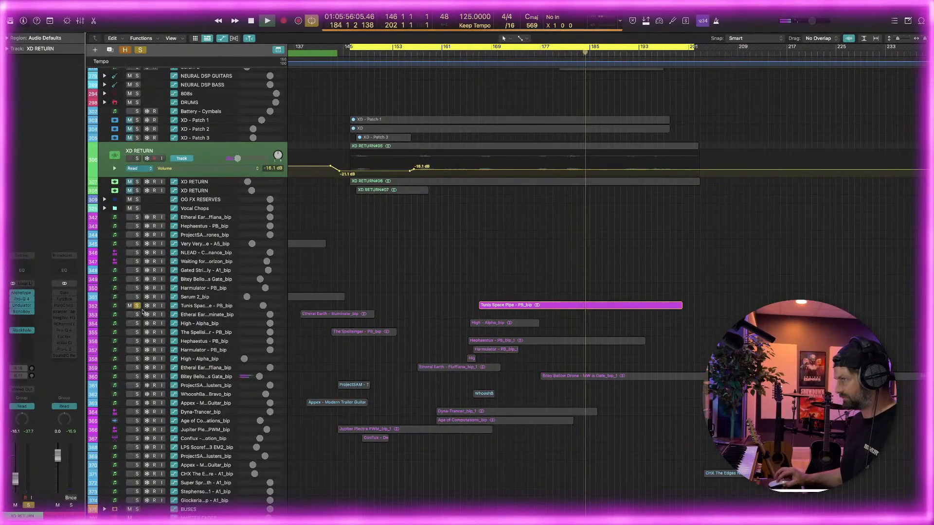
# Enlarge the Tunis Space Pipe - PB_bip track's height, select the track and insert a stereo Pro-Q 4 on it
pyautogui.moveTo(142, 312); pyautogui.dragTo(142, 346)
pyautogui.doubleClick(184, 310)
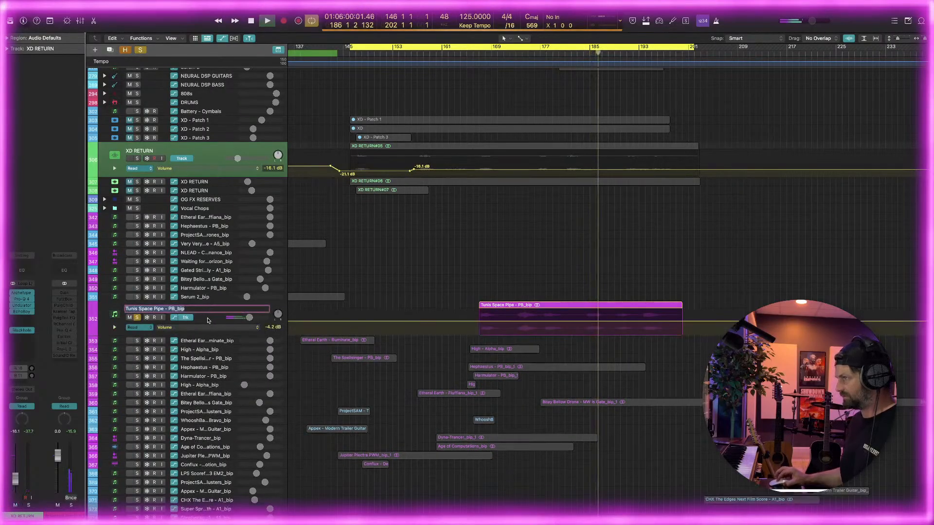
pyautogui.click(208, 320)
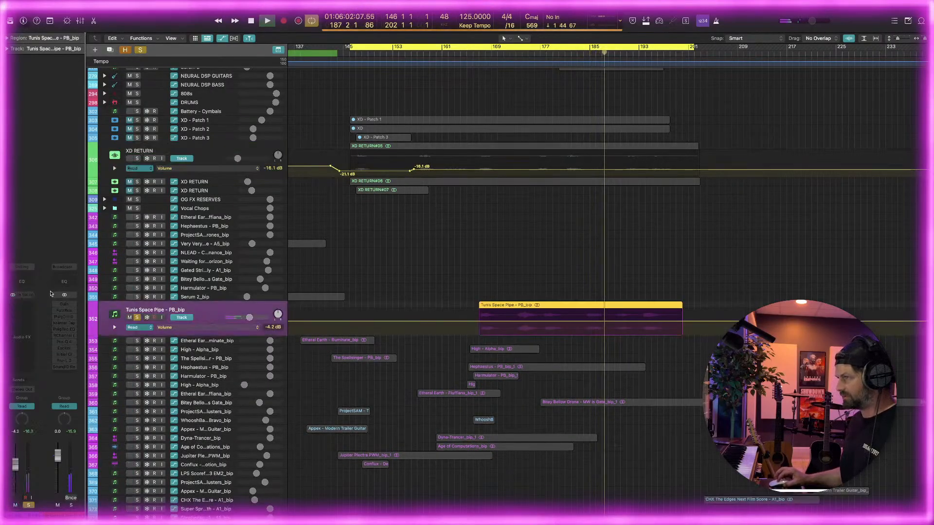
pyautogui.click(31, 302)
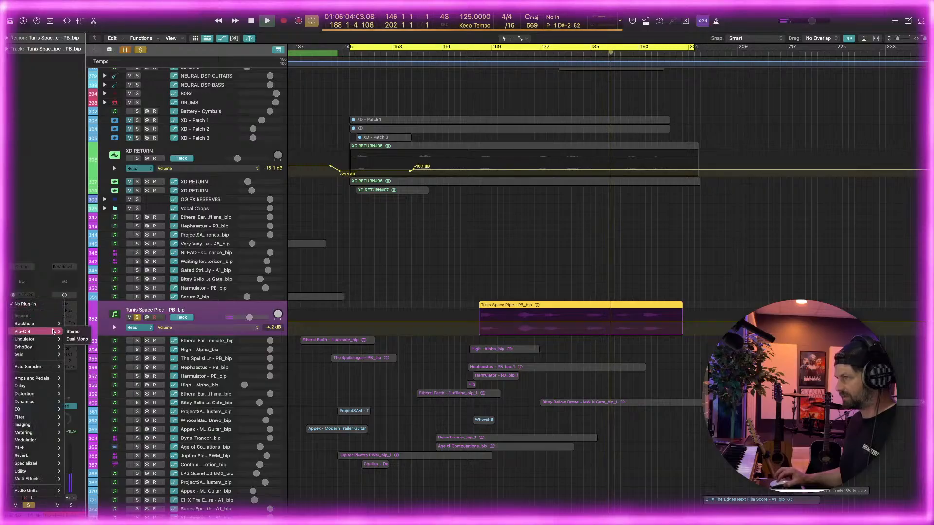
pyautogui.click(73, 331)
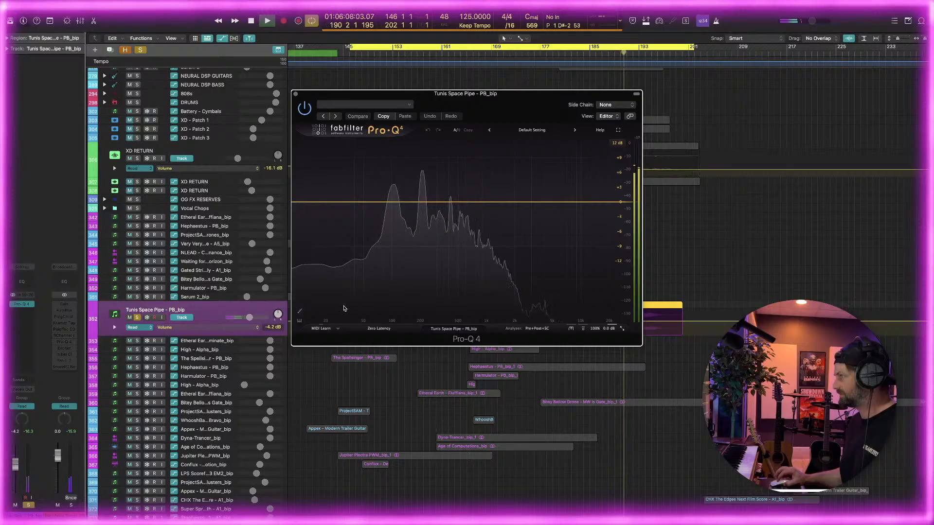
# Add a low cut at about 93 Hz and a narrow bell near 213 Hz boosted about 5.5 dB with a Q of 17.91
pyautogui.moveTo(344, 308); pyautogui.dragTo(389, 202)
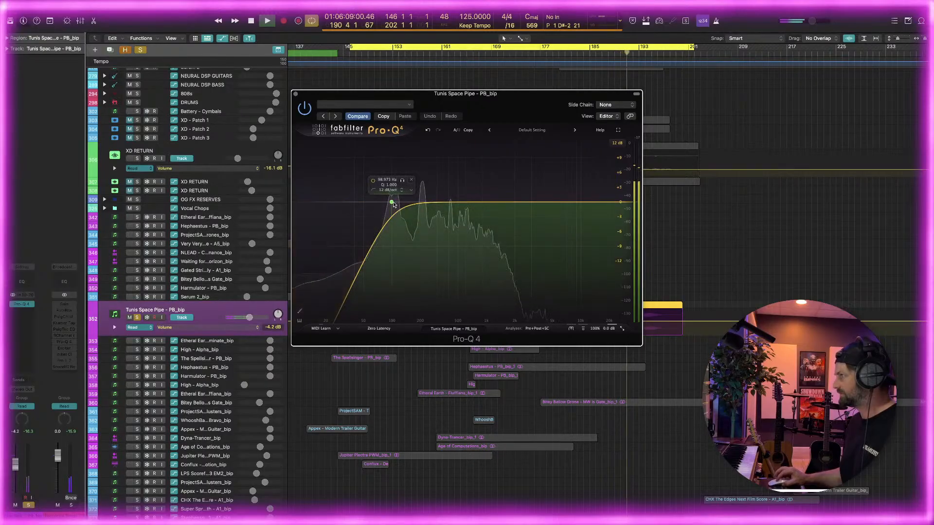
pyautogui.click(422, 202)
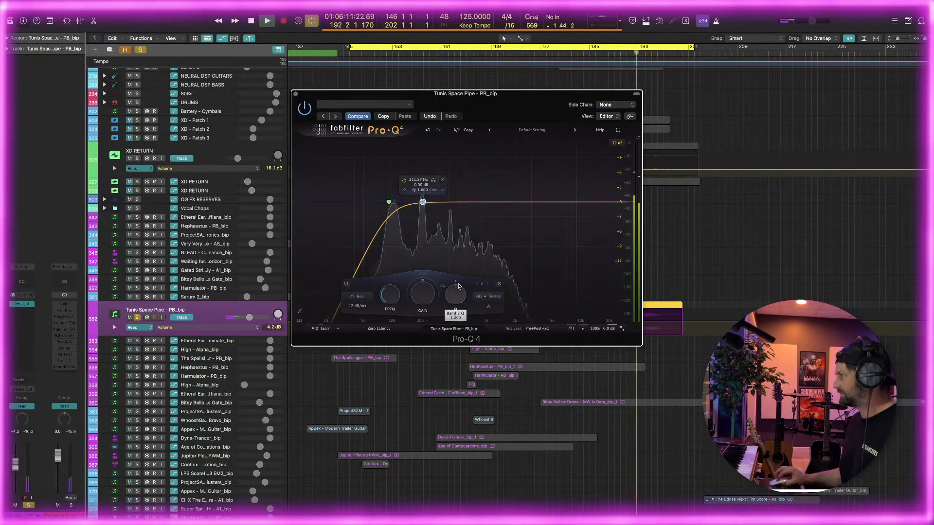
pyautogui.moveTo(458, 286); pyautogui.dragTo(423, 174)
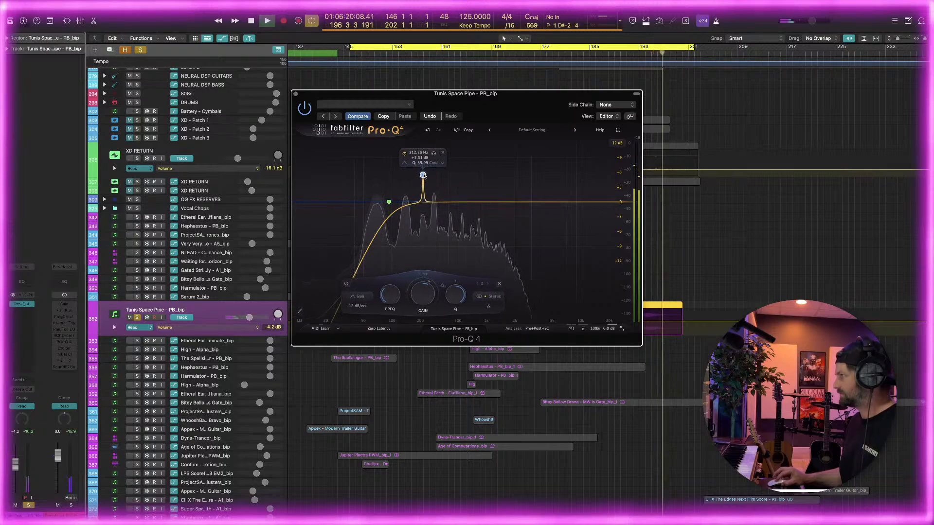
pyautogui.moveTo(456, 298); pyautogui.dragTo(456, 316)
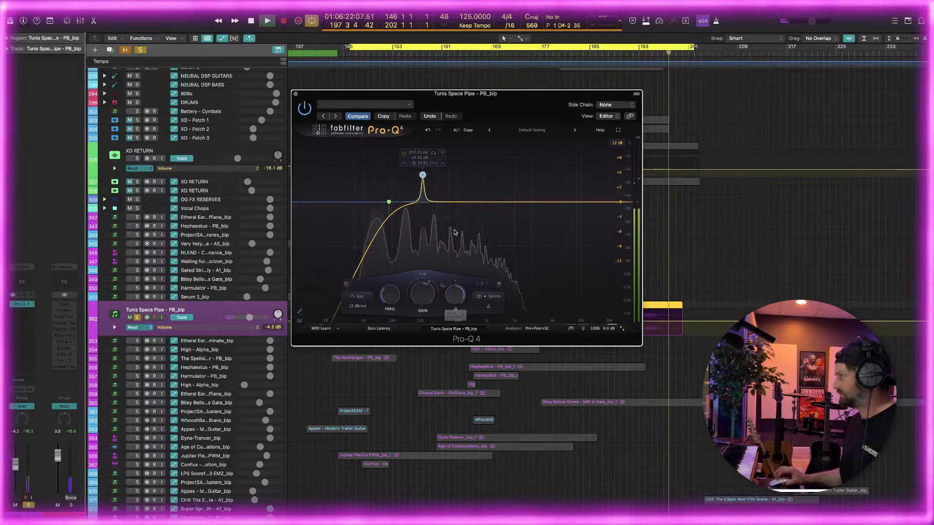
# Replay from about bar 188, turn the narrow bell into a cut of about 3.4 dB near 209 Hz, and raise the low cut slightly
pyautogui.moveTo(530, 93); pyautogui.dragTo(268, 247)
pyautogui.click(614, 53)
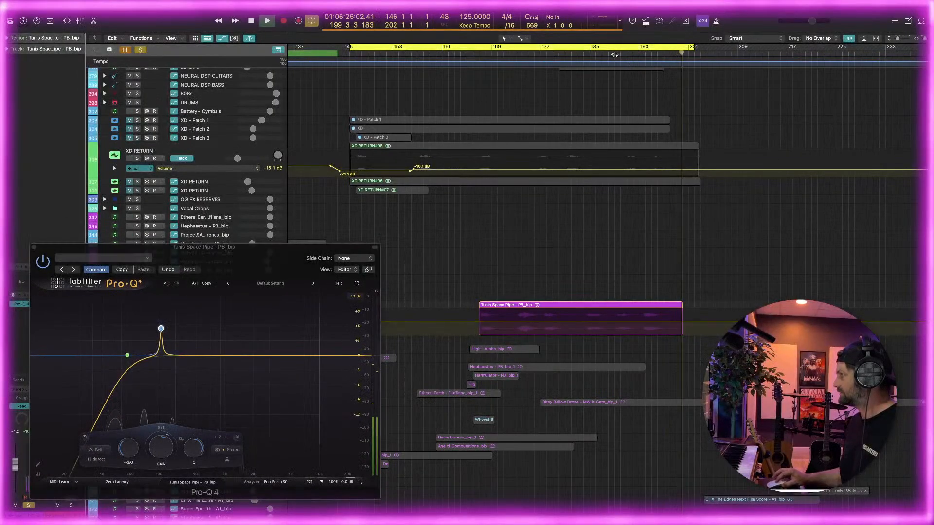
pyautogui.moveTo(247, 259); pyautogui.dragTo(296, 237)
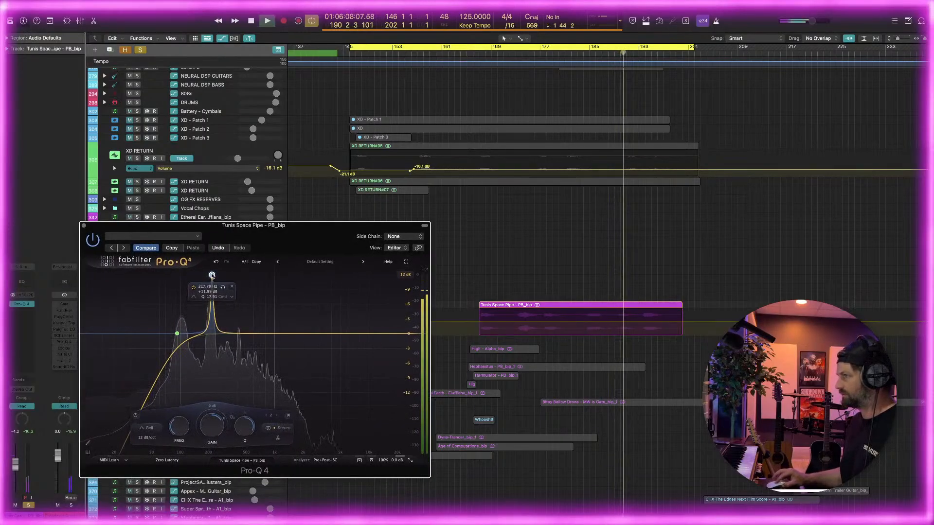
pyautogui.moveTo(210, 285); pyautogui.dragTo(182, 333)
# Add a high cut at about 1.3 kHz and a very narrow bell near 550 Hz boosted about 12 dB
pyautogui.doubleClick(334, 434)
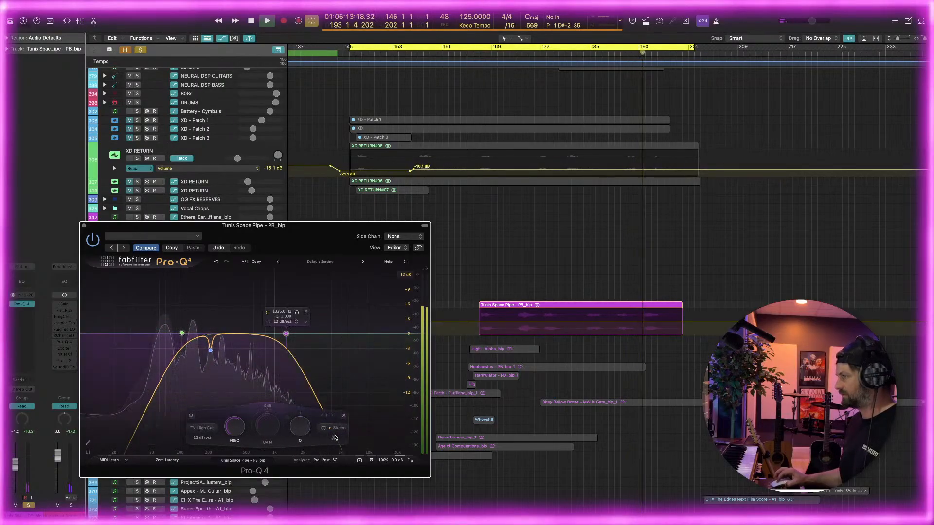
pyautogui.moveTo(289, 334)
pyautogui.mouseDown()
pyautogui.moveTo(280, 334)
pyautogui.moveTo(288, 336)
pyautogui.mouseUp()
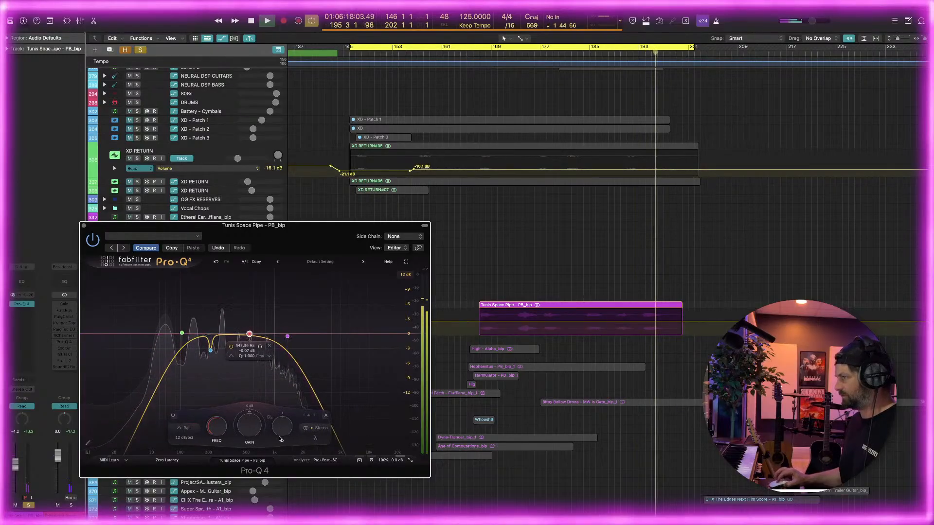
pyautogui.click(249, 335)
pyautogui.moveTo(249, 334); pyautogui.dragTo(253, 280)
# Replay from about bar 172 and move the boosted bell to about 144 Hz, with a gain of -0.42 dB and a Q of 8.482
pyautogui.click(514, 52)
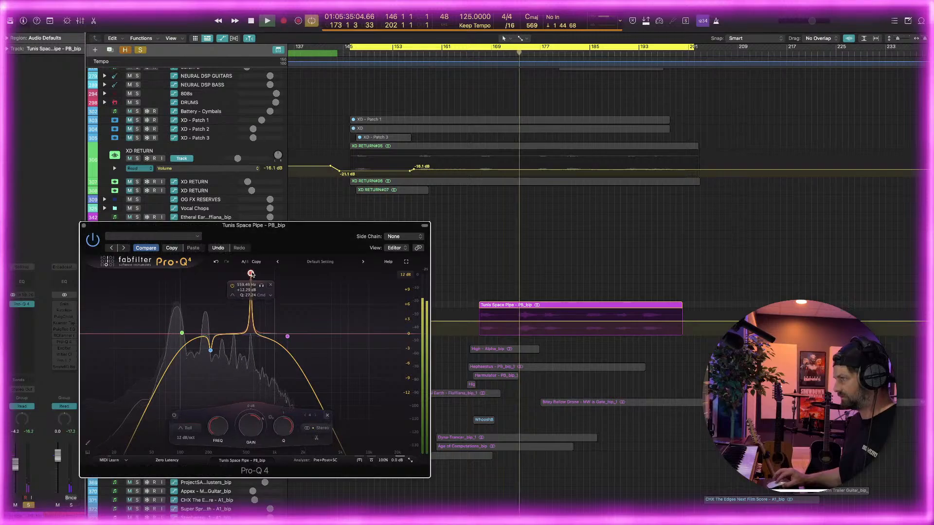
pyautogui.moveTo(252, 280); pyautogui.dragTo(195, 350)
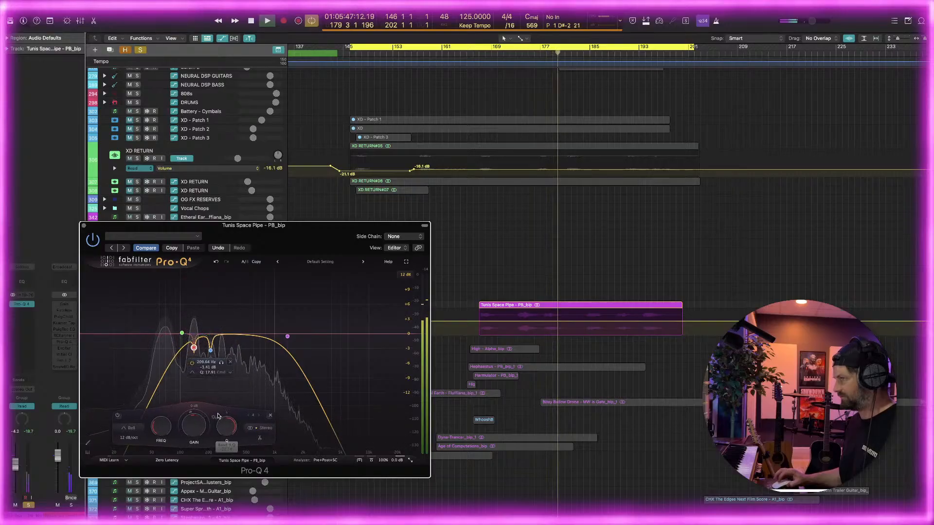
pyautogui.moveTo(226, 428); pyautogui.dragTo(225, 441)
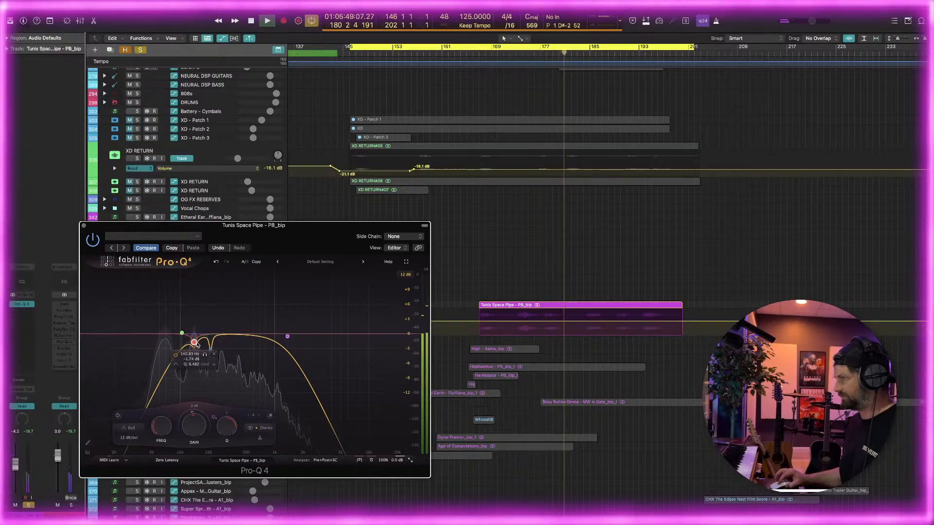
pyautogui.moveTo(197, 345); pyautogui.dragTo(195, 337)
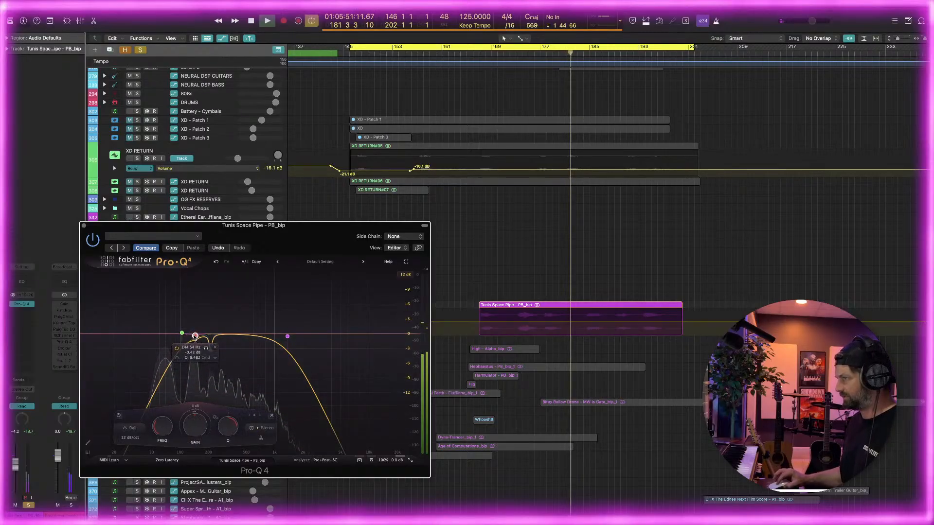
# Give the low-mid bell a negative dynamic range, widen its Q, shift it slightly higher in frequency and close Pro-Q 4
pyautogui.moveTo(181, 427); pyautogui.dragTo(157, 434)
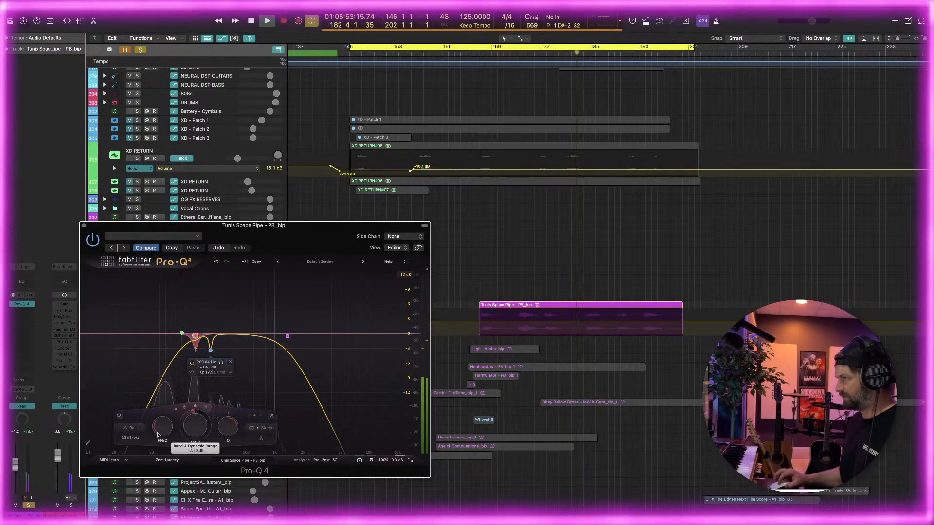
pyautogui.moveTo(228, 426); pyautogui.dragTo(236, 437)
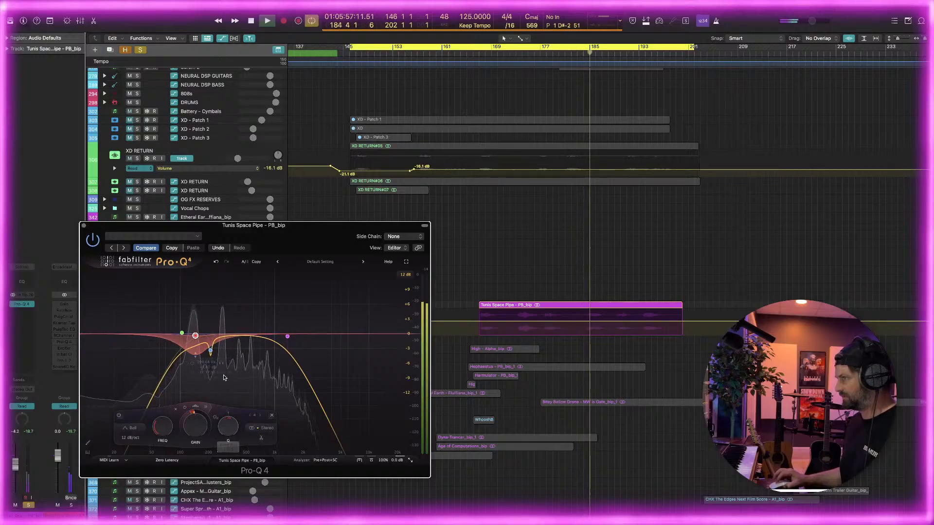
pyautogui.moveTo(196, 335); pyautogui.dragTo(203, 336)
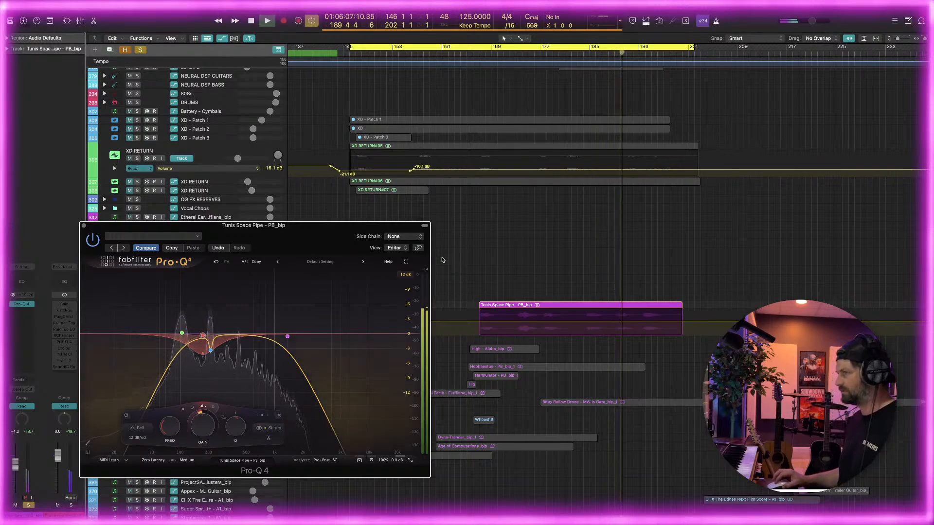
pyautogui.click(84, 225)
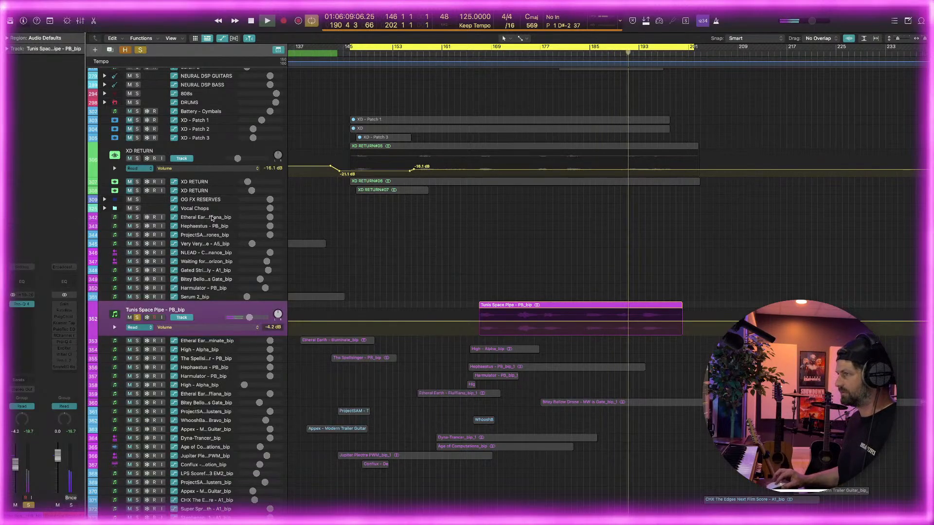
# Compare the Tunis Space Pipe track alone and within the full mix, leave it unsoloed, and replay from the cycle start before stopping playback
pyautogui.click(138, 318)
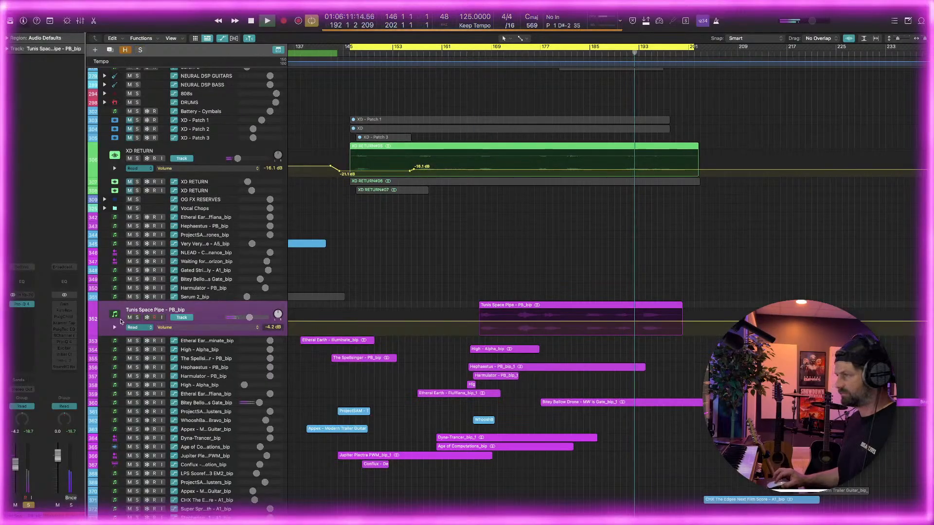
pyautogui.click(137, 318)
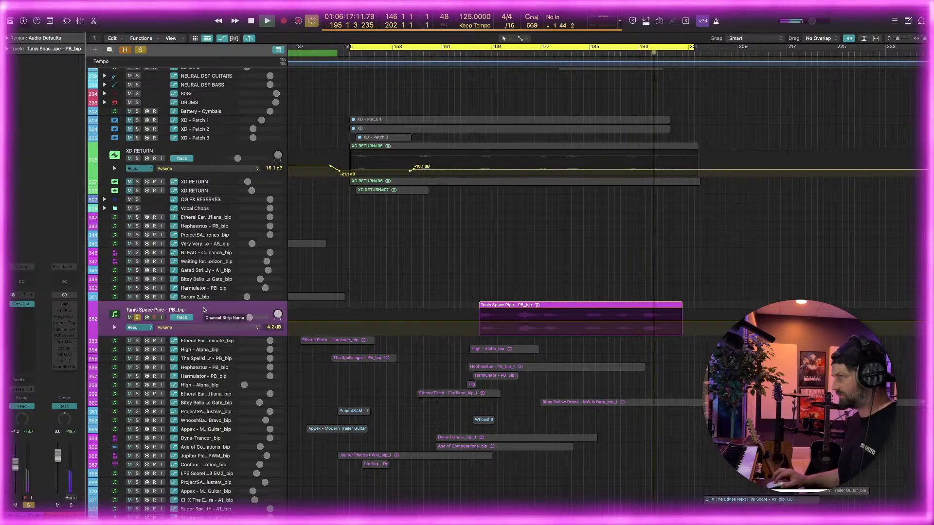
pyautogui.click(138, 317)
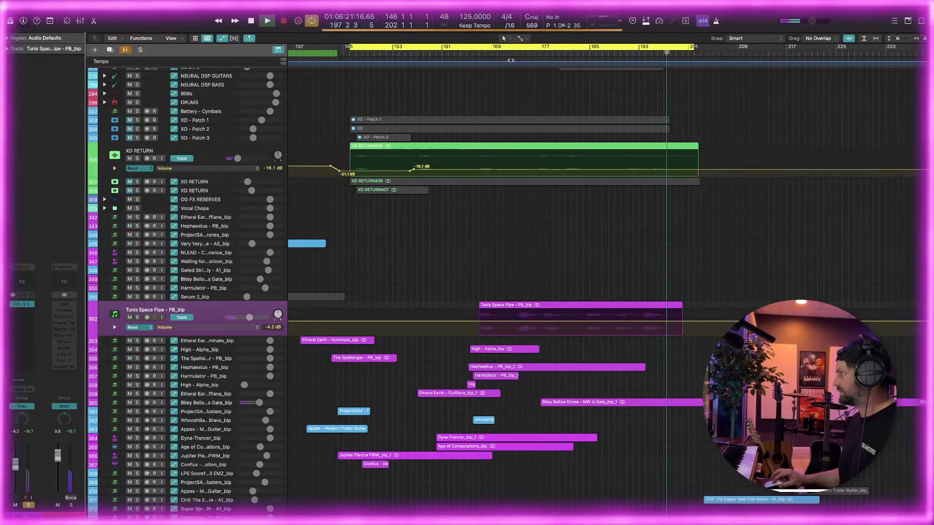
pyautogui.click(485, 53)
pyautogui.press('space')
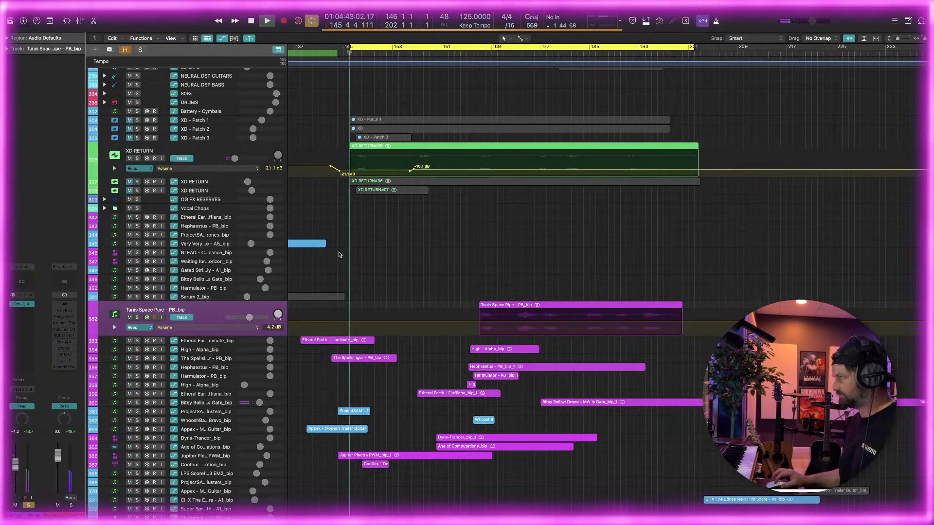
# Look over the arrangement from the Suspense and Cue 4 sections through the cycle range starting near bar 145
pyautogui.hscroll(-3, 409, 65)
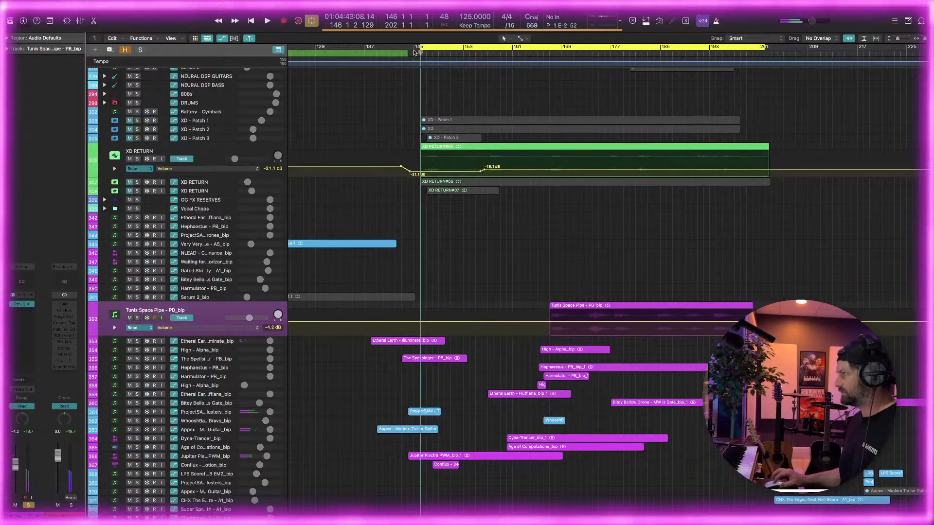
pyautogui.hscroll(-9, 438, 73)
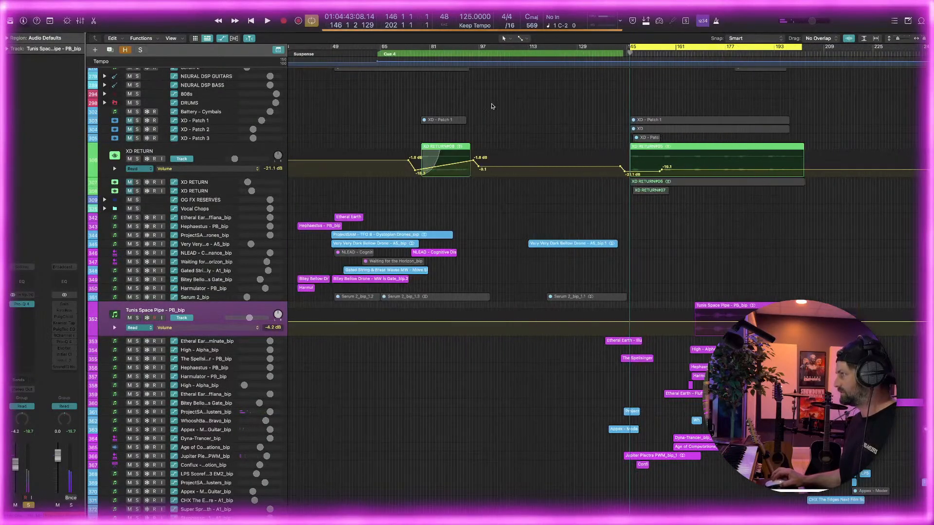
pyautogui.hscroll(7, 491, 106)
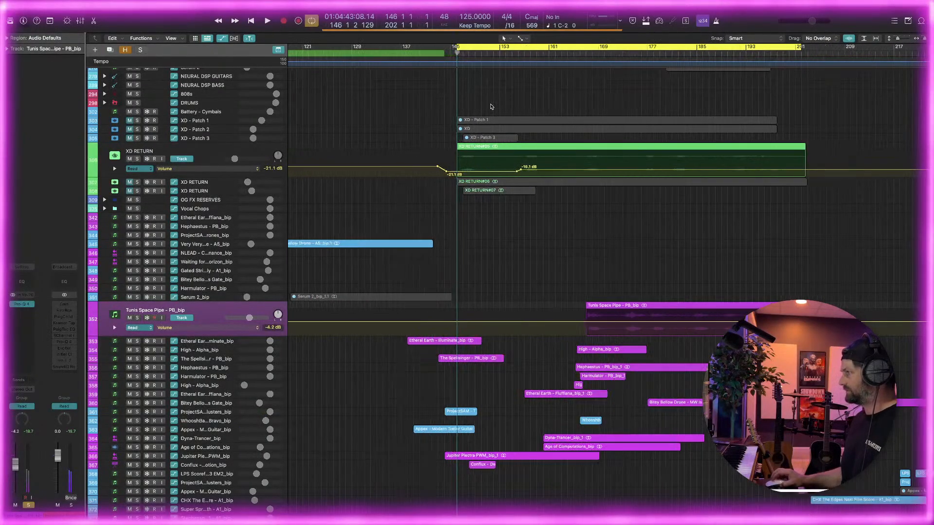
pyautogui.hscroll(-6, 481, 104)
pyautogui.press('super+Left')
pyautogui.press('super+Left')
pyautogui.press('super+Left')
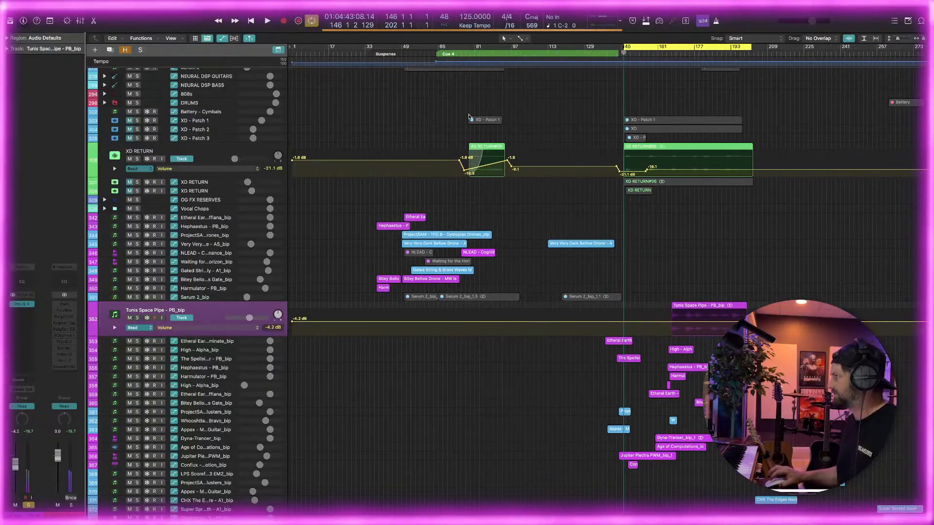
pyautogui.press('super+Right')
pyautogui.press('super+Right')
pyautogui.press('super+Left')
pyautogui.press('super+Right')
pyautogui.press('super+Right')
pyautogui.press('super+Right')
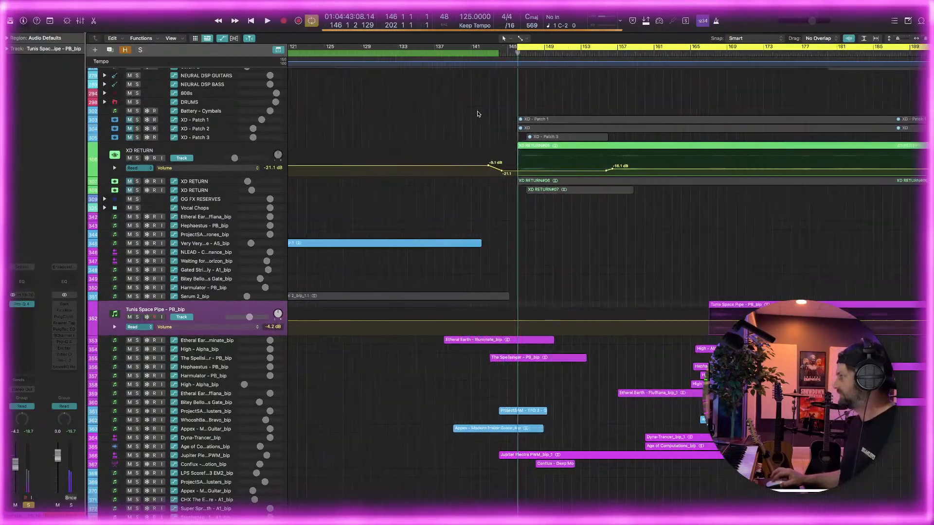
pyautogui.hscroll(4, 478, 114)
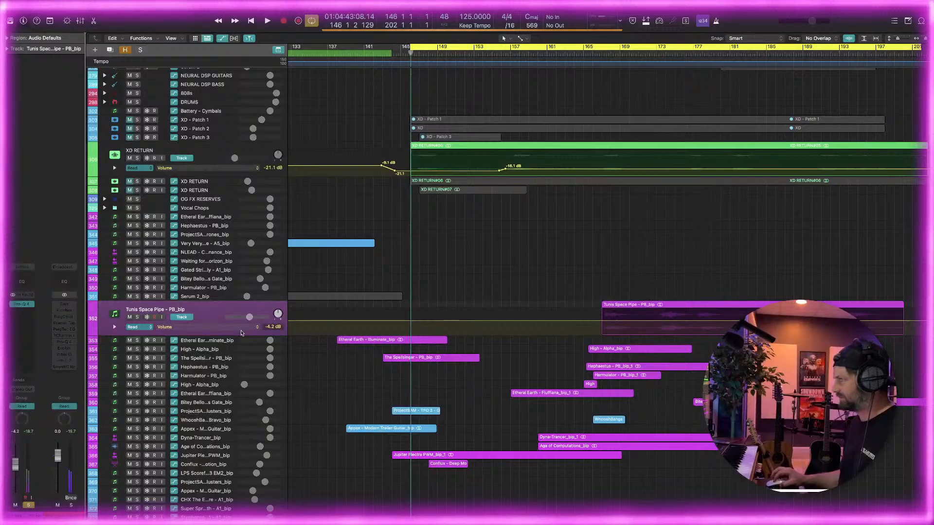
# Select and solo the Etheral Earth - Illuminate_bip track directly below the Tunis Space Pipe track
pyautogui.click(183, 343)
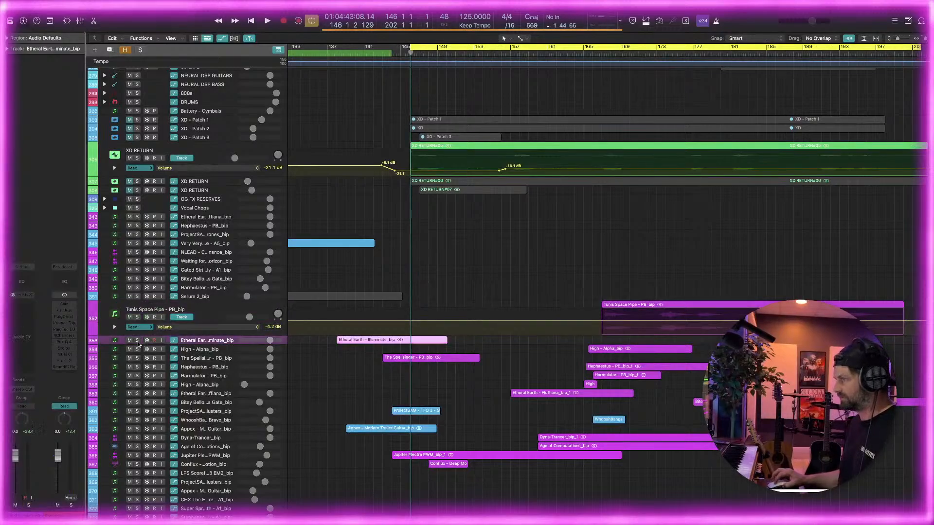
pyautogui.click(138, 341)
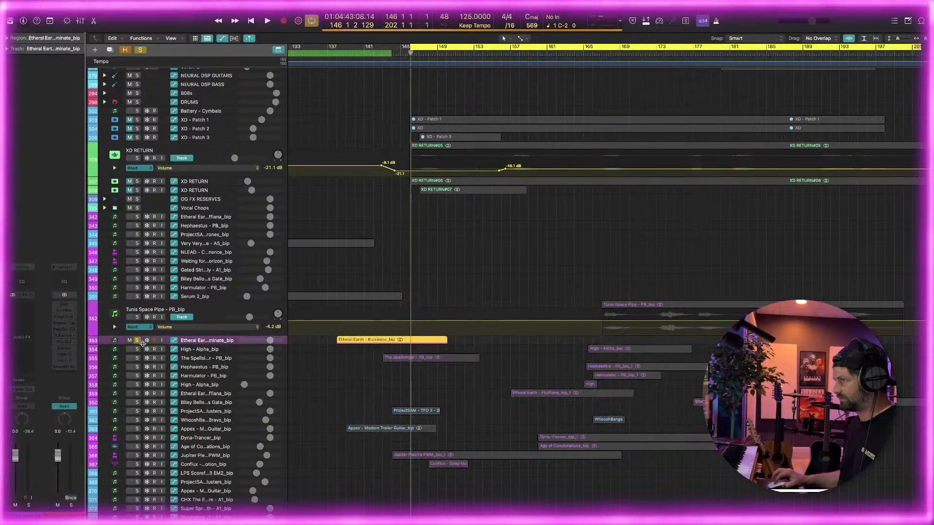
# Enlarge the Etheral Earth - Illuminate_bip track, set the cycle range over its region from bar 138 to 150, and play it
pyautogui.moveTo(145, 375); pyautogui.dragTo(144, 382)
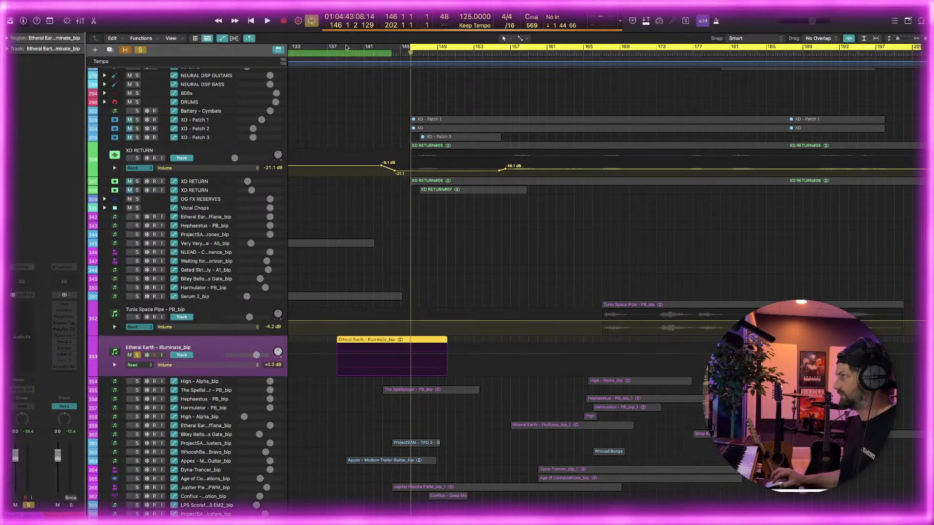
pyautogui.moveTo(346, 46); pyautogui.dragTo(442, 53)
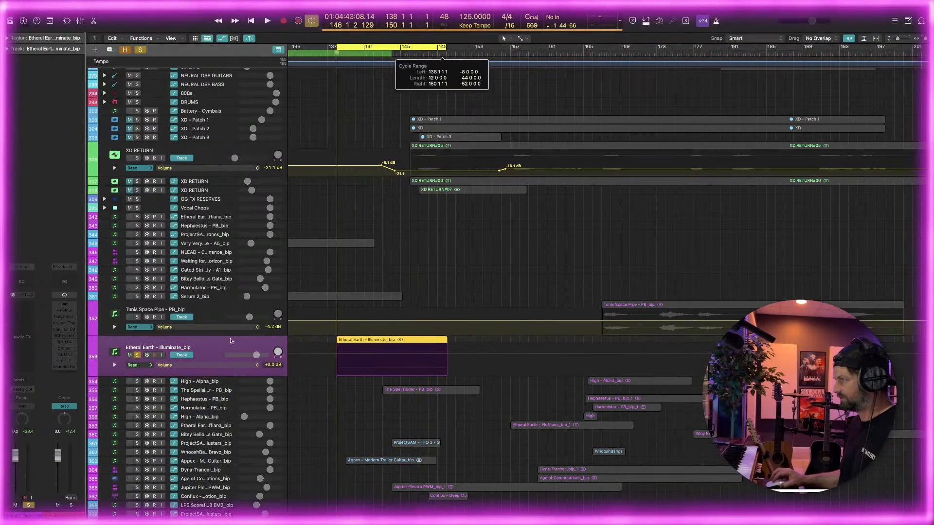
pyautogui.press('space')
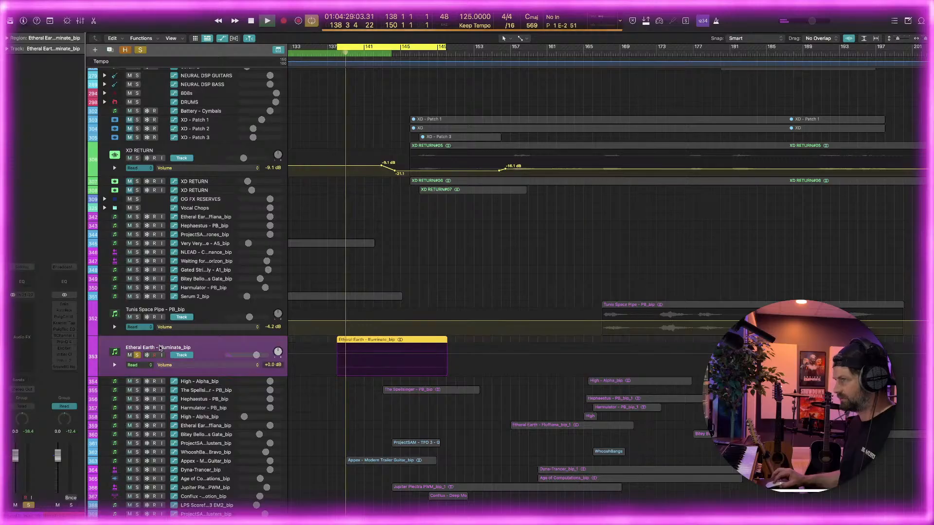
# Insert a stereo Pro-Q 4 on the Etheral Earth - Illuminate_bip track and add a 12 dB/oct low cut at about 301 Hz
pyautogui.click(41, 306)
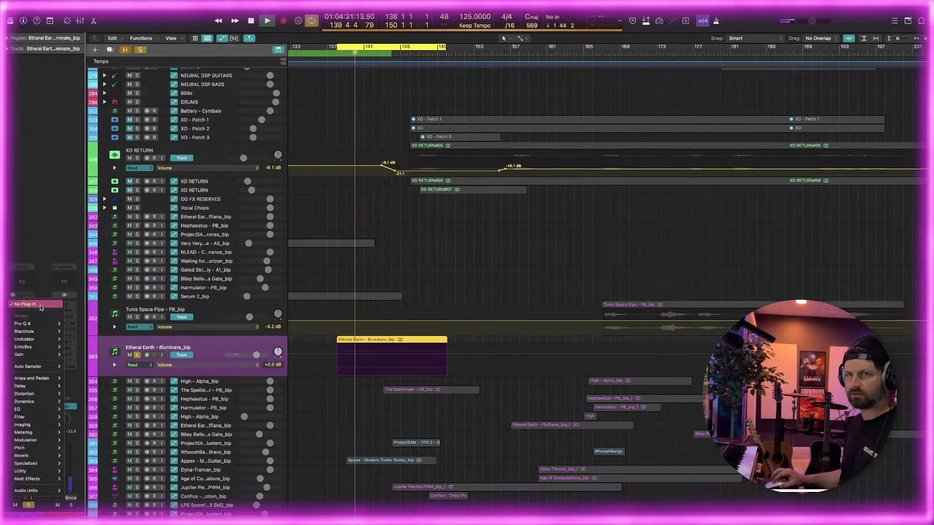
pyautogui.moveTo(44, 492)
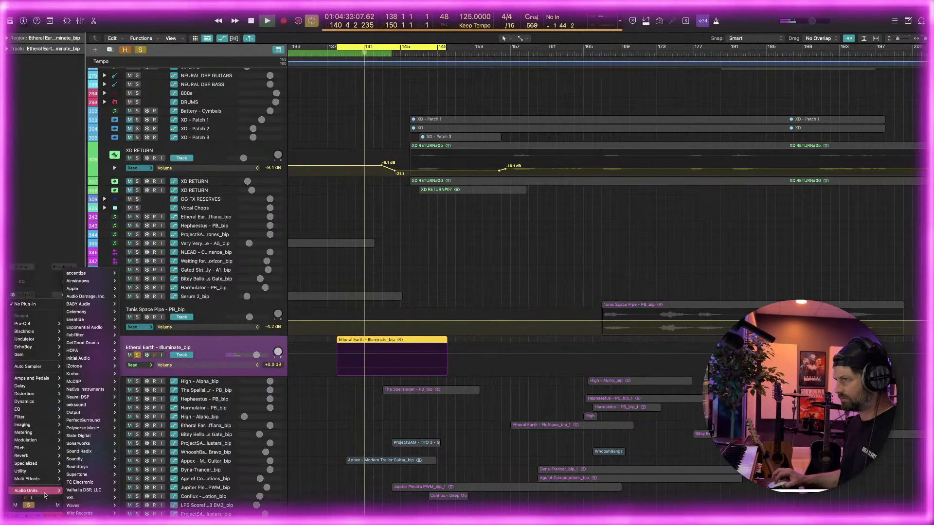
pyautogui.moveTo(44, 323)
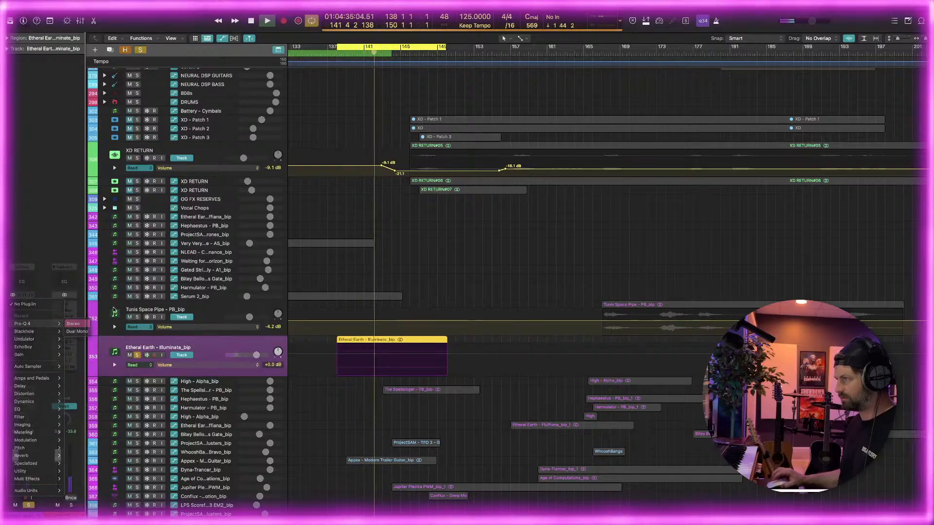
pyautogui.click(73, 324)
pyautogui.click(364, 306)
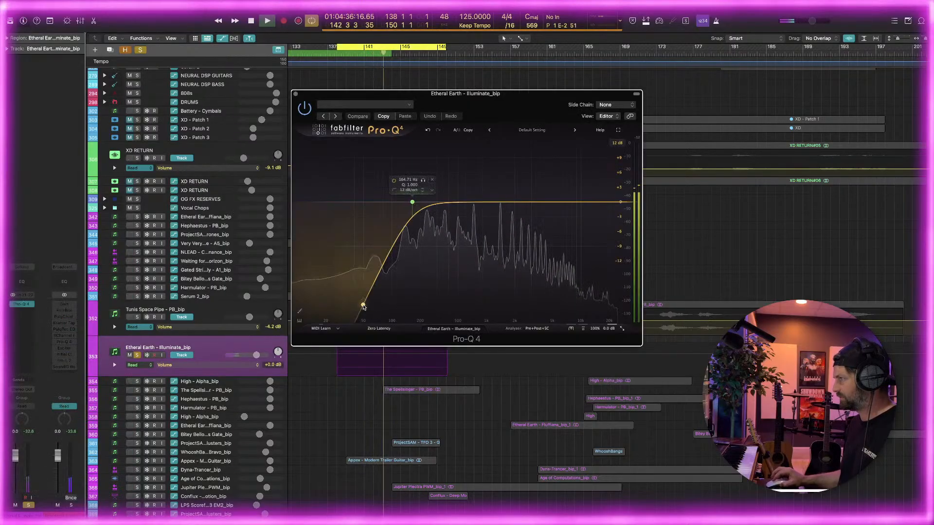
pyautogui.moveTo(412, 201); pyautogui.dragTo(439, 206)
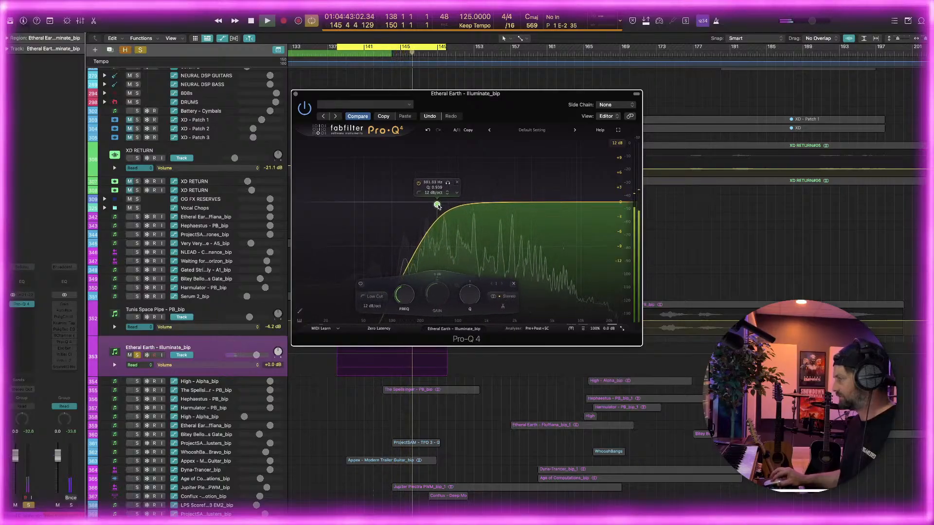
pyautogui.moveTo(456, 103); pyautogui.dragTo(447, 122)
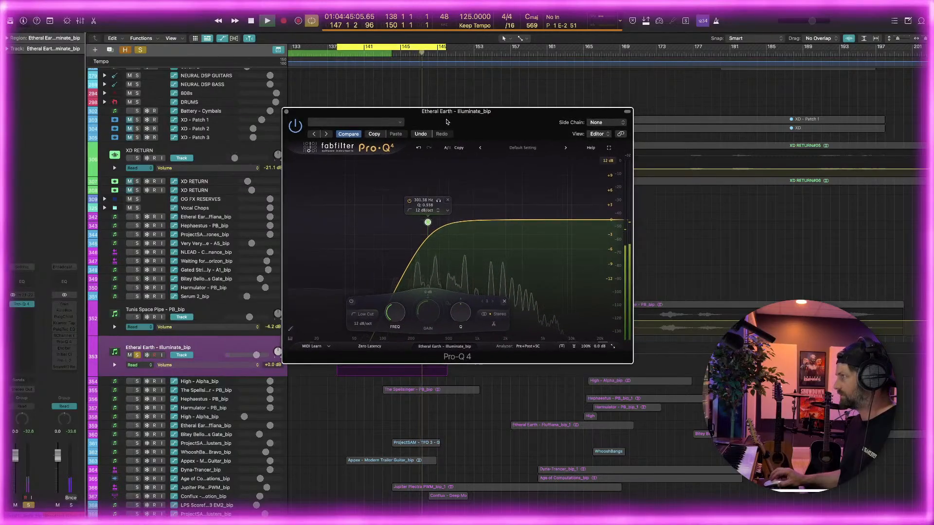
# Replay the cycle and add a very narrow bell cut of about 5.5 dB at about 1427 Hz
pyautogui.press('space')
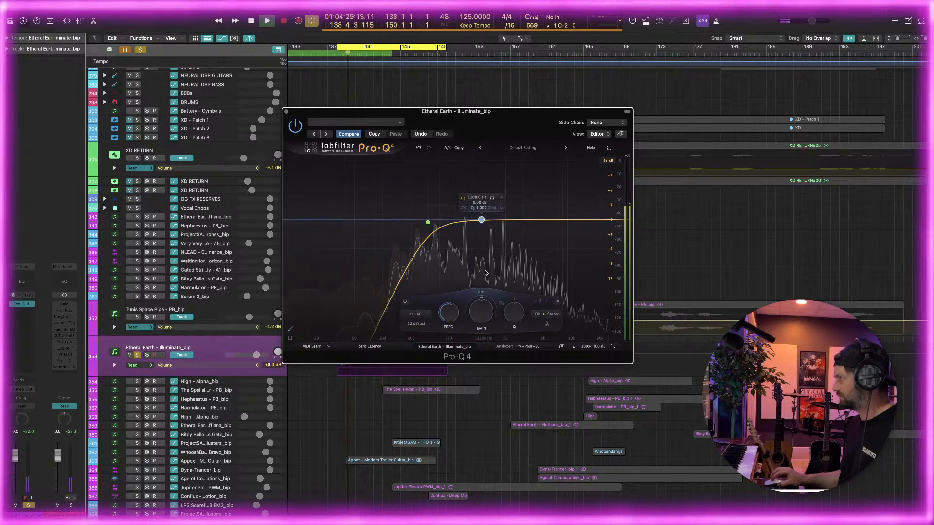
pyautogui.moveTo(481, 221); pyautogui.dragTo(492, 153)
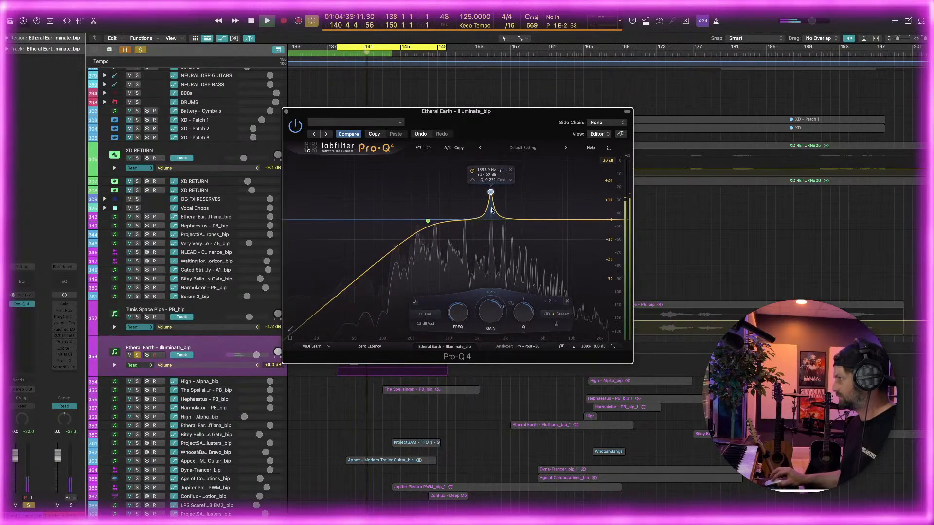
pyautogui.moveTo(492, 210); pyautogui.dragTo(491, 229)
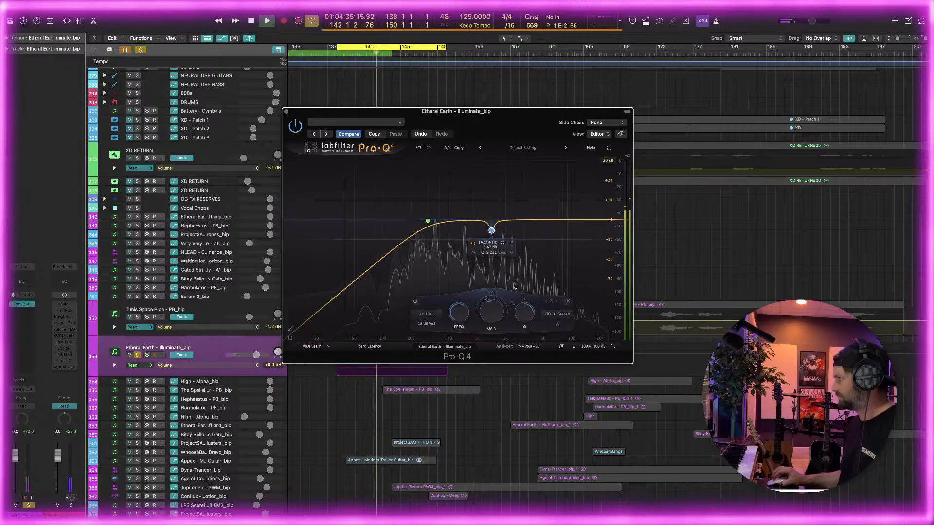
# Add a second very narrow bell at about 720 Hz and turn it into a cut of about 5 dB
pyautogui.doubleClick(464, 222)
pyautogui.moveTo(467, 180); pyautogui.dragTo(467, 167)
pyautogui.moveTo(500, 312); pyautogui.dragTo(495, 243)
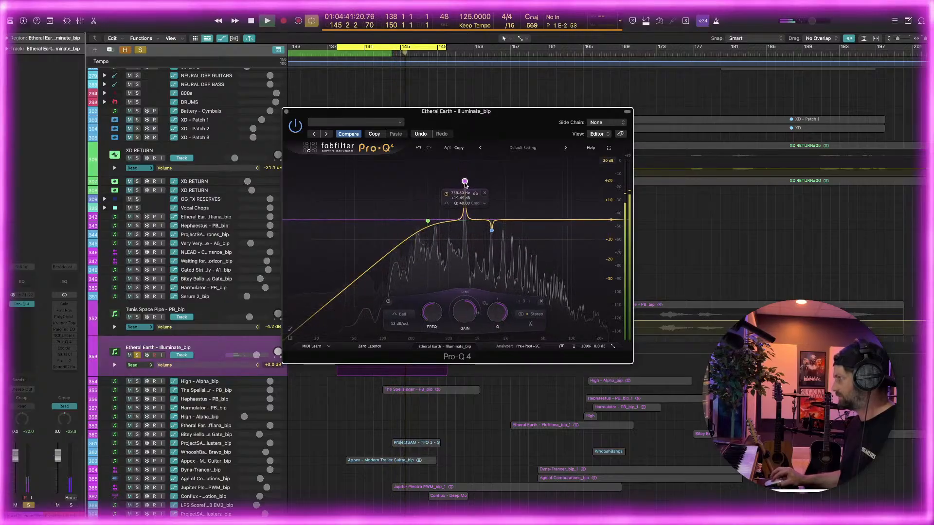
pyautogui.moveTo(465, 184); pyautogui.dragTo(465, 230)
# Add a dynamic low-mid bell beside the low cut, then steepen the low cut to 36 dB/oct and shift it slightly higher
pyautogui.doubleClick(433, 223)
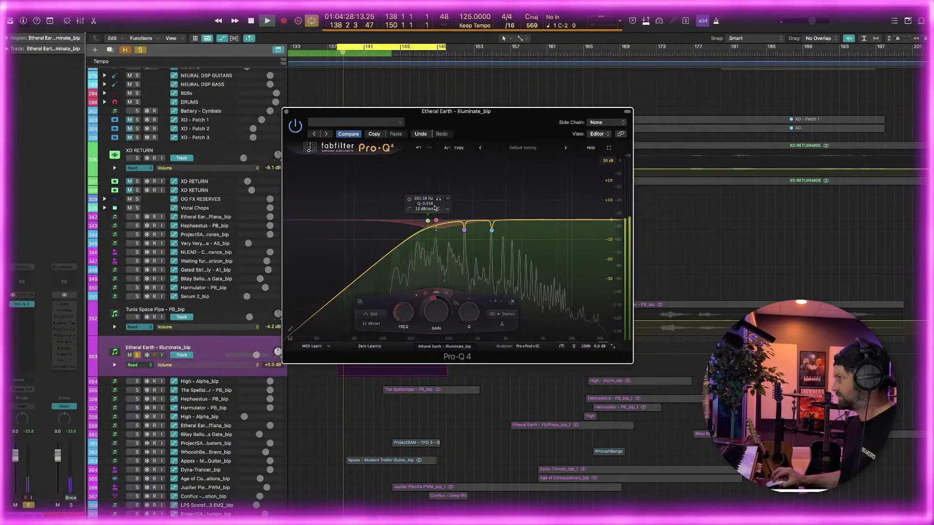
pyautogui.moveTo(438, 209); pyautogui.dragTo(437, 179)
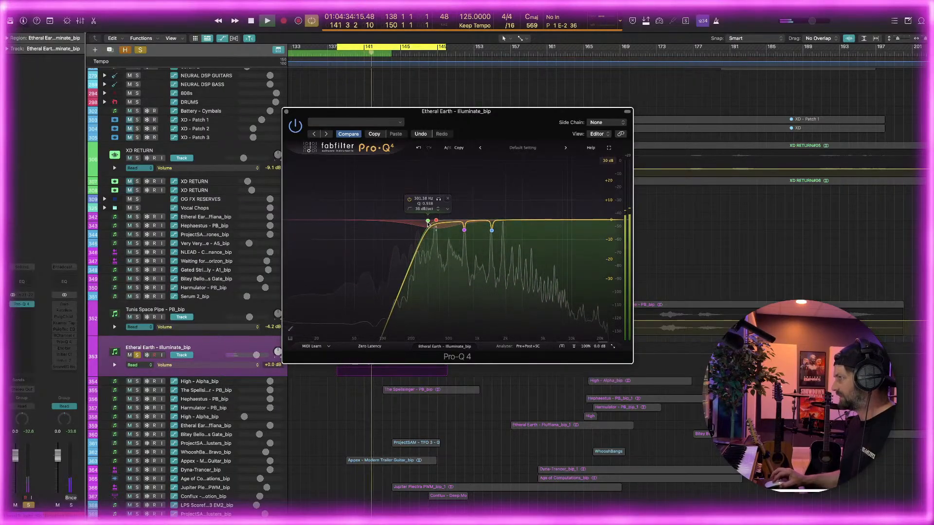
pyautogui.moveTo(427, 223); pyautogui.dragTo(433, 219)
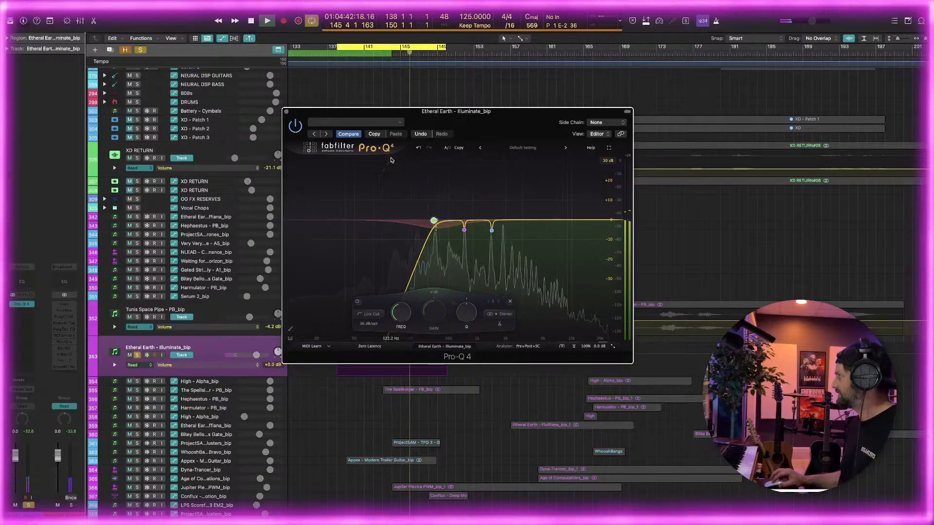
# Insert Polyverse Wider after Pro-Q 4, set its width to 37%, and close Wider
pyautogui.click(22, 318)
pyautogui.moveTo(29, 503)
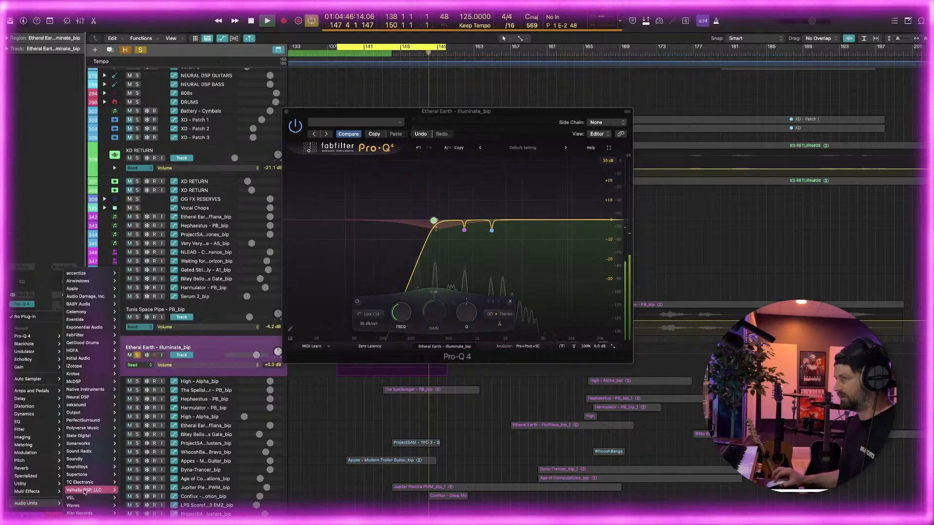
pyautogui.moveTo(93, 482)
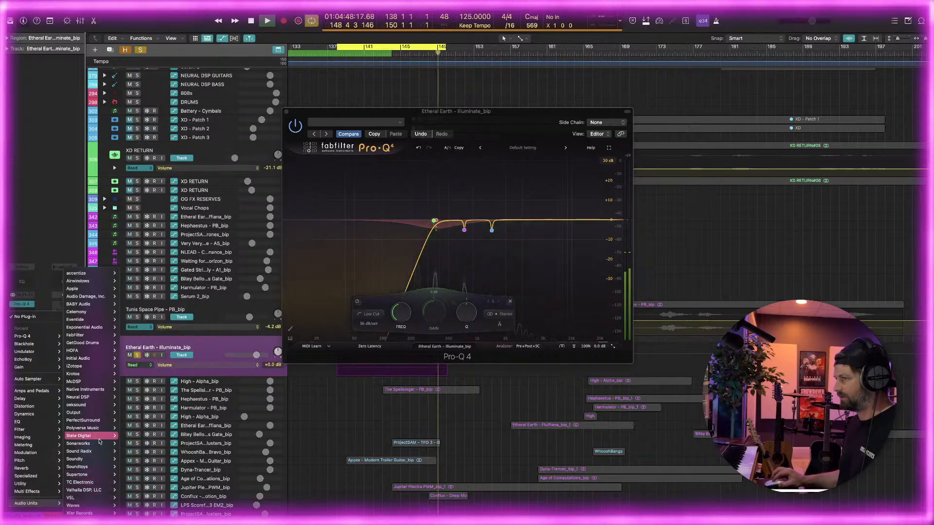
pyautogui.moveTo(102, 450)
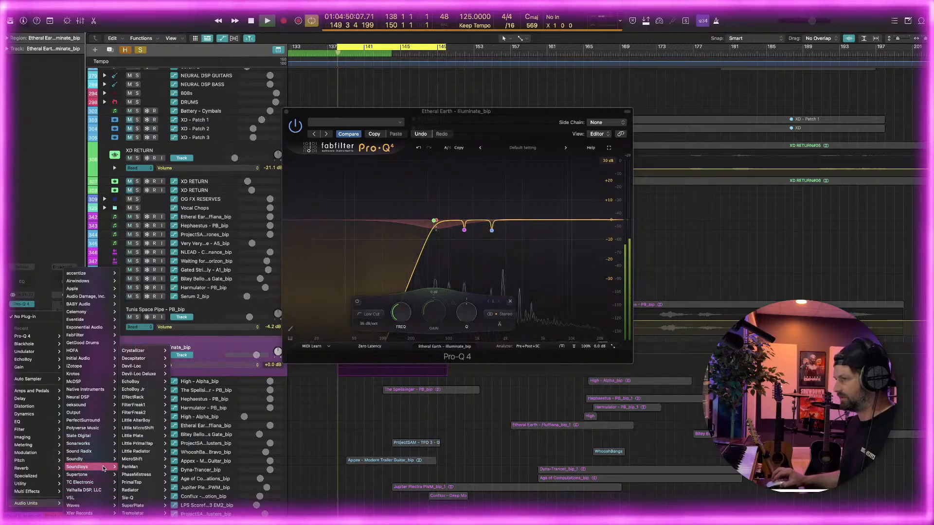
pyautogui.moveTo(97, 429)
pyautogui.click(156, 428)
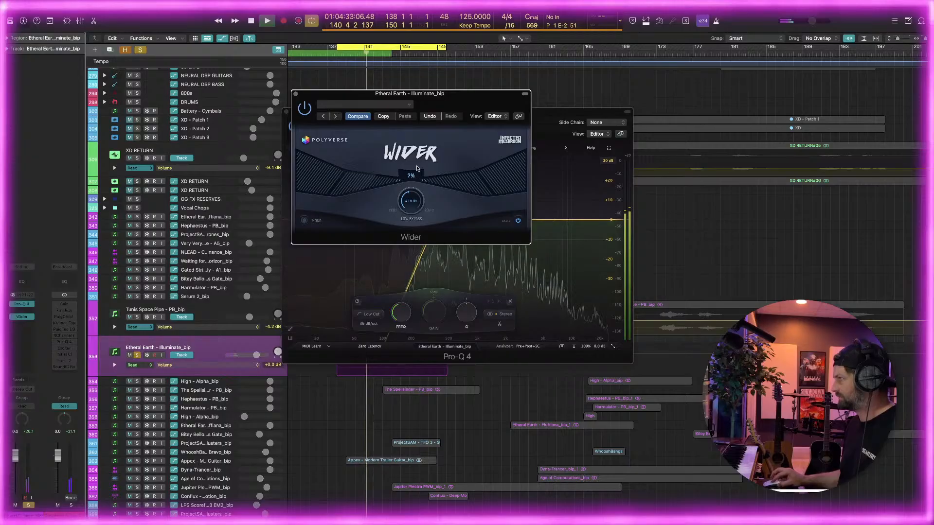
pyautogui.moveTo(419, 155); pyautogui.dragTo(419, 148)
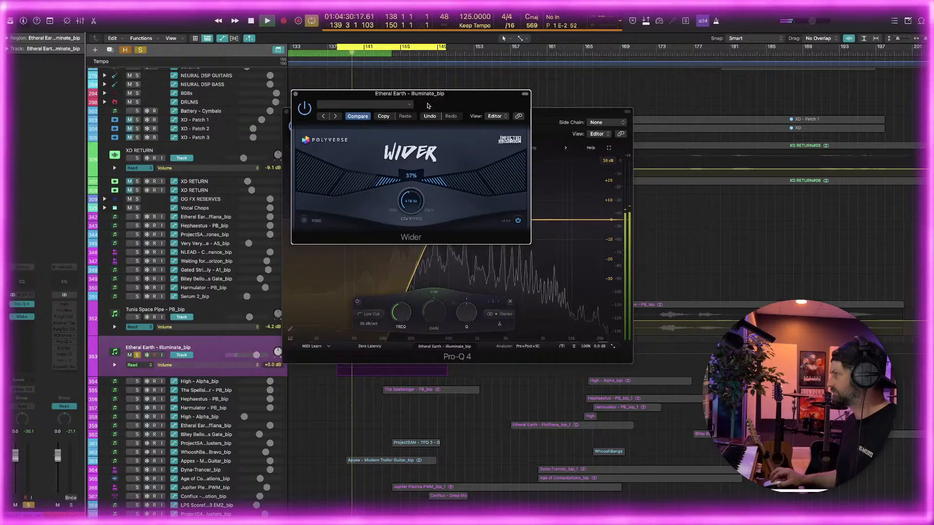
pyautogui.click(294, 93)
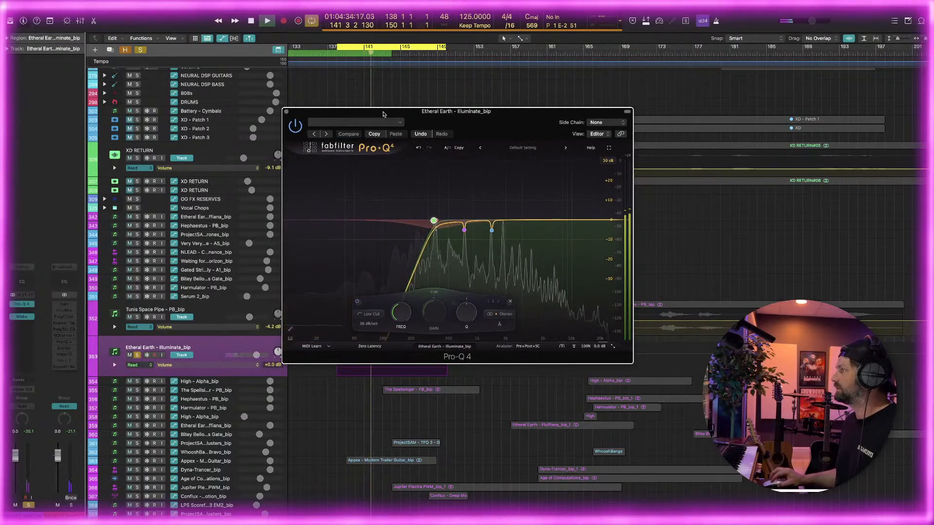
# Unsolo the Etheral Earth - Illuminate_bip track to hear it in the full mix, and close Pro-Q 4
pyautogui.moveTo(358, 119); pyautogui.dragTo(427, 98)
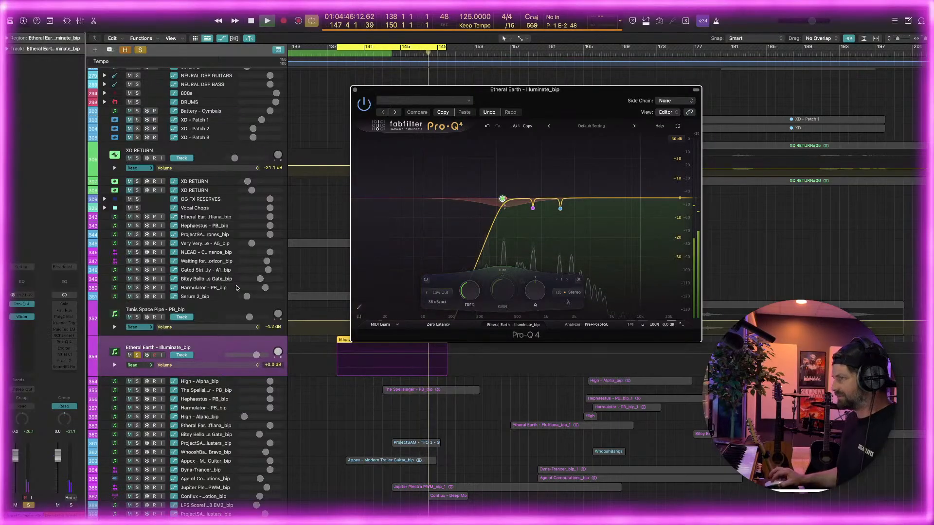
pyautogui.click(138, 355)
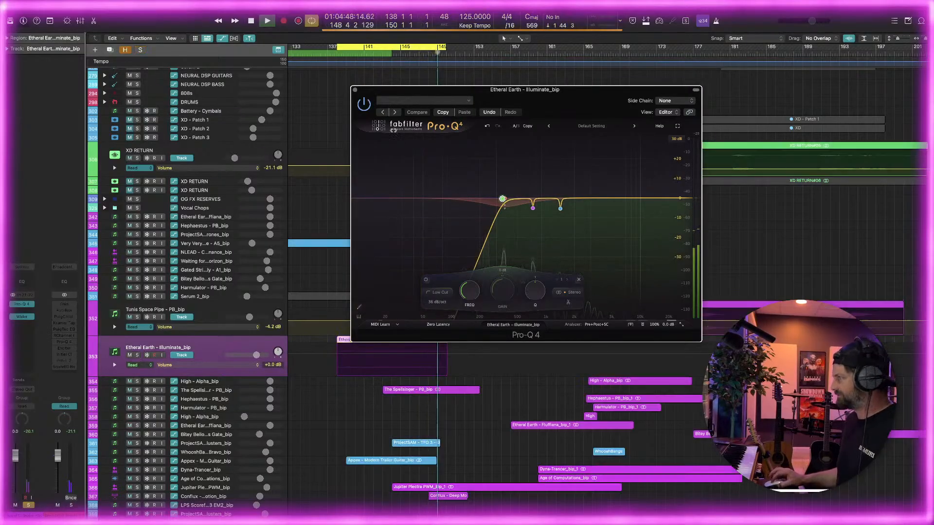
pyautogui.moveTo(439, 91); pyautogui.dragTo(618, 92)
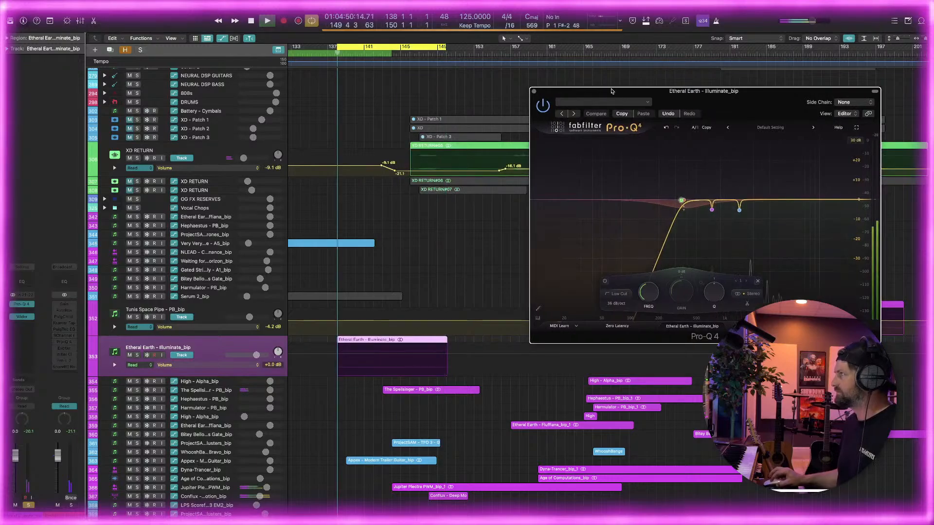
pyautogui.click(534, 92)
# Solo and select the Appex - Modern Trailer Guitar_bip track whose region starts near bar 139
pyautogui.scroll(-5, 427, 246)
pyautogui.scroll(6, 427, 246)
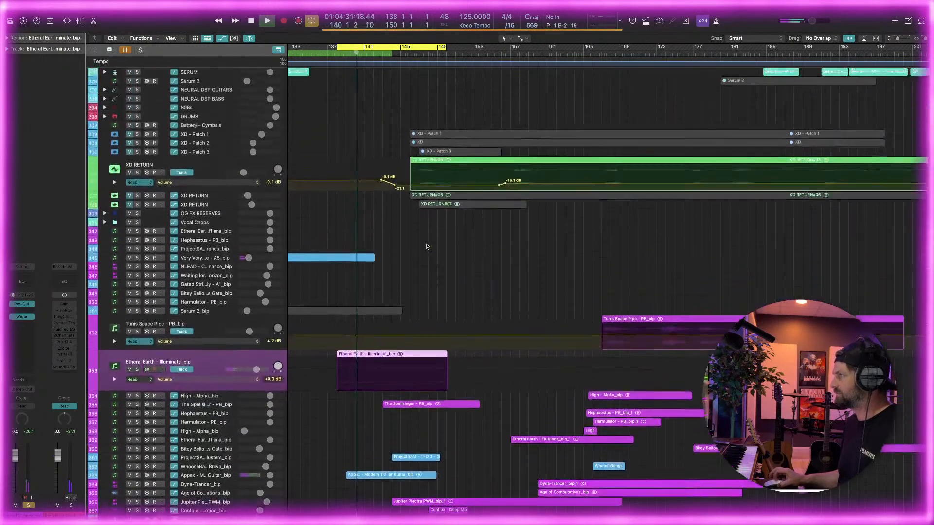
pyautogui.scroll(-4, 427, 246)
pyautogui.hscroll(-15, 426, 244)
pyautogui.press('super+Left')
pyautogui.scroll(-3, 426, 242)
pyautogui.press('super+Right')
pyautogui.press('super+Right')
pyautogui.hscroll(6, 427, 242)
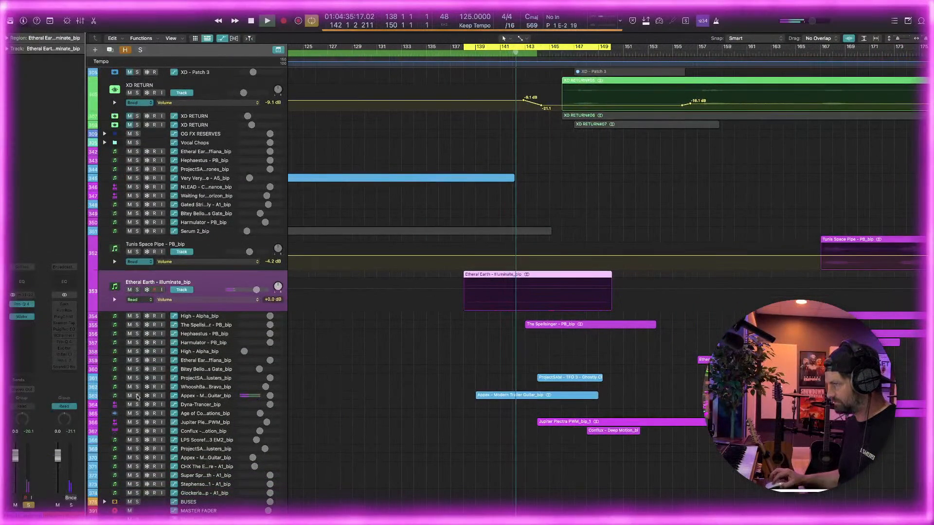
pyautogui.click(137, 396)
pyautogui.click(166, 397)
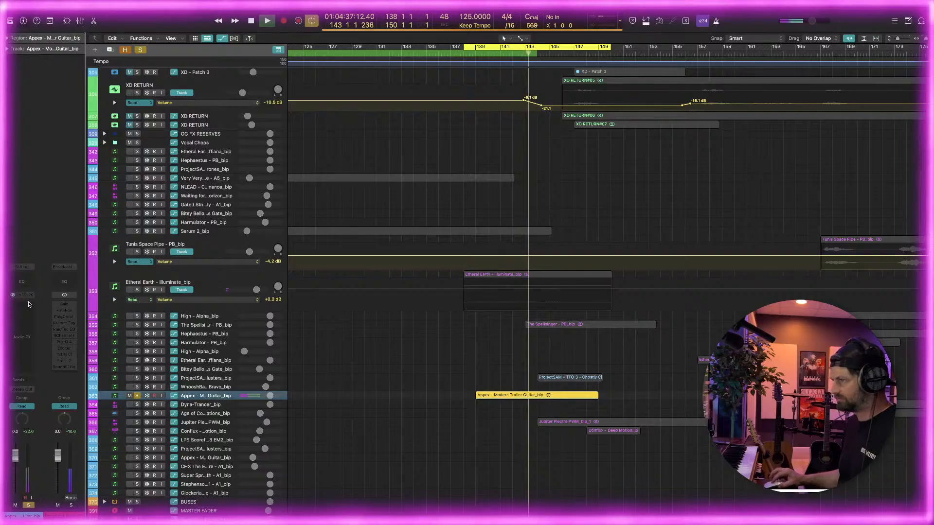
# Insert a stereo Pro-Q 4 on the Appex guitar track and shorten the cycle range to run from bar 139 to about bar 146
pyautogui.click(21, 304)
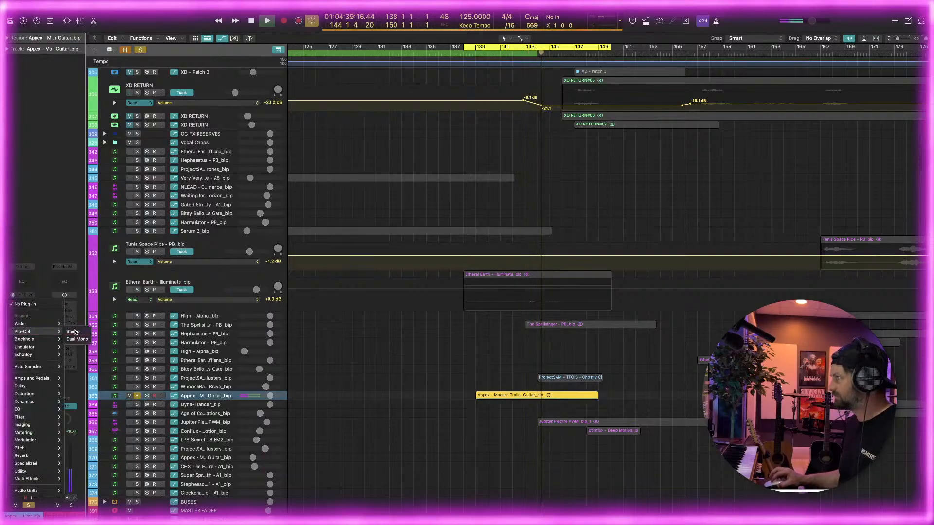
pyautogui.click(73, 331)
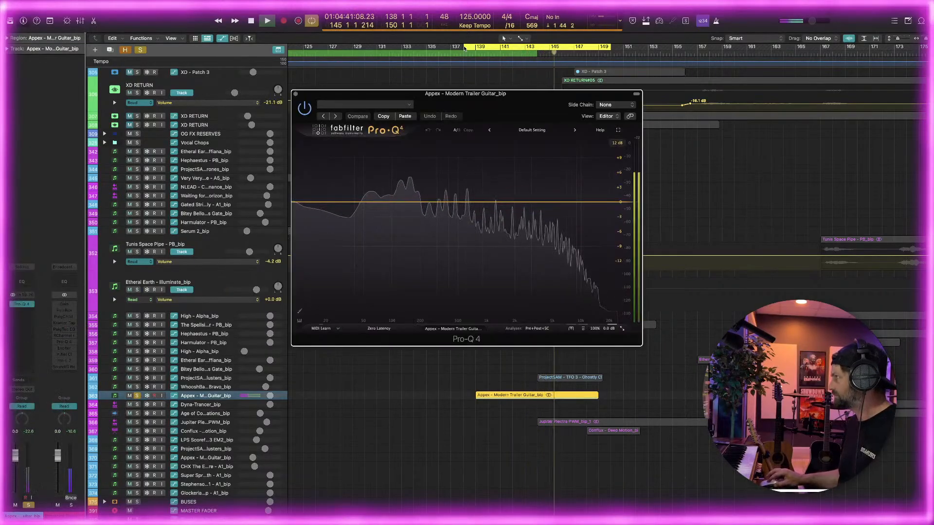
pyautogui.moveTo(464, 49); pyautogui.dragTo(476, 48)
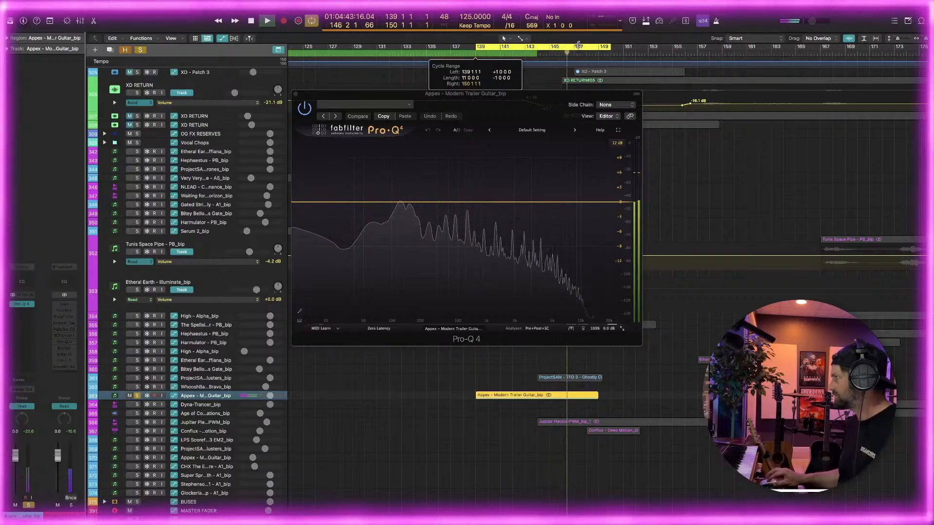
pyautogui.moveTo(611, 47); pyautogui.dragTo(562, 51)
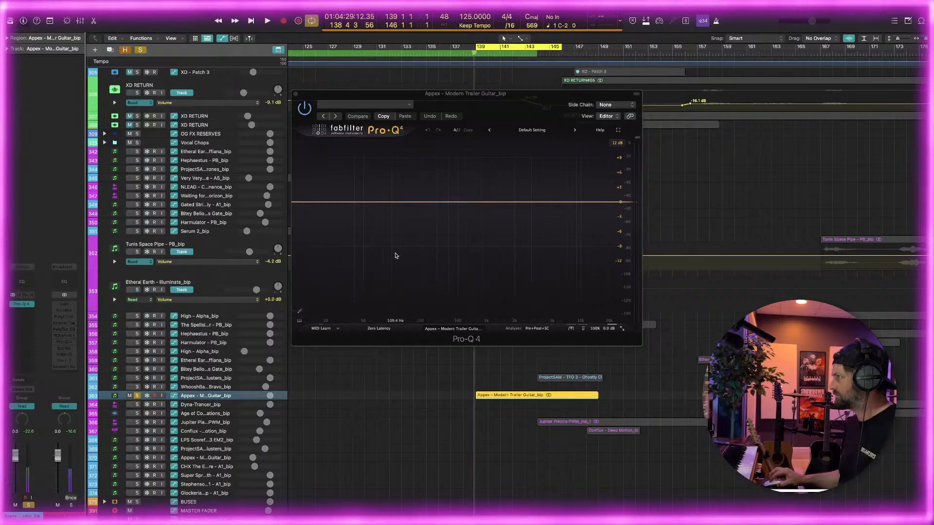
# Play the shortened cycle and add a 12 dB/oct low cut at about 119 Hz to the guitar
pyautogui.press('space')
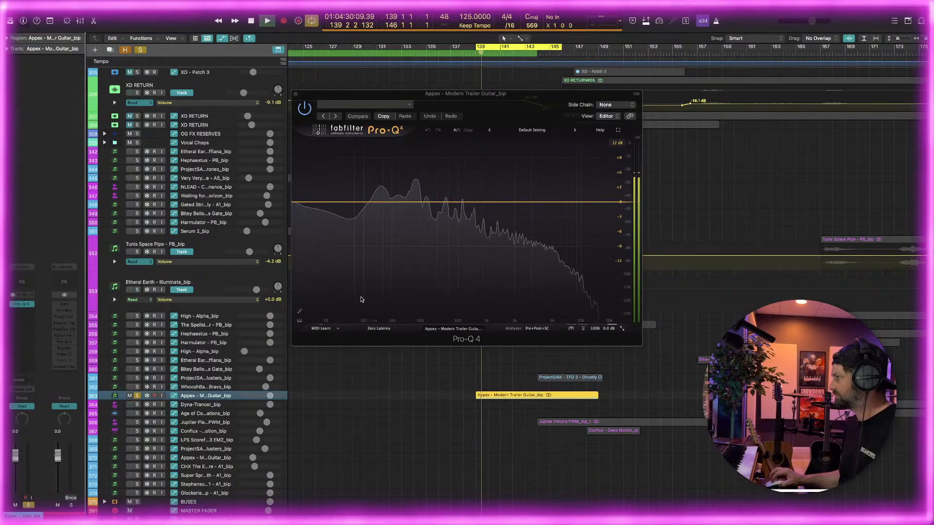
pyautogui.moveTo(358, 304); pyautogui.dragTo(399, 204)
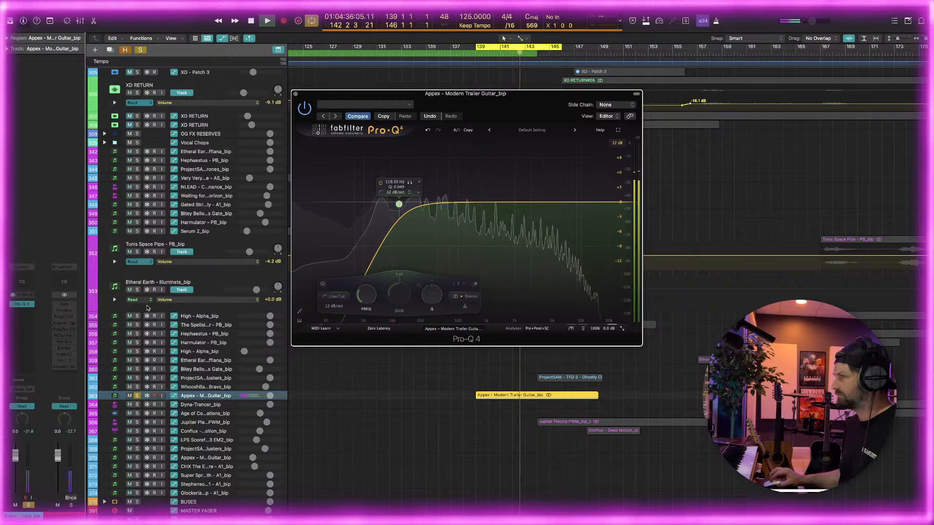
# Insert the Soundtoys Decapitator on the Appex guitar track after the Pro-Q 4
pyautogui.click(27, 312)
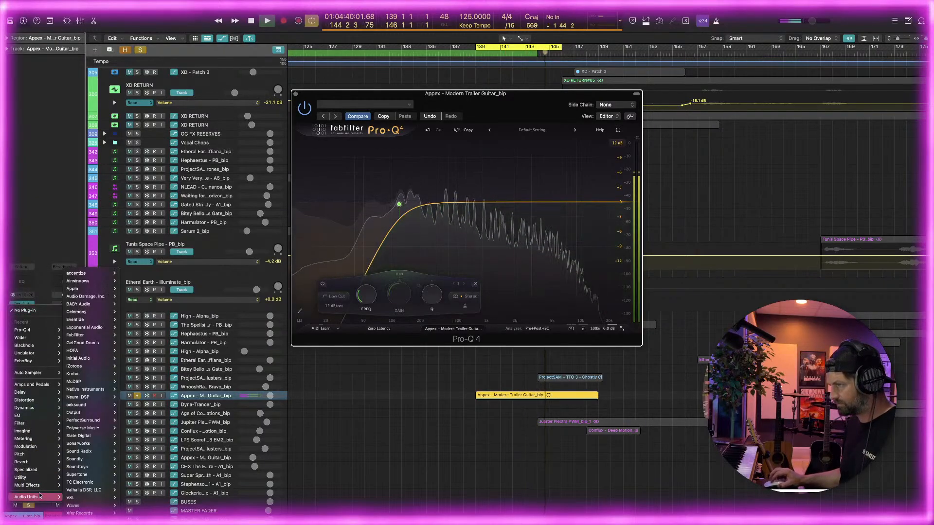
pyautogui.moveTo(38, 496)
pyautogui.moveTo(73, 505)
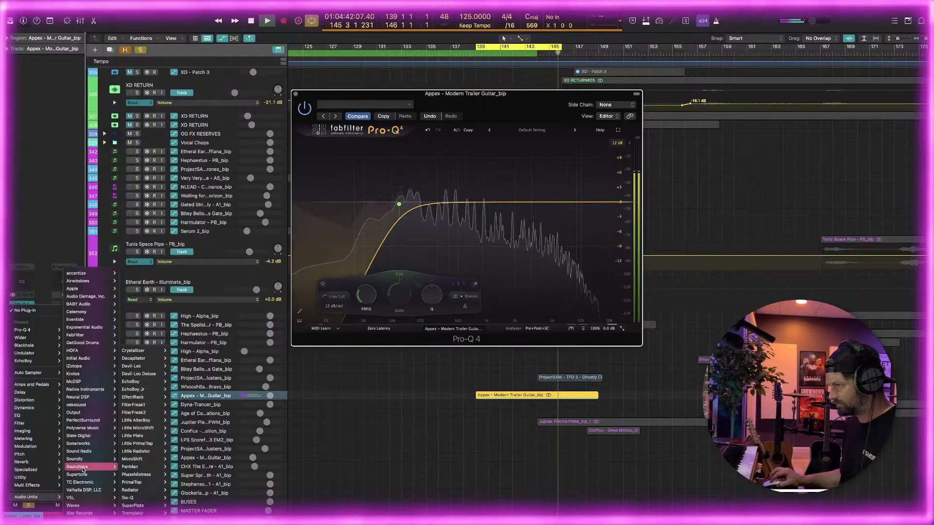
pyautogui.moveTo(77, 466)
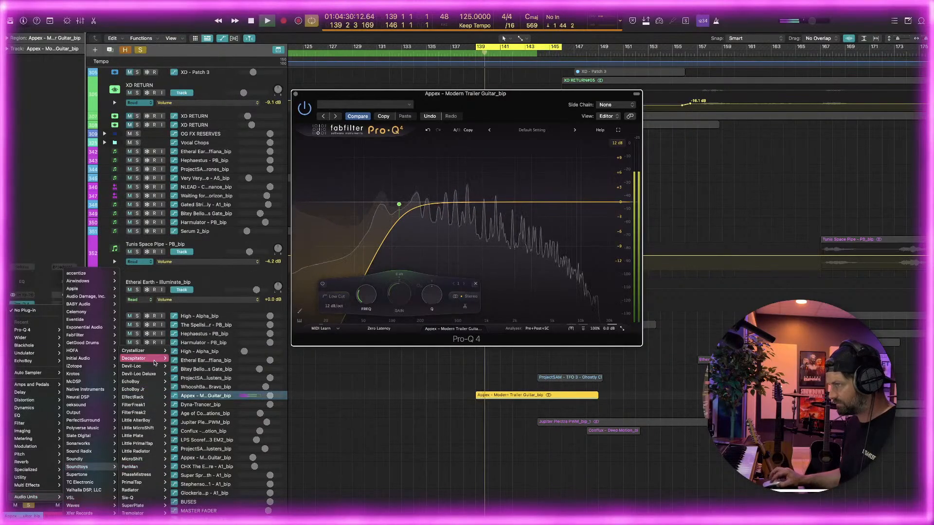
pyautogui.moveTo(156, 358)
pyautogui.click(188, 359)
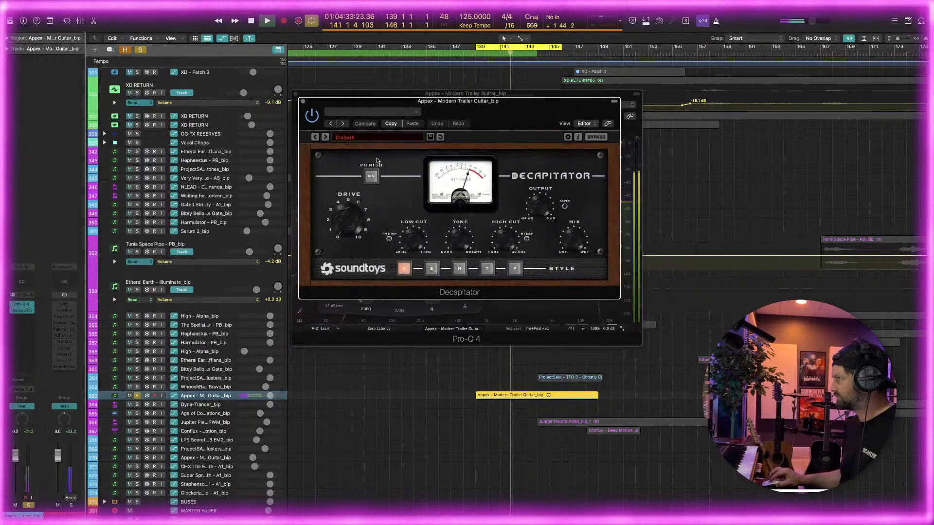
# Load Decapitator's Xtra Sizzle reamping preset, turn off Punish, and close both of the guitar's plug-in windows
pyautogui.click(365, 137)
pyautogui.moveTo(363, 164)
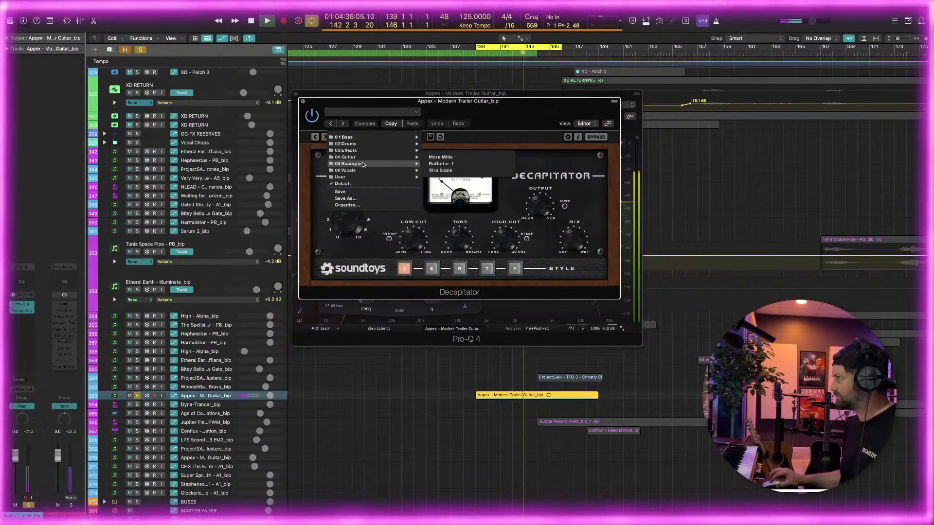
pyautogui.click(440, 170)
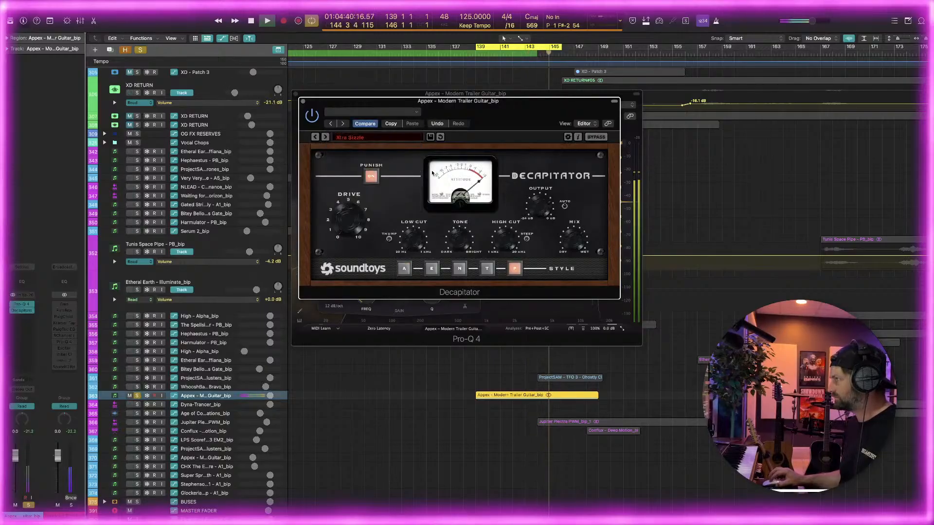
pyautogui.click(371, 176)
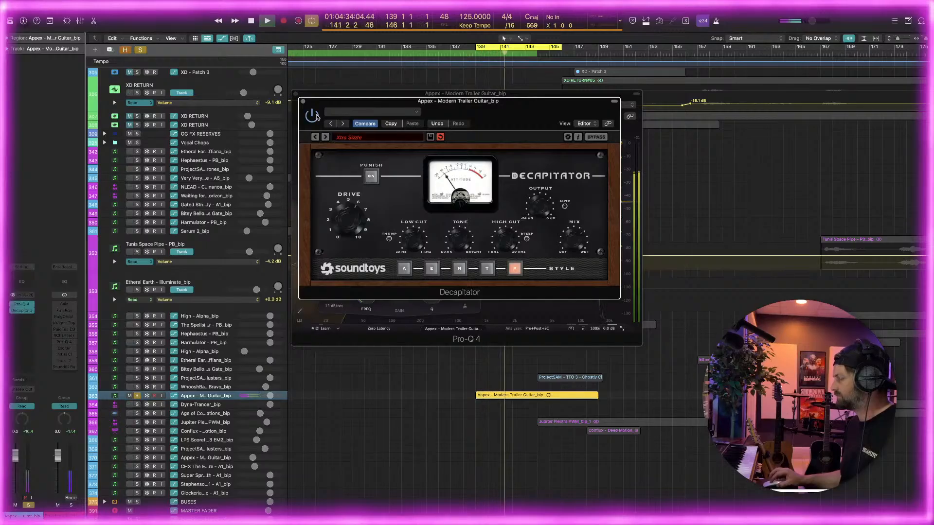
pyautogui.click(303, 102)
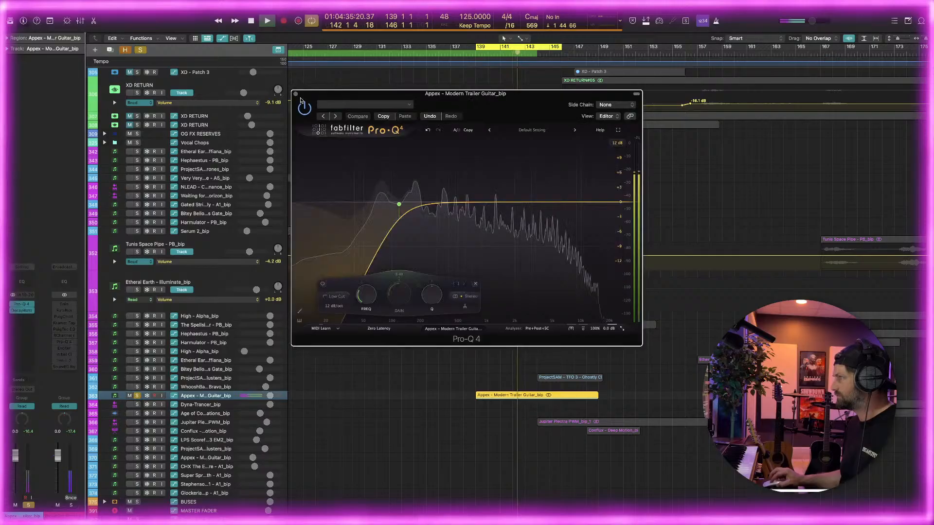
pyautogui.click(294, 94)
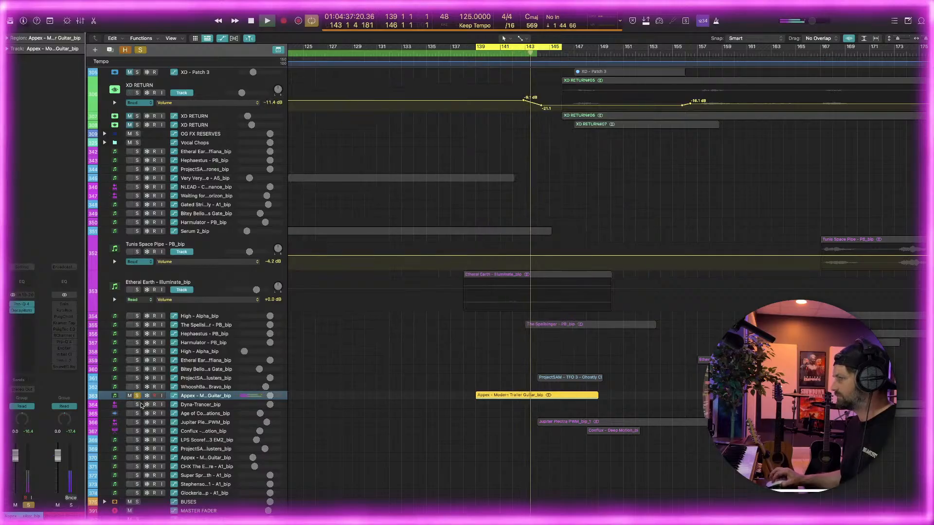
# Unsolo the Appex guitar track and try a lower volume for it in the full mix
pyautogui.press('s')
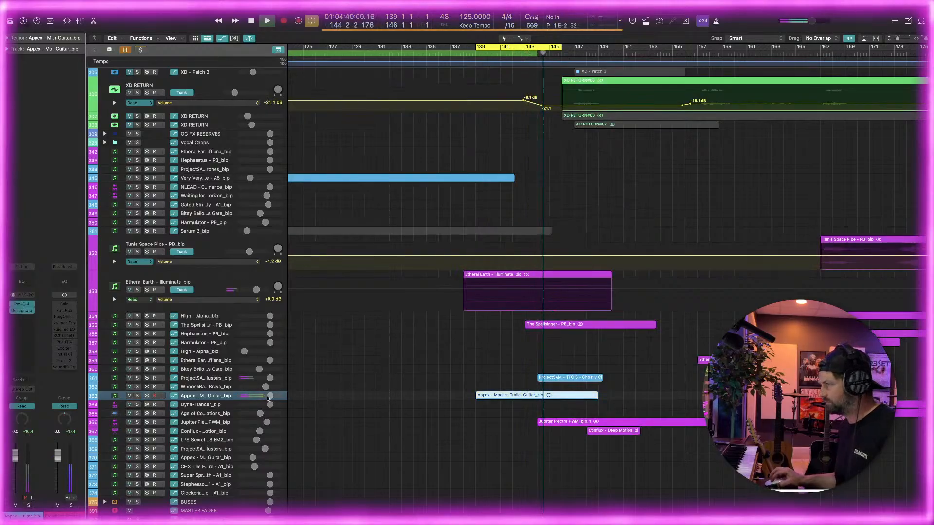
pyautogui.moveTo(270, 395); pyautogui.dragTo(206, 398)
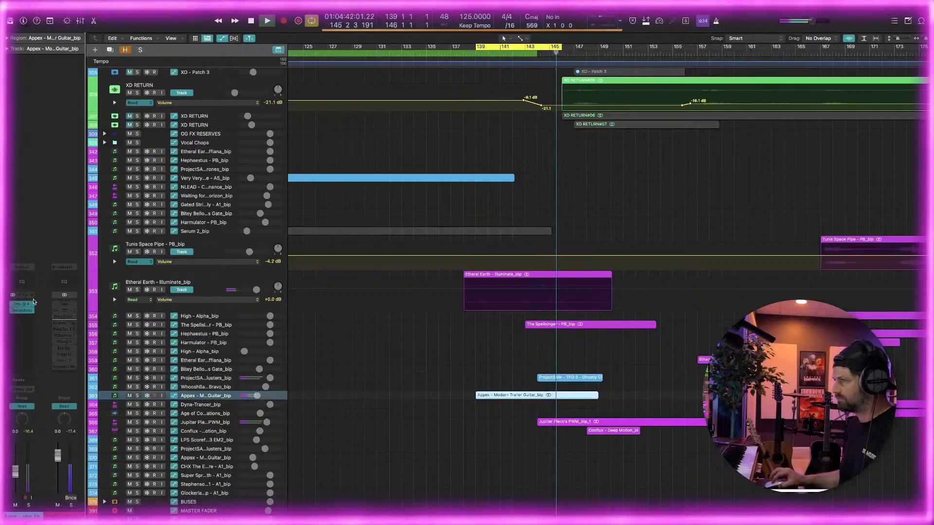
pyautogui.click(24, 317)
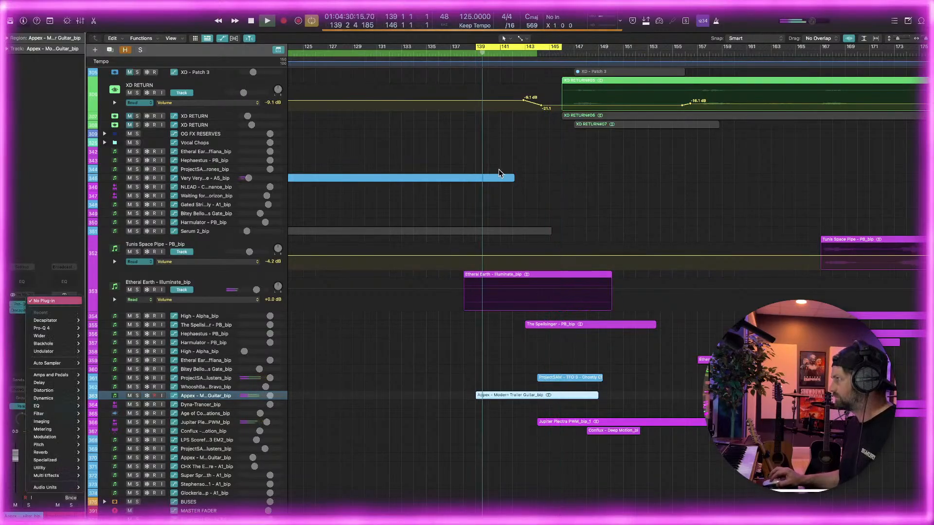
pyautogui.click(34, 257)
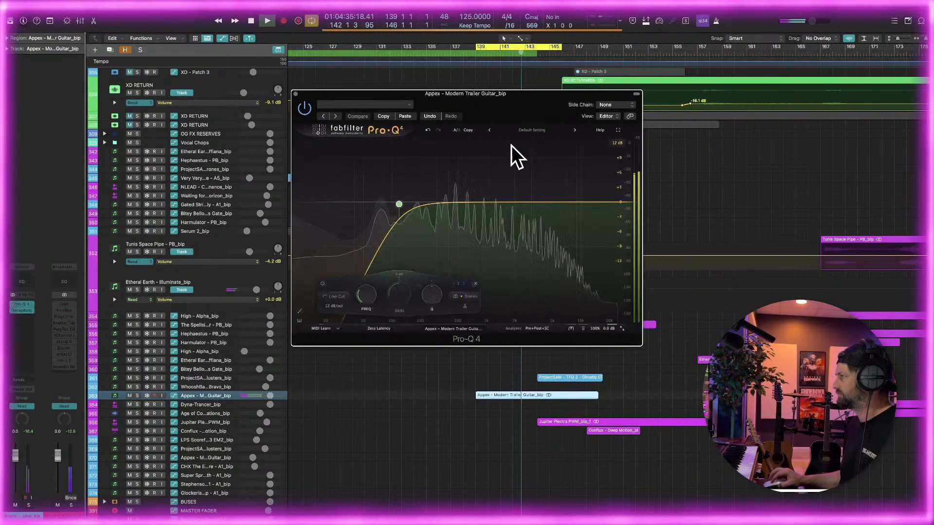
# Add an 18 dB/oct high cut at about 4730 Hz to the guitar's Pro-Q 4 and stop playback
pyautogui.doubleClick(542, 311)
pyautogui.moveTo(542, 212); pyautogui.dragTo(487, 223)
pyautogui.press('space')
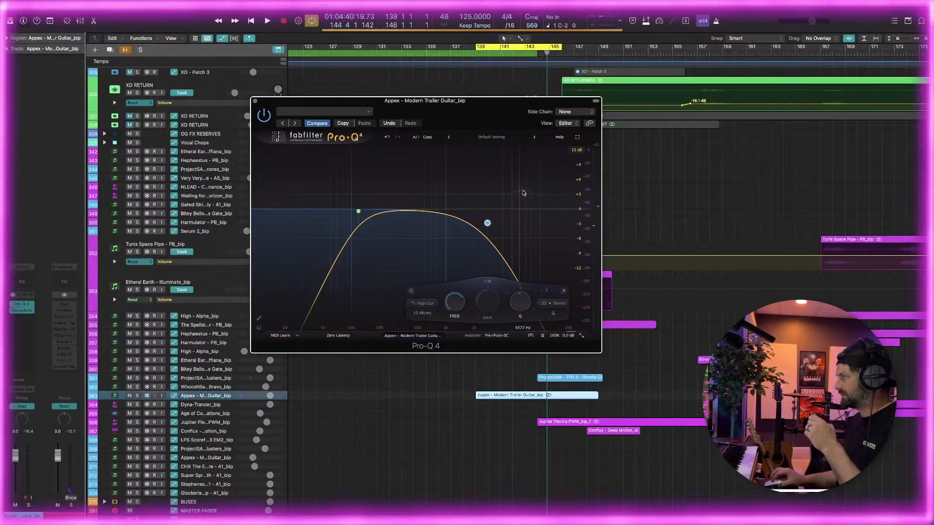
pyautogui.moveTo(510, 213)
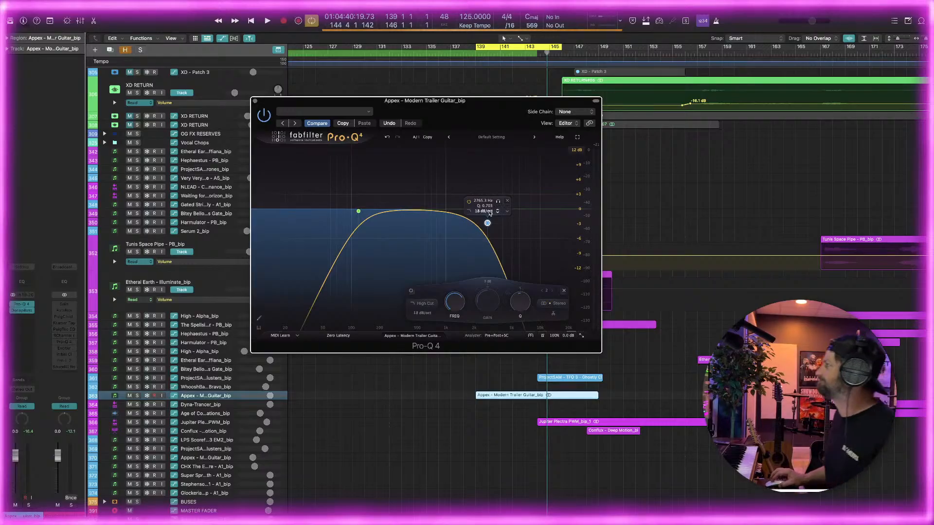
pyautogui.moveTo(489, 225); pyautogui.dragTo(509, 221)
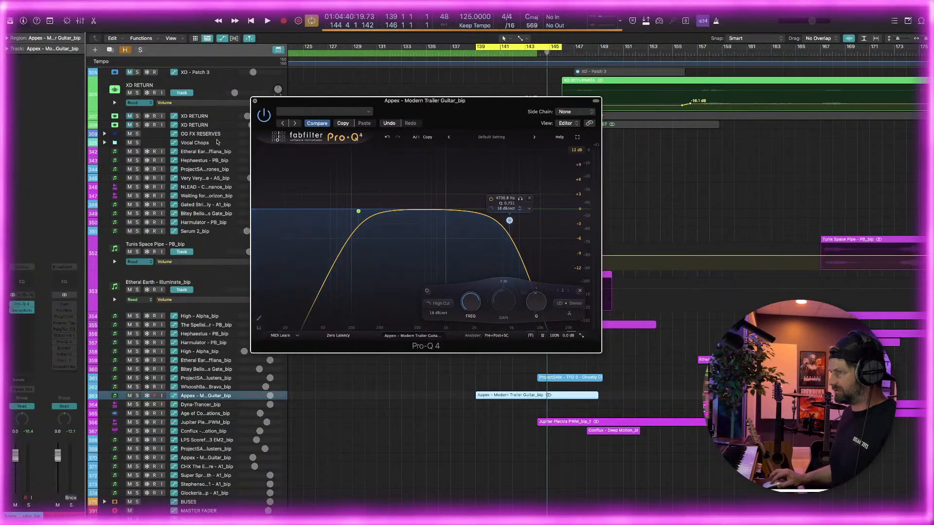
# Bypass the guitar's Pro-Q 4 and add a Channel EQ to the track
pyautogui.click(15, 306)
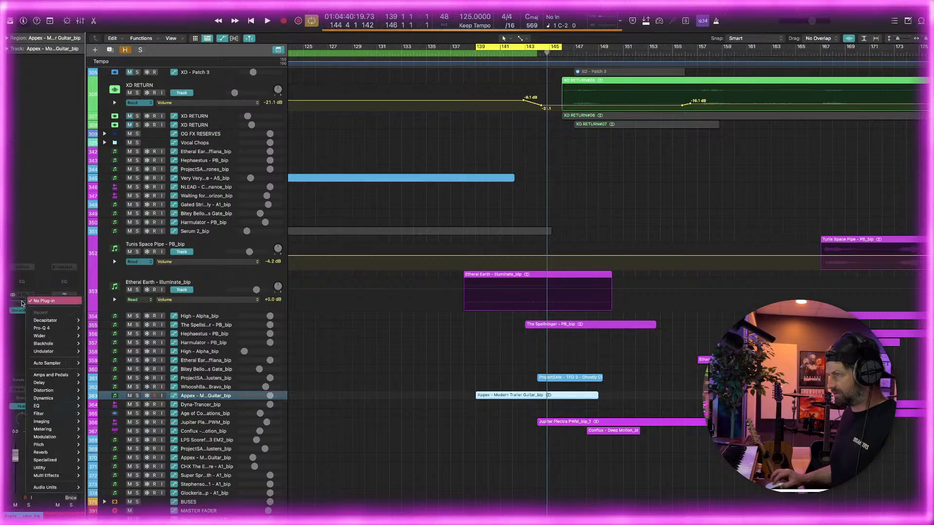
pyautogui.click(22, 281)
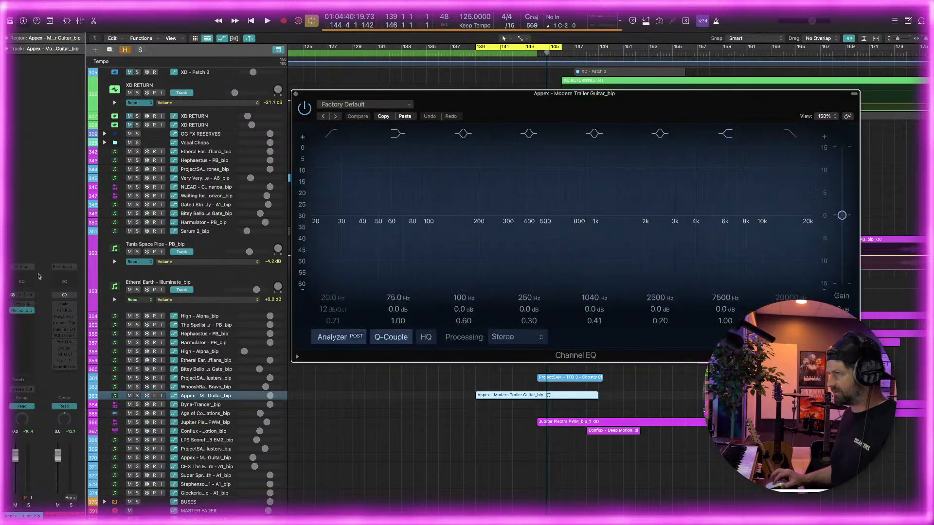
pyautogui.moveTo(475, 119); pyautogui.dragTo(220, 114)
# Set the Channel EQ to a 12 dB/oct low cut at 101 Hz and a 24 dB/oct high cut at 1130 Hz
pyautogui.click(76, 132)
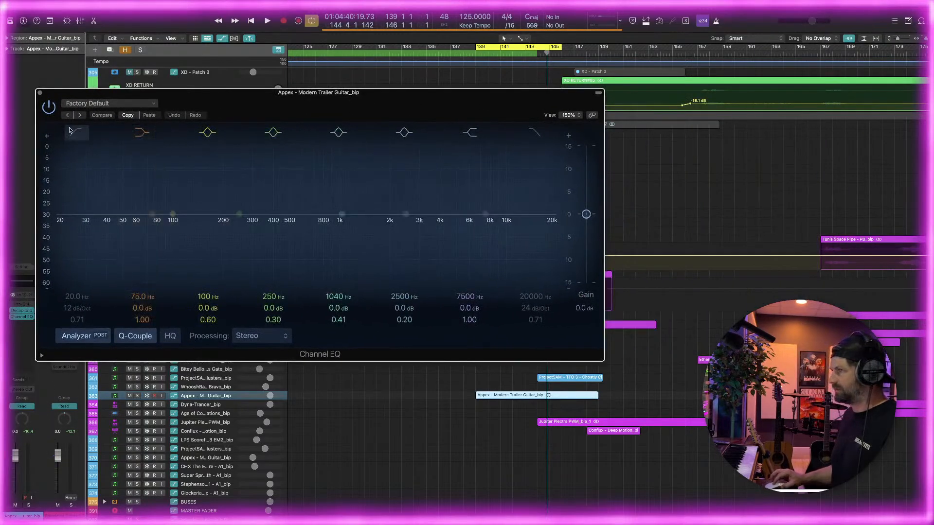
pyautogui.moveTo(68, 225); pyautogui.dragTo(173, 223)
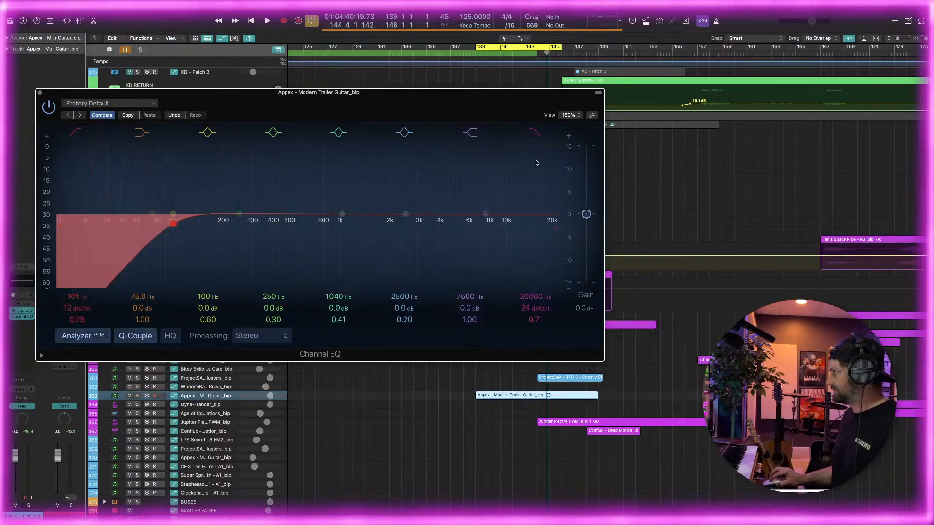
pyautogui.moveTo(537, 163); pyautogui.dragTo(438, 228)
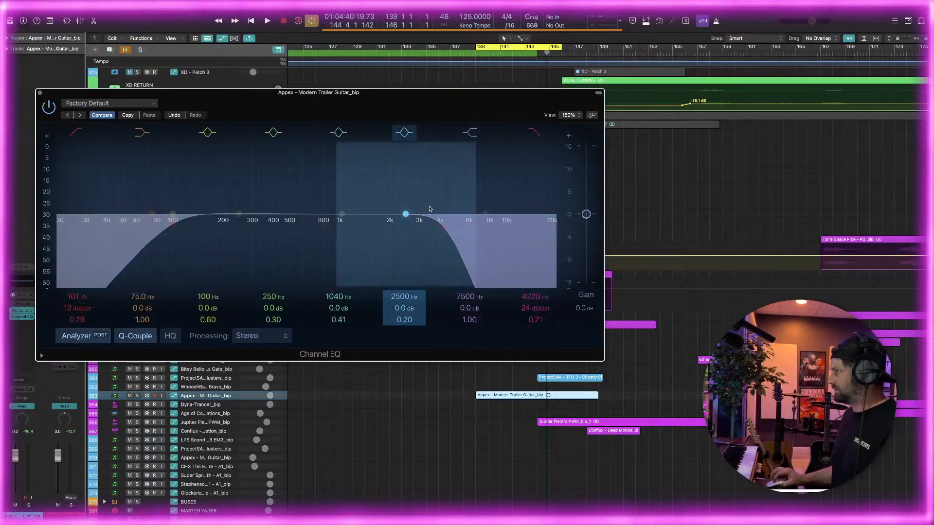
pyautogui.moveTo(444, 229); pyautogui.dragTo(353, 231)
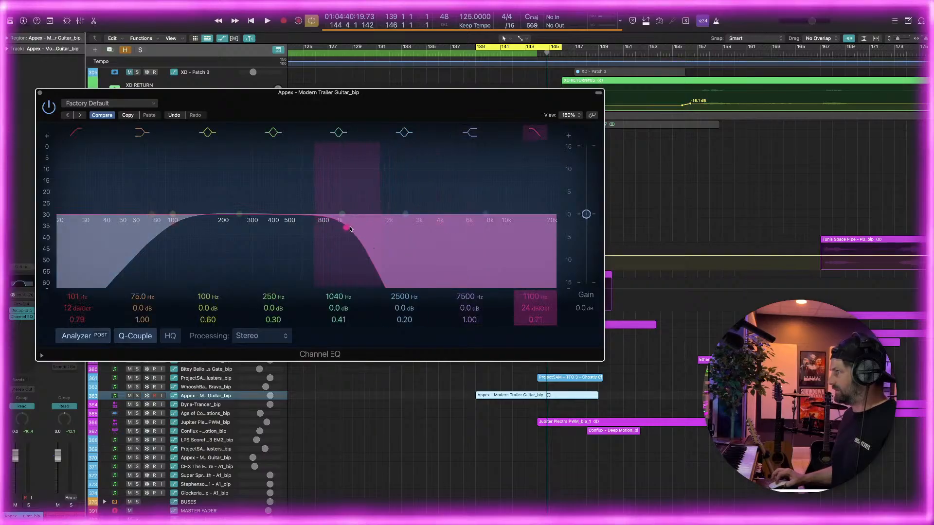
pyautogui.moveTo(371, 114); pyautogui.dragTo(387, 33)
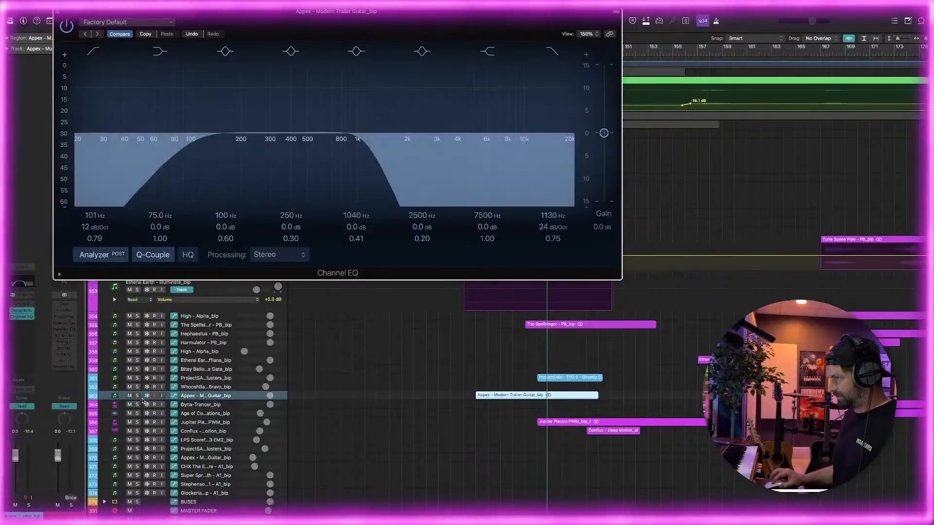
# Enlarge the Appex guitar track and show its automation for the Channel EQ's High Cut Frequency
pyautogui.press('super+w')
pyautogui.moveTo(144, 415); pyautogui.dragTo(173, 423)
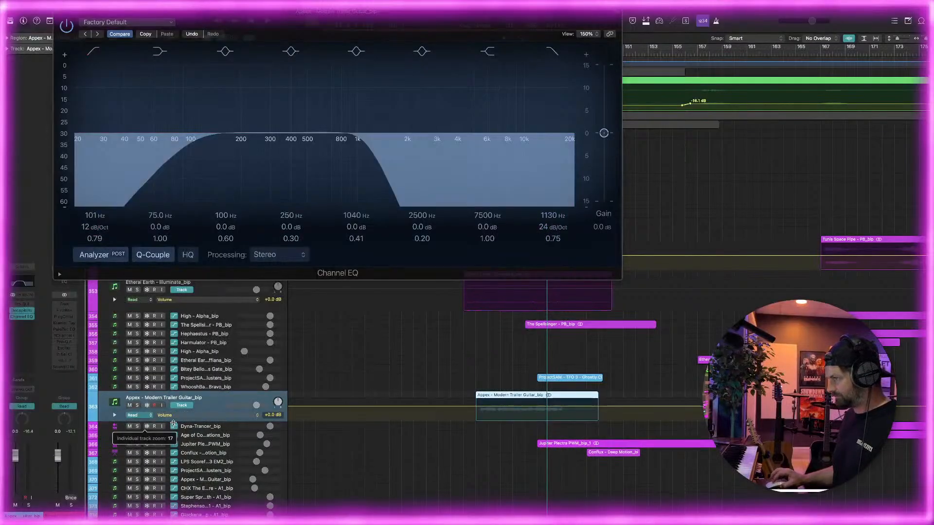
pyautogui.click(179, 416)
pyautogui.moveTo(227, 394)
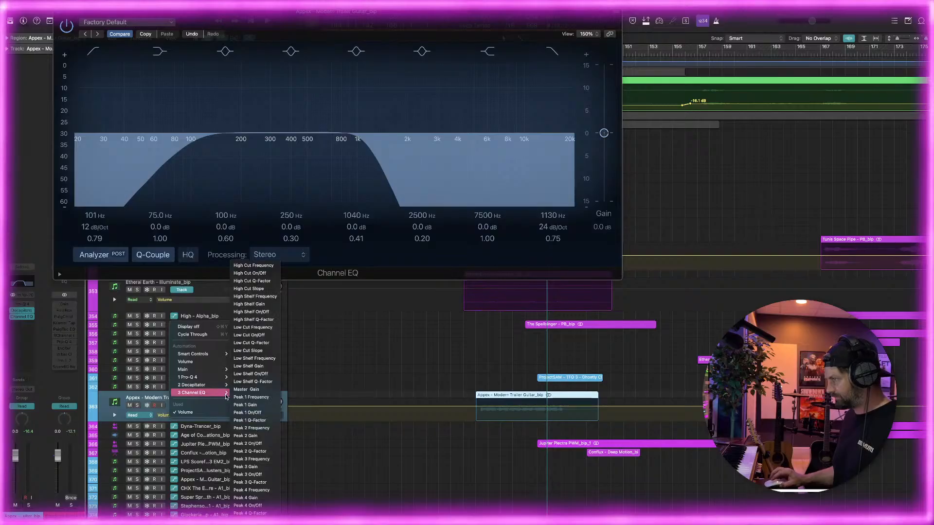
pyautogui.click(277, 269)
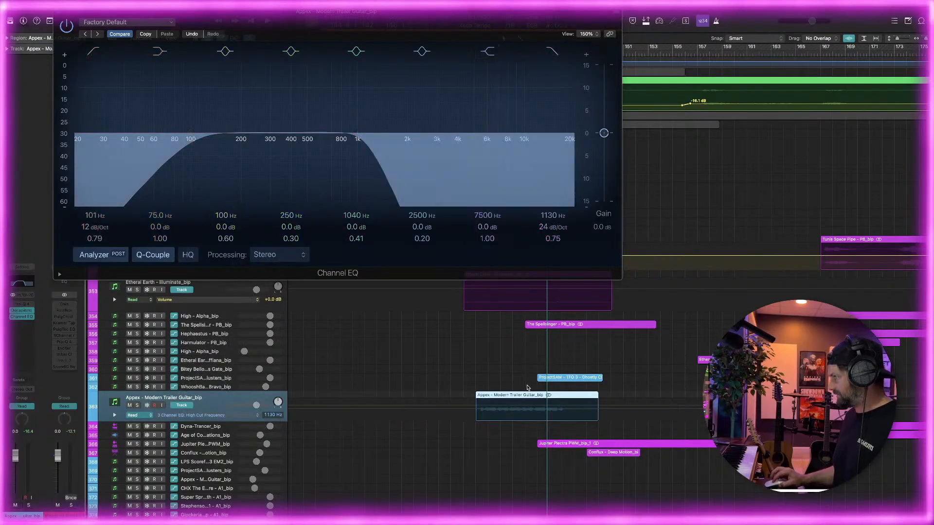
# Automate the high cut across the guitar region as a zigzag peaking near 1470 and 1720 Hz, dipping to 460 Hz, and opening to 20000 Hz
pyautogui.click(490, 408)
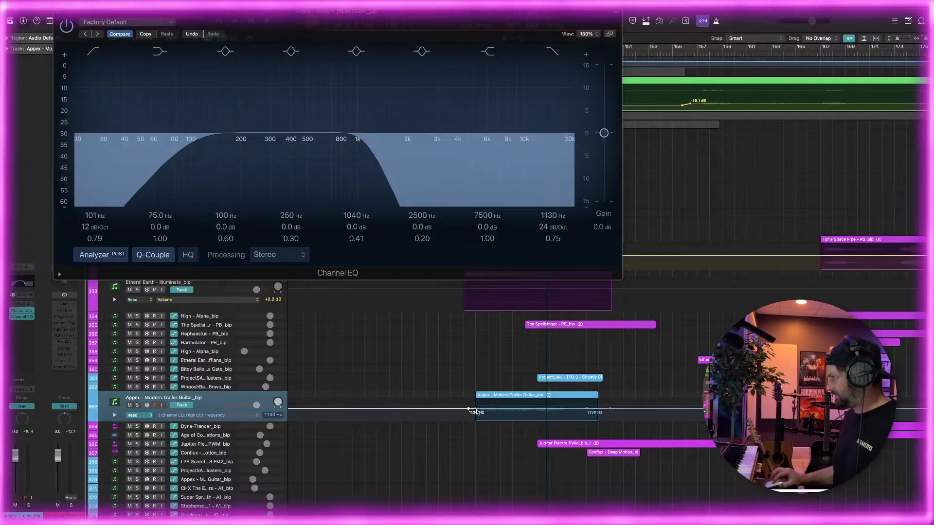
pyautogui.moveTo(477, 412); pyautogui.dragTo(475, 419)
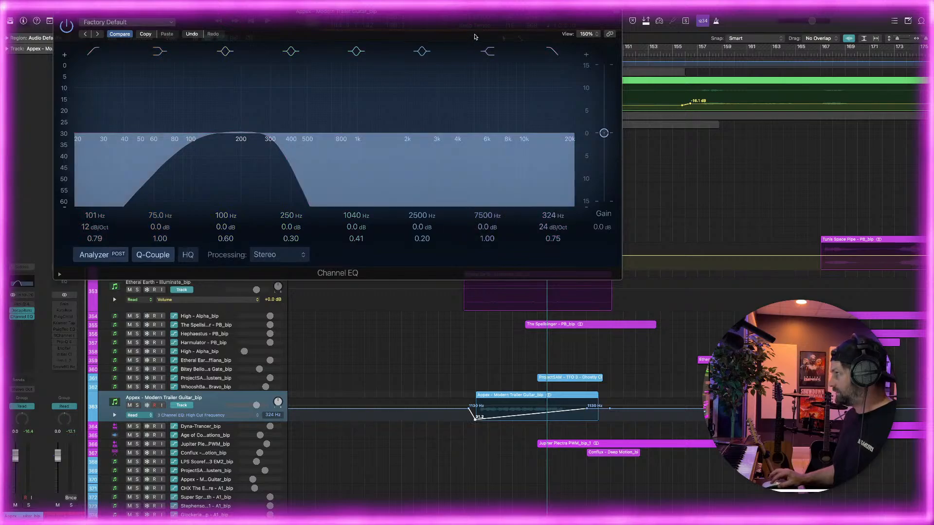
pyautogui.moveTo(477, 31); pyautogui.dragTo(434, 38)
pyautogui.moveTo(476, 421); pyautogui.dragTo(599, 400)
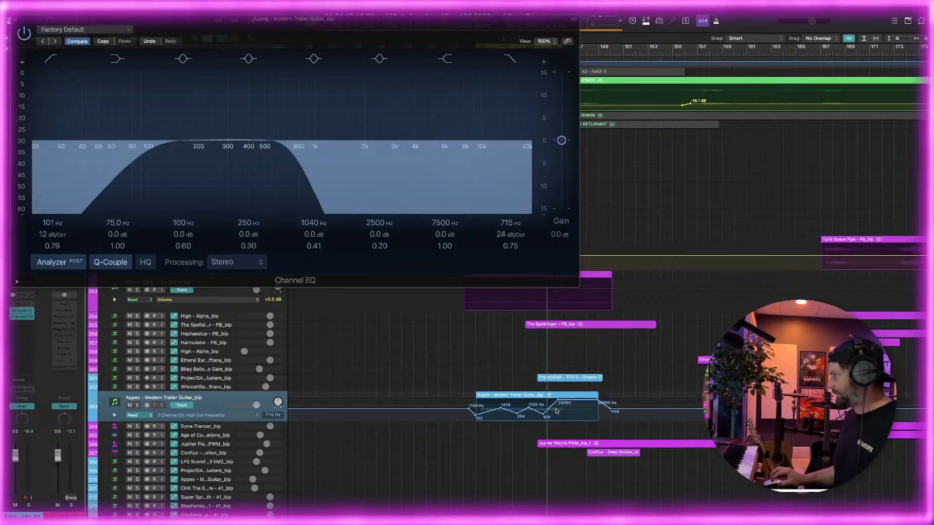
pyautogui.moveTo(543, 416); pyautogui.dragTo(543, 412)
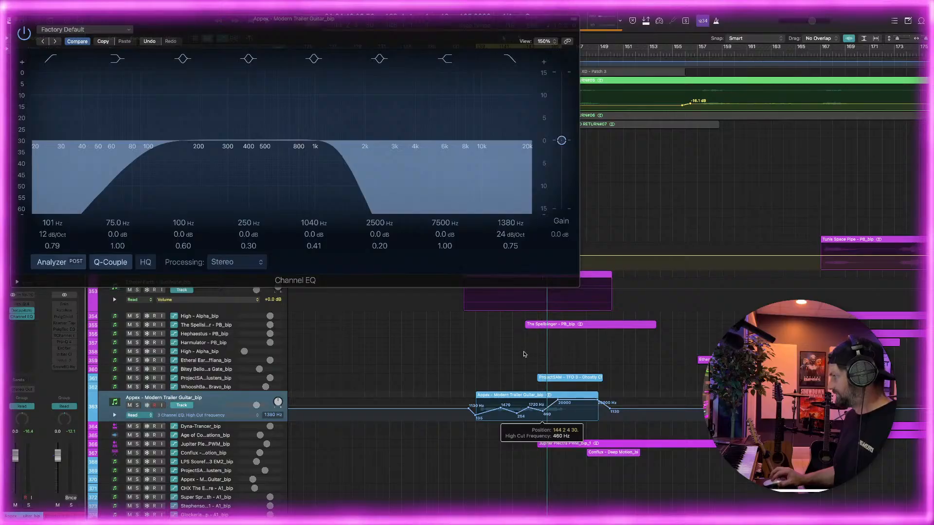
# Play the cycle to check the automated high-cut sweep in the full mix, and close the Channel EQ
pyautogui.moveTo(464, 20); pyautogui.dragTo(385, 116)
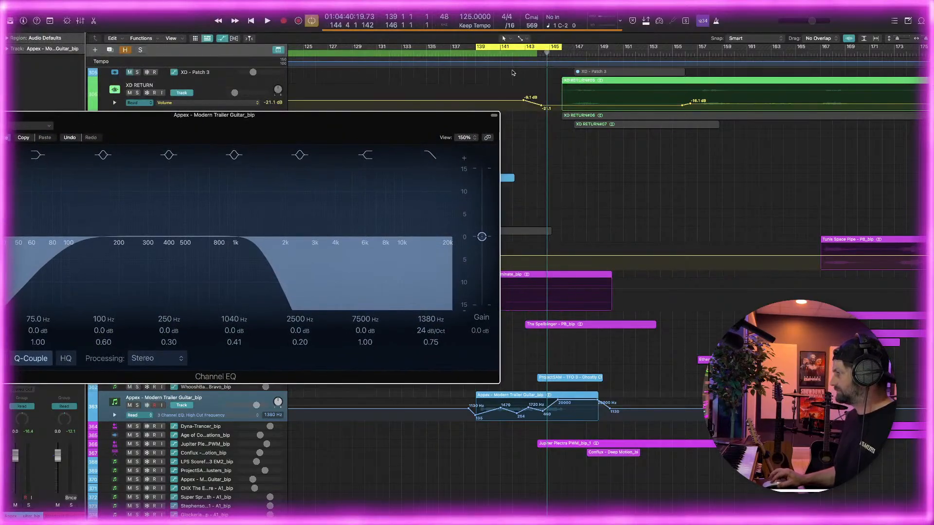
pyautogui.press('space')
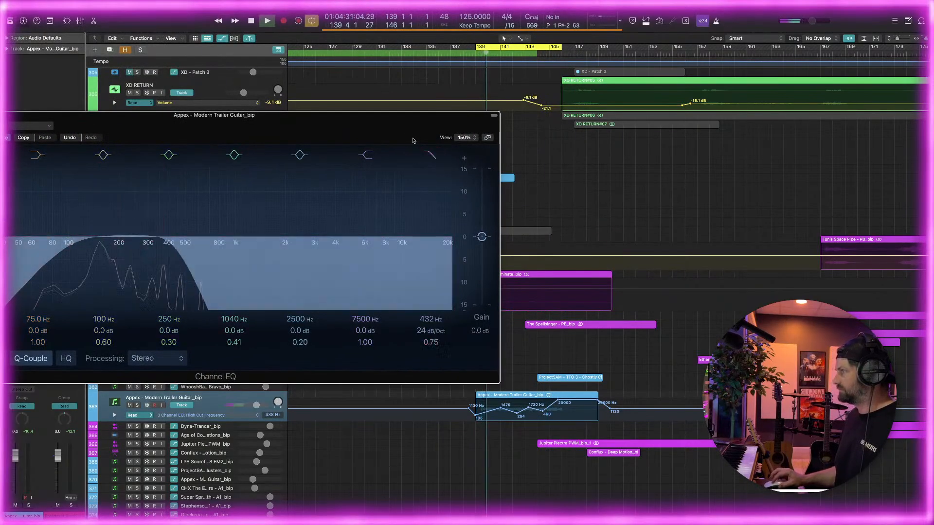
pyautogui.moveTo(412, 140); pyautogui.dragTo(476, 92)
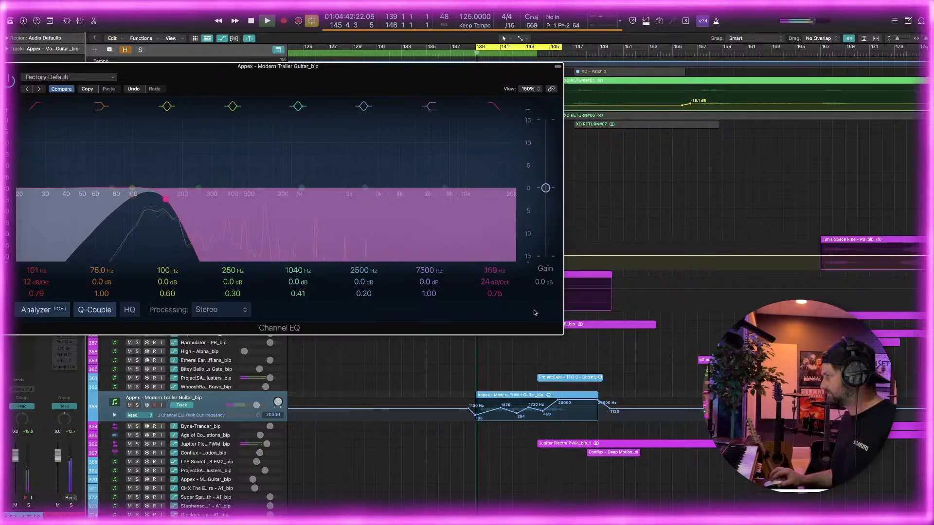
pyautogui.moveTo(170, 72); pyautogui.dragTo(279, 71)
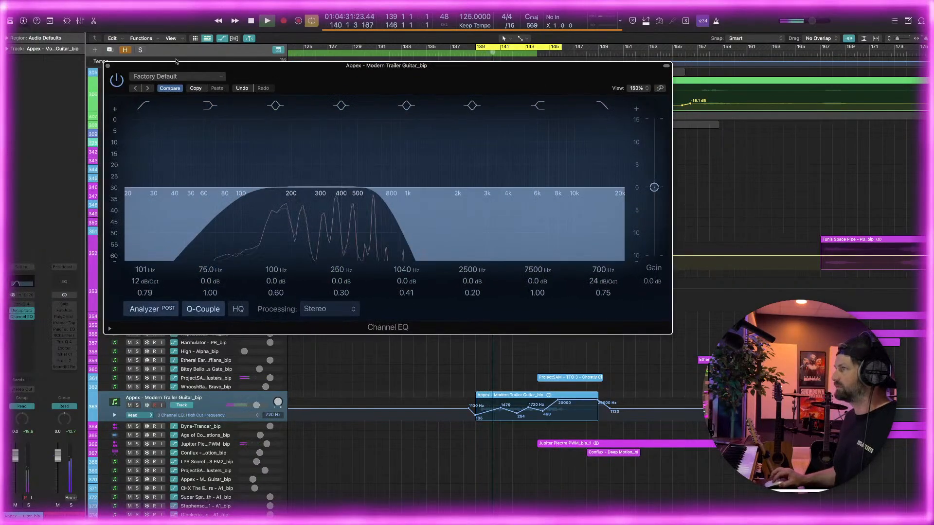
pyautogui.click(109, 67)
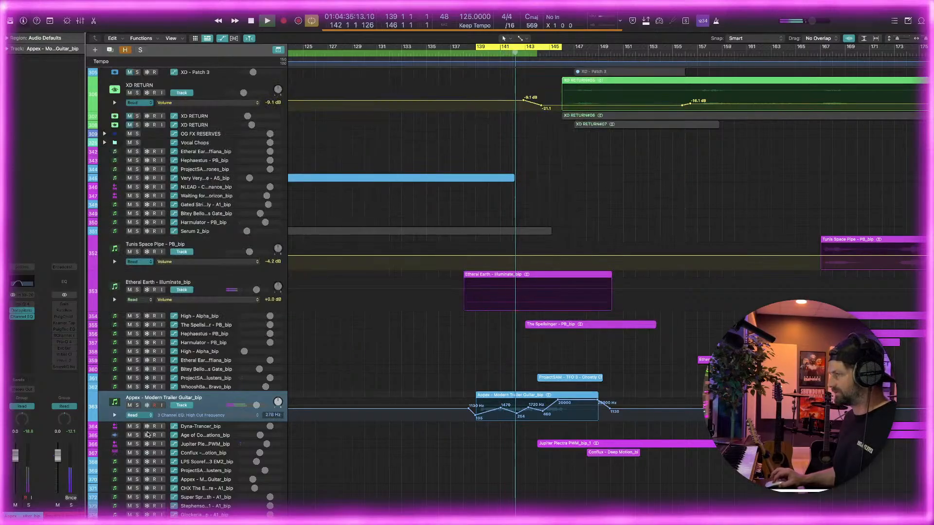
# Shrink the Appex guitar track back to its compact height
pyautogui.moveTo(163, 422); pyautogui.dragTo(163, 407)
pyautogui.hscroll(4, 448, 370)
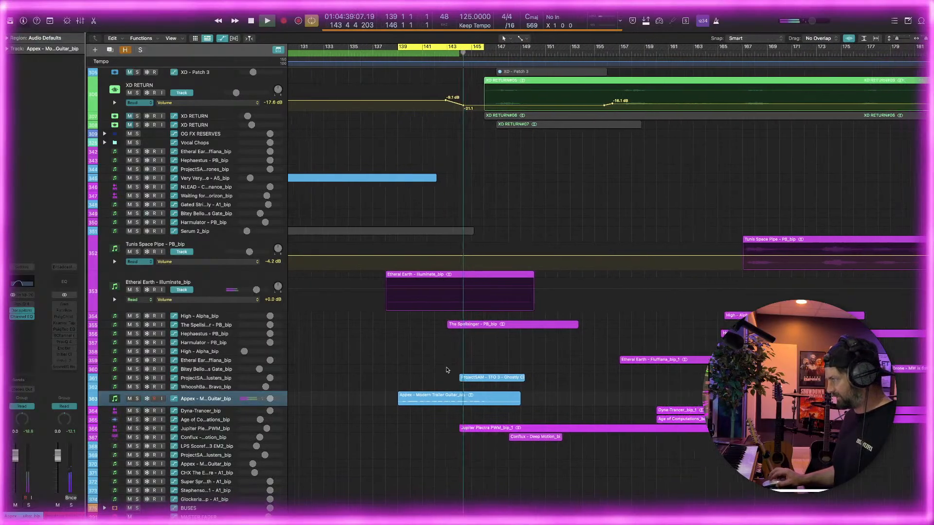
pyautogui.hscroll(2, 447, 369)
pyautogui.scroll(-3, 359, 394)
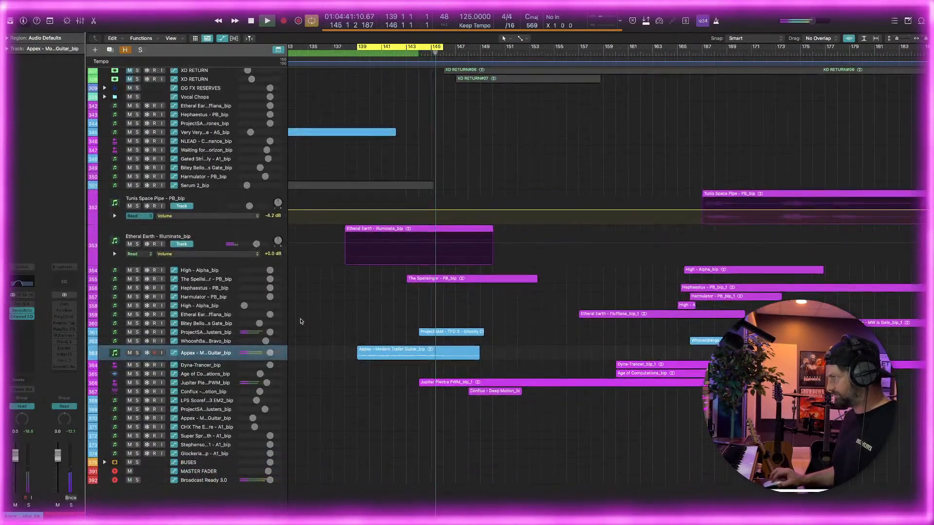
# Solo the ProjectSAM Ghostly Clusters track and play it with the cycle set from bar 144 to 149
pyautogui.click(137, 332)
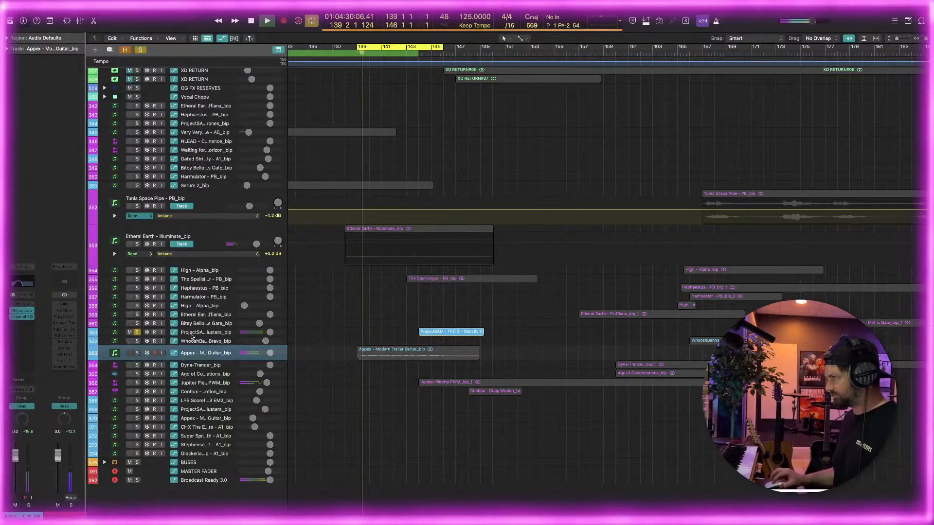
pyautogui.press('space')
pyautogui.moveTo(396, 51); pyautogui.dragTo(484, 53)
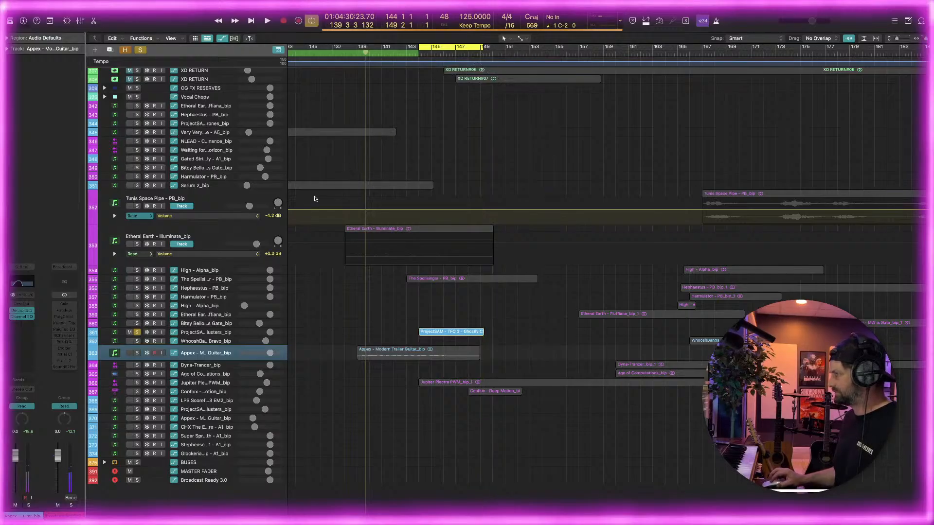
pyautogui.press('space')
pyautogui.click(195, 333)
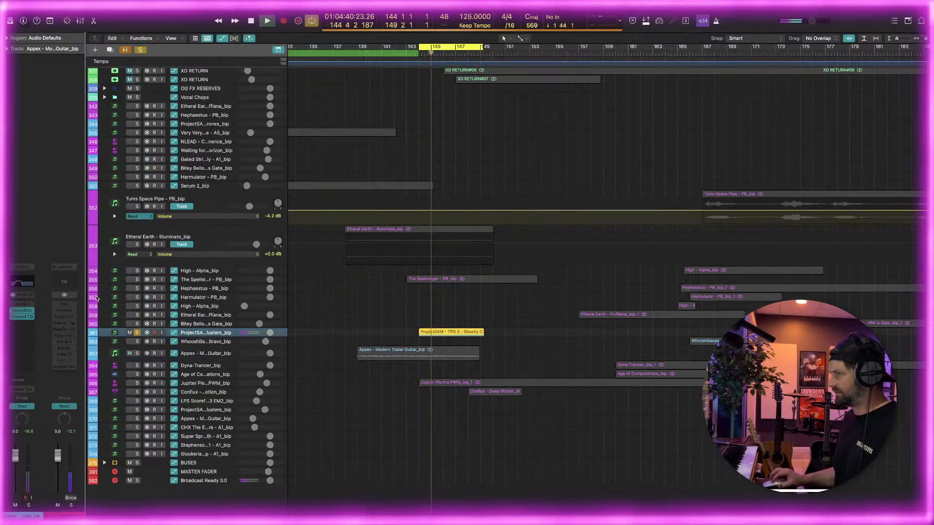
# Insert a stereo Pro-Q 4 on the Ghostly Clusters track and add a 12 dB/oct low cut at about 206 Hz
pyautogui.click(27, 312)
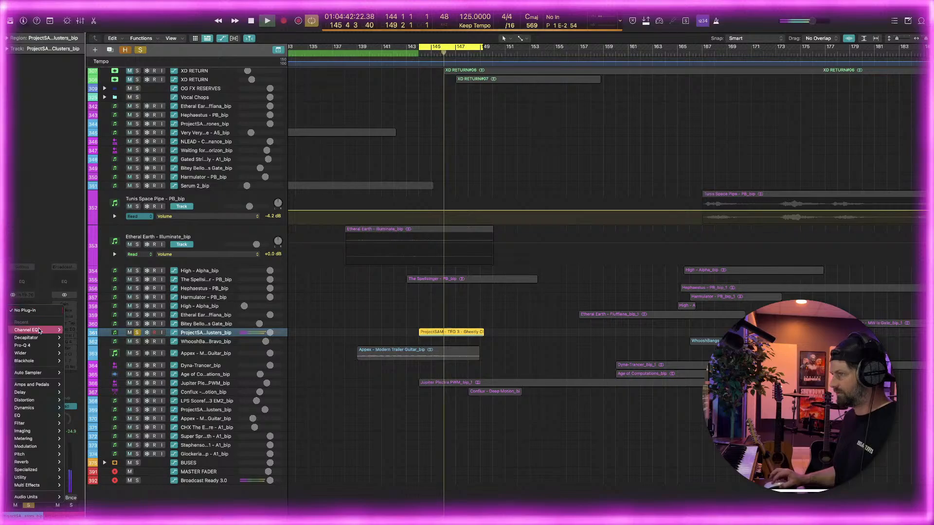
pyautogui.moveTo(29, 345)
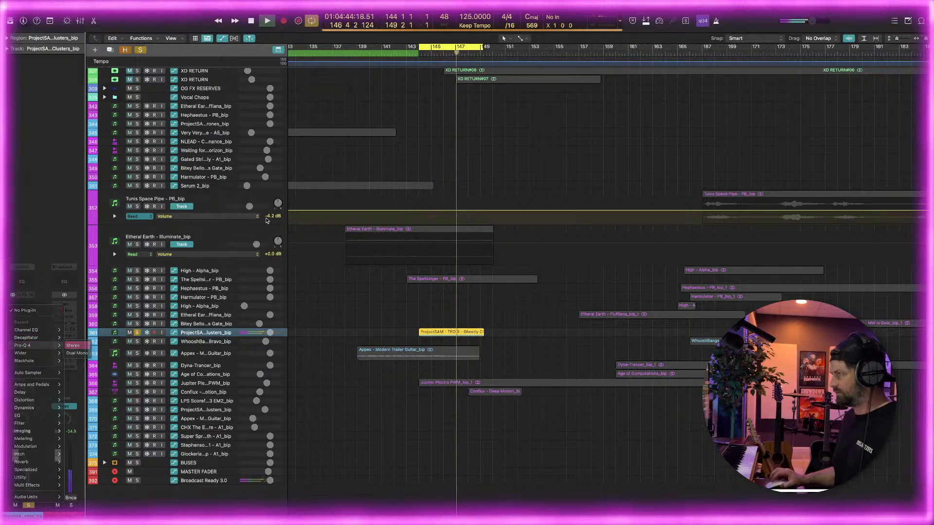
pyautogui.press('Return')
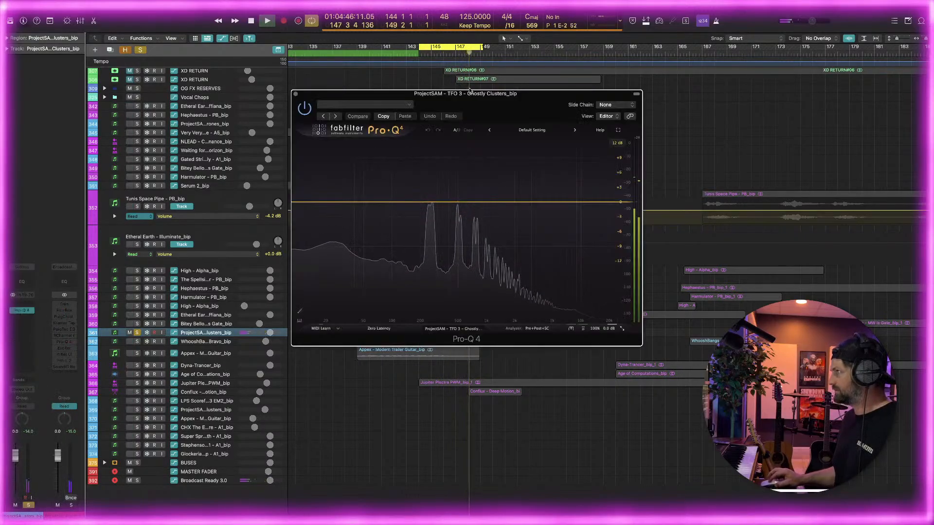
pyautogui.moveTo(363, 280)
pyautogui.mouseDown()
pyautogui.moveTo(404, 202)
pyautogui.moveTo(422, 203)
pyautogui.mouseUp()
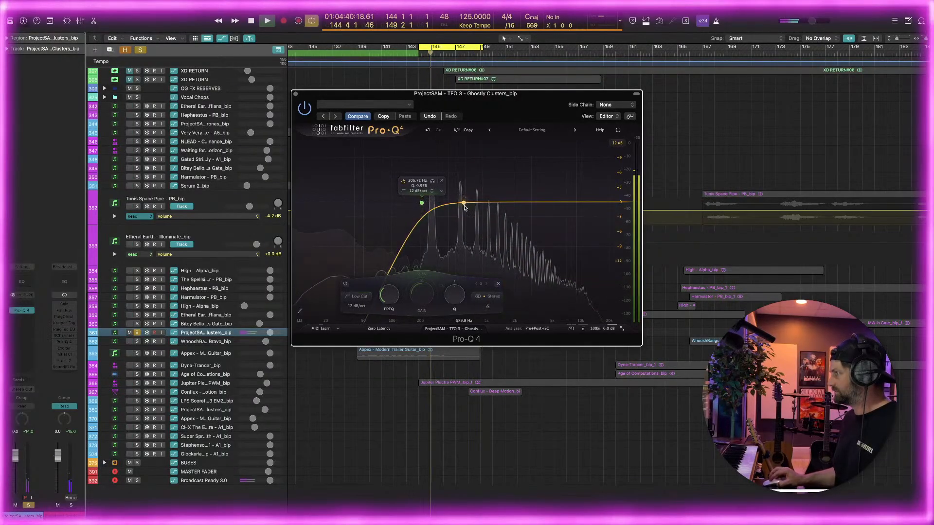
# Notch the resonance near 786 Hz by about 5.6 dB with a Q of 40, and steepen the low cut to 36 dB/oct
pyautogui.click(459, 203)
pyautogui.moveTo(492, 294); pyautogui.dragTo(458, 134)
pyautogui.moveTo(457, 174); pyautogui.dragTo(477, 213)
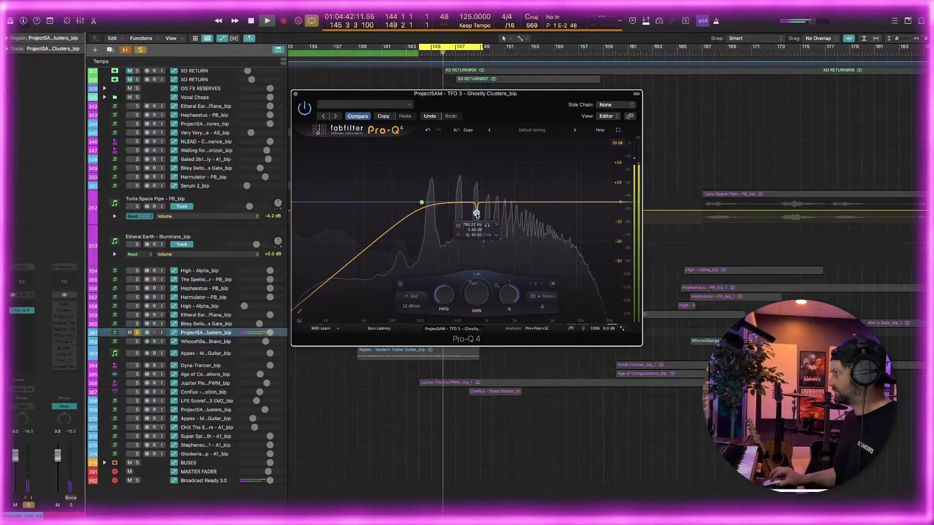
pyautogui.moveTo(427, 191); pyautogui.dragTo(429, 135)
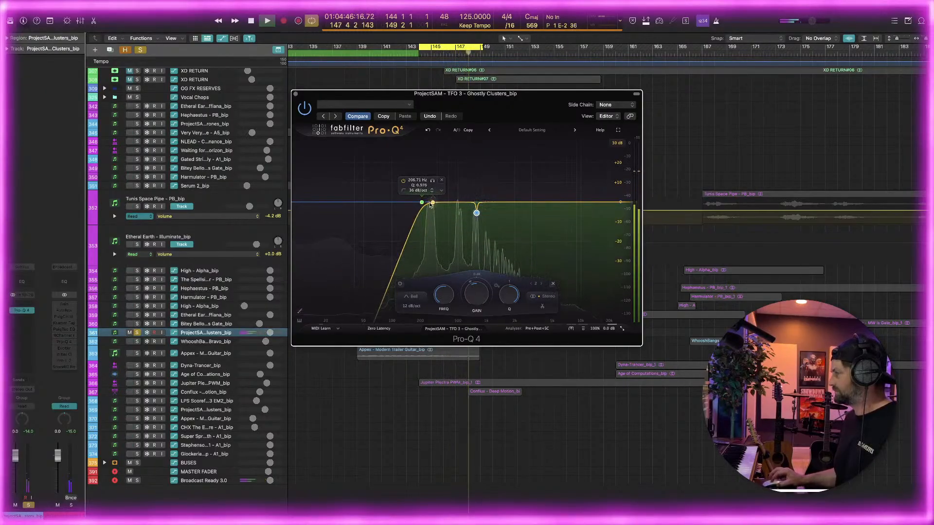
# Add a shallow bell cut near 260 Hz on the lowest resonance and narrow its Q
pyautogui.moveTo(431, 205)
pyautogui.mouseDown()
pyautogui.moveTo(413, 203)
pyautogui.moveTo(432, 210)
pyautogui.mouseUp()
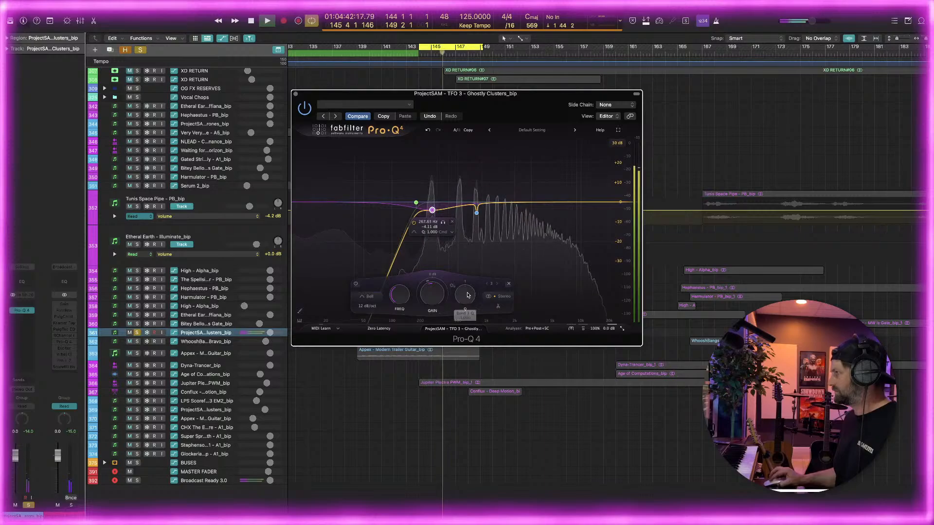
pyautogui.moveTo(468, 298); pyautogui.dragTo(469, 274)
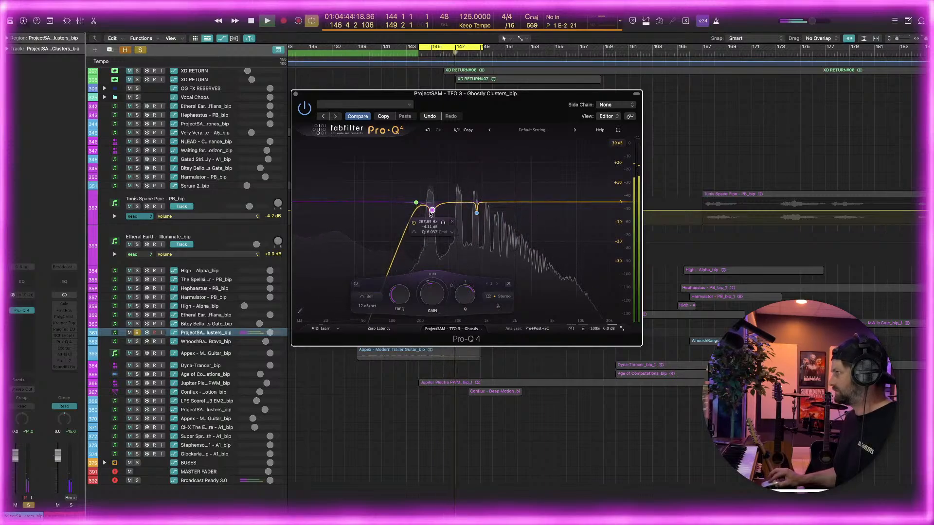
pyautogui.moveTo(429, 212); pyautogui.dragTo(428, 209)
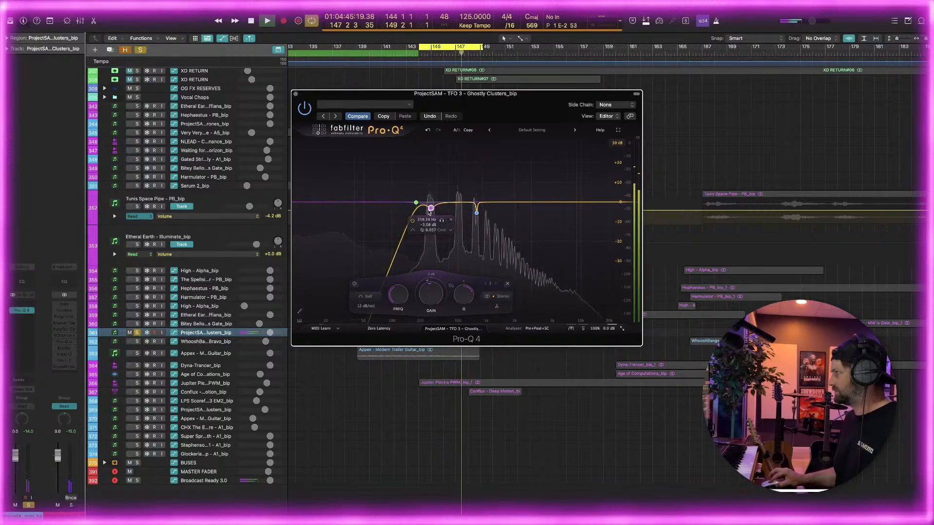
# Add a high shelf boosting 4.85 dB at about 3017 Hz, and close the Pro-Q 4
pyautogui.click(552, 203)
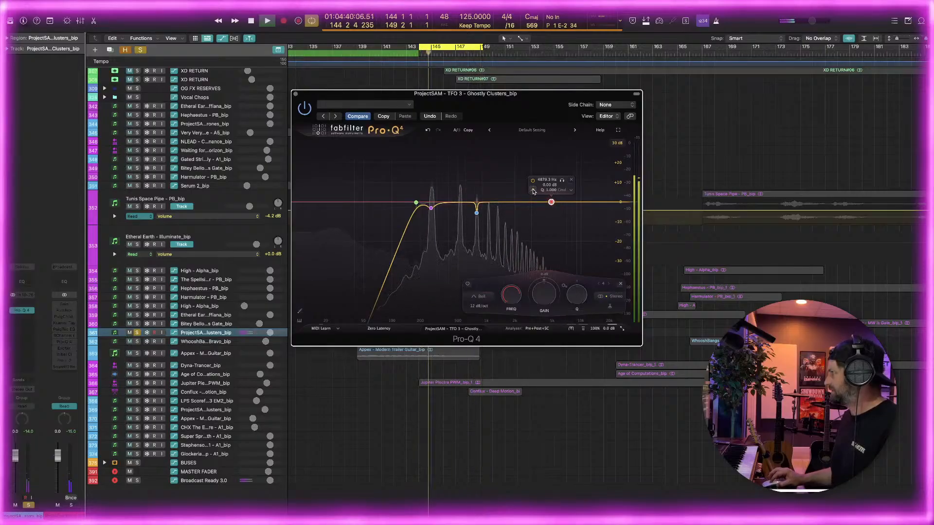
pyautogui.moveTo(555, 205); pyautogui.dragTo(554, 201)
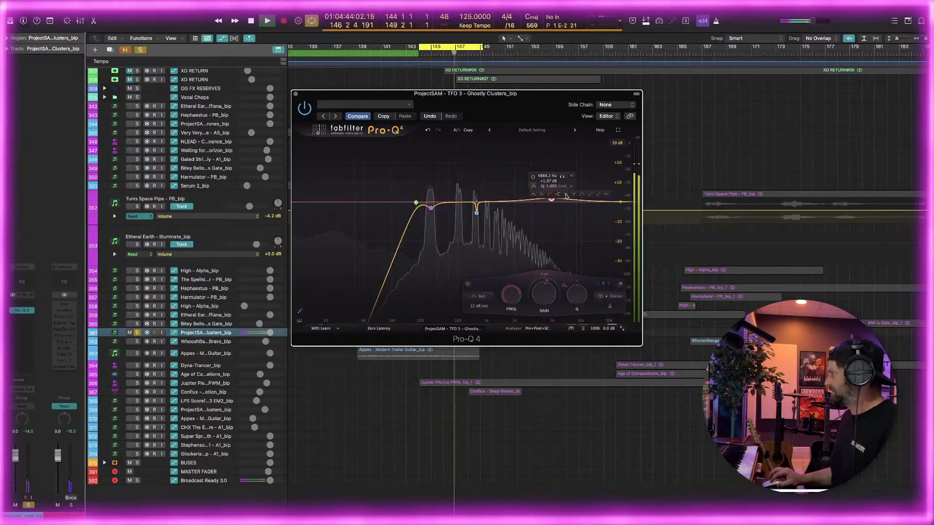
pyautogui.click(566, 196)
pyautogui.moveTo(551, 200); pyautogui.dragTo(530, 196)
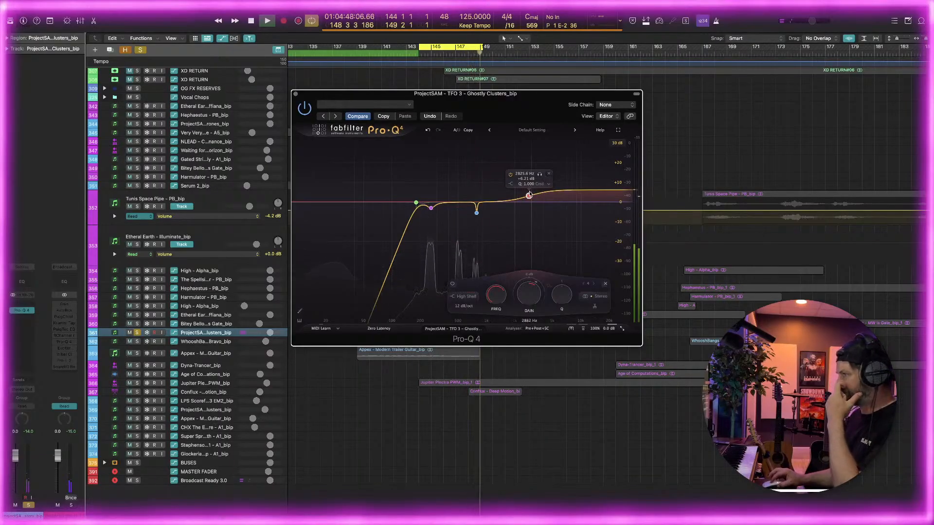
pyautogui.moveTo(528, 197); pyautogui.dragTo(530, 201)
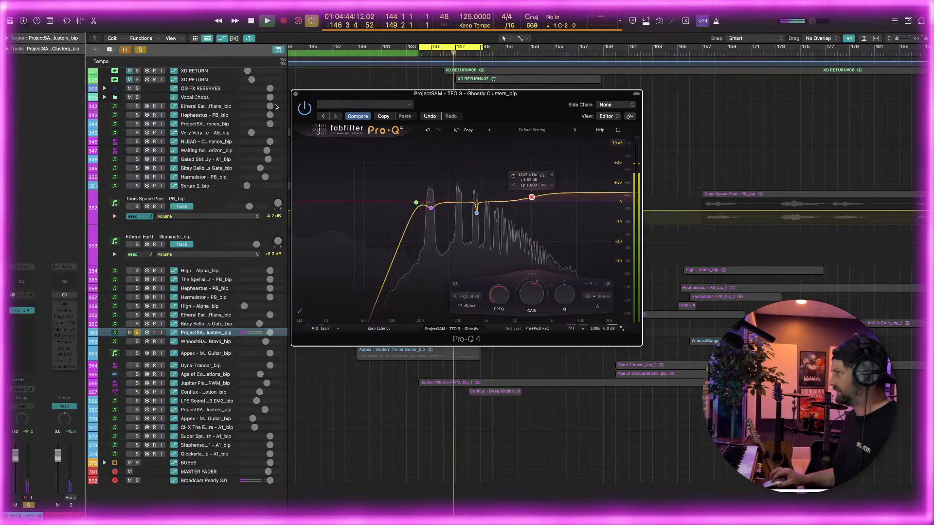
pyautogui.click(296, 94)
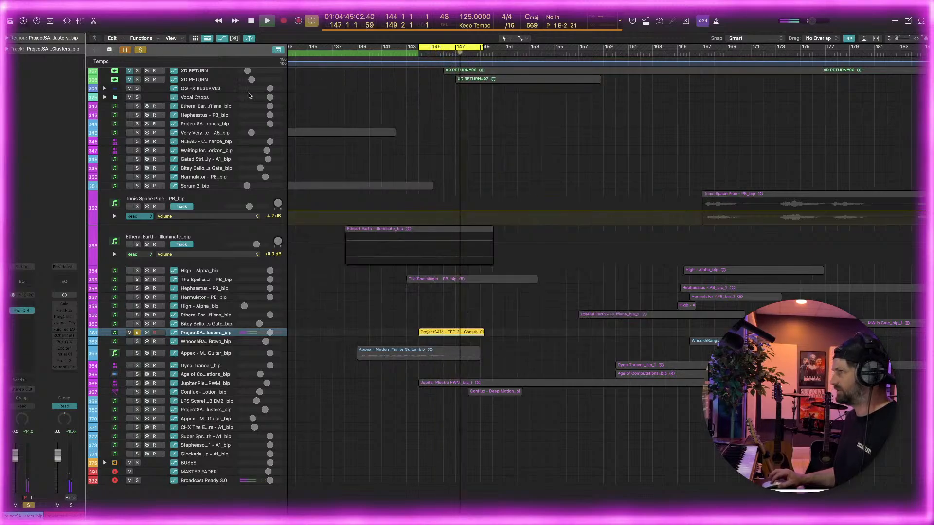
# Clear the solo and play the cycle to check the equalized Ghostly Clusters in the full mix
pyautogui.click(142, 50)
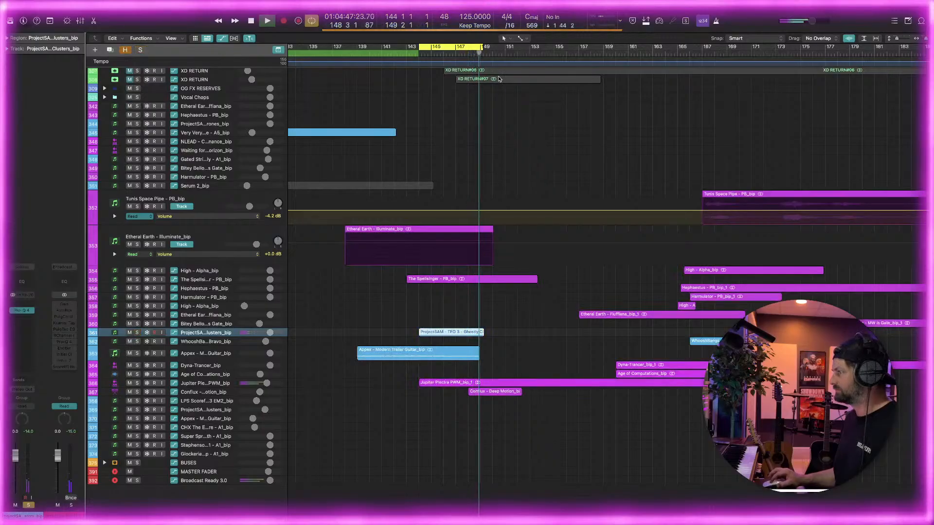
pyautogui.press('space')
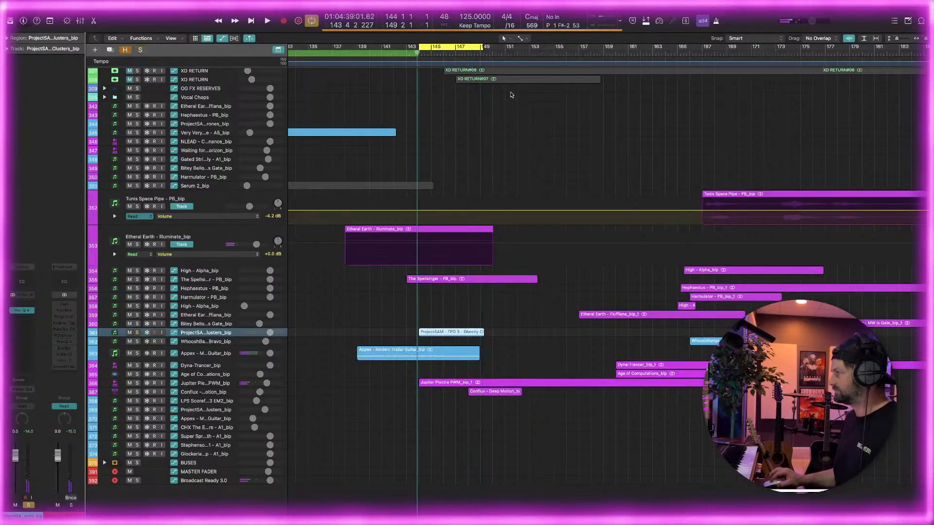
pyautogui.press('space')
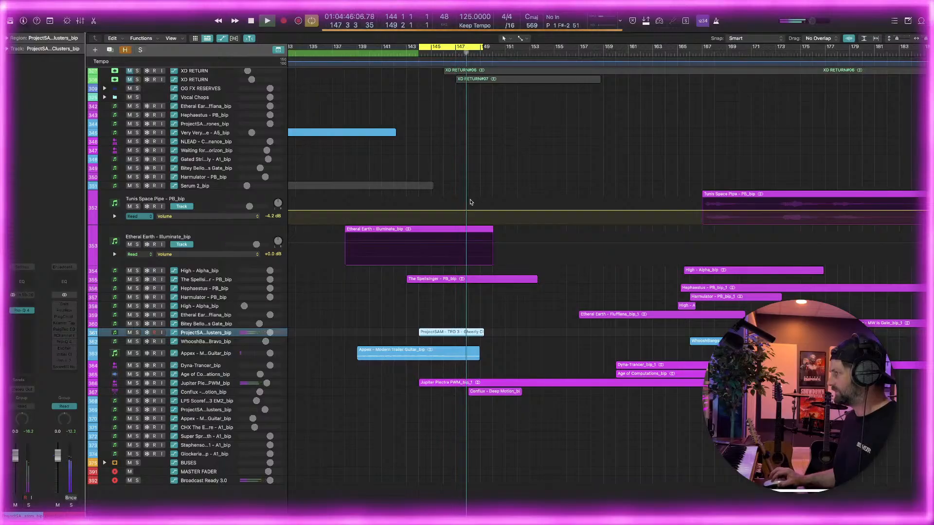
pyautogui.press('space')
# Solo and enlarge The Spellsinger track, and play it with the cycle set from bar 149 to 153
pyautogui.click(138, 279)
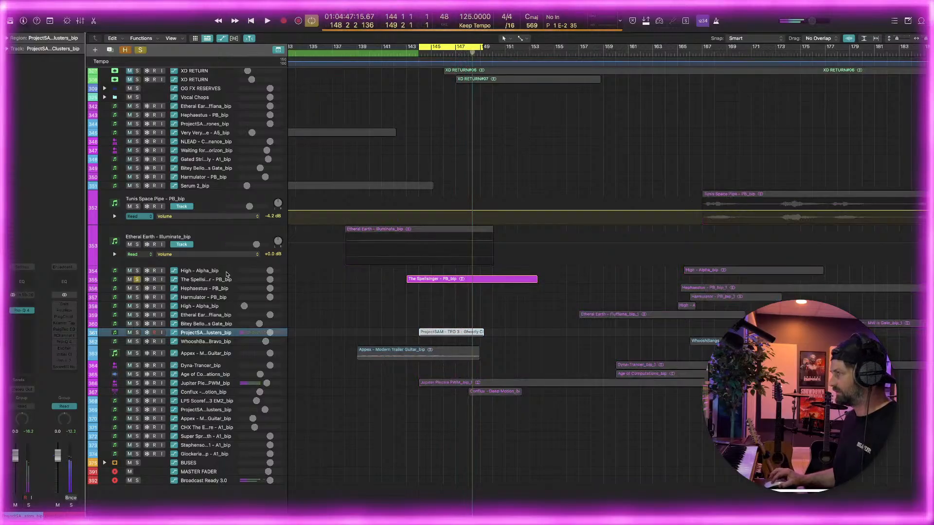
pyautogui.click(227, 276)
pyautogui.press('space')
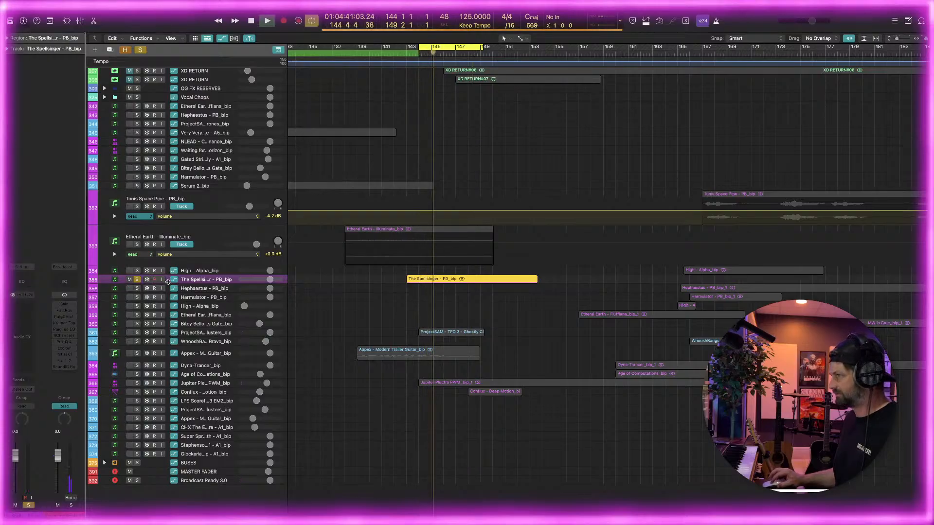
pyautogui.moveTo(167, 286); pyautogui.dragTo(169, 378)
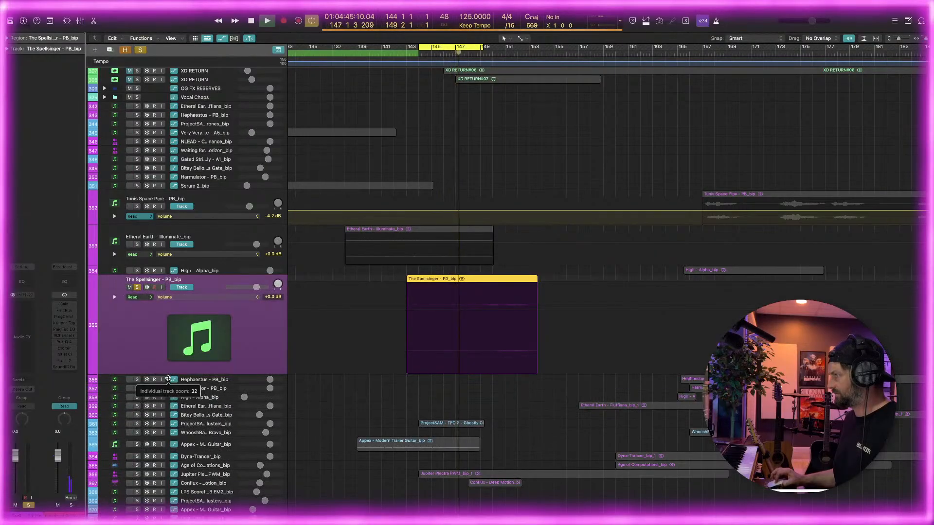
pyautogui.moveTo(451, 48); pyautogui.dragTo(529, 52)
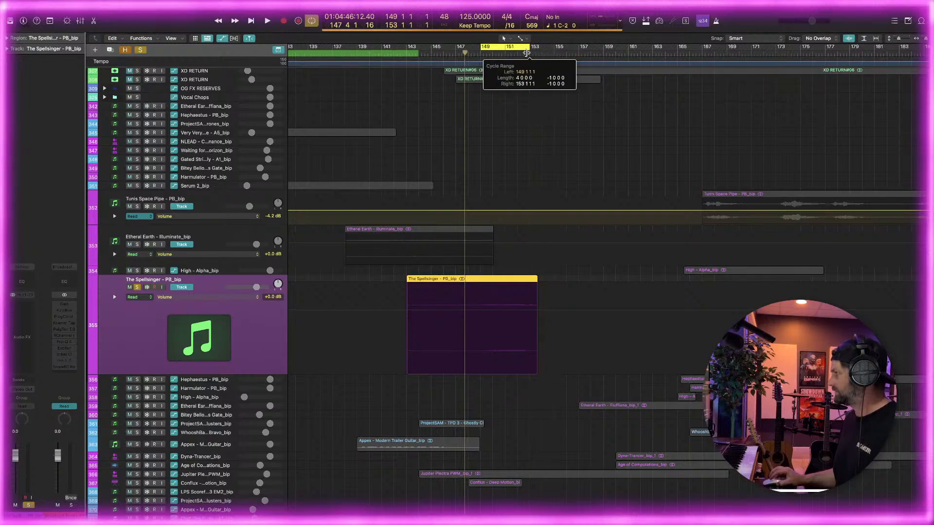
pyautogui.press('space')
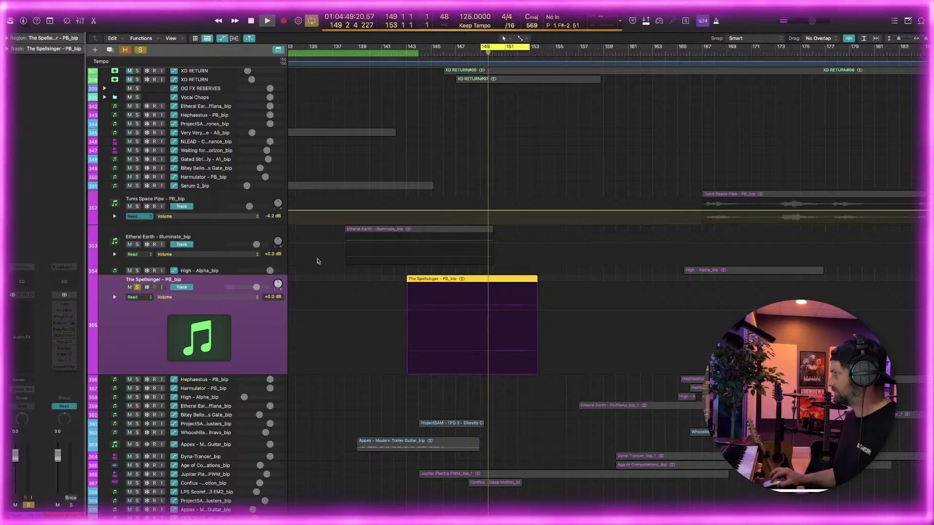
# Put a stereo Pro-Q 4 on The Spellsinger track in place of a newly added Channel EQ
pyautogui.click(22, 284)
pyautogui.click(294, 93)
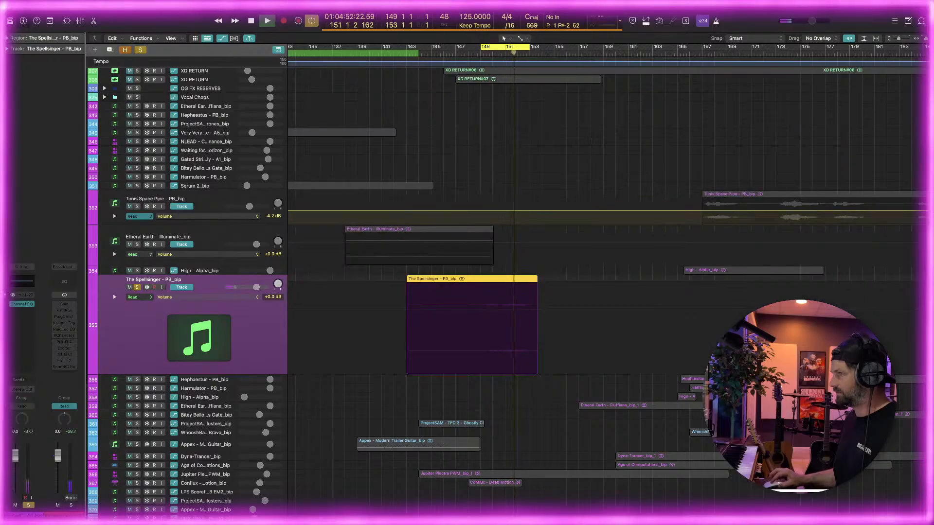
pyautogui.click(24, 305)
pyautogui.moveTo(56, 345)
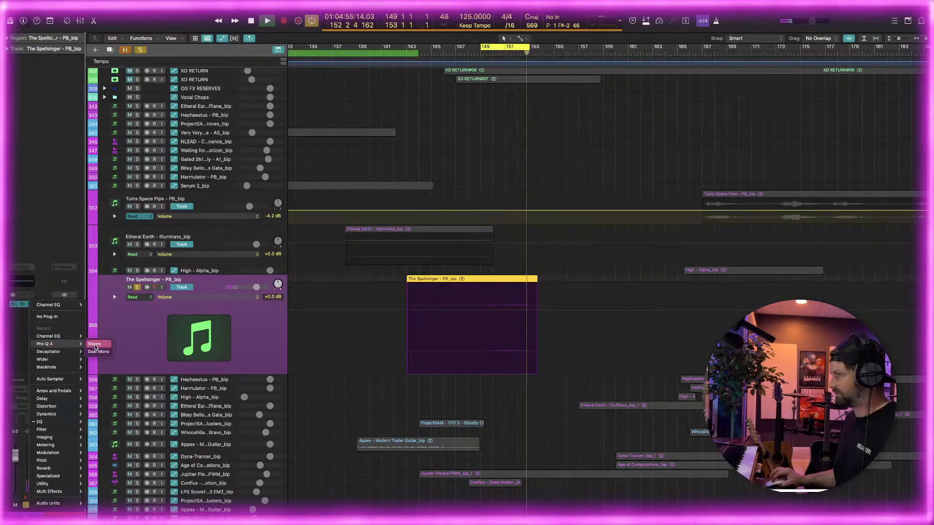
pyautogui.click(96, 345)
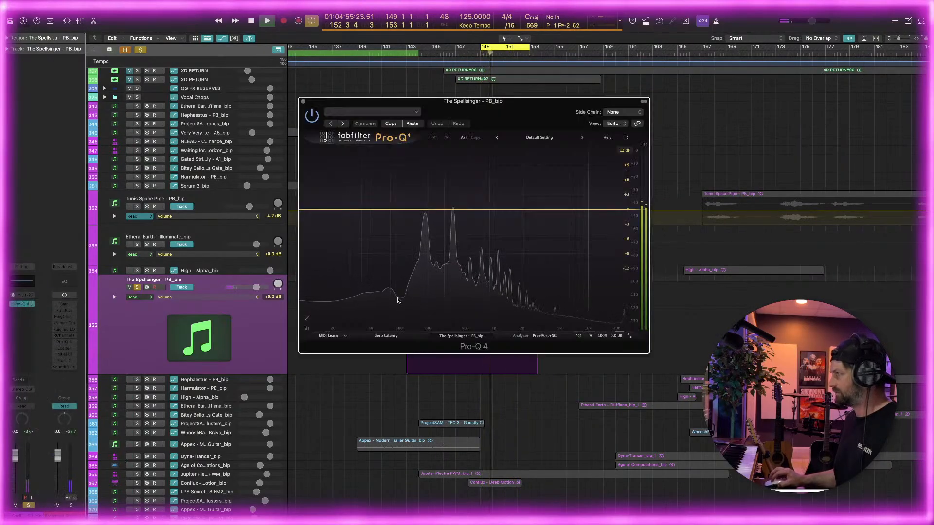
# Add a 12 dB/oct low cut at about 198 Hz and a narrow bell cut on the resonance near 380 Hz
pyautogui.doubleClick(441, 209)
pyautogui.moveTo(440, 209); pyautogui.dragTo(427, 209)
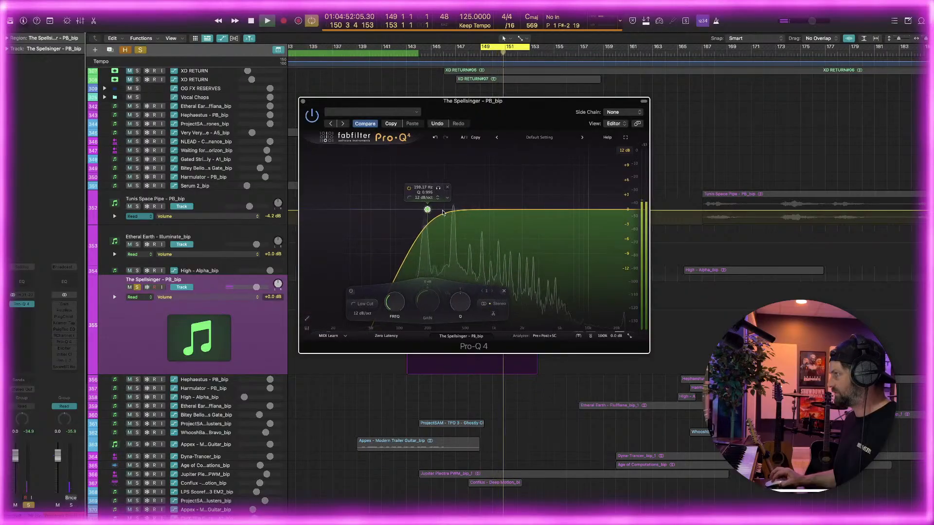
pyautogui.doubleClick(454, 211)
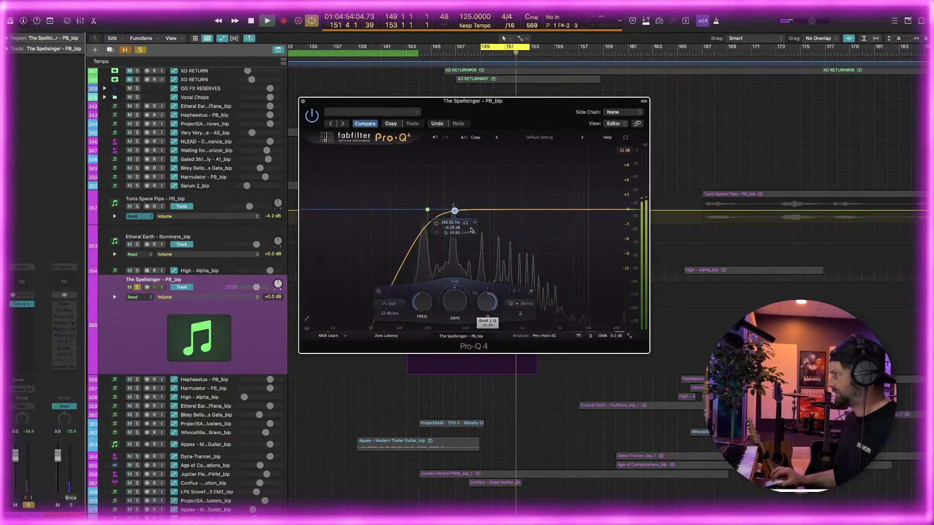
pyautogui.moveTo(454, 212)
pyautogui.mouseDown()
pyautogui.moveTo(453, 163)
pyautogui.moveTo(455, 219)
pyautogui.mouseUp()
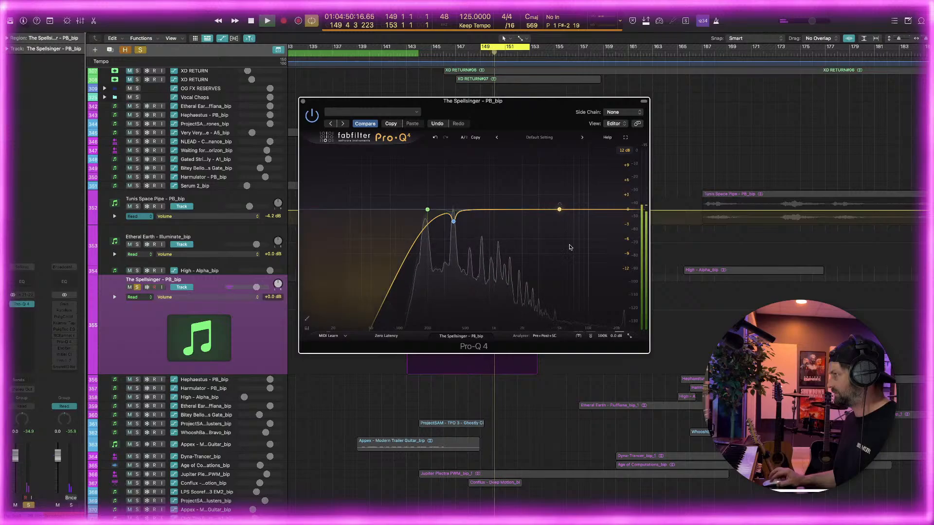
# Add a 12 dB/oct high cut to The Spellsinger's EQ and lower it to about 1 kHz
pyautogui.click(523, 210)
pyautogui.moveTo(523, 210); pyautogui.dragTo(507, 210)
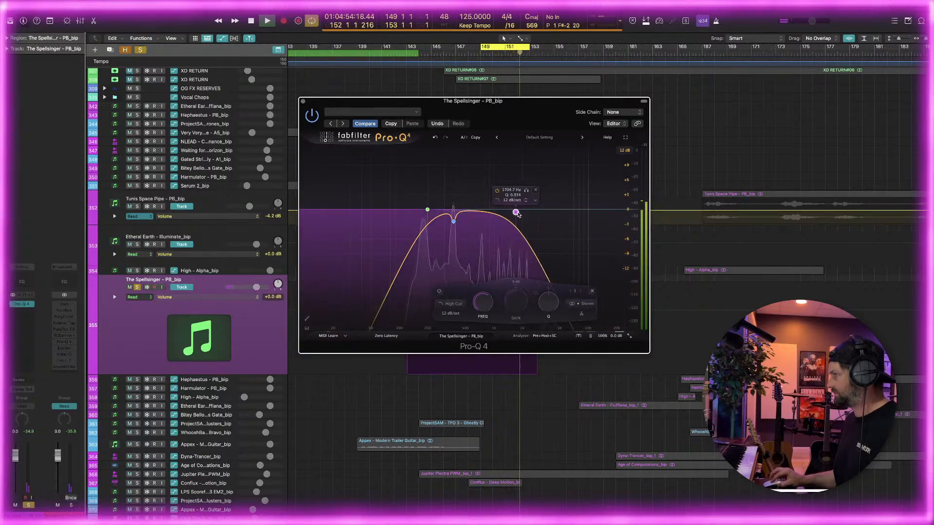
pyautogui.moveTo(496, 213); pyautogui.dragTo(497, 213)
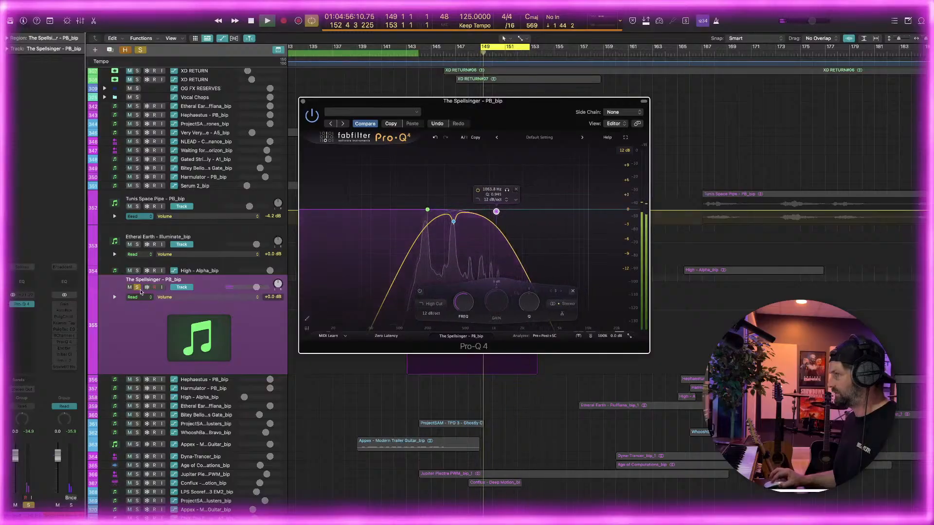
# Close The Spellsinger's EQ, solo the track and insert a stereo Soundtoys PanMan in an effect slot below the EQ
pyautogui.click(304, 102)
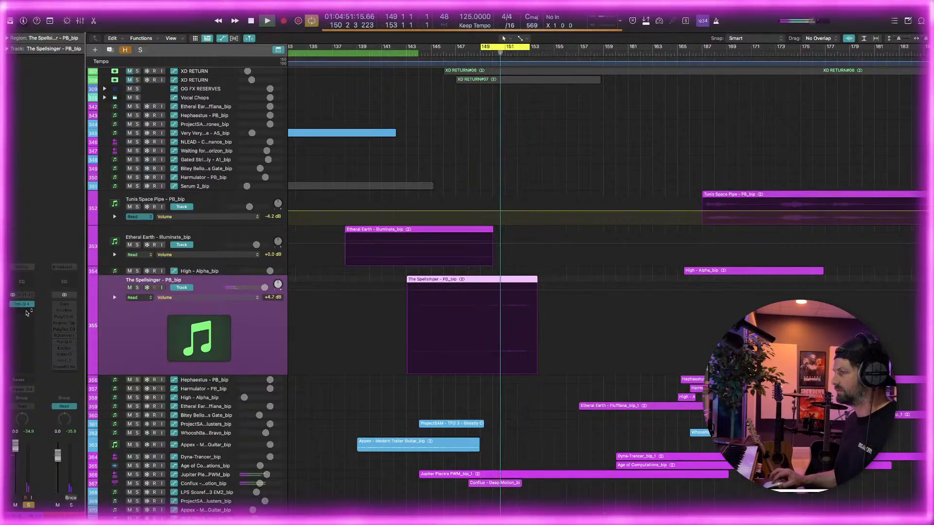
pyautogui.click(137, 287)
pyautogui.click(21, 335)
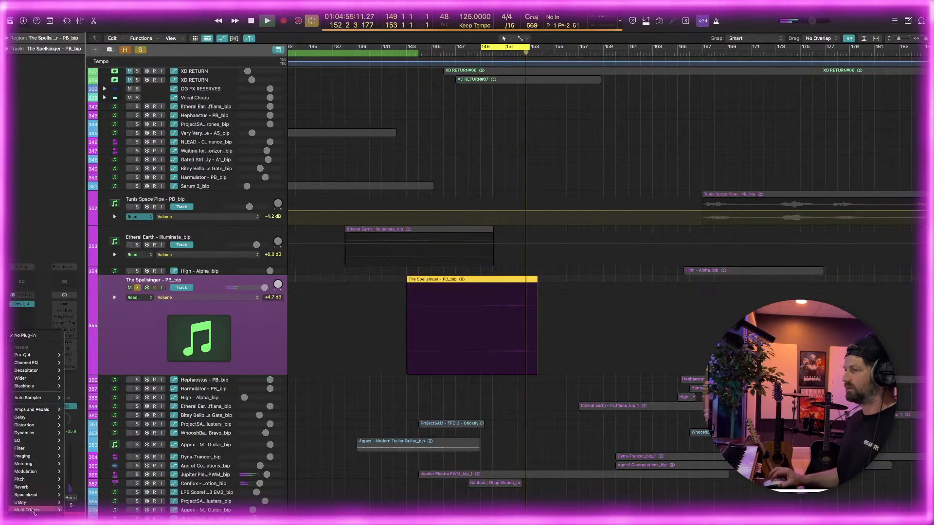
pyautogui.moveTo(29, 513)
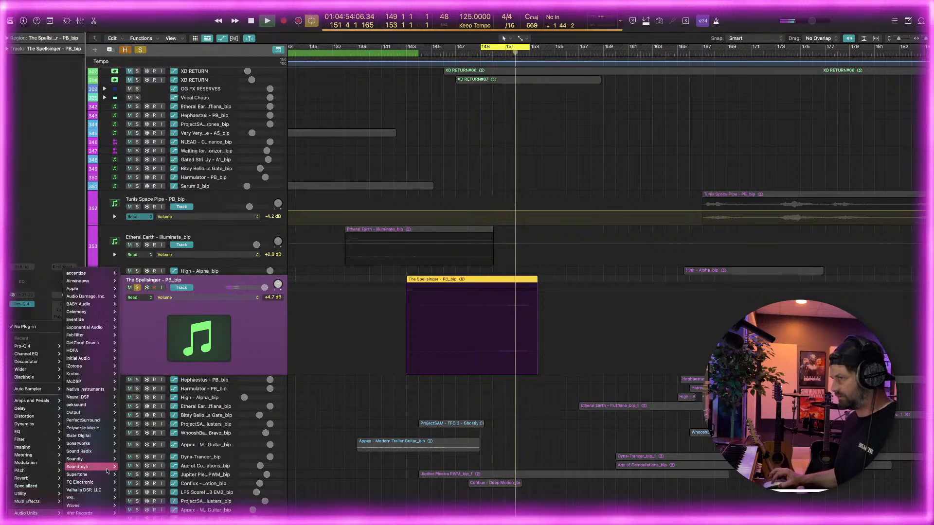
pyautogui.moveTo(82, 466)
pyautogui.moveTo(150, 481)
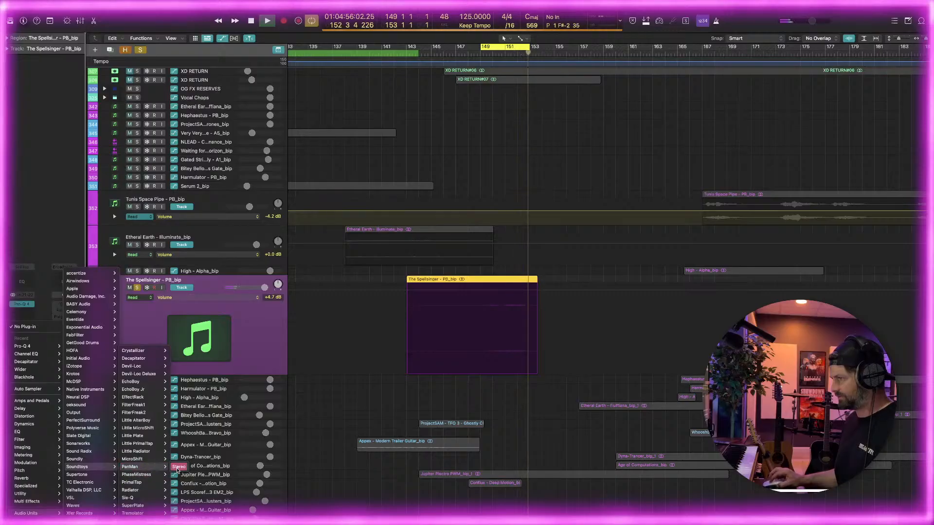
pyautogui.click(178, 469)
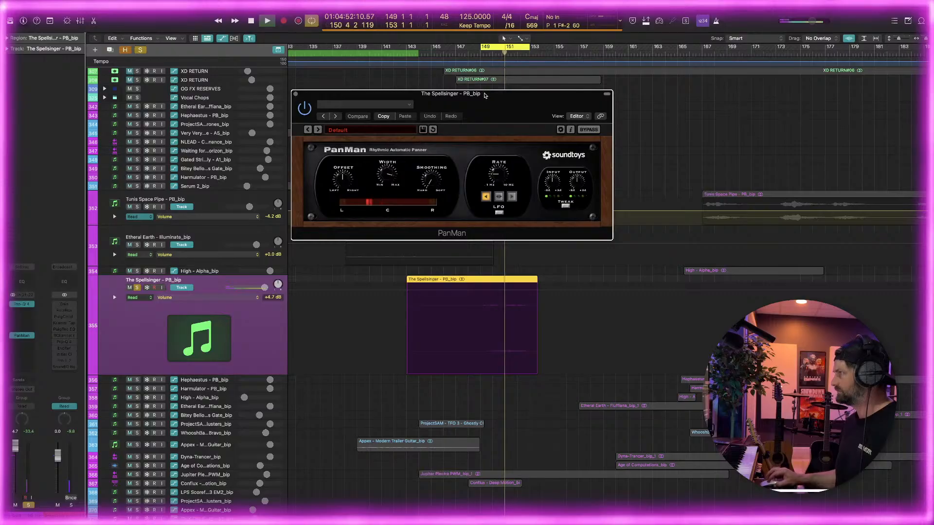
# Try the Dyna Left to Right preset from the 02 Dynamic Pans group in PanMan
pyautogui.moveTo(371, 131); pyautogui.dragTo(335, 167)
pyautogui.click(335, 166)
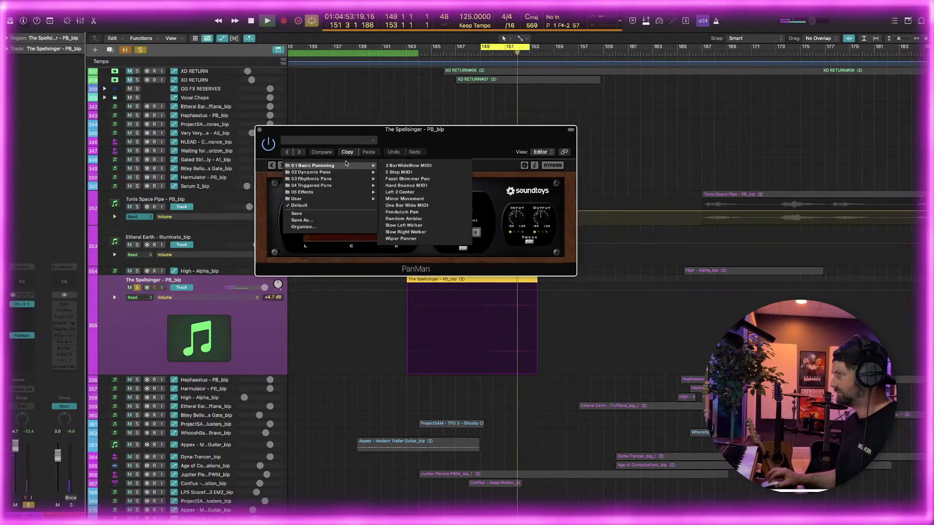
pyautogui.moveTo(340, 172)
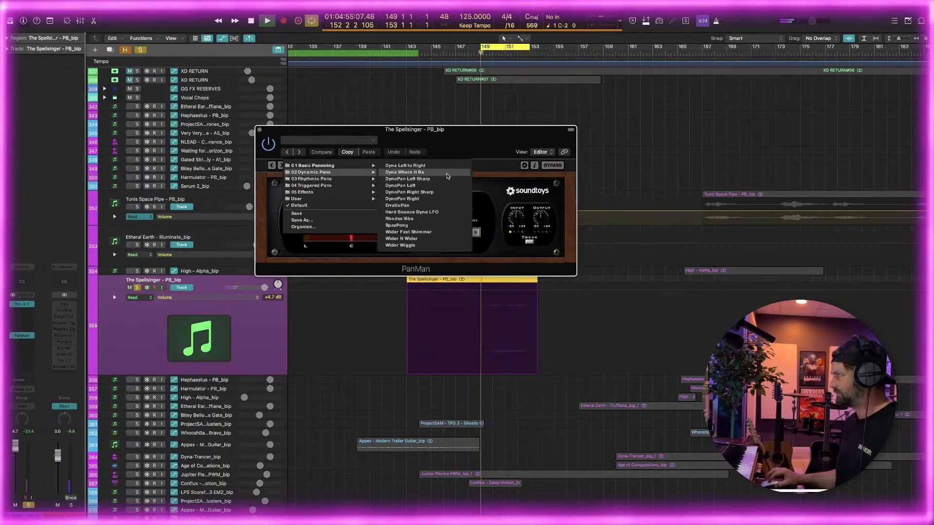
pyautogui.click(447, 167)
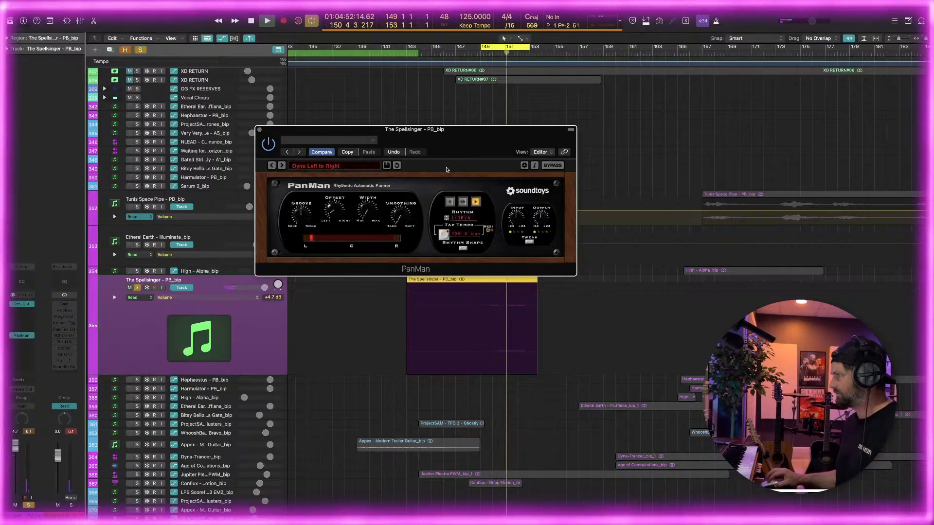
# Load PanMan's Faast Shimmer Pan preset from the 01 Basic Pannning group and play the cycle
pyautogui.click(352, 165)
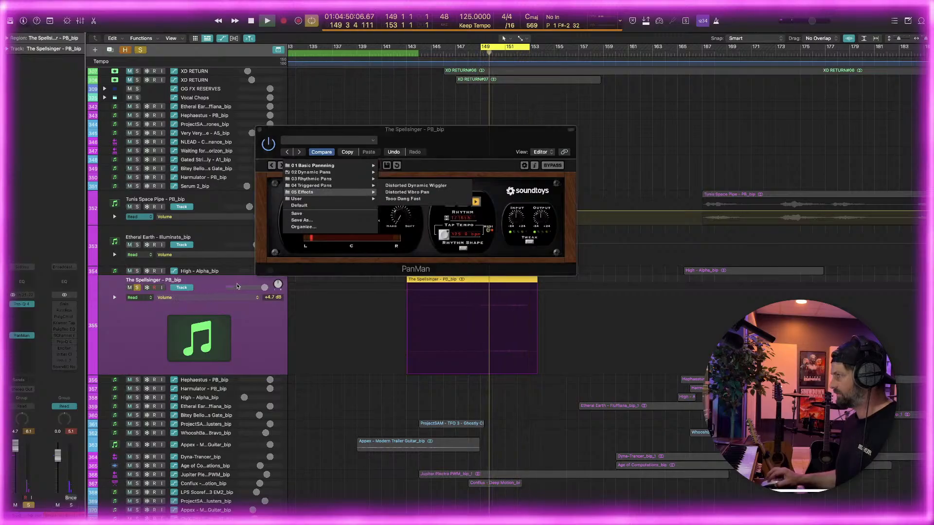
pyautogui.press('space')
pyautogui.press('space')
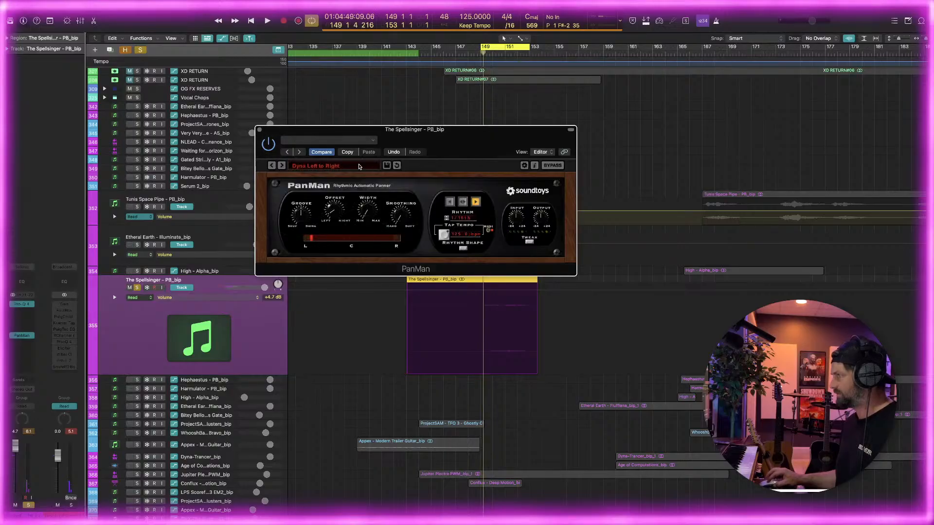
pyautogui.moveTo(337, 167)
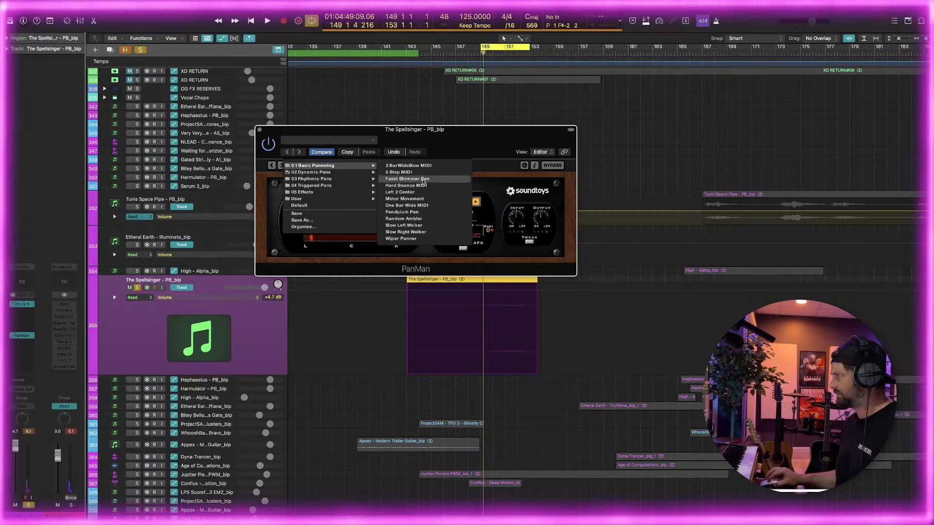
pyautogui.click(426, 179)
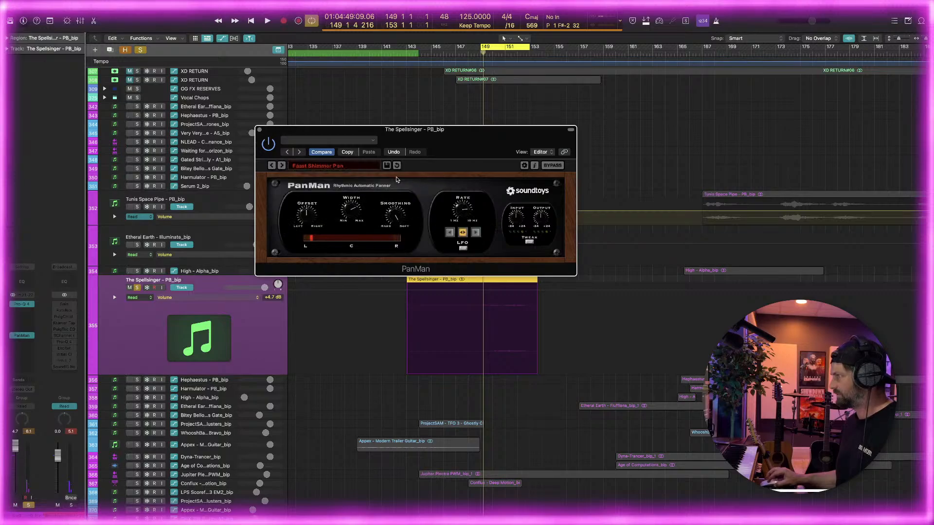
pyautogui.press('space')
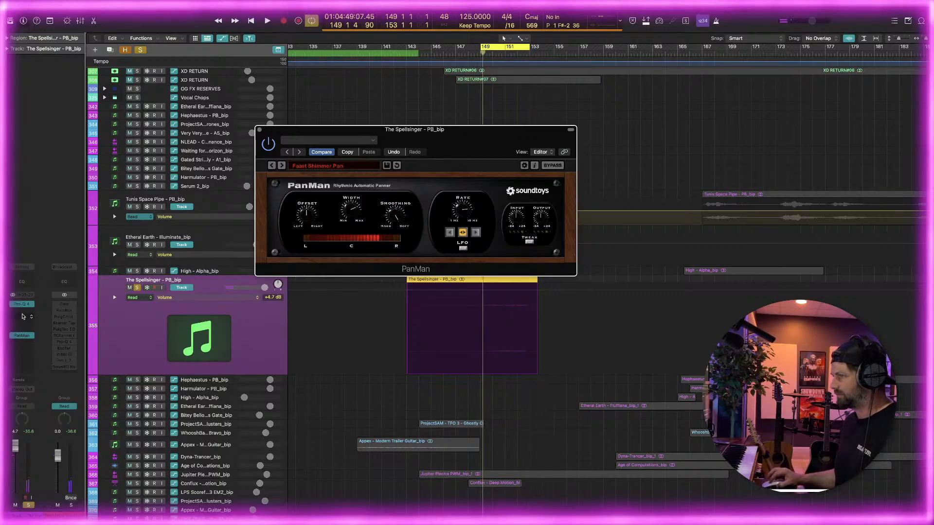
# Insert a stereo Eventide Undulator between Pro-Q 4 and PanMan and play the cycle with it
pyautogui.click(22, 317)
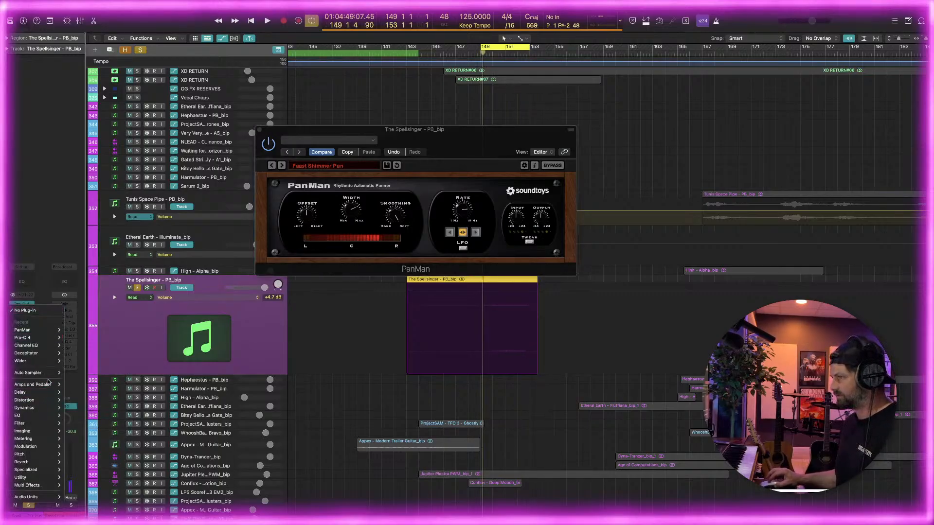
pyautogui.moveTo(42, 496)
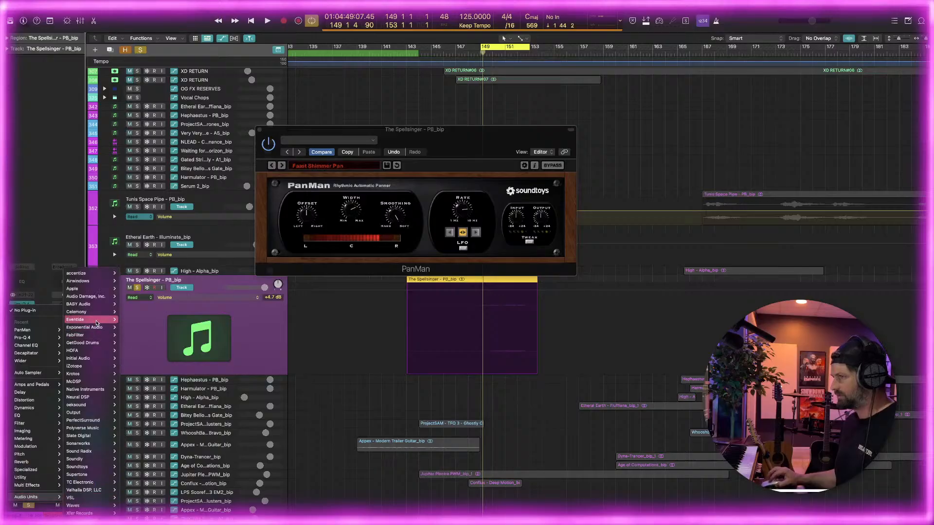
pyautogui.moveTo(95, 323)
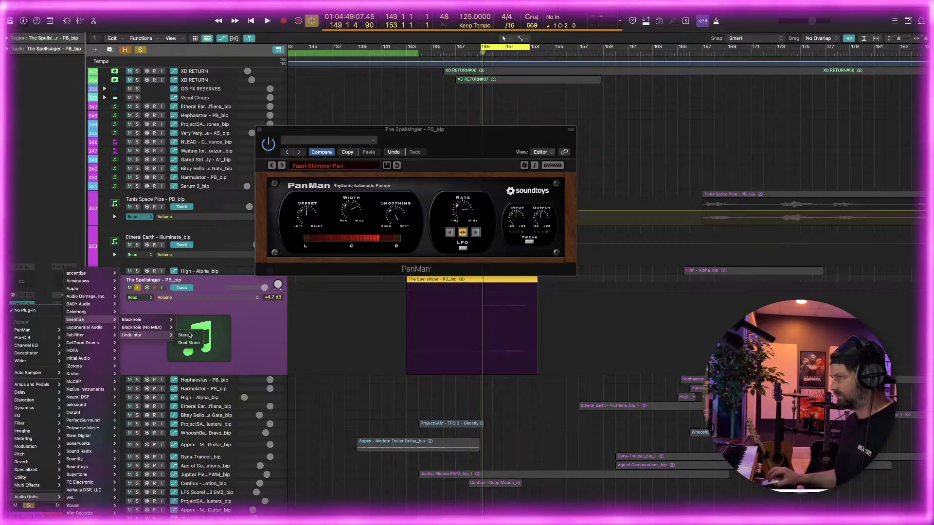
pyautogui.click(185, 335)
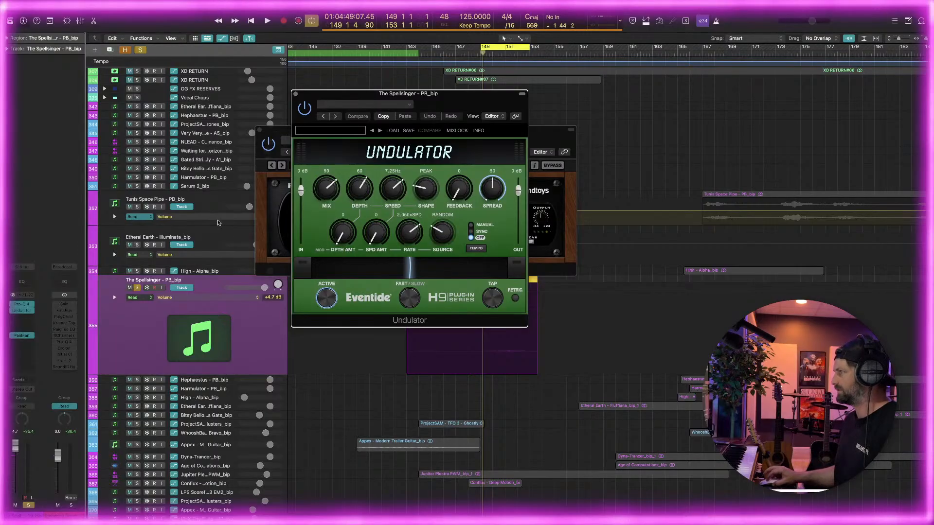
pyautogui.moveTo(484, 106); pyautogui.dragTo(335, 188)
pyautogui.press('space')
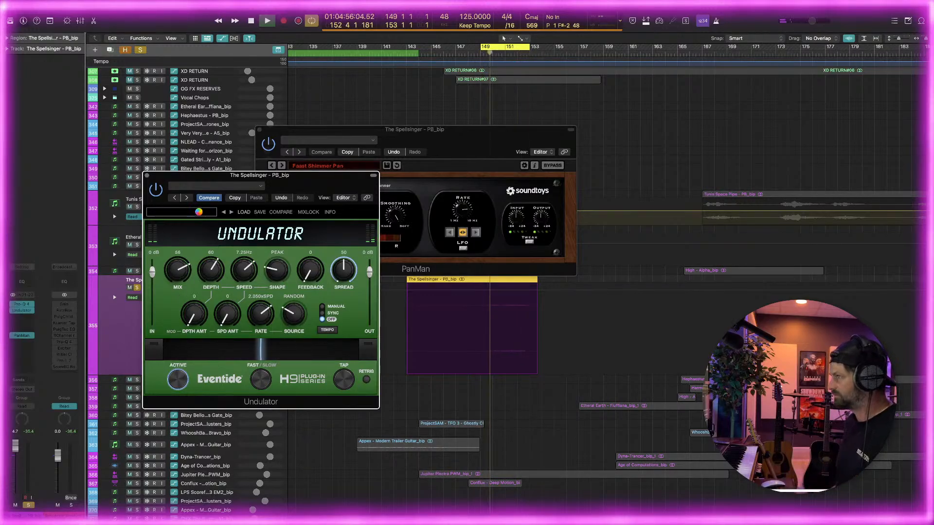
# Try Undulator's 8th to 16th Square preset from the 04 - Synced Chops group
pyautogui.click(199, 214)
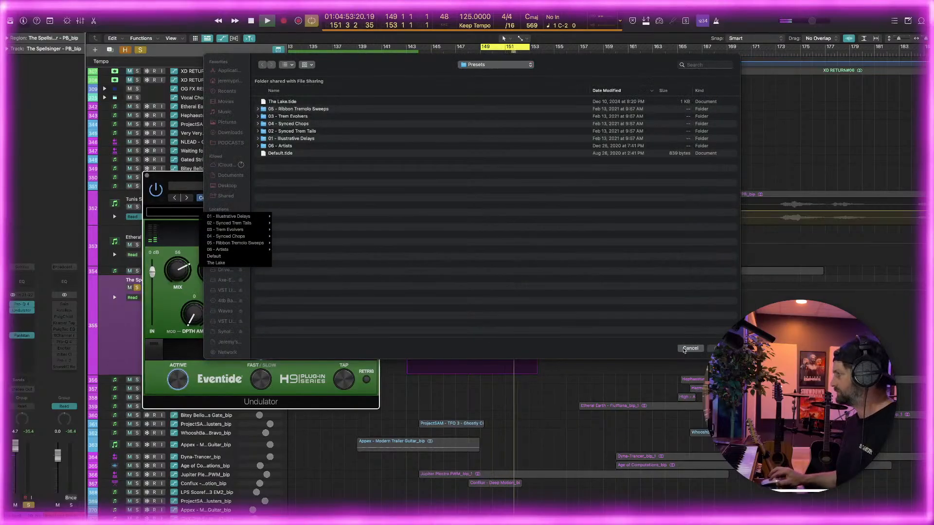
pyautogui.click(688, 349)
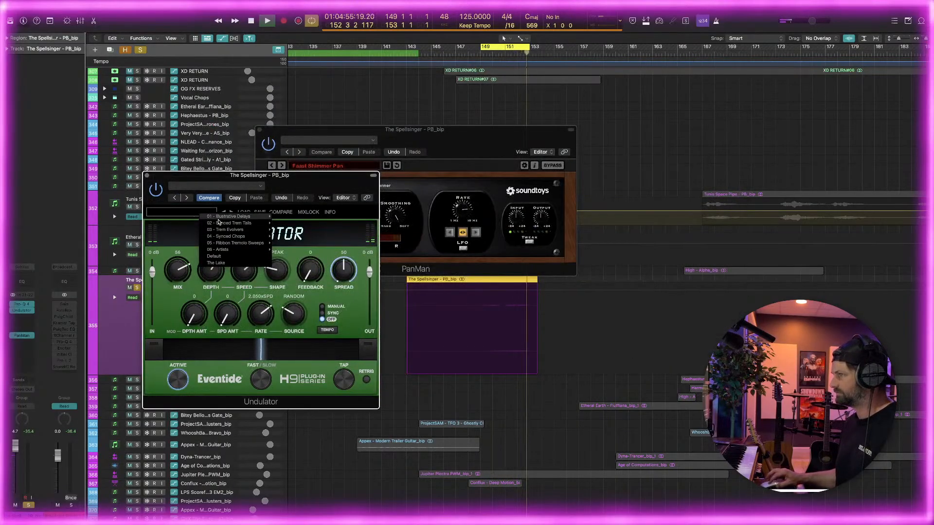
pyautogui.moveTo(224, 230)
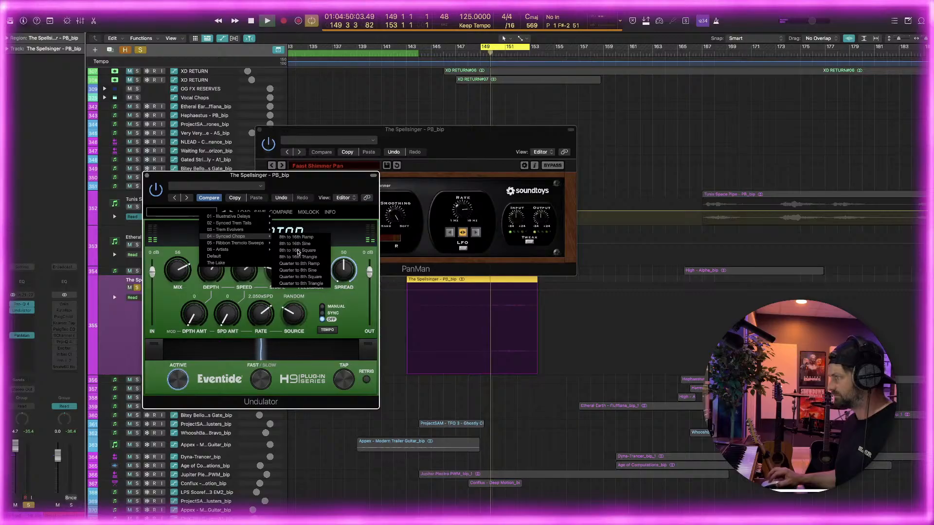
pyautogui.click(298, 254)
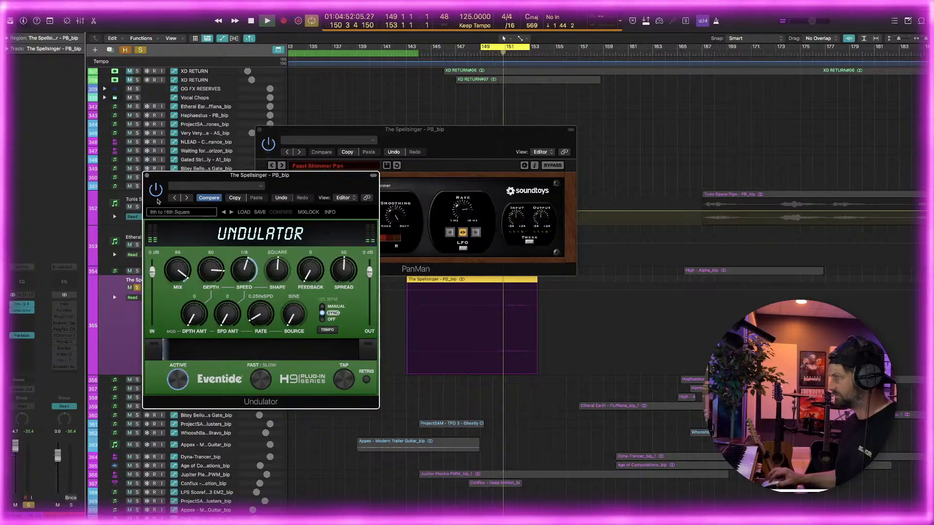
# Load Undulator's AfterImage preset from Illustrative Delays, unsolo The Spellsinger and close both effect windows
pyautogui.click(181, 213)
pyautogui.moveTo(224, 217)
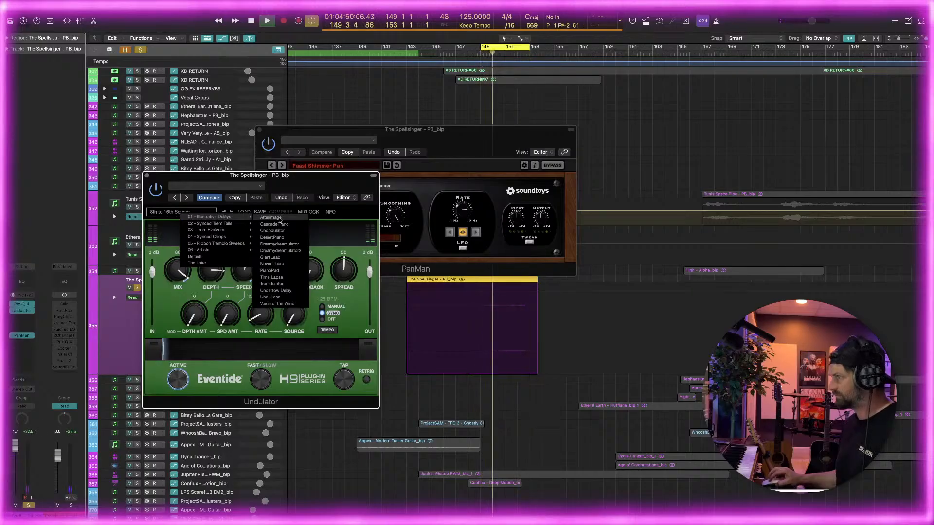
pyautogui.click(282, 219)
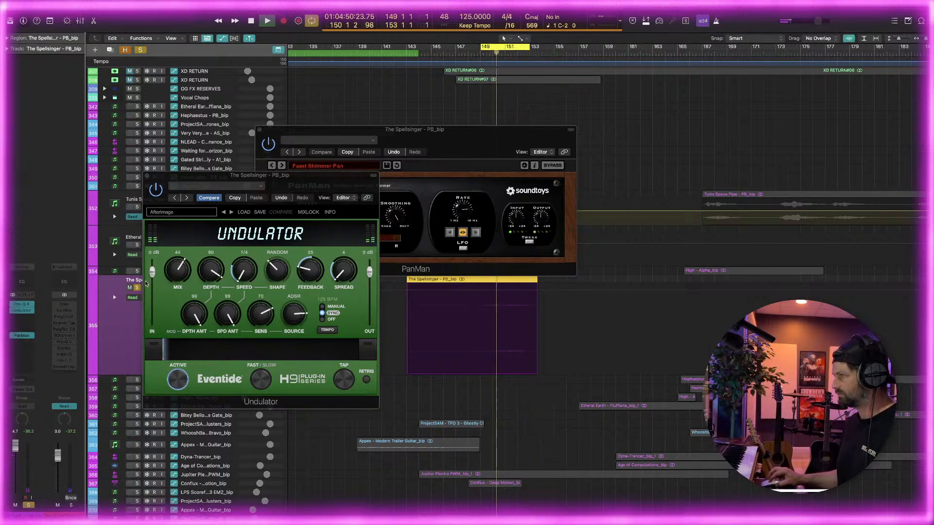
pyautogui.press('s')
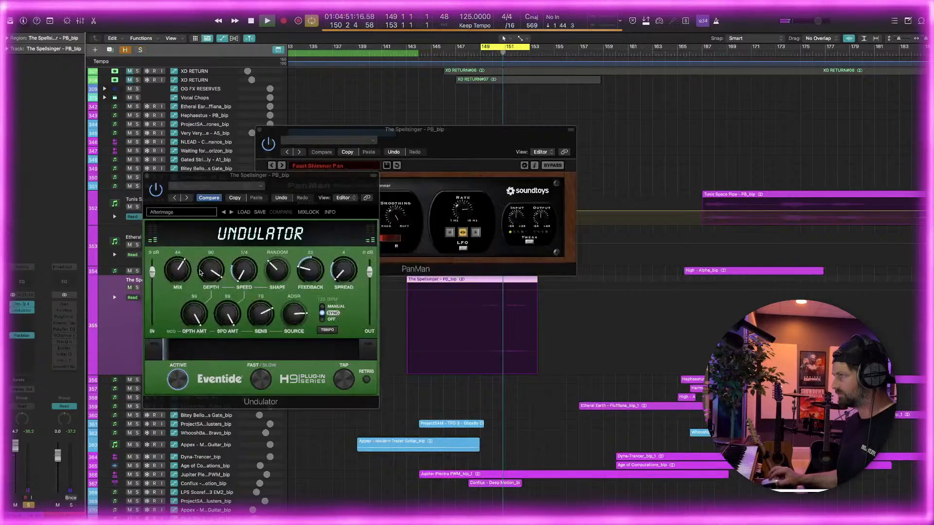
pyautogui.click(148, 176)
pyautogui.click(261, 131)
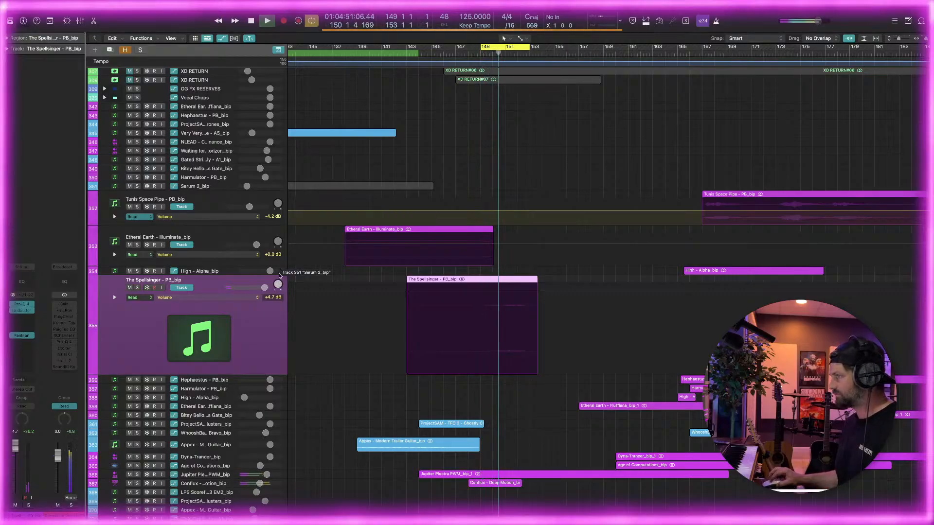
# Insert a Gain plug-in ahead of The Spellsinger's Pro-Q 4 and set its gain to +8.0 dB
pyautogui.click(26, 304)
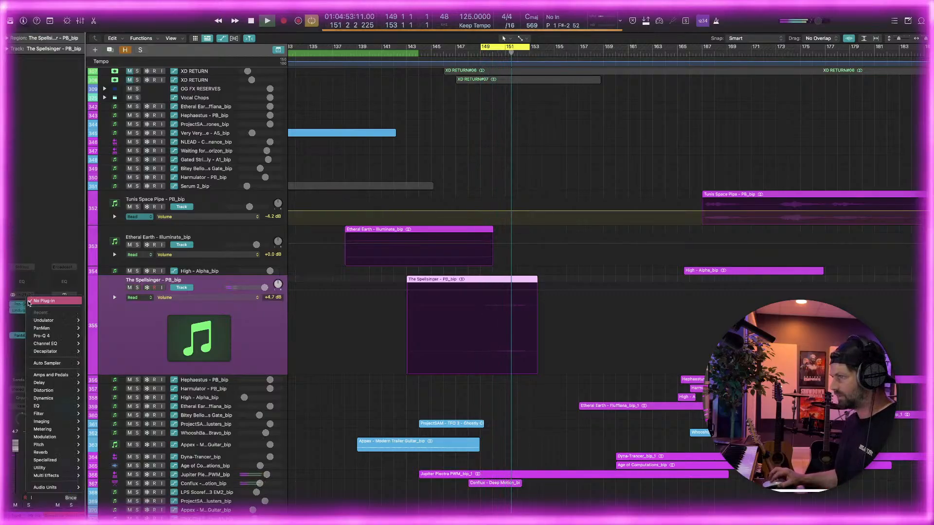
pyautogui.moveTo(54, 319)
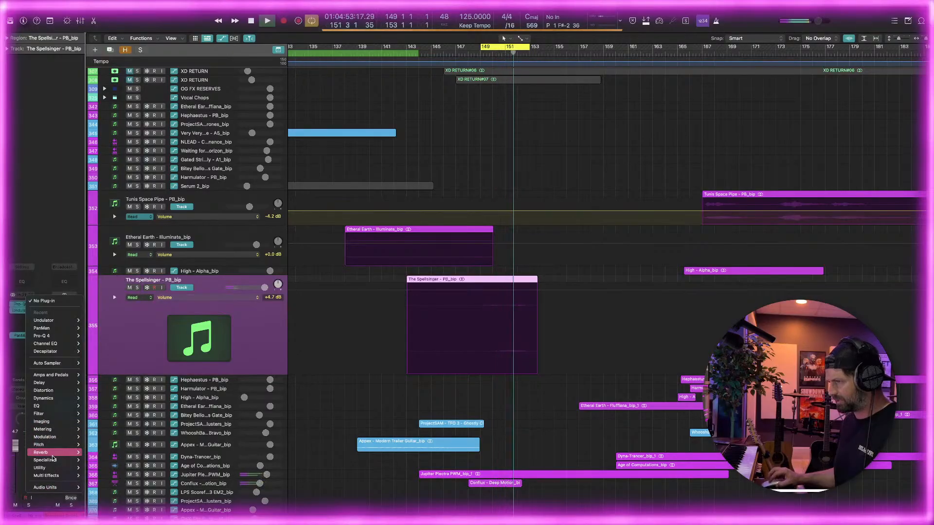
pyautogui.moveTo(55, 468)
pyautogui.moveTo(100, 468)
pyautogui.click(140, 469)
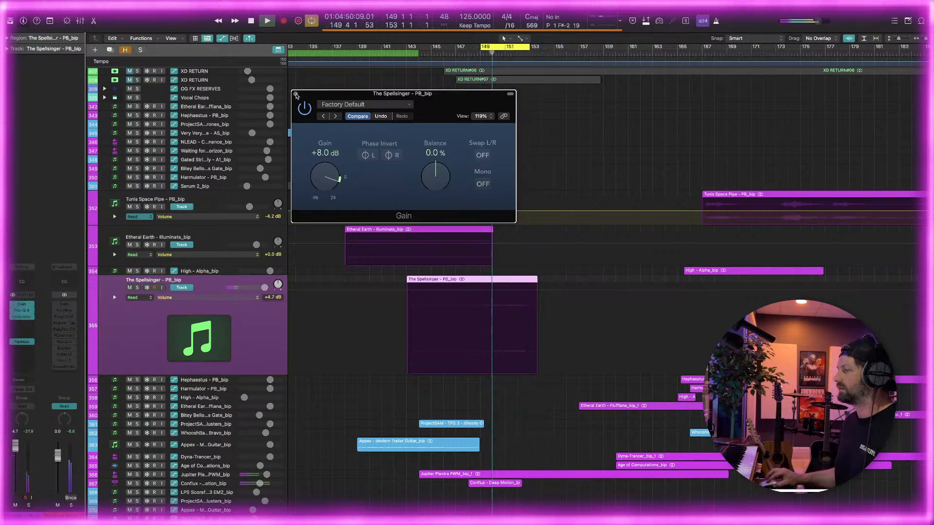
pyautogui.click(295, 95)
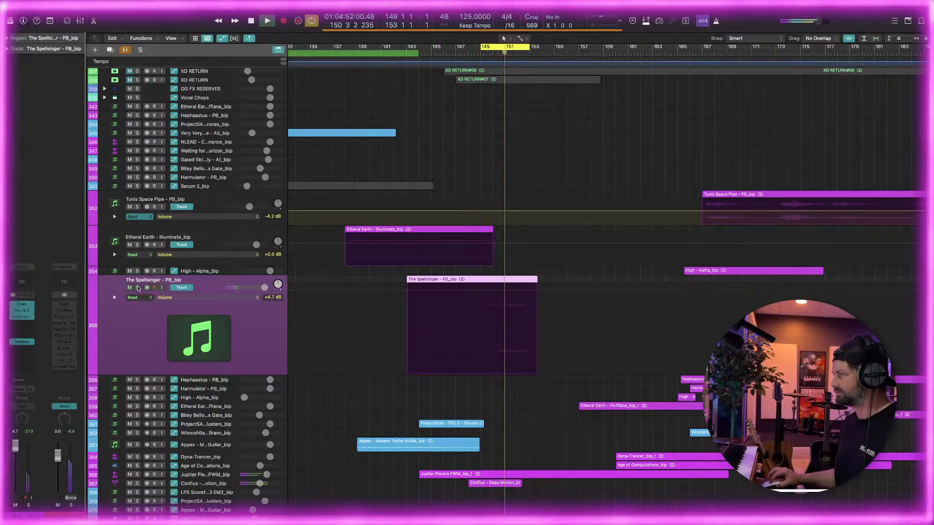
pyautogui.click(138, 287)
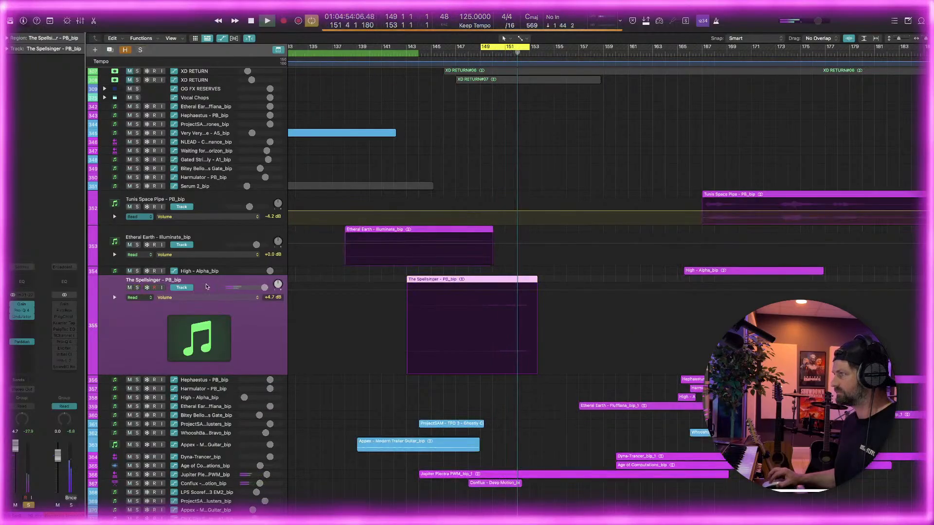
# Shrink The Spellsinger track to a minimal height in the track list
pyautogui.scroll(10, 435, 270)
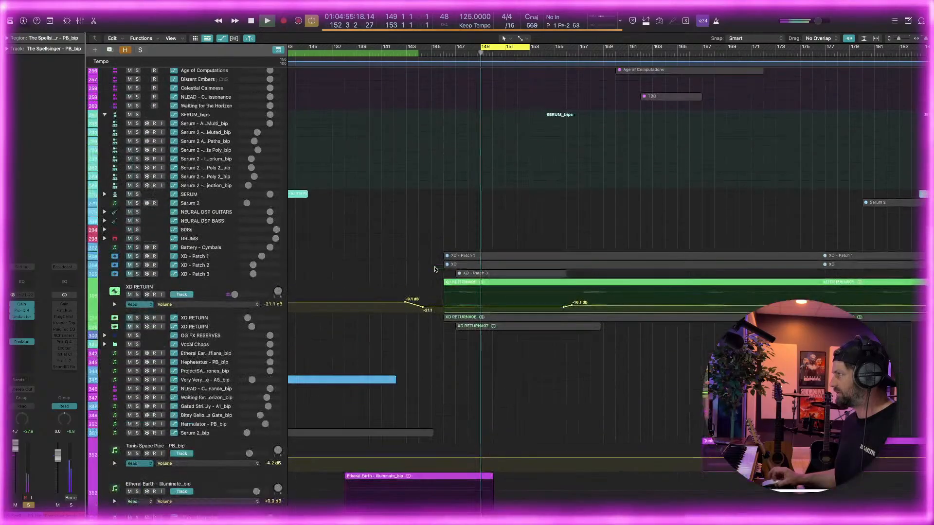
pyautogui.scroll(-14, 435, 270)
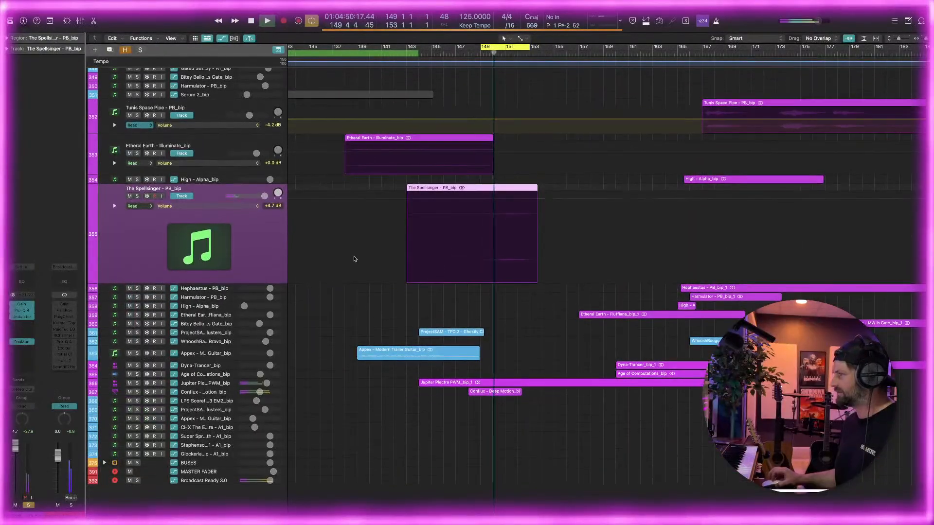
pyautogui.moveTo(140, 283); pyautogui.dragTo(145, 253)
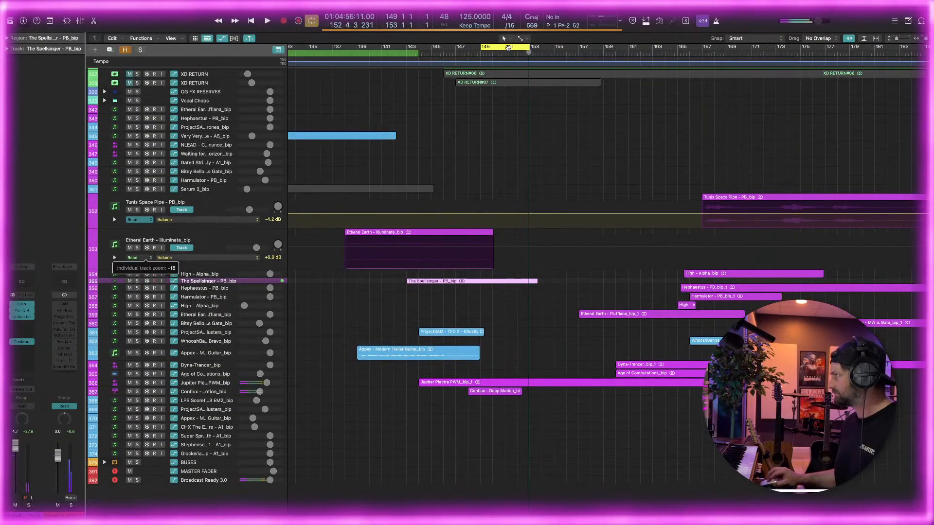
# Set the cycle to about bars 144 to 149 over the ProjectSAM clusters region and select its track
pyautogui.moveTo(508, 47); pyautogui.dragTo(448, 117)
pyautogui.click(201, 335)
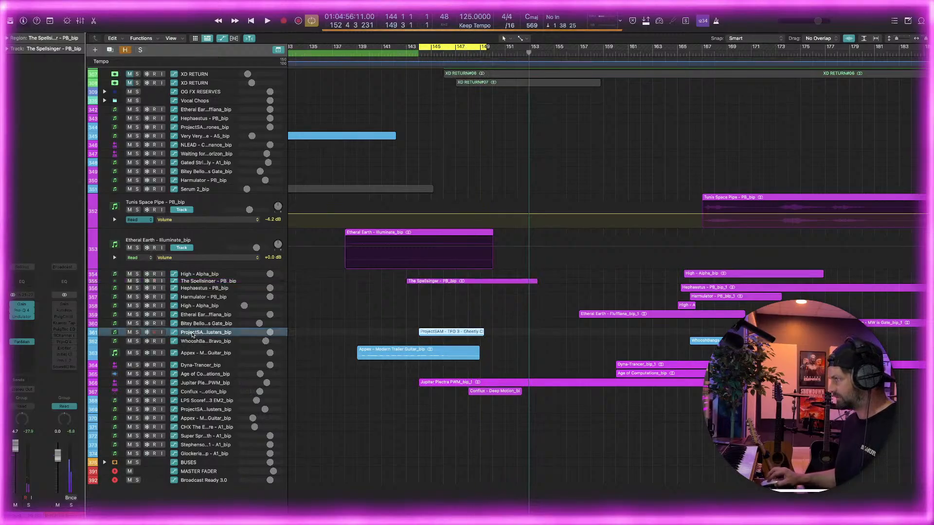
# Audition the ProjectSAM clusters track in solo over the cycle range, and return it to the full mix
pyautogui.click(137, 332)
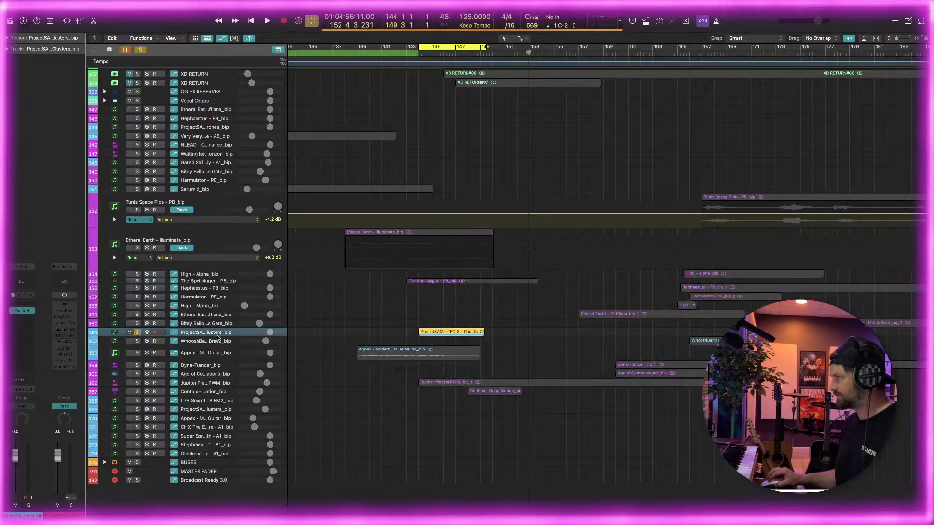
pyautogui.press('space')
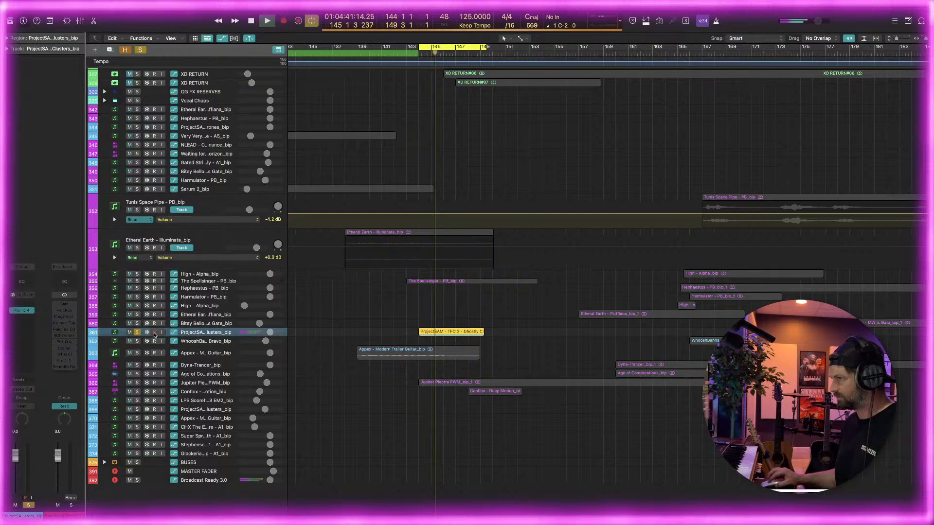
pyautogui.click(137, 333)
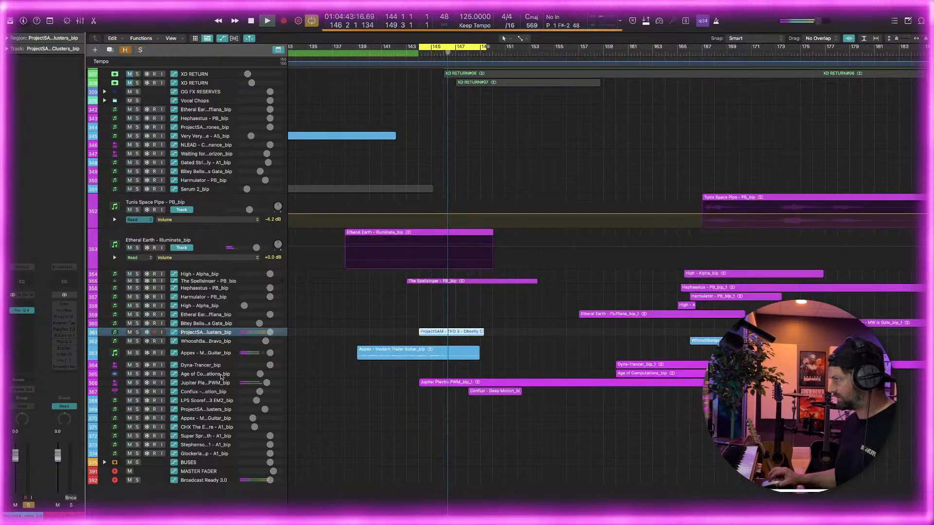
# Solo and enlarge the Jupiter Plectra PWM track and set the cycle to about bars 145 to 161
pyautogui.click(137, 383)
pyautogui.click(165, 383)
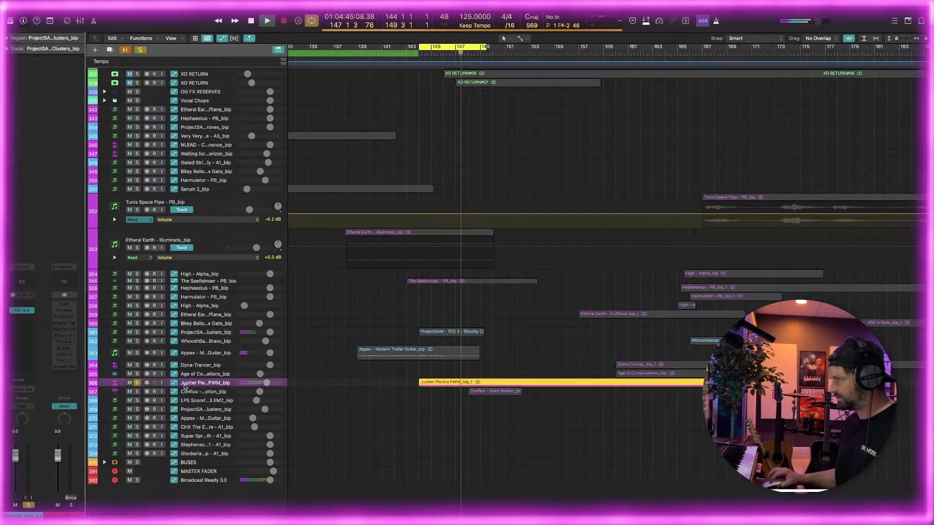
pyautogui.moveTo(167, 386); pyautogui.dragTo(167, 418)
pyautogui.moveTo(486, 47); pyautogui.dragTo(638, 49)
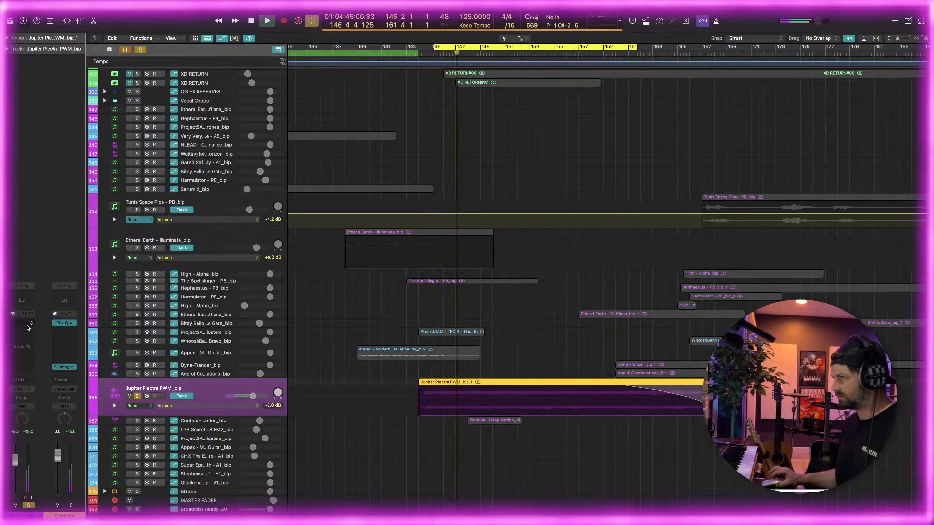
# Insert Pro-Q 4 on the Jupiter Plectra PWM track and add a 12 dB/oct low cut at about 34 Hz
pyautogui.click(22, 324)
pyautogui.click(71, 350)
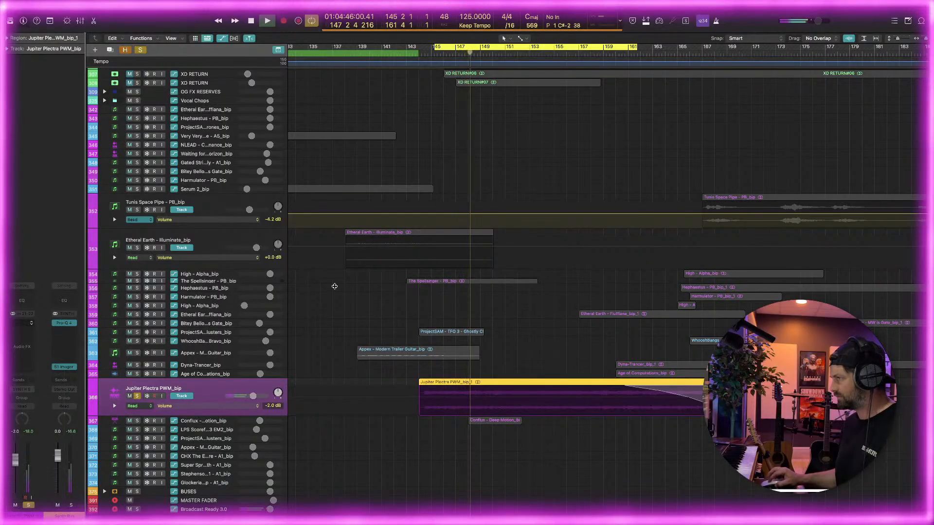
pyautogui.click(354, 312)
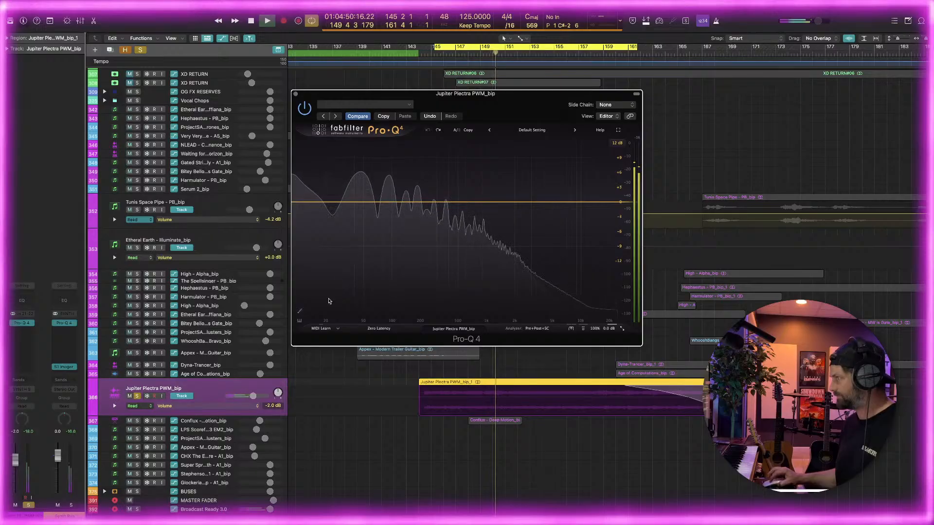
pyautogui.moveTo(329, 301); pyautogui.dragTo(376, 203)
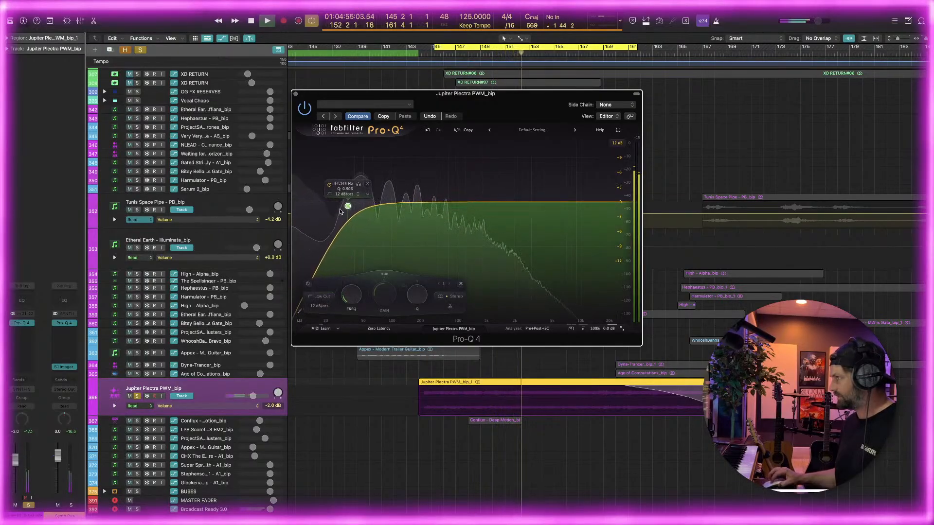
# Add a bell dip of about 3.5 dB near 237 Hz and a high cut to roll off the upper frequencies
pyautogui.moveTo(401, 202); pyautogui.dragTo(425, 229)
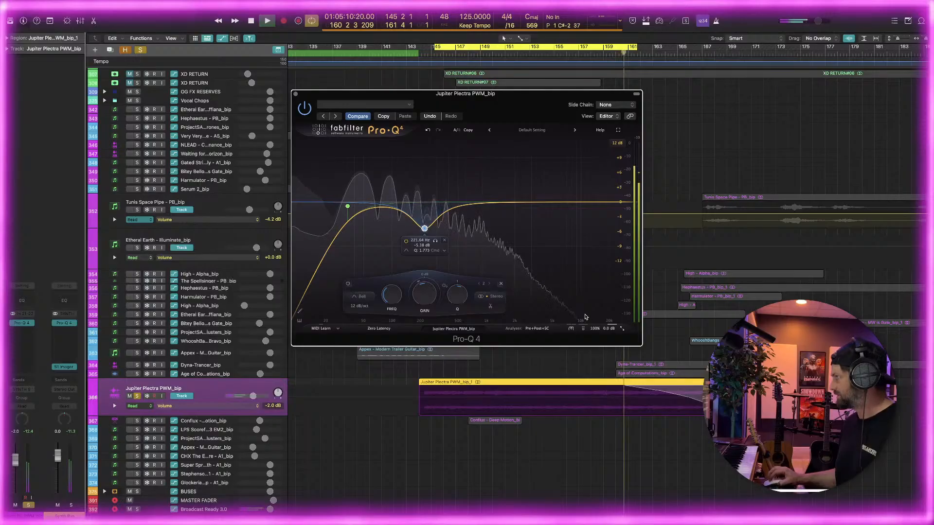
pyautogui.doubleClick(535, 287)
pyautogui.moveTo(536, 203); pyautogui.dragTo(507, 202)
pyautogui.moveTo(425, 229); pyautogui.dragTo(425, 223)
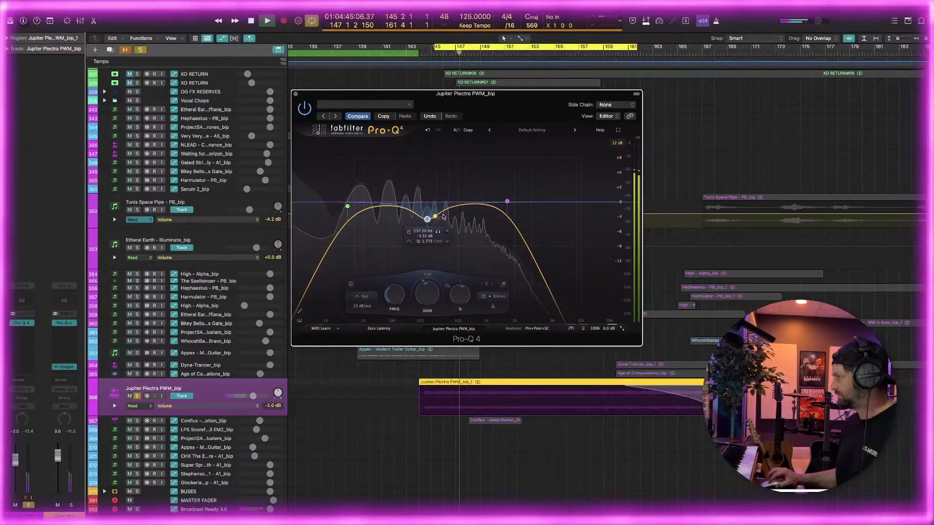
# Insert the Waves MaxxBass (s) plug-in in stereo after Pro-Q 4 and load its Medium factory preset
pyautogui.click(27, 333)
pyautogui.moveTo(39, 513)
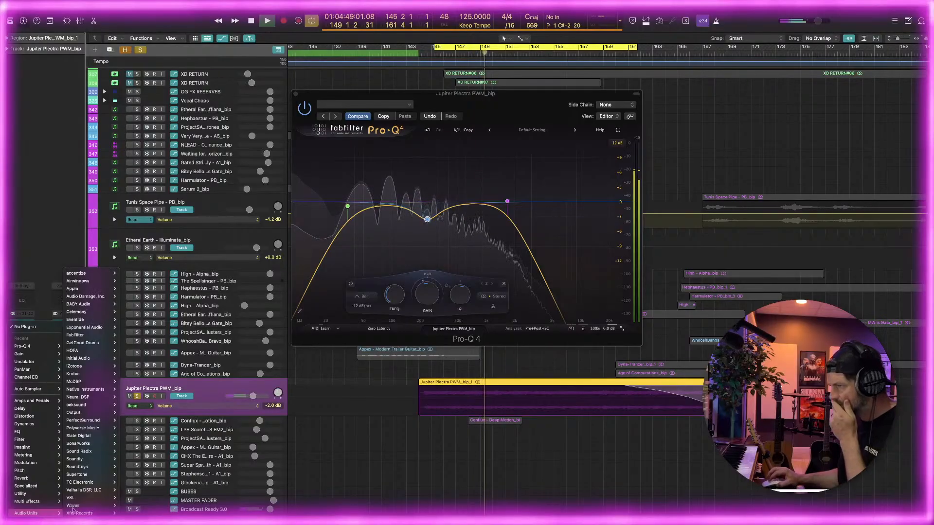
pyautogui.moveTo(78, 506)
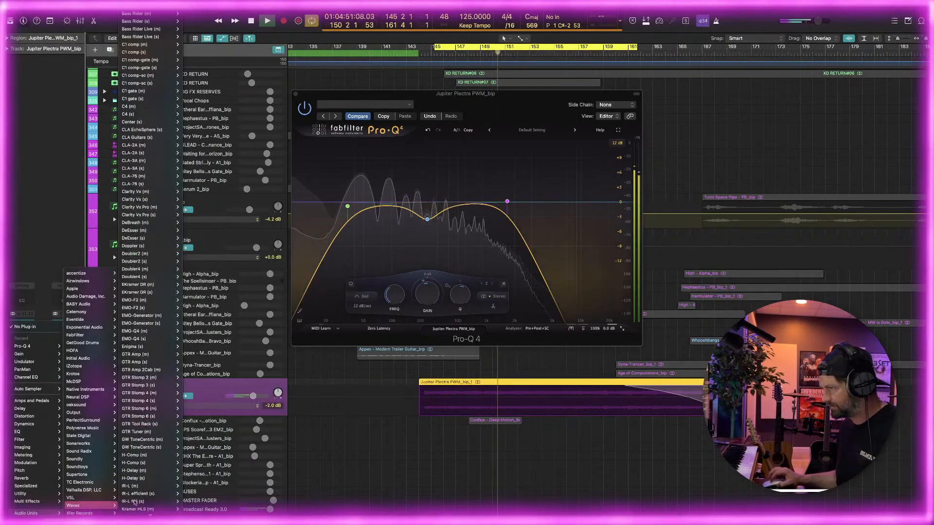
pyautogui.scroll(-15, 135, 503)
pyautogui.moveTo(152, 485)
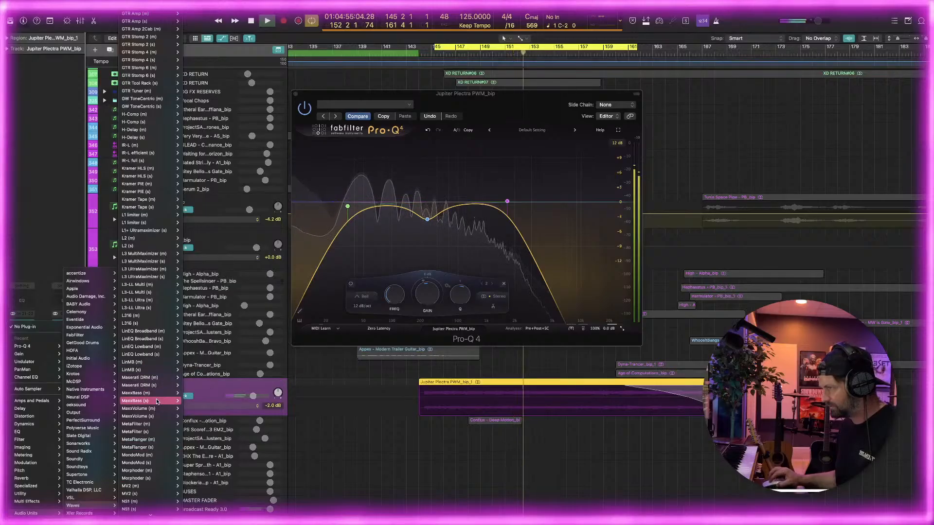
pyautogui.moveTo(157, 401)
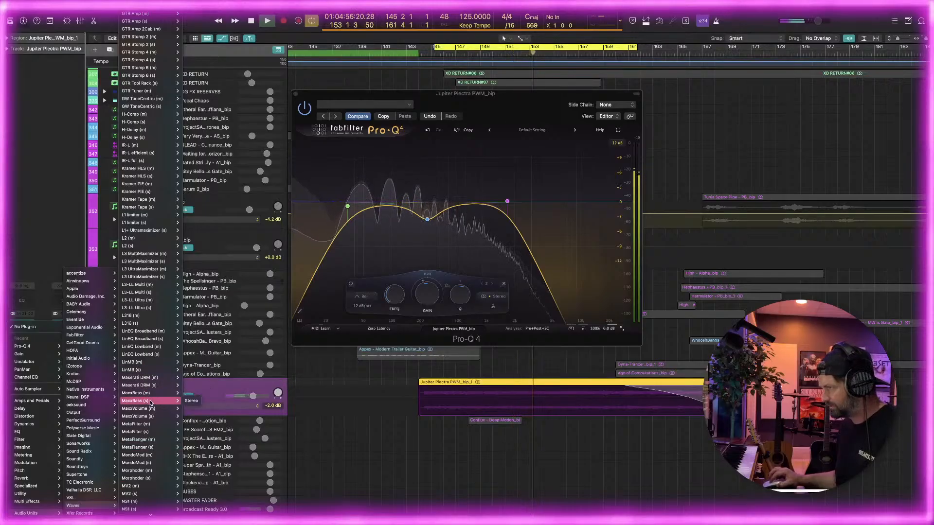
pyautogui.click(191, 401)
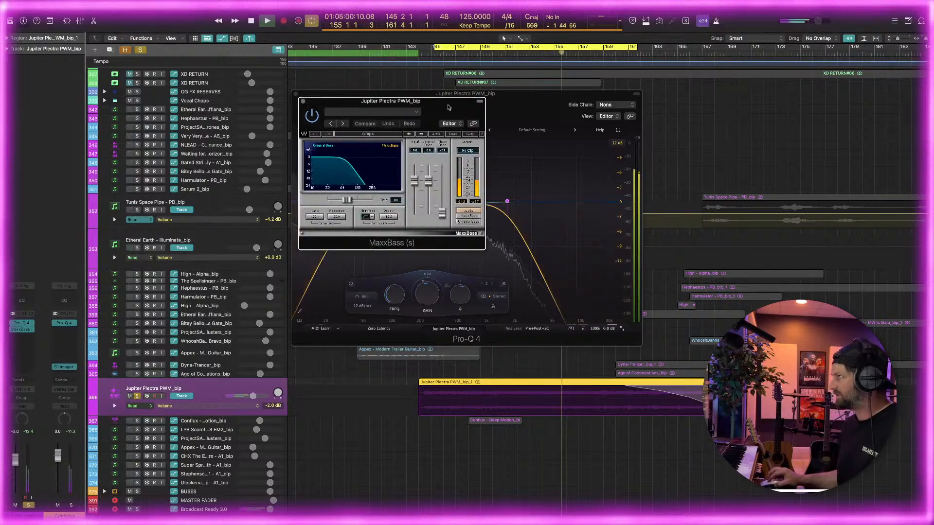
pyautogui.moveTo(451, 105); pyautogui.dragTo(290, 141)
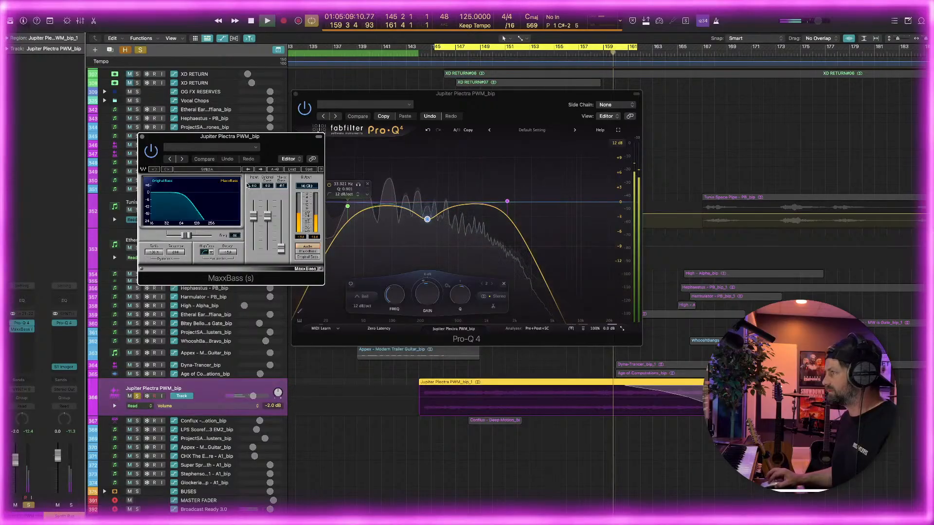
pyautogui.click(293, 169)
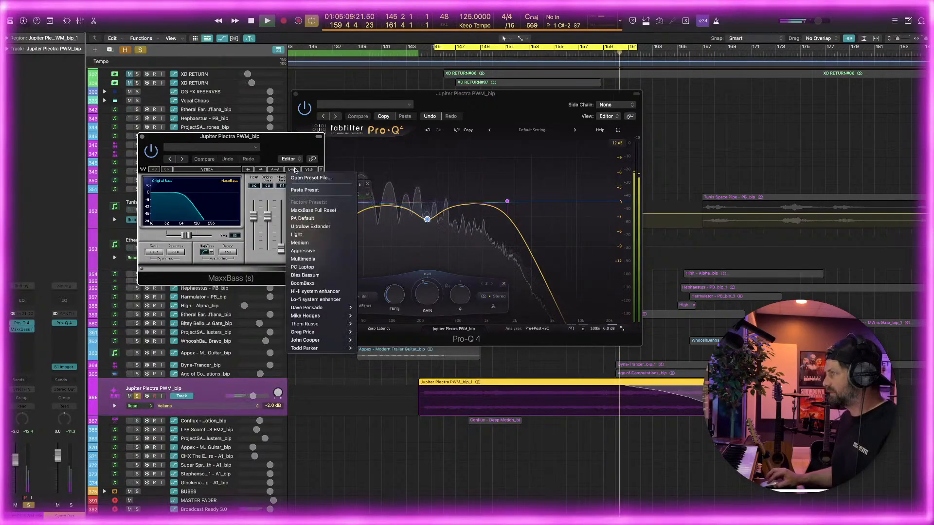
pyautogui.click(326, 243)
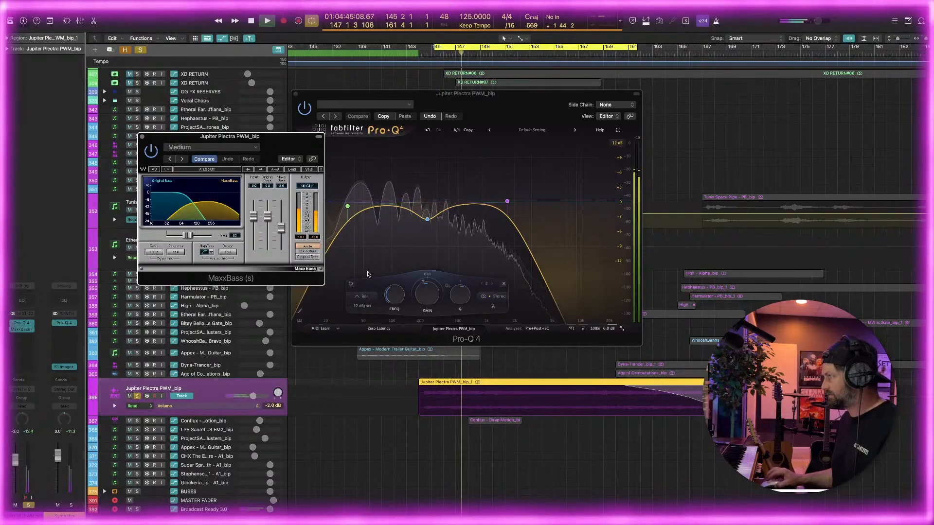
# Add a dynamic cut band in Pro-Q 4 between the low cut and the bell dip, and unsolo the Jupiter Plectra PWM track
pyautogui.moveTo(389, 208); pyautogui.dragTo(391, 215)
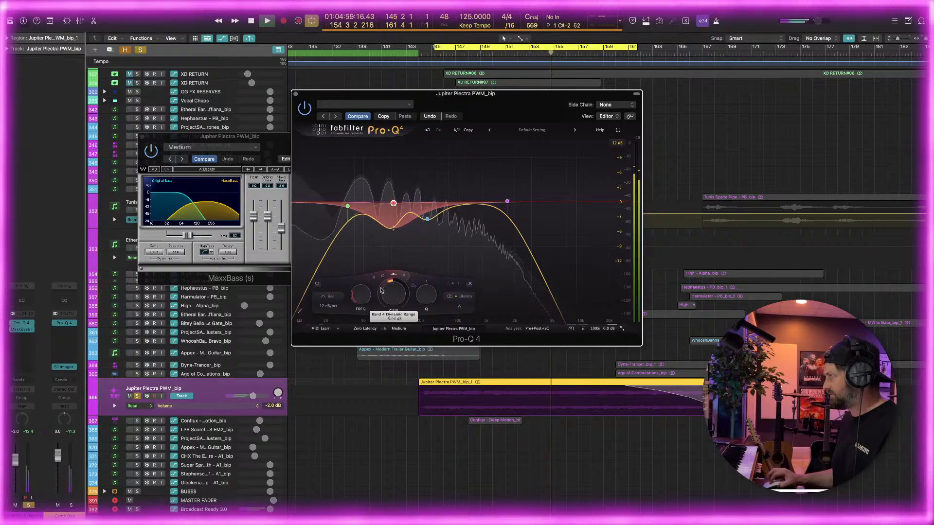
pyautogui.click(138, 397)
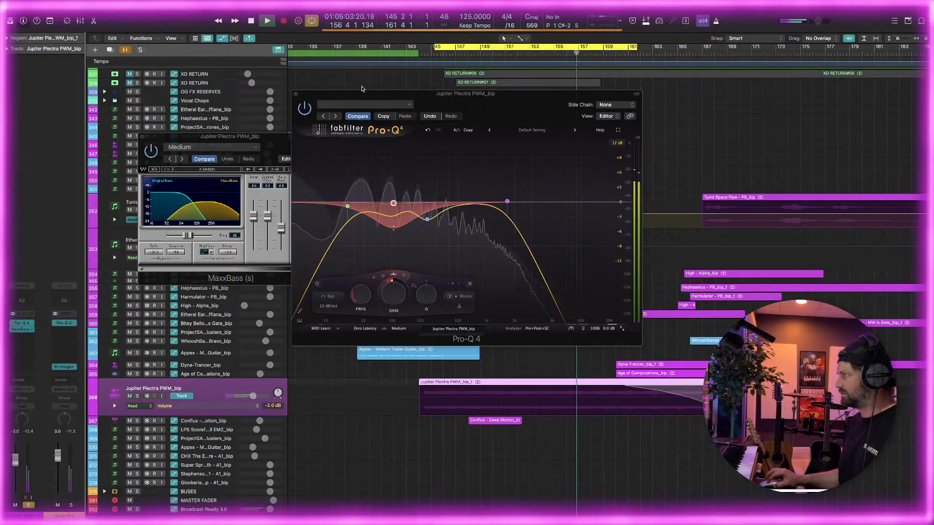
# Lower the Jupiter Plectra PWM track's volume to -3.9 dB and close the Pro-Q 4 and MaxxBass windows
pyautogui.moveTo(469, 99); pyautogui.dragTo(446, 112)
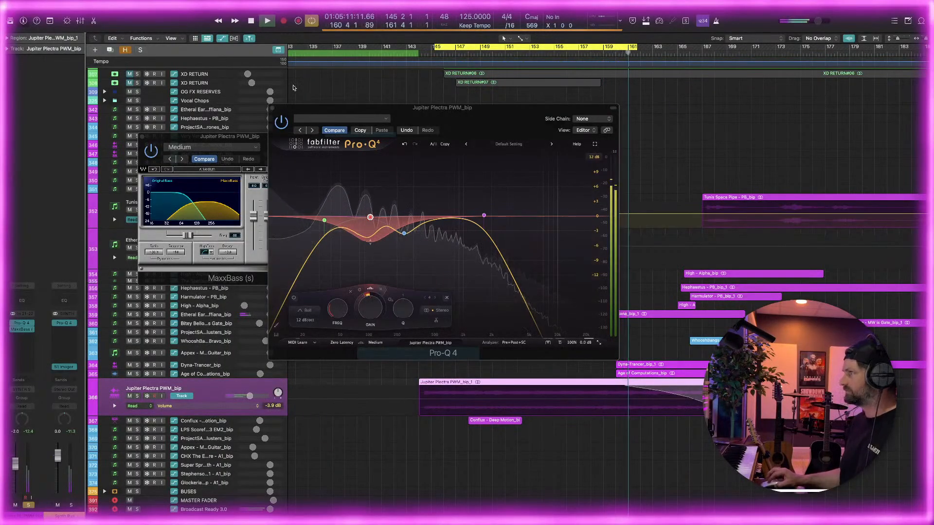
pyautogui.click(271, 110)
pyautogui.click(141, 136)
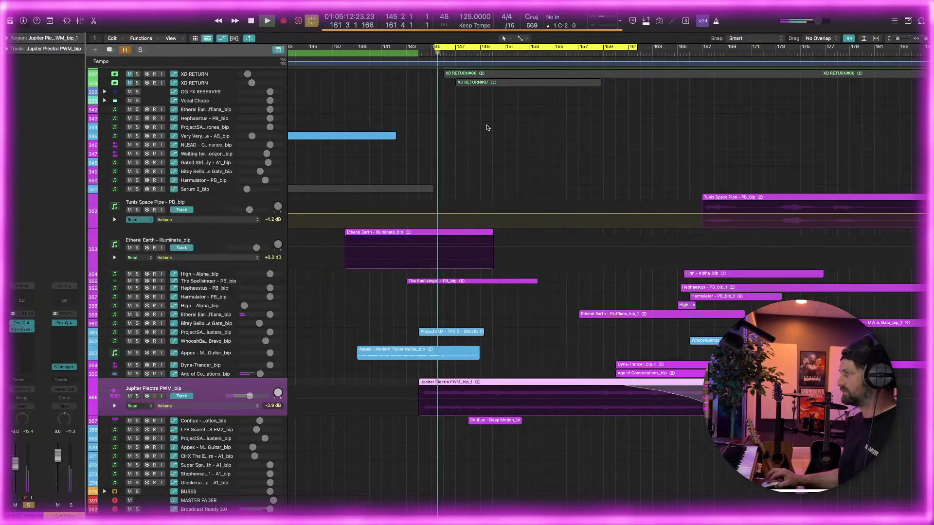
# Listen to the full mix over the cycle range, look over the regions around the Jupiter Plectra PWM part, and stop playback
pyautogui.press('super+Left')
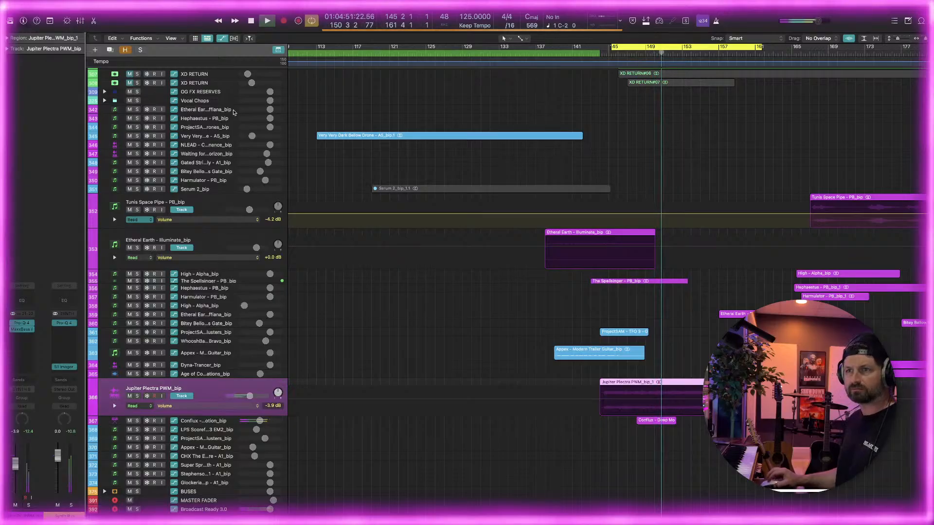
pyautogui.hscroll(5, 462, 146)
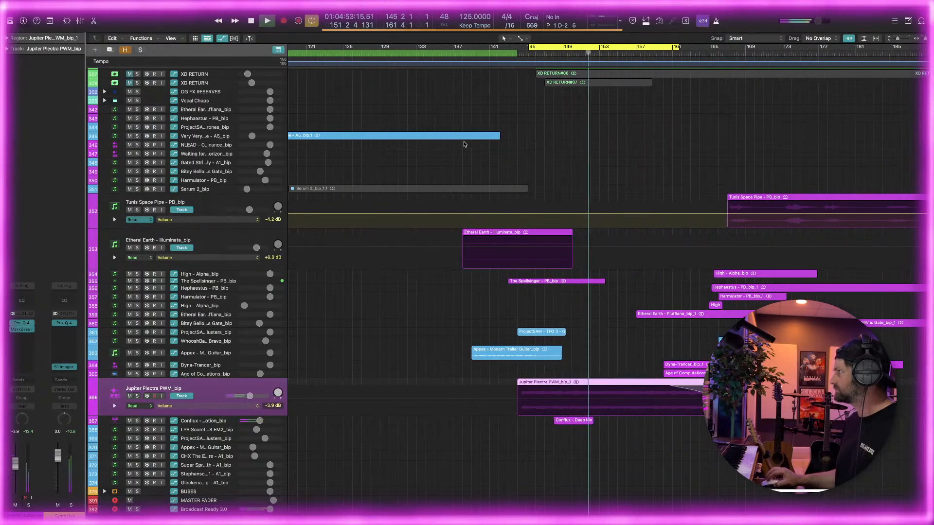
pyautogui.hscroll(4, 501, 109)
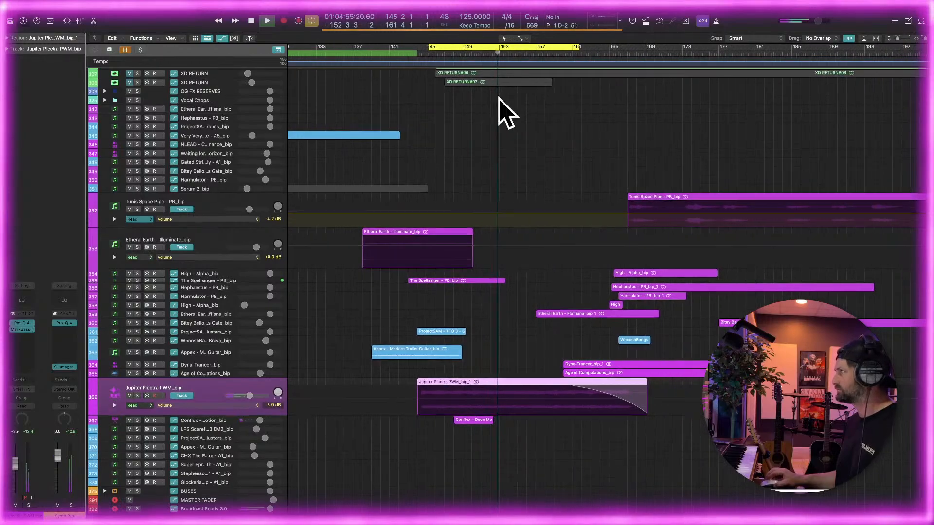
pyautogui.scroll(-3, 390, 224)
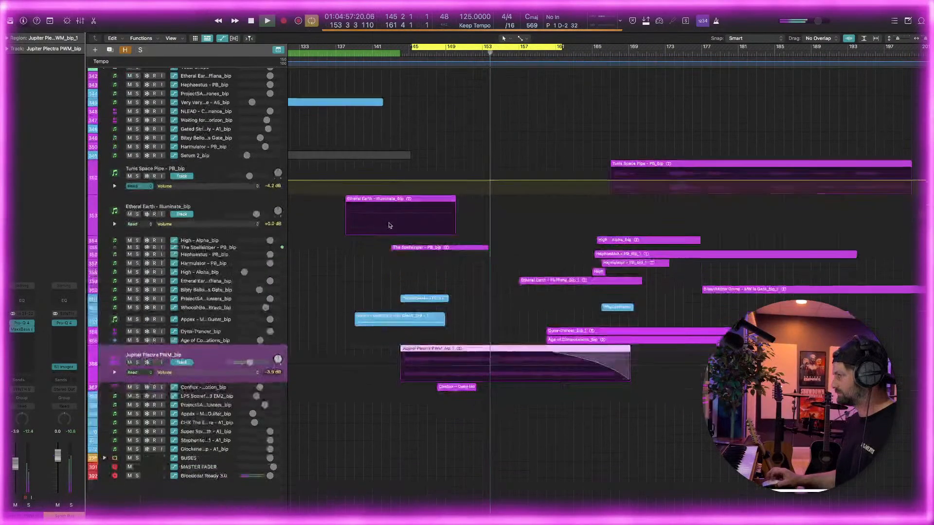
pyautogui.scroll(3, 389, 224)
pyautogui.scroll(-2, 392, 223)
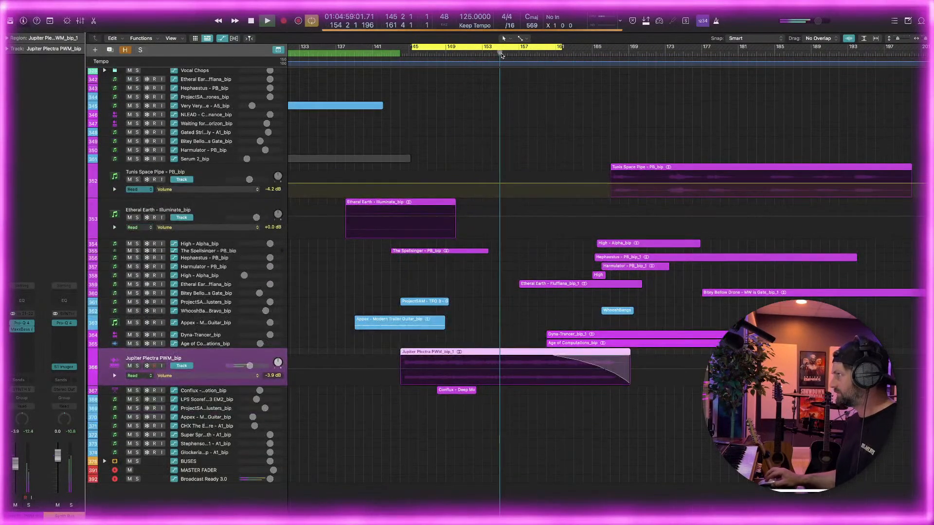
pyautogui.click(490, 94)
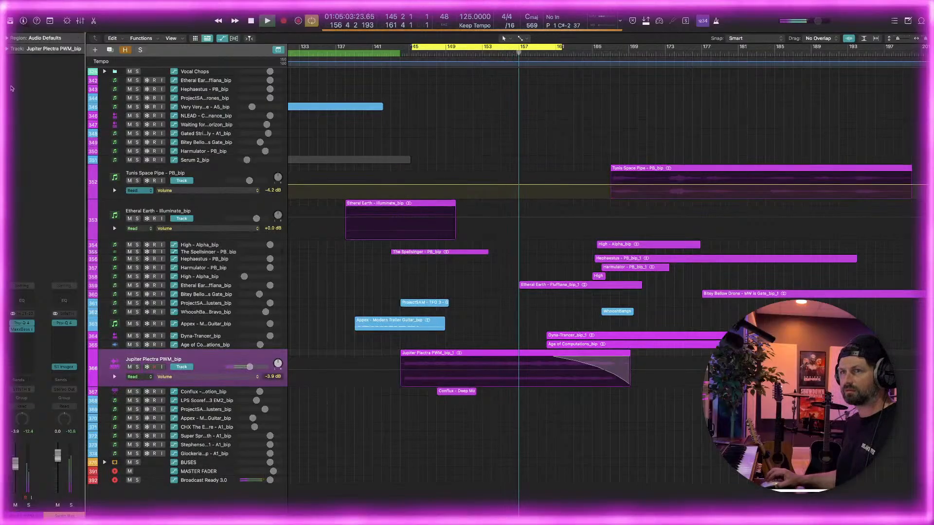
pyautogui.press('space')
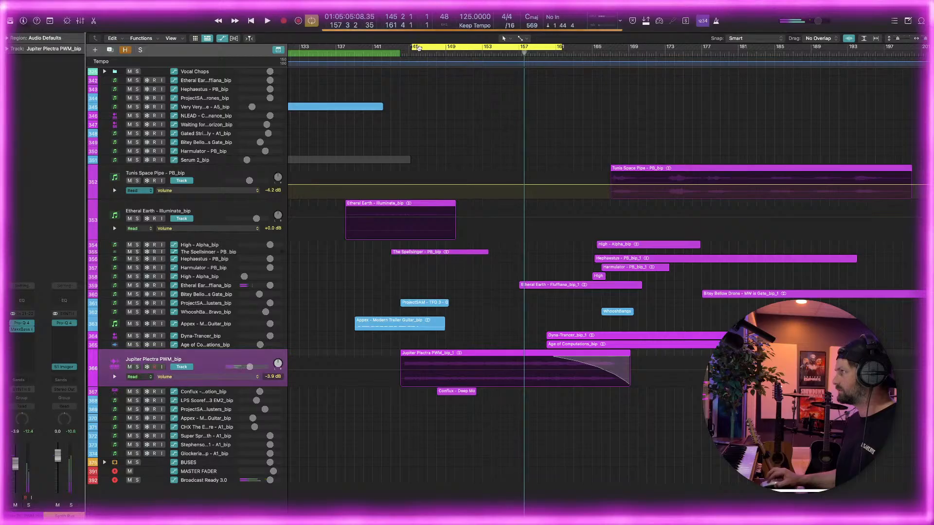
# Narrow the cycle to about bars 149 to 152 over the Conflux region and enlarge the Conflux - Deep Motion track
pyautogui.moveTo(421, 47); pyautogui.dragTo(445, 54)
pyautogui.moveTo(587, 48); pyautogui.dragTo(477, 66)
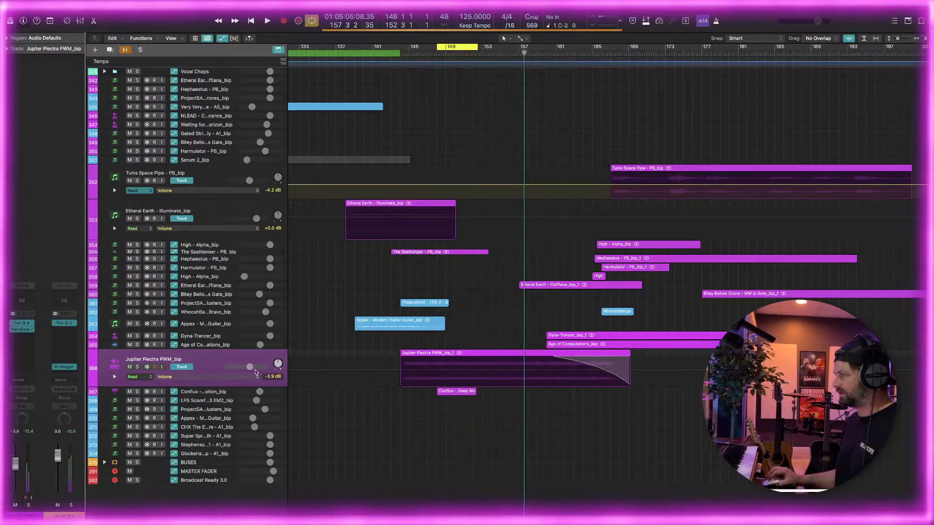
pyautogui.click(209, 393)
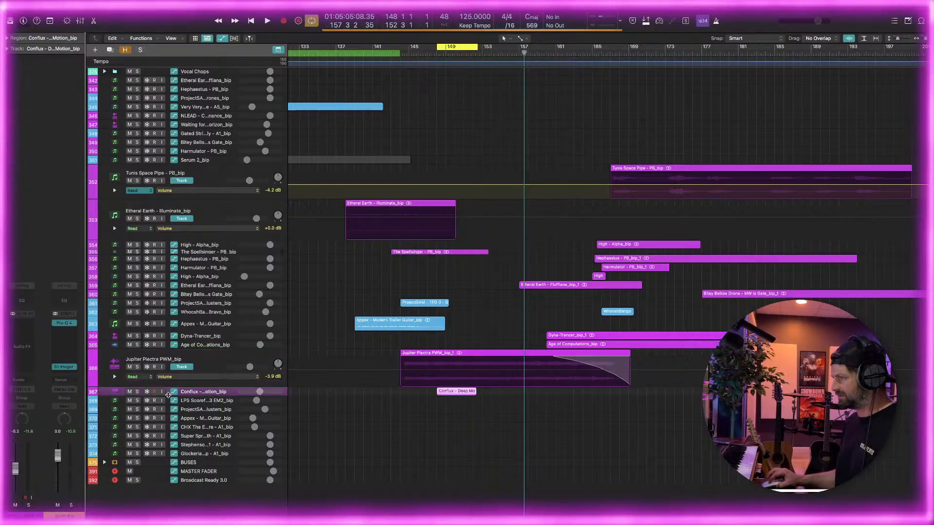
pyautogui.moveTo(168, 395); pyautogui.dragTo(173, 414)
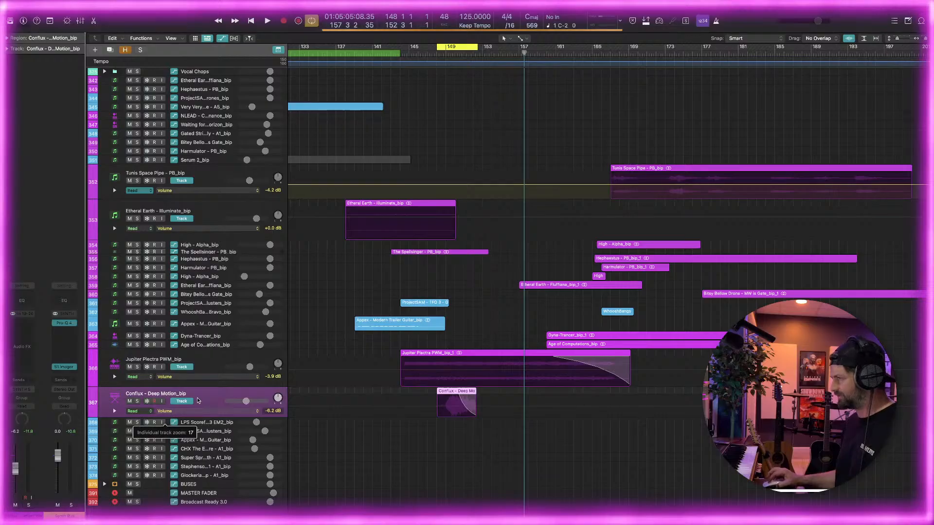
pyautogui.moveTo(437, 48); pyautogui.dragTo(475, 50)
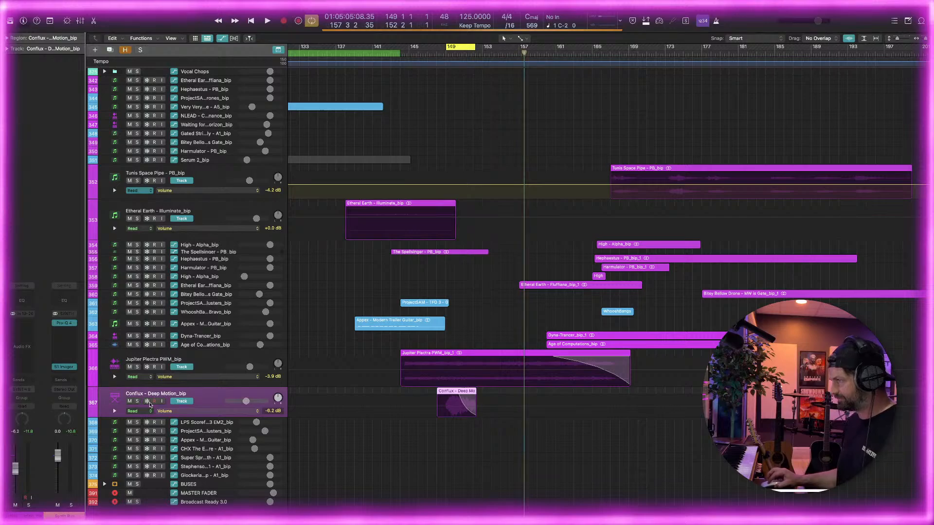
# Solo the Conflux - Deep Motion track, start playback and insert a stereo Pro-Q 4 on it
pyautogui.press('s')
pyautogui.press('space')
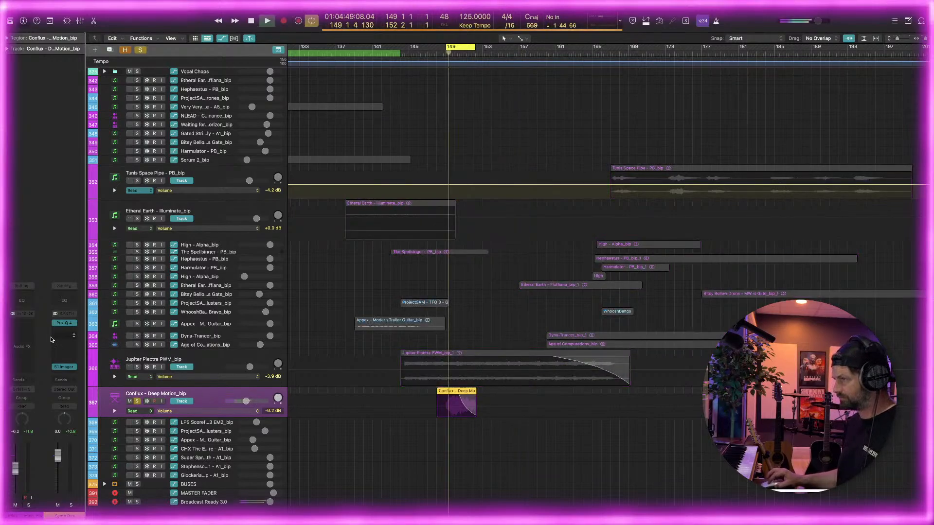
pyautogui.click(27, 323)
pyautogui.moveTo(37, 350)
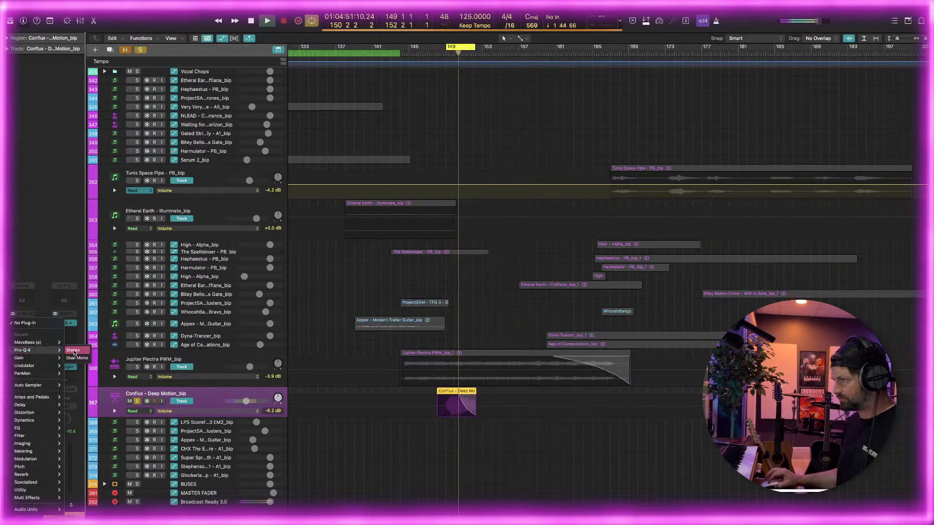
pyautogui.click(77, 351)
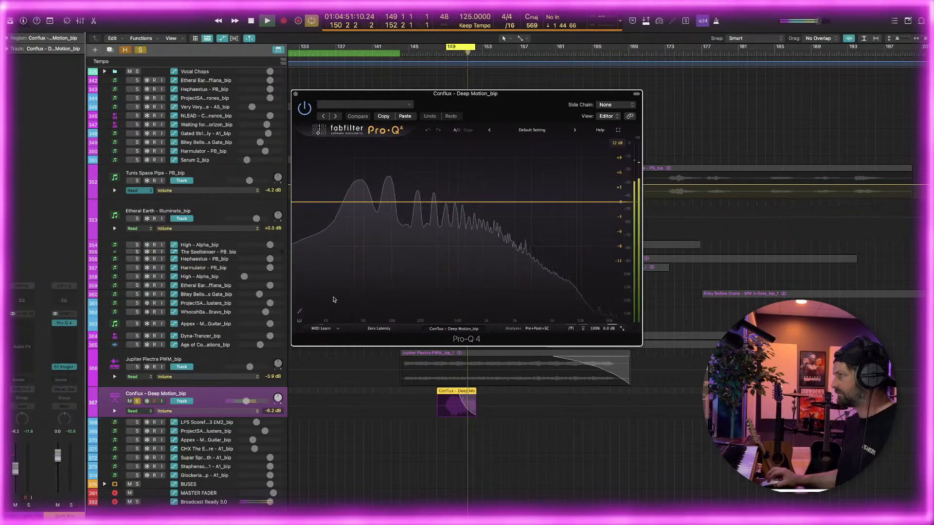
# In Pro-Q 4, add a low cut at about 27 Hz and a bell dip of about -5 dB near 377 Hz
pyautogui.click(378, 203)
pyautogui.moveTo(379, 202); pyautogui.dragTo(339, 204)
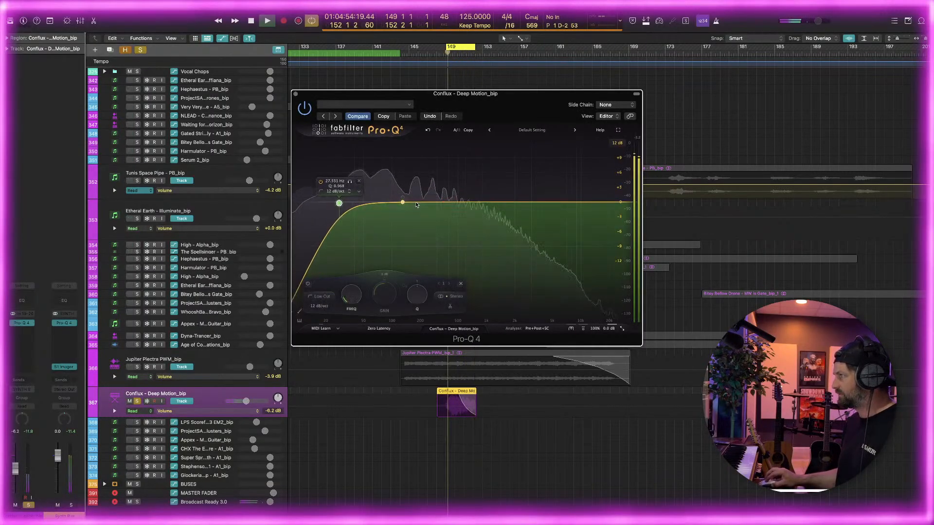
pyautogui.click(459, 207)
pyautogui.moveTo(460, 217)
pyautogui.mouseDown()
pyautogui.moveTo(469, 239)
pyautogui.moveTo(446, 228)
pyautogui.mouseUp()
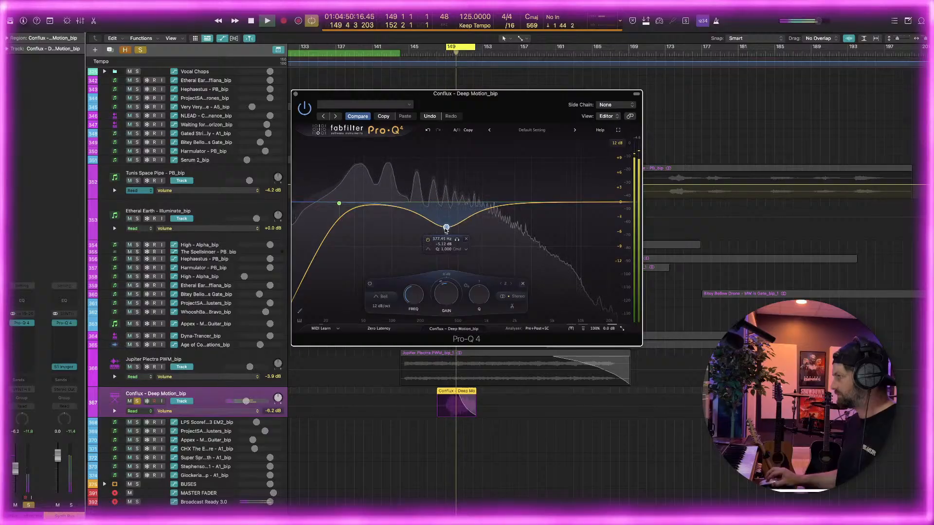
pyautogui.click(300, 313)
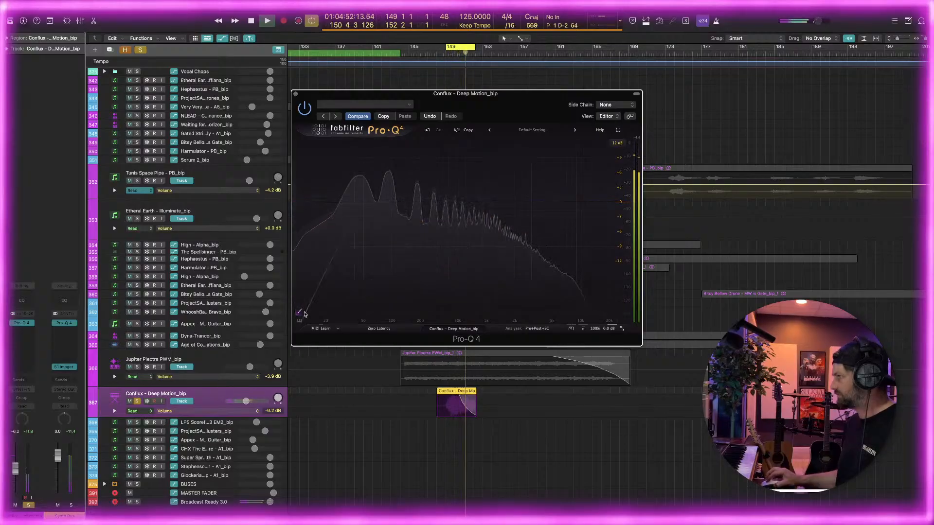
pyautogui.click(299, 315)
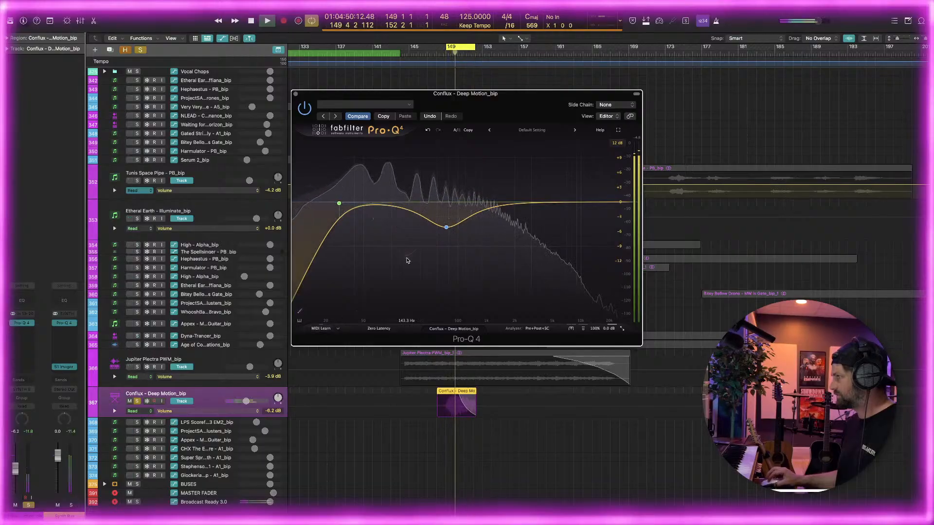
# Close Pro-Q 4, unsolo the Conflux - Deep Motion track and look over the surrounding arrangement while the full mix plays
pyautogui.click(296, 94)
pyautogui.click(138, 402)
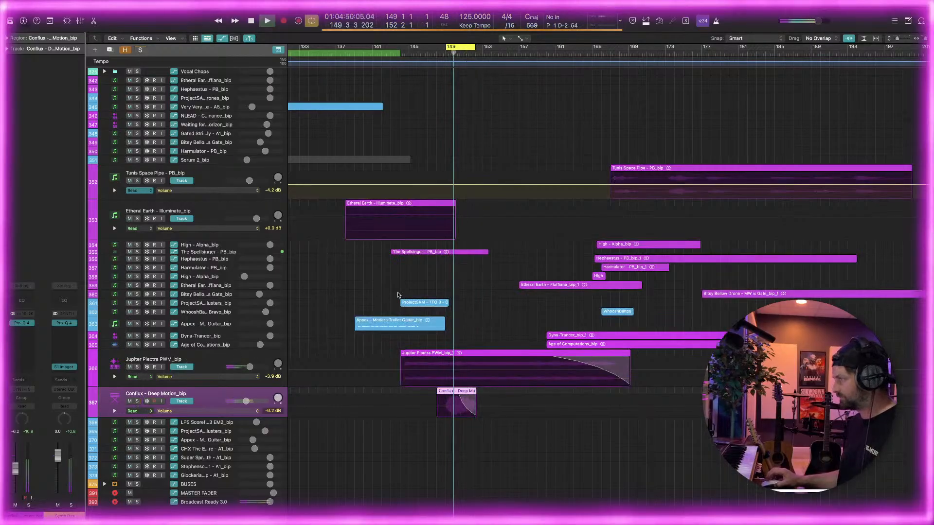
pyautogui.scroll(10, 424, 286)
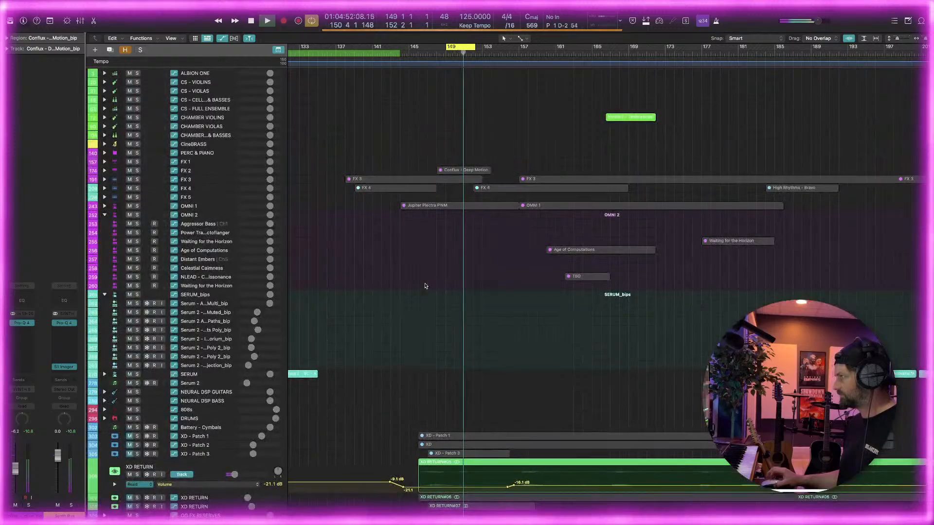
pyautogui.scroll(-5, 424, 286)
pyautogui.press('super+Left')
pyautogui.scroll(-6, 425, 286)
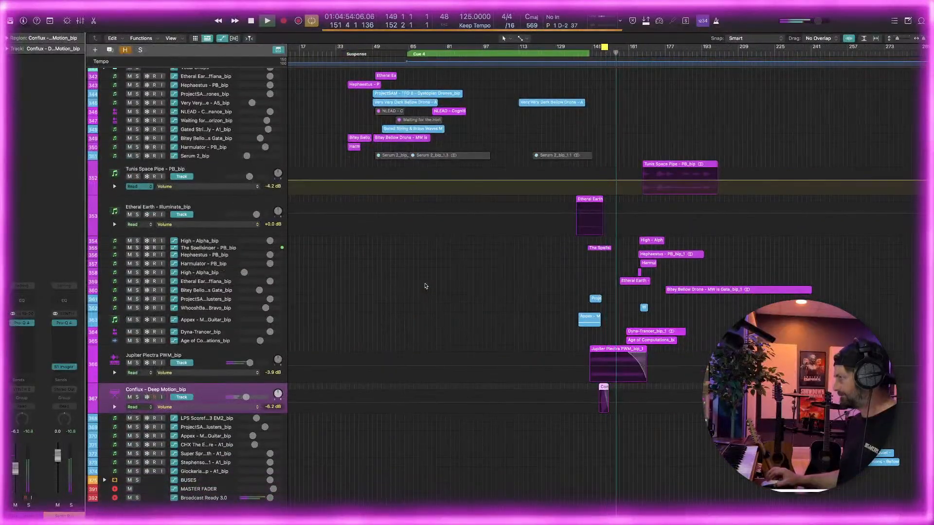
pyautogui.press('super+Left')
pyautogui.press('super+Right')
pyautogui.press('super+Right')
pyautogui.hscroll(4, 425, 285)
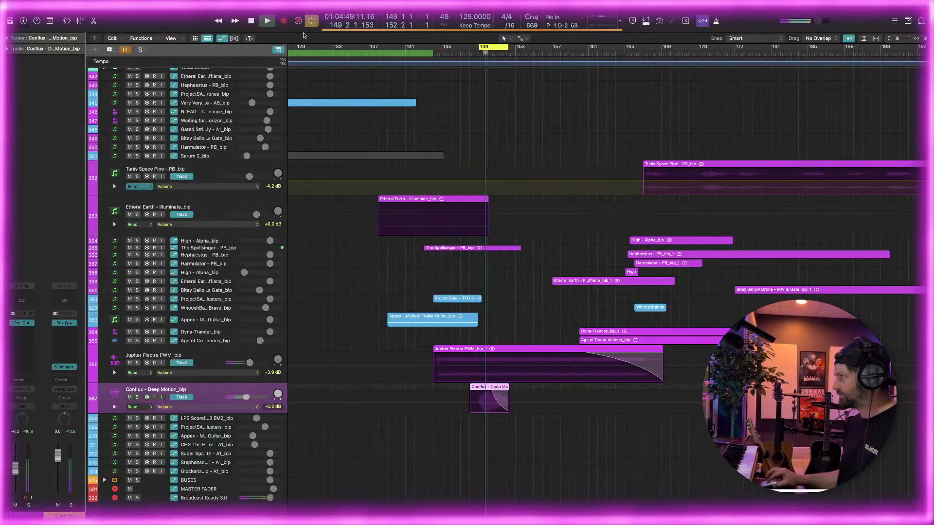
# Turn off the cycle and play the full mix from about bar 156
pyautogui.click(494, 49)
pyautogui.click(547, 53)
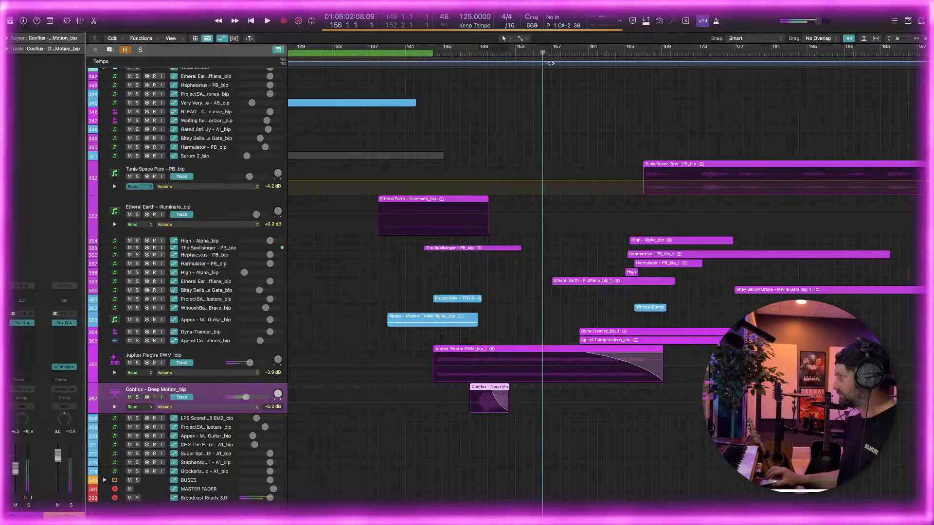
pyautogui.hscroll(3, 548, 70)
pyautogui.press('space')
pyautogui.hscroll(1, 226, 341)
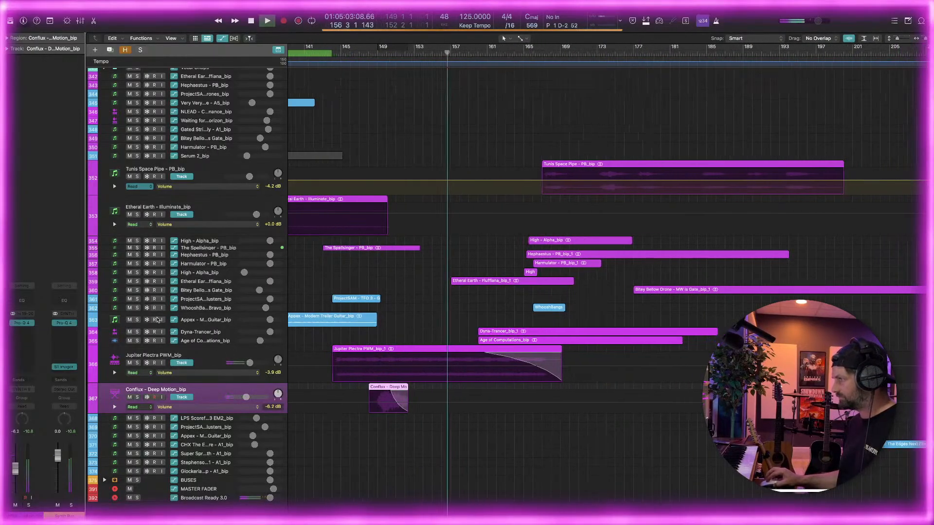
# Solo the Etheral Earth - Fluffiana track and insert Pro-Q 4 on it
pyautogui.click(180, 281)
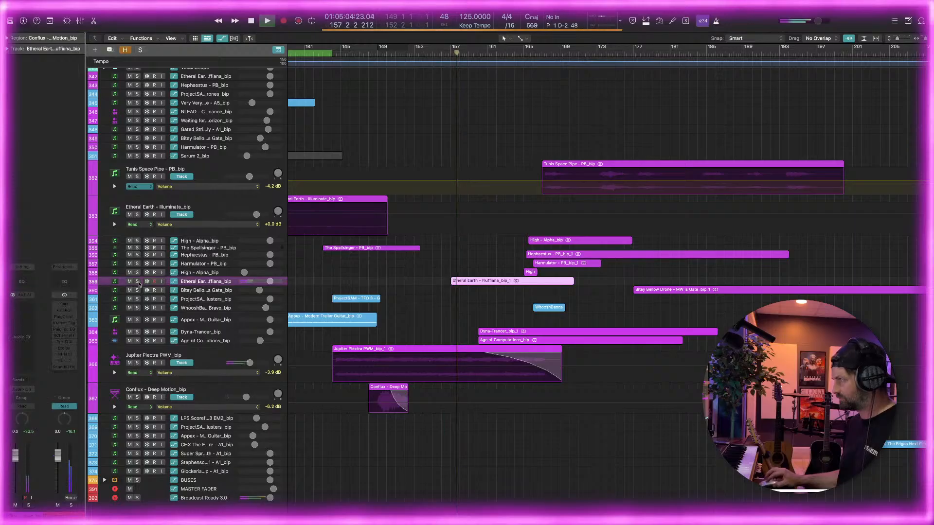
pyautogui.press('s')
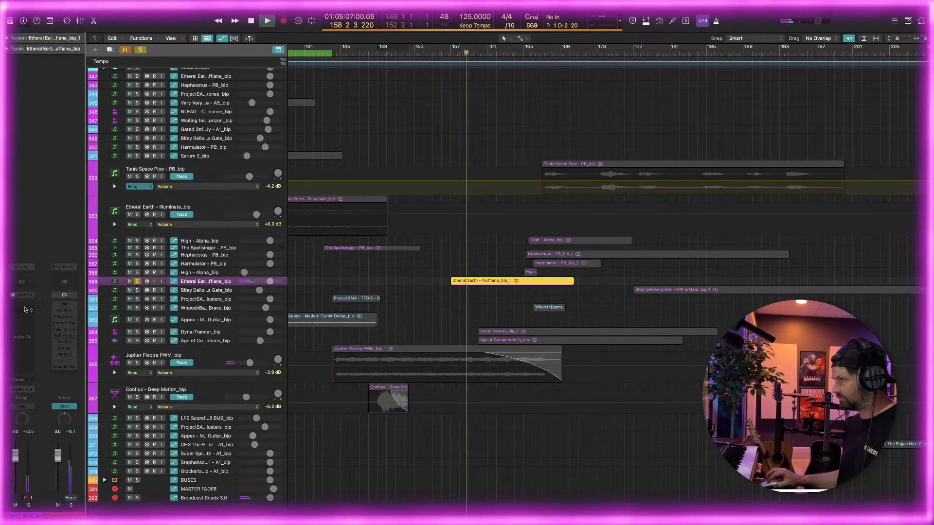
pyautogui.click(24, 311)
pyautogui.click(78, 324)
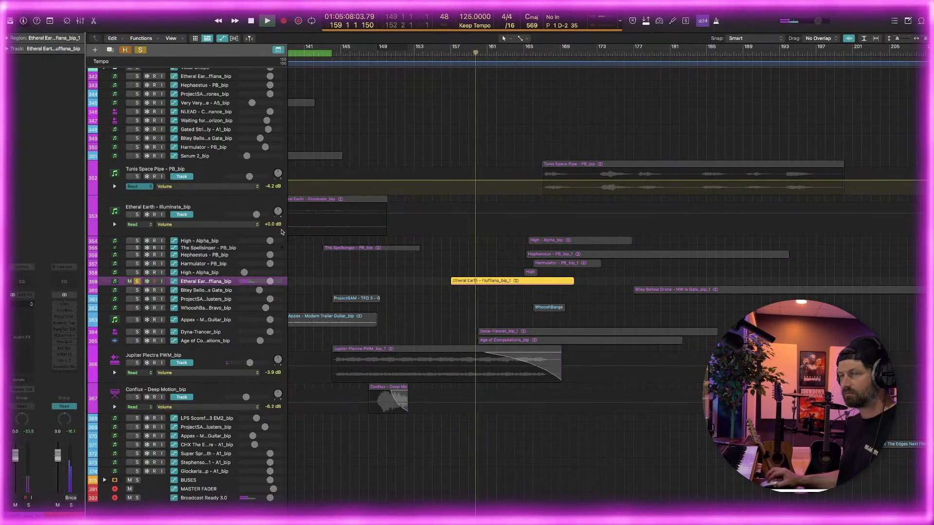
# In Pro-Q 4, add a low cut at about 42 Hz and a narrow bell dip of about -1.2 dB near 95 Hz
pyautogui.doubleClick(338, 285)
pyautogui.moveTo(338, 285); pyautogui.dragTo(357, 203)
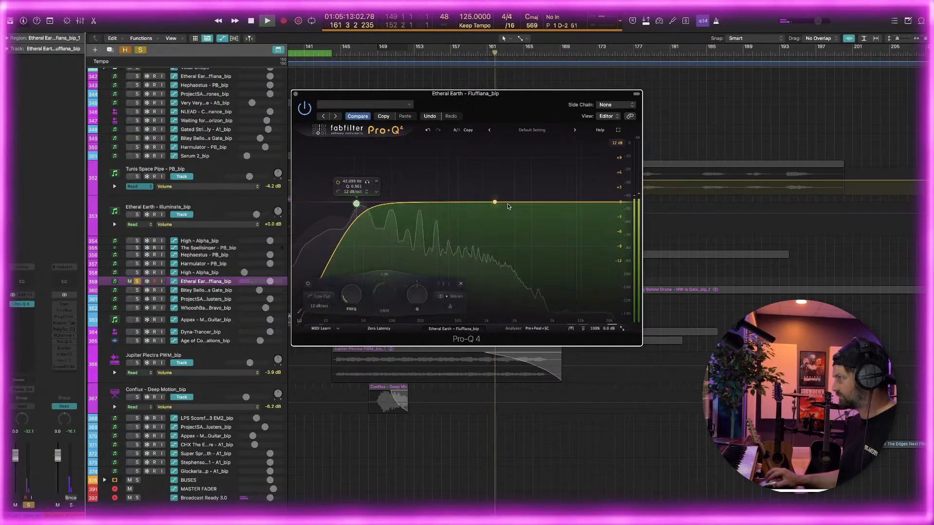
pyautogui.click(419, 203)
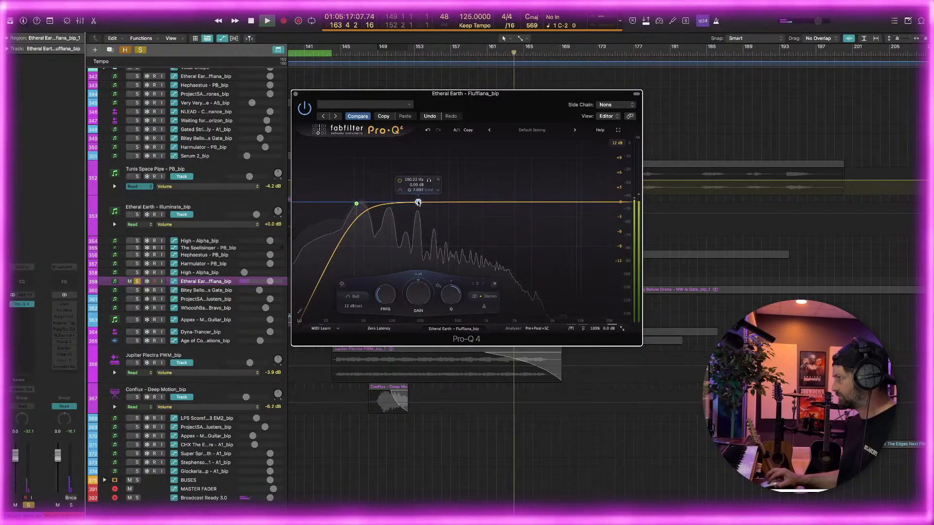
pyautogui.moveTo(418, 202); pyautogui.dragTo(392, 208)
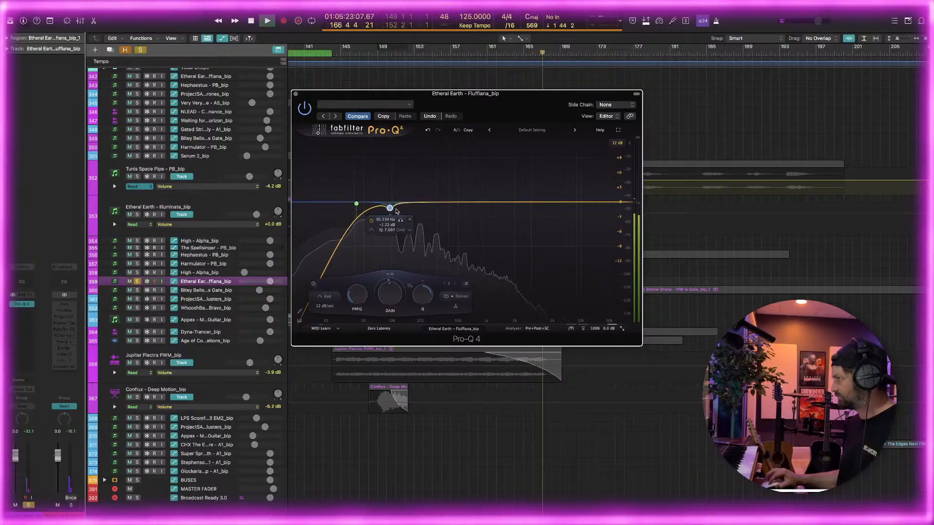
# Add a 12 dB/oct high cut to the Etheral Earth - Fluffiana EQ, then unsolo the track and close Pro-Q 4
pyautogui.doubleClick(526, 265)
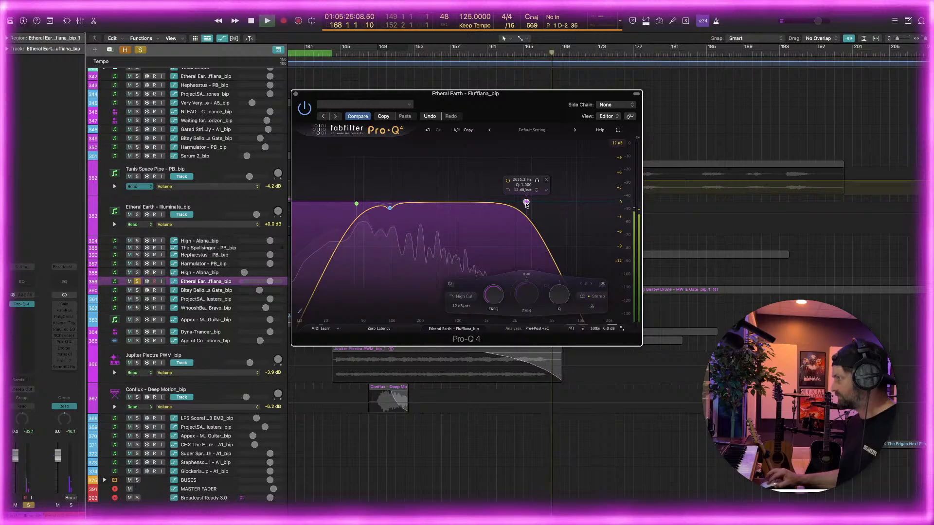
pyautogui.moveTo(526, 202); pyautogui.dragTo(506, 204)
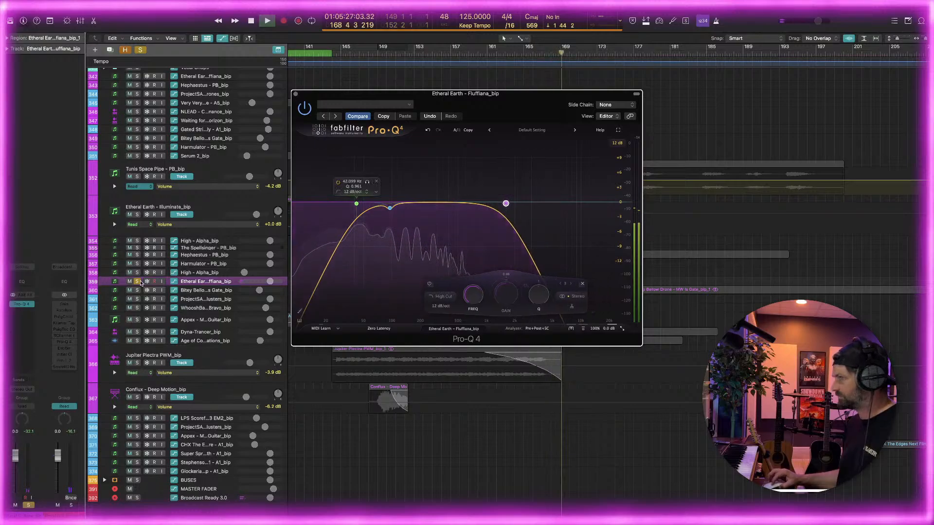
pyautogui.click(295, 94)
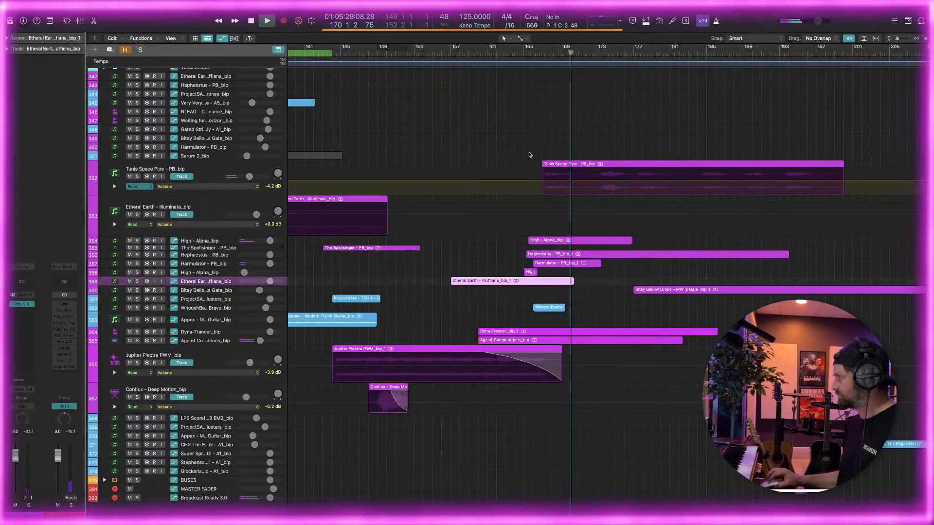
# Solo the Age of Computations track and enlarge it to show its waveform and volume control
pyautogui.click(138, 341)
pyautogui.click(194, 341)
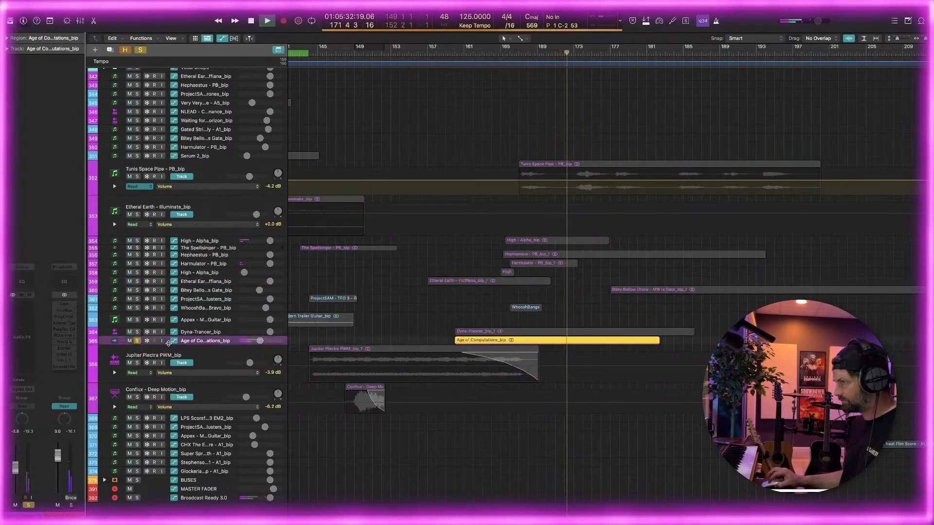
pyautogui.moveTo(167, 344); pyautogui.dragTo(164, 385)
pyautogui.moveTo(163, 384)
pyautogui.mouseDown()
pyautogui.moveTo(169, 348)
pyautogui.moveTo(168, 390)
pyautogui.mouseUp()
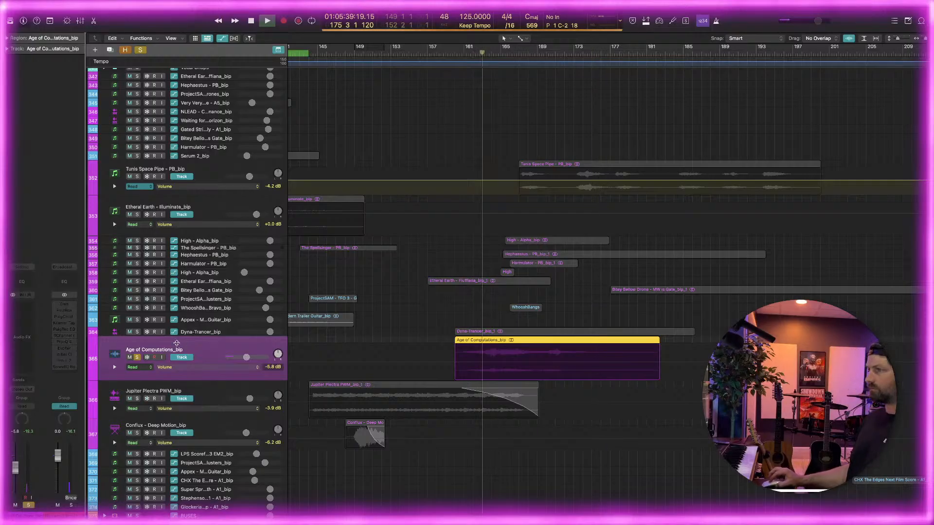
# Insert Pro-Q 4 on Age of Computations with a low cut at about 36 Hz and a very narrow dip of about -1.7 dB near 580 Hz
pyautogui.click(57, 304)
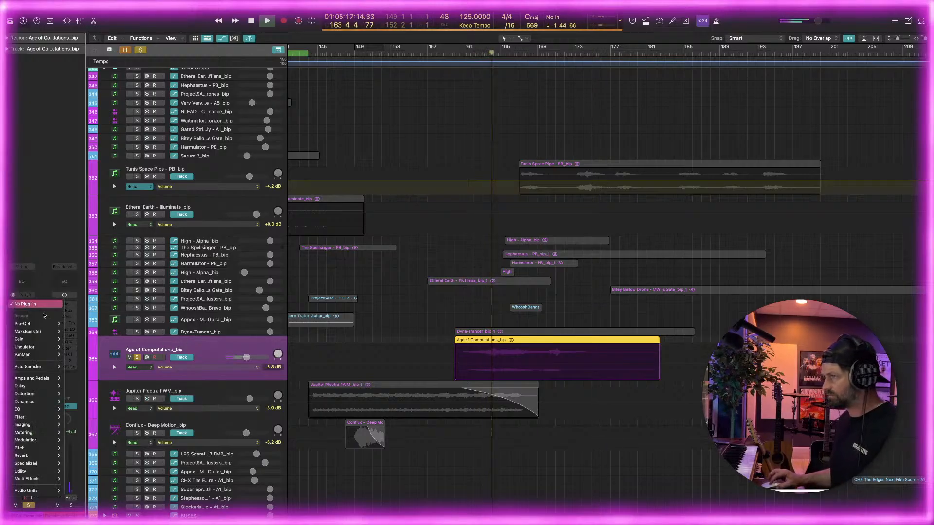
pyautogui.moveTo(53, 324)
pyautogui.press('Return')
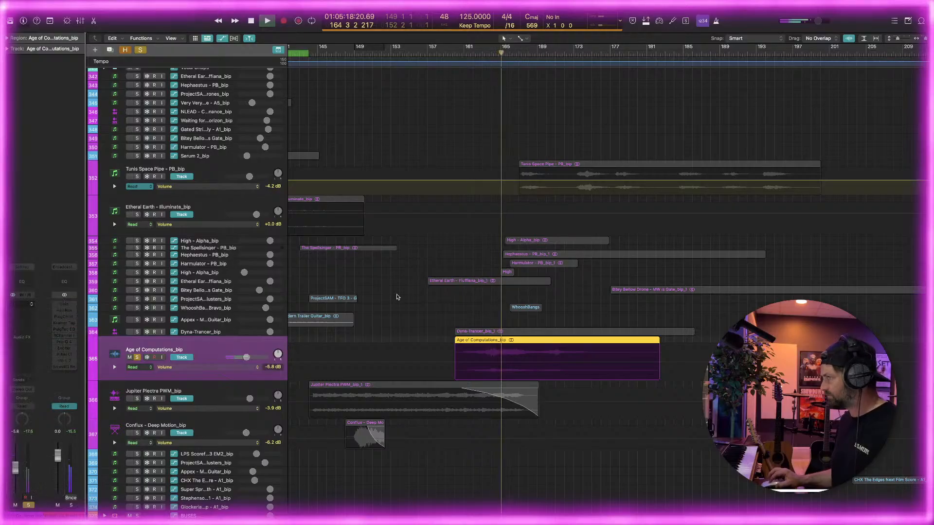
pyautogui.moveTo(314, 307); pyautogui.dragTo(350, 203)
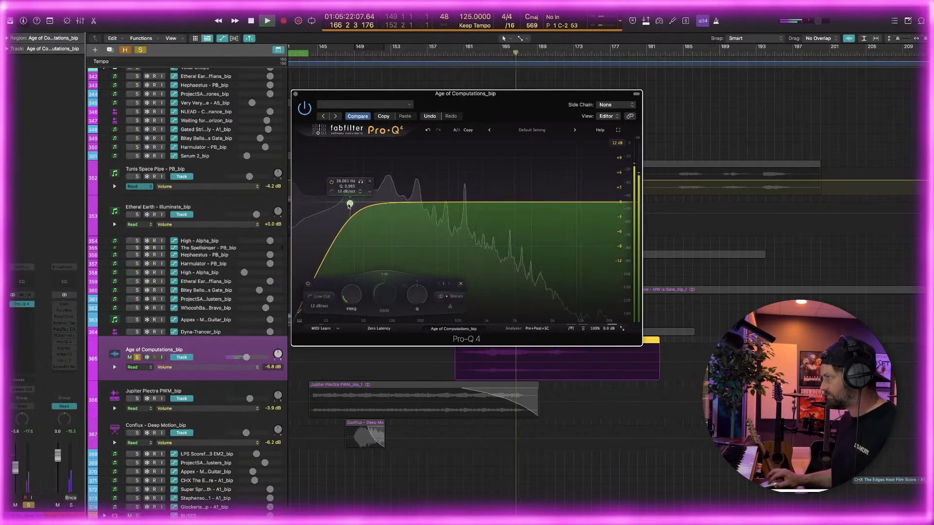
pyautogui.doubleClick(464, 202)
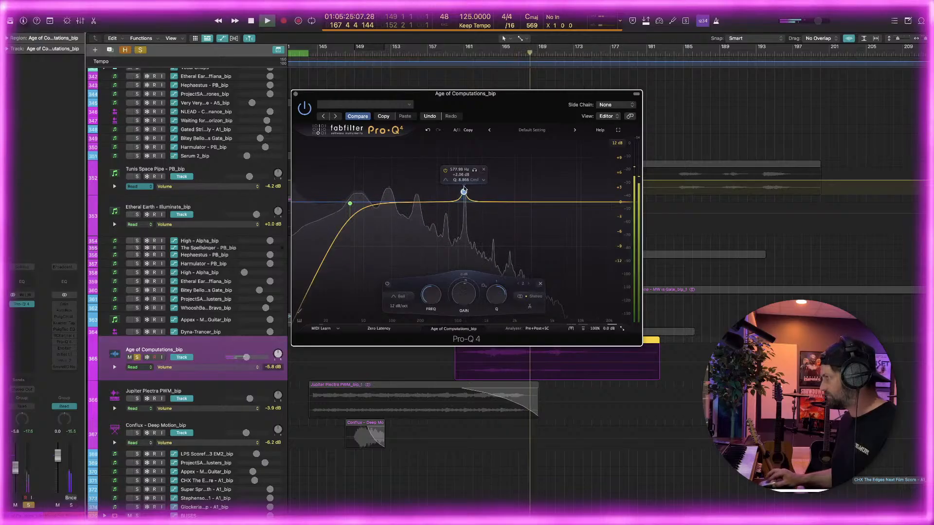
pyautogui.moveTo(464, 202)
pyautogui.mouseDown()
pyautogui.moveTo(465, 184)
pyautogui.moveTo(465, 213)
pyautogui.mouseUp()
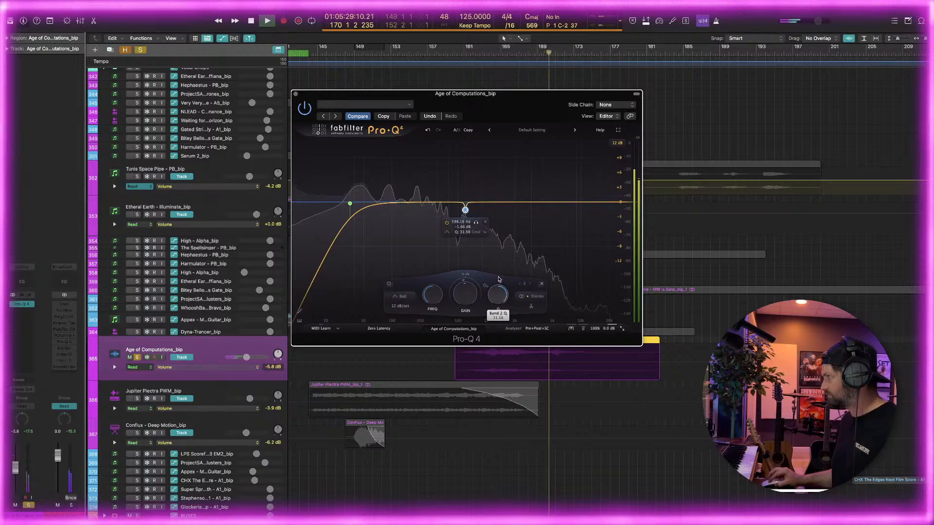
# Add a dynamic cut band at about 118 Hz with near-zero static gain, and replay from about bar 163
pyautogui.moveTo(394, 202); pyautogui.dragTo(396, 215)
pyautogui.moveTo(430, 286); pyautogui.dragTo(432, 286)
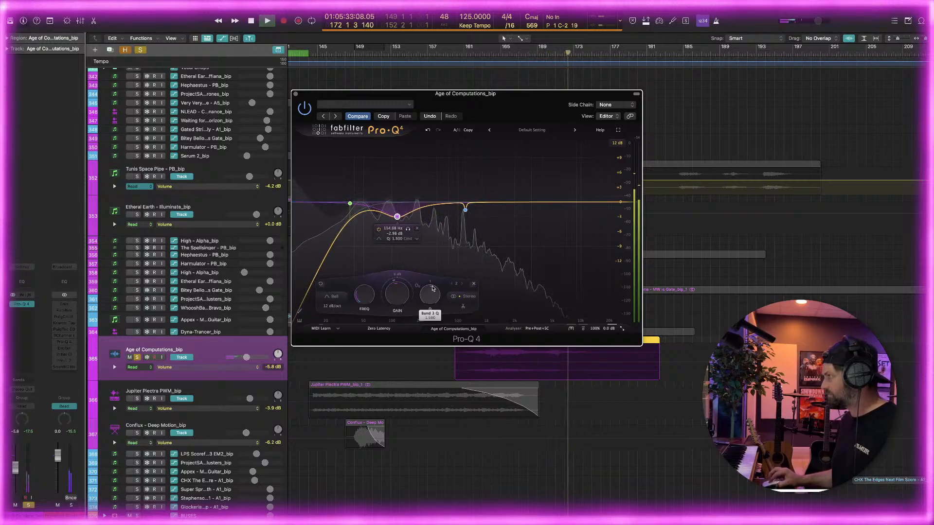
pyautogui.moveTo(397, 217); pyautogui.dragTo(401, 205)
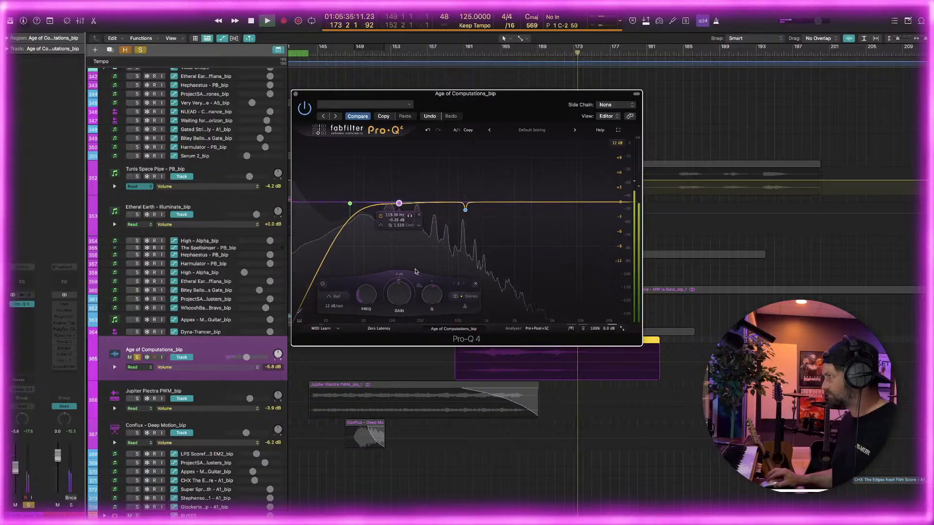
pyautogui.moveTo(401, 282); pyautogui.dragTo(378, 289)
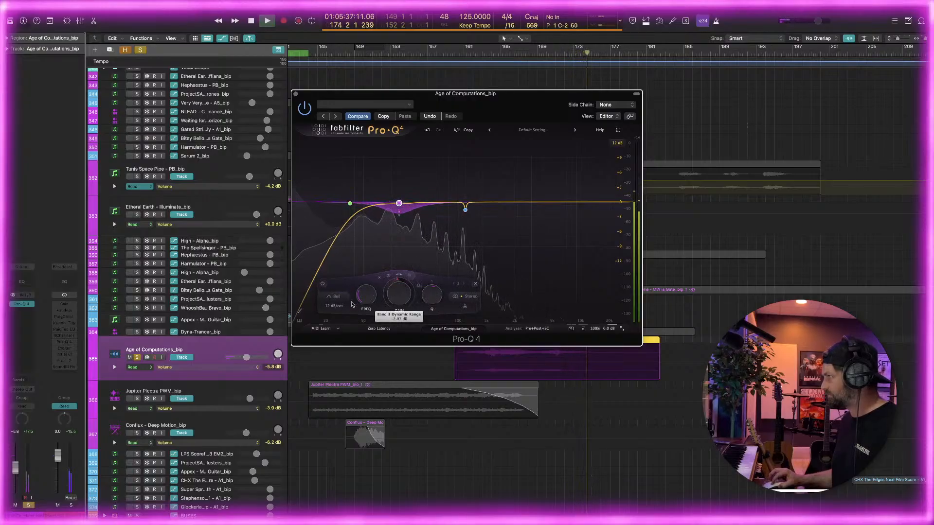
pyautogui.click(489, 55)
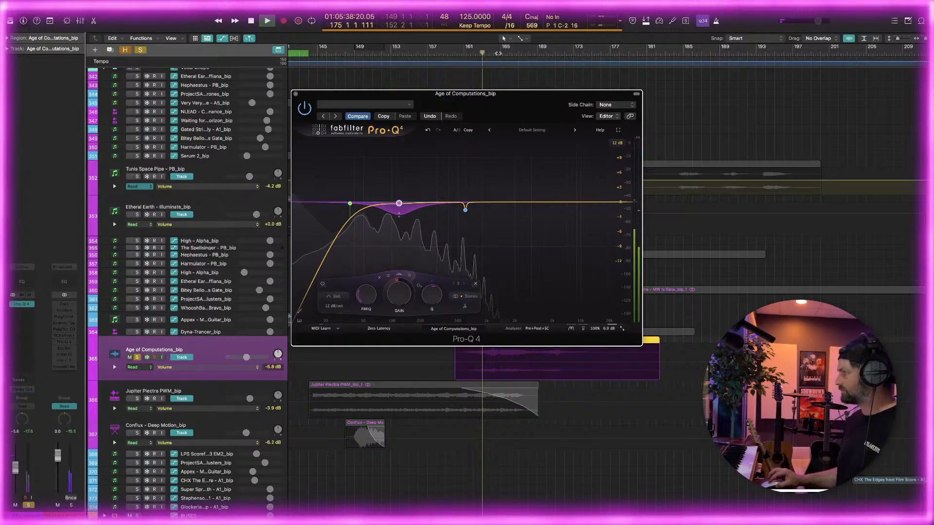
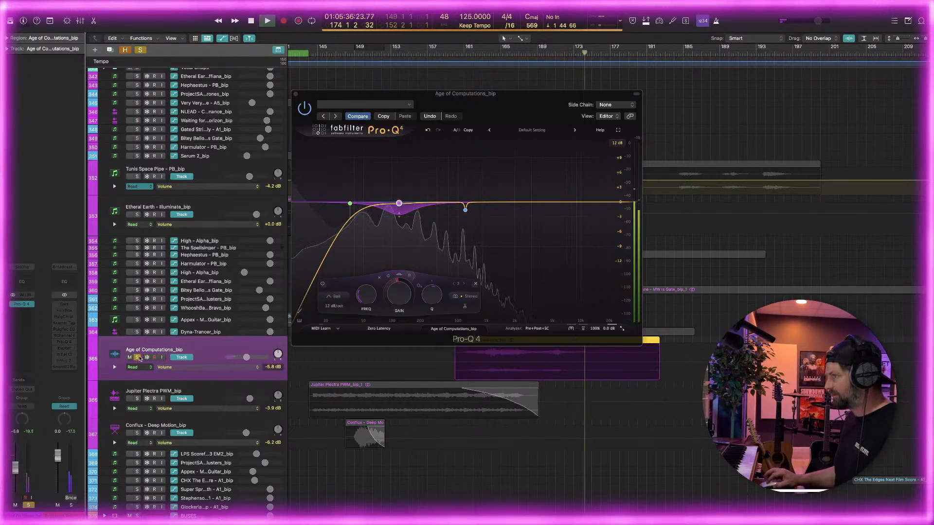
# Unsolo Age of Computations, close Pro-Q 4, and replay the full mix from about bar 161
pyautogui.press('s')
pyautogui.click(456, 123)
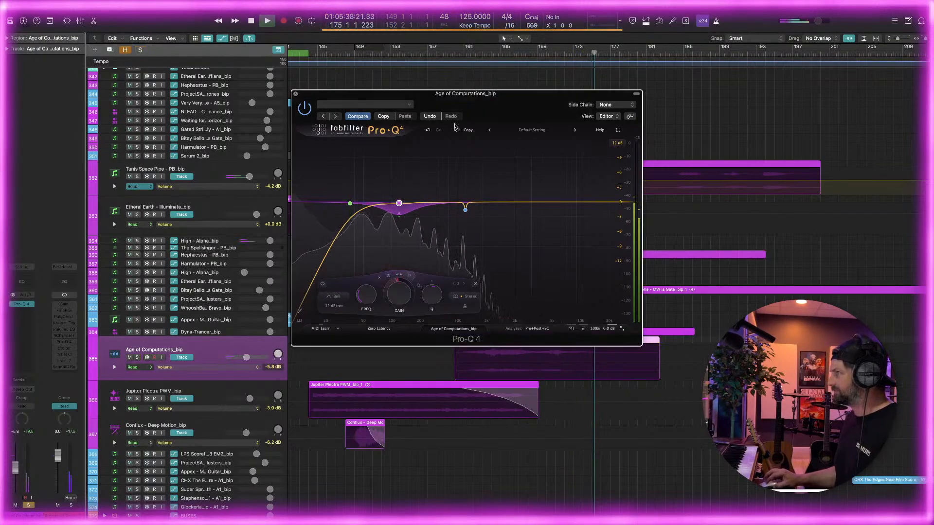
pyautogui.press('super+w')
pyautogui.hscroll(5, 510, 171)
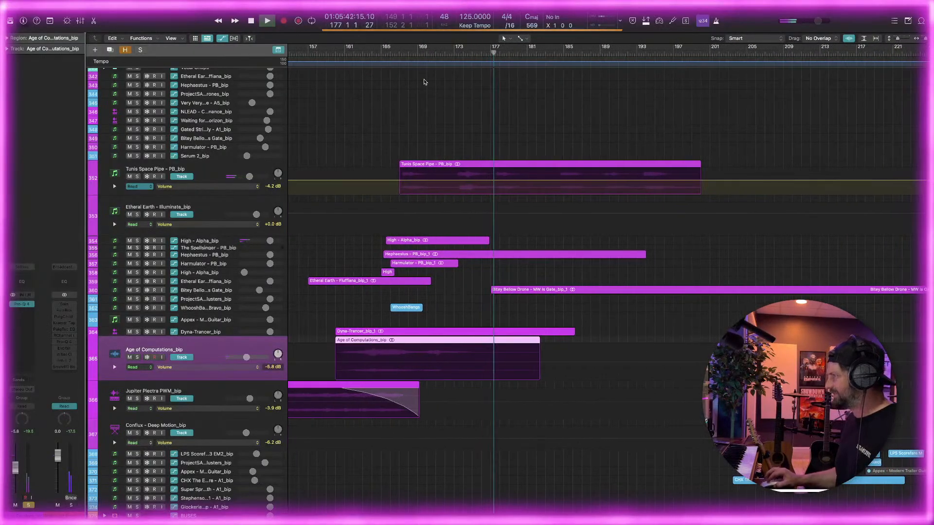
pyautogui.click(351, 55)
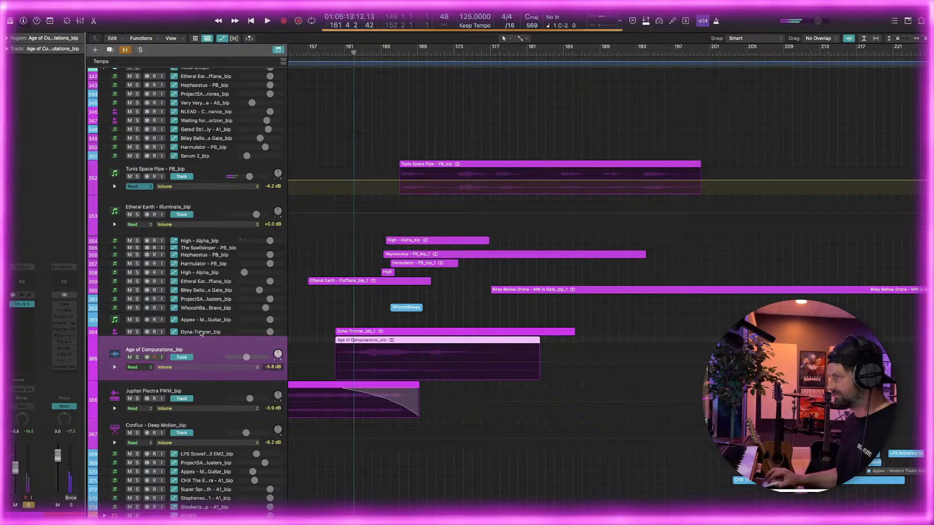
# Solo the Dyna-Trancer track, enlarge it to show its waveform, and audition its region at several points up to about bar 182
pyautogui.click(140, 335)
pyautogui.click(137, 332)
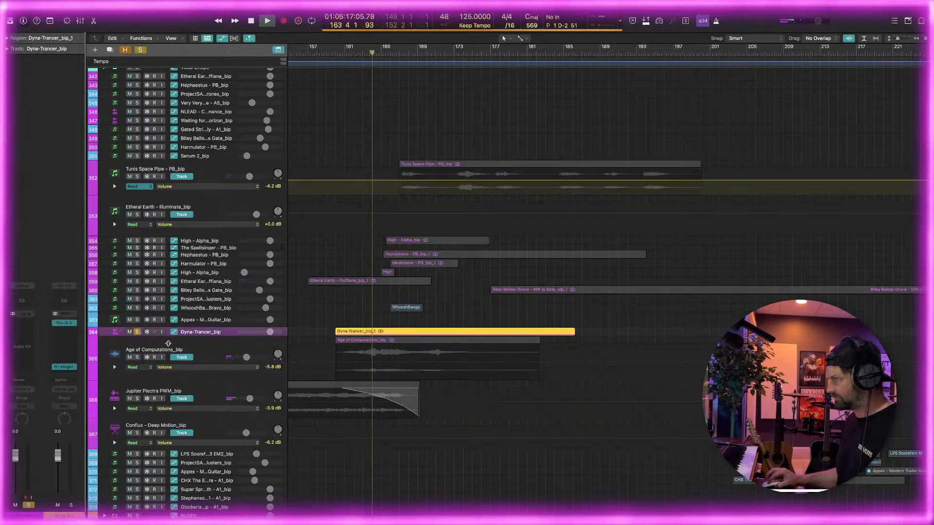
pyautogui.moveTo(171, 337); pyautogui.dragTo(159, 437)
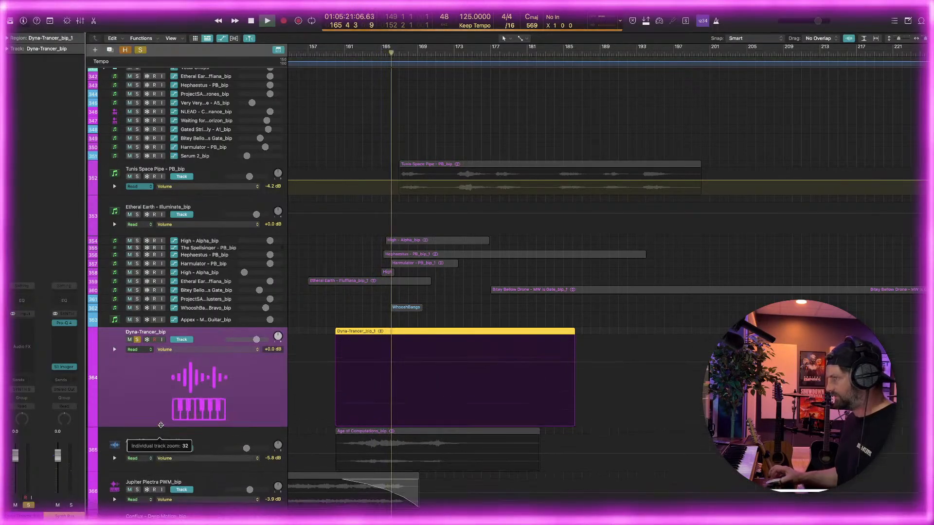
pyautogui.click(473, 54)
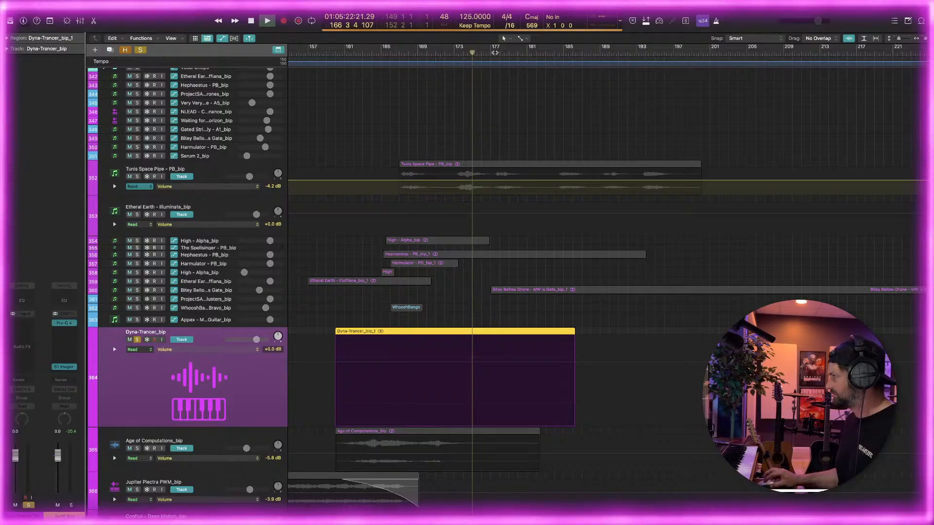
pyautogui.moveTo(494, 52); pyautogui.dragTo(539, 54)
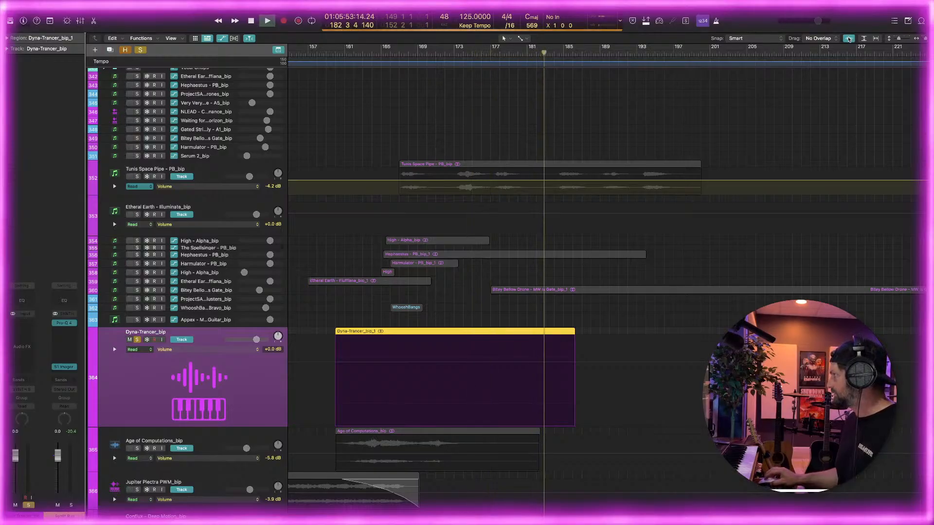
# Turn off the arrangement's waveform zoom, stop playback and unsolo the Dyna-Trancer track
pyautogui.click(849, 38)
pyautogui.moveTo(849, 38)
pyautogui.mouseDown()
pyautogui.moveTo(846, 10)
pyautogui.moveTo(847, 51)
pyautogui.mouseUp()
pyautogui.press('space')
pyautogui.click(137, 340)
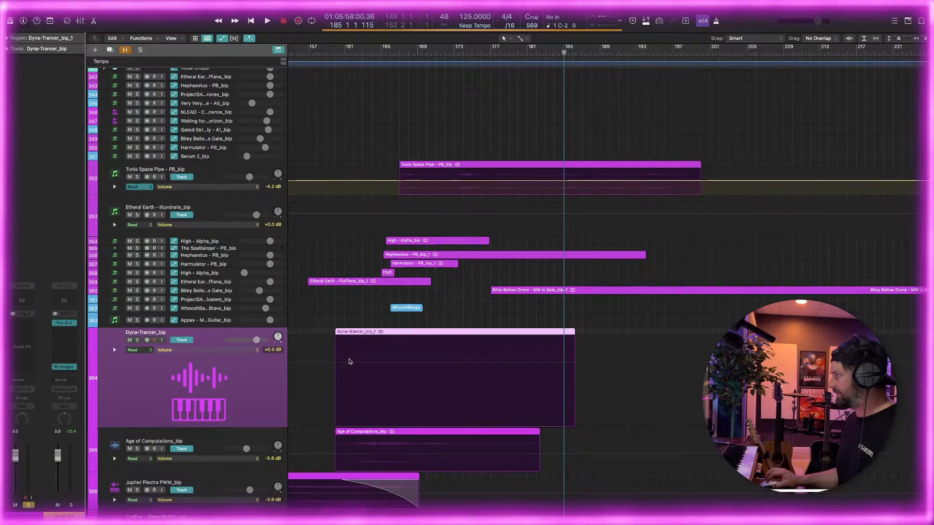
# Compare the Dyna-Trancer region's position with the source tracks and stacks in the upper part of the arrangement
pyautogui.scroll(20, 348, 363)
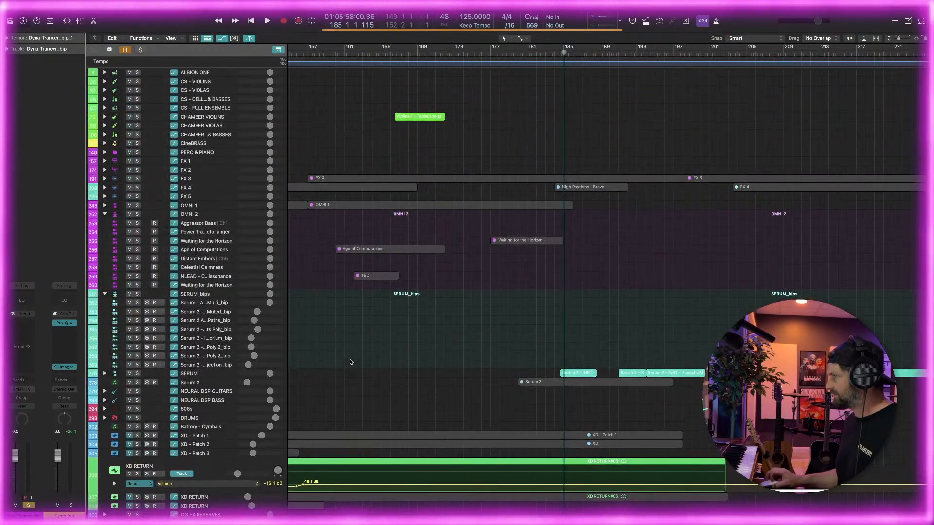
pyautogui.scroll(-20, 350, 362)
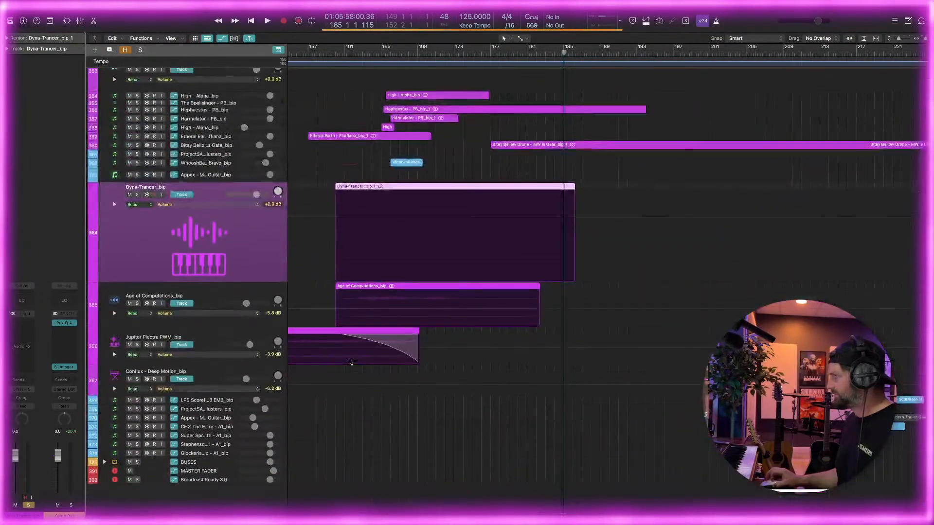
pyautogui.scroll(2, 350, 362)
pyautogui.press('super+Left')
pyautogui.press('super+Left')
pyautogui.press('super+Left')
pyautogui.press('super+Left')
pyautogui.press('super+Right')
pyautogui.press('super+Right')
pyautogui.press('super+Right')
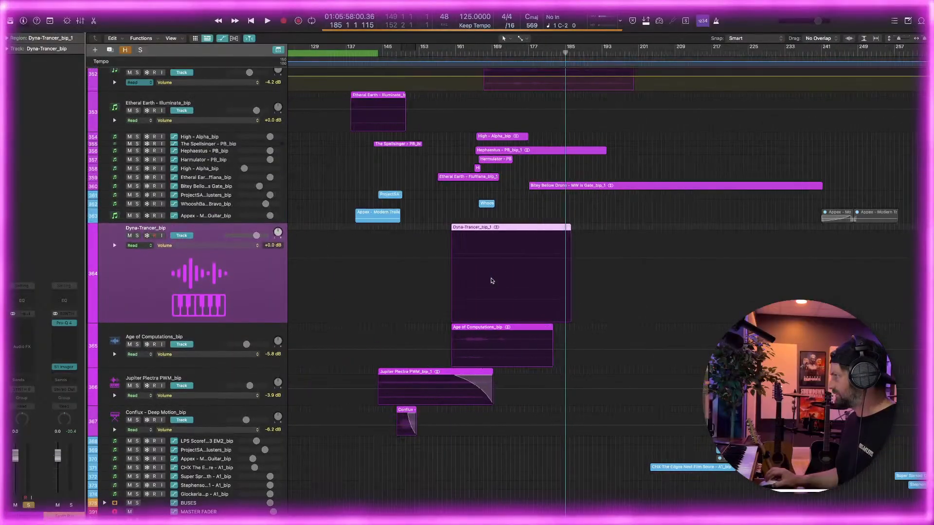
pyautogui.scroll(7, 490, 282)
pyautogui.scroll(15, 474, 265)
pyautogui.press('super+Left')
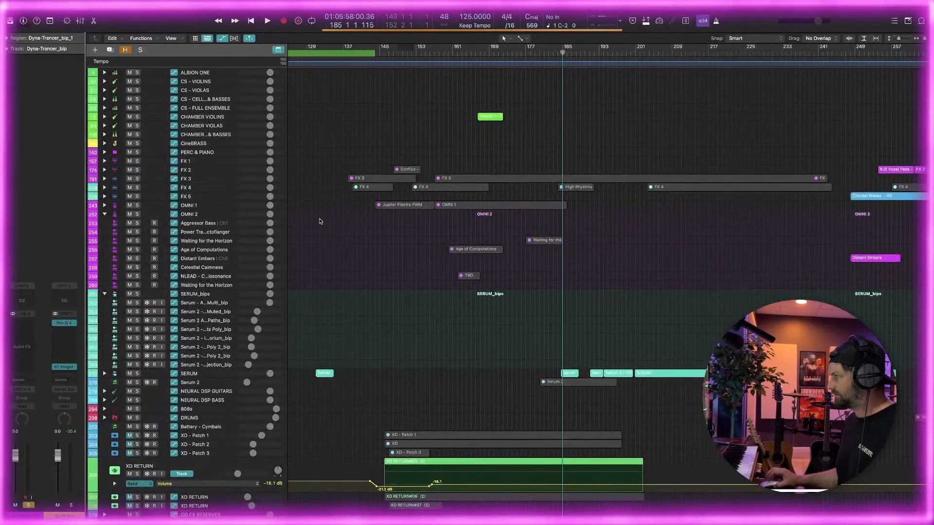
pyautogui.scroll(-20, 320, 221)
pyautogui.scroll(20, 354, 227)
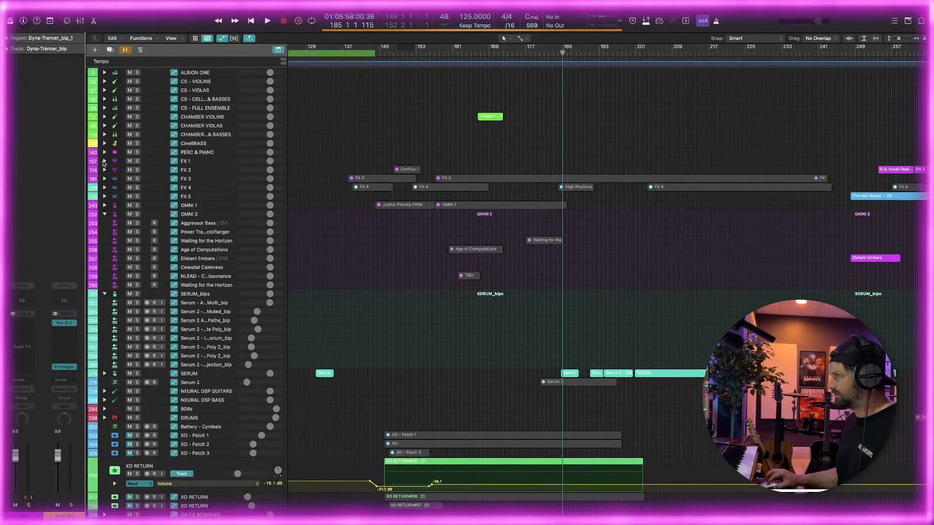
# Inspect the contents of the FX 1 to FX 5 stacks, collapse each again, and return to Dyna-Trancer
pyautogui.click(104, 162)
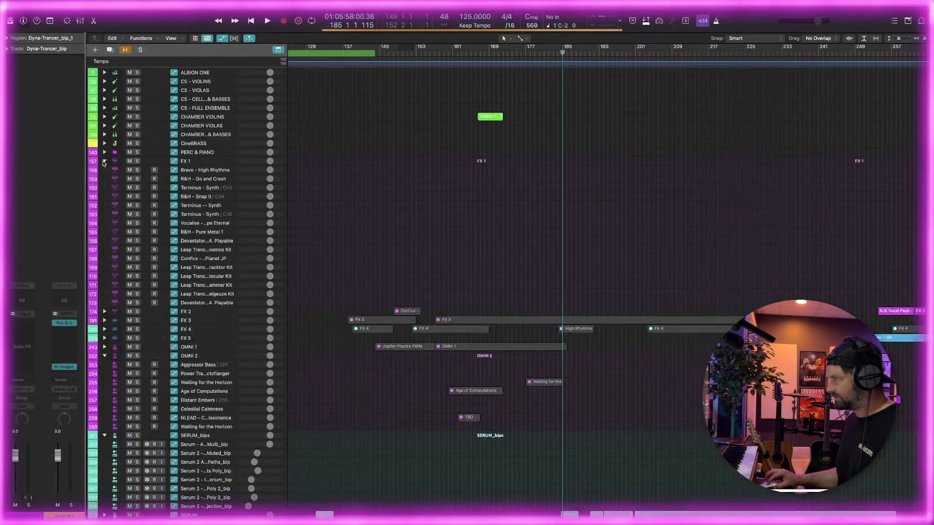
pyautogui.click(104, 162)
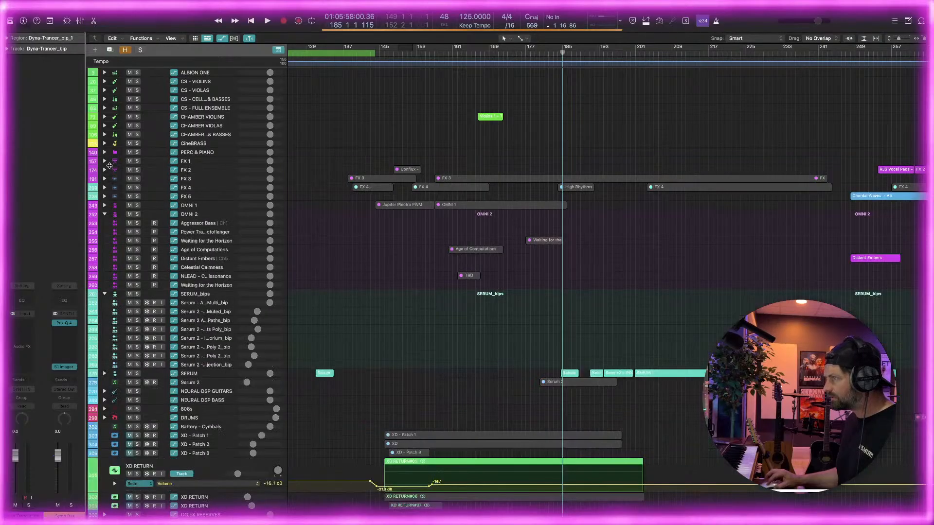
pyautogui.click(104, 170)
pyautogui.click(104, 170)
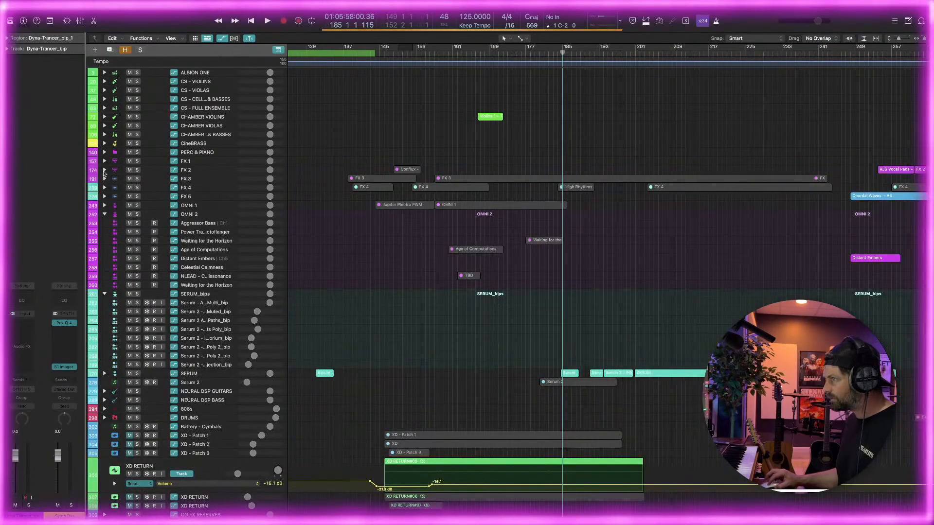
pyautogui.click(104, 171)
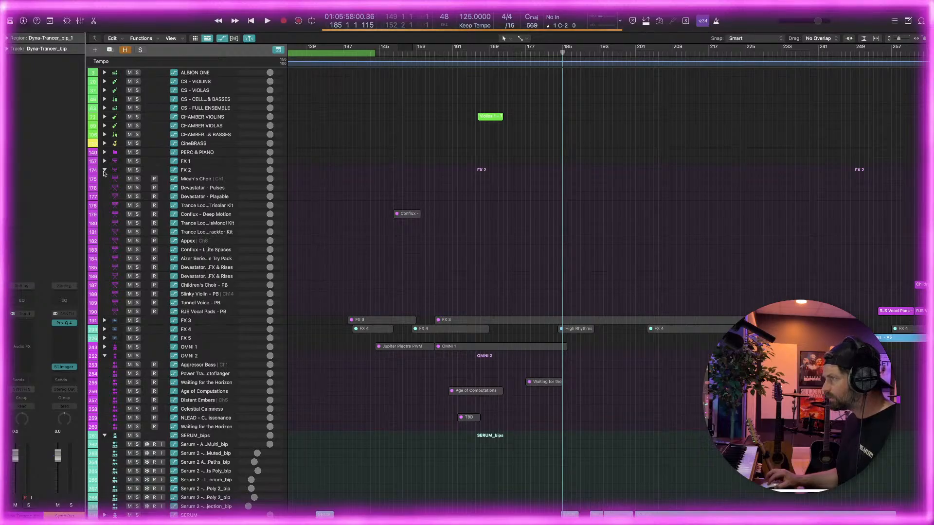
pyautogui.click(104, 170)
pyautogui.click(104, 179)
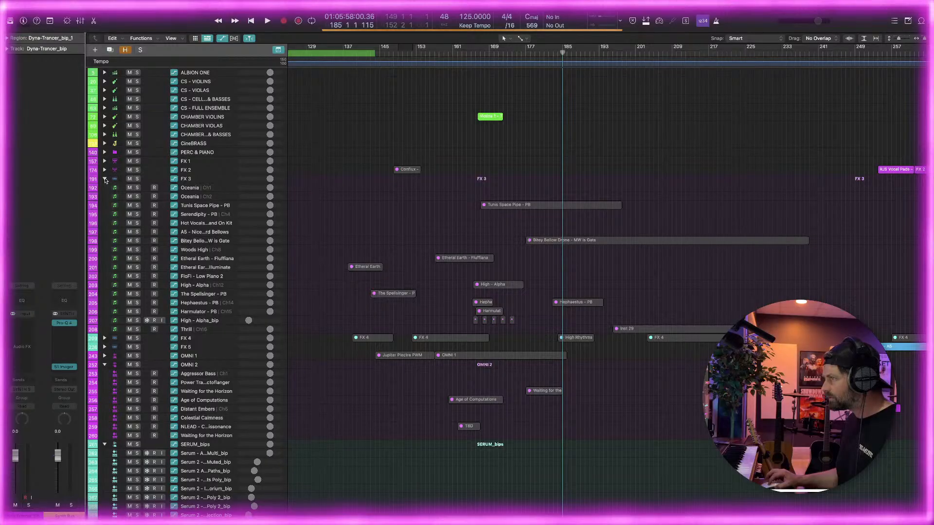
pyautogui.click(105, 180)
pyautogui.click(105, 188)
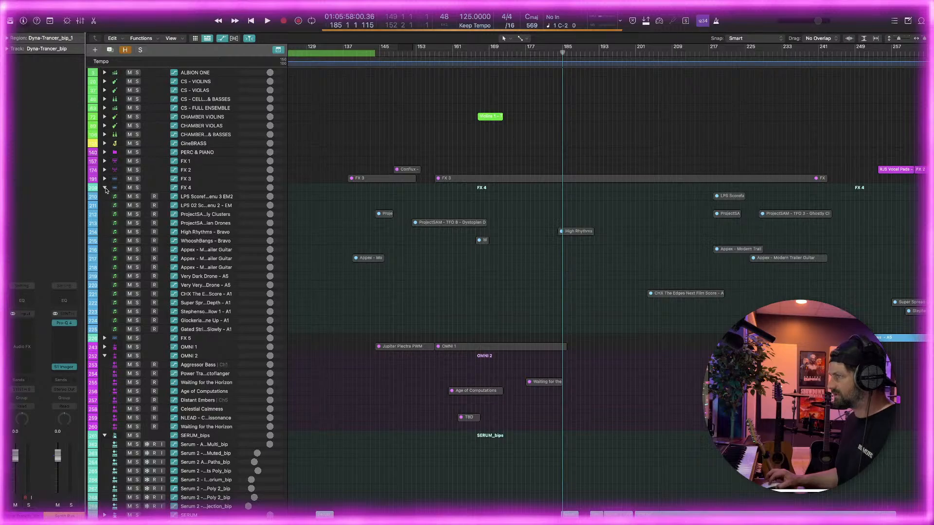
pyautogui.click(105, 188)
pyautogui.click(105, 197)
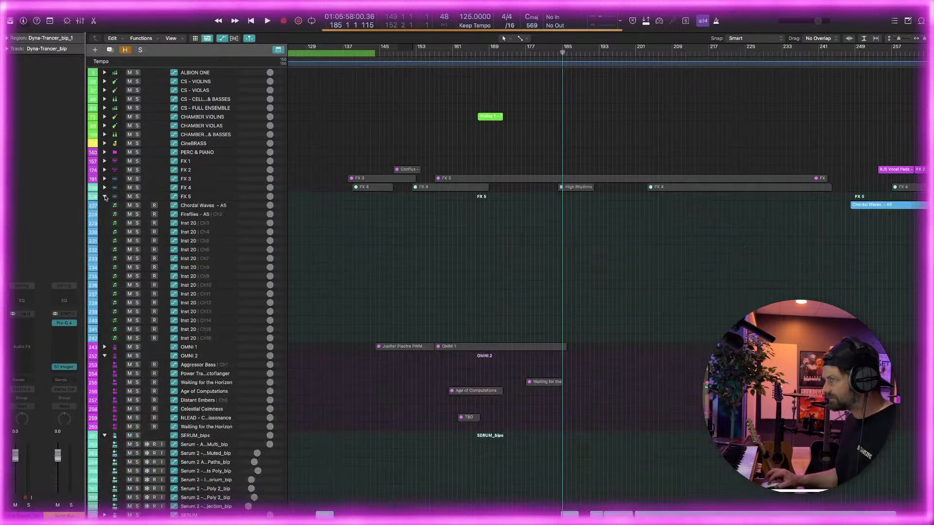
pyautogui.click(104, 198)
pyautogui.scroll(-15, 519, 334)
pyautogui.scroll(2, 519, 333)
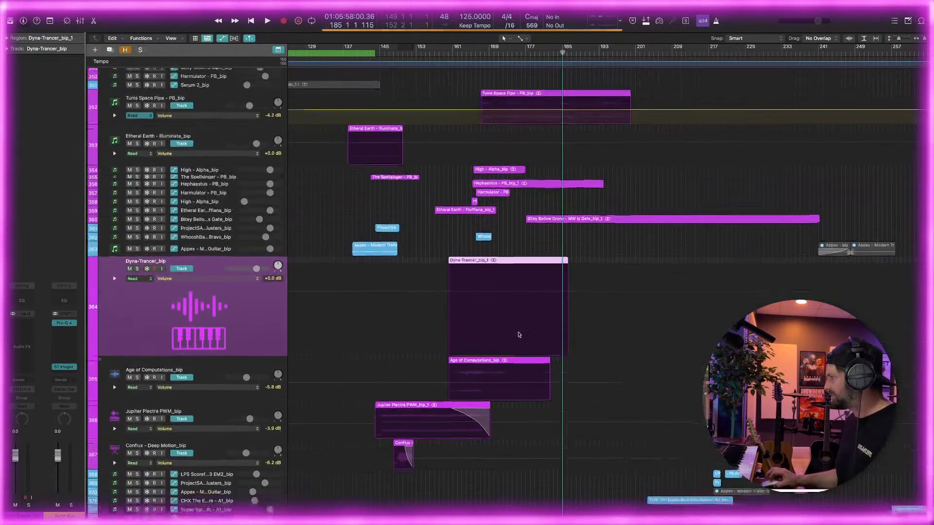
pyautogui.scroll(-1, 519, 333)
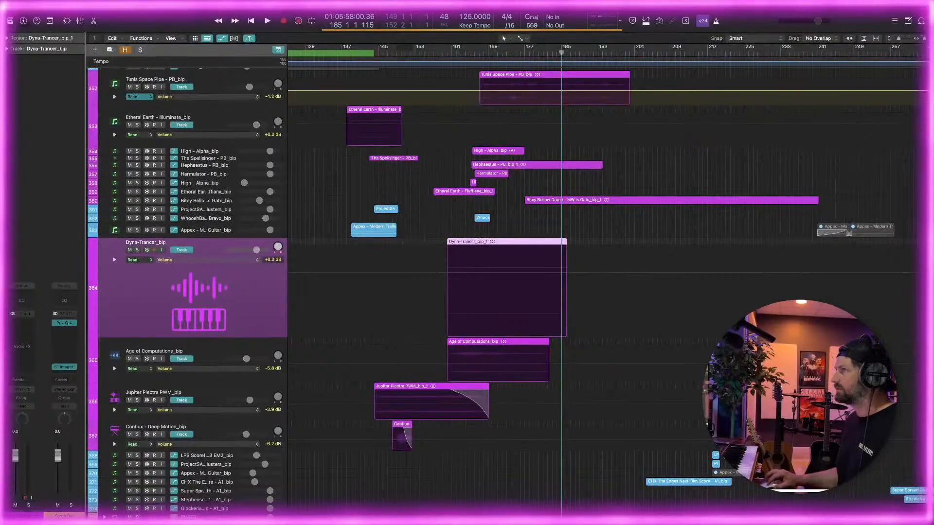
# Show the color palette and try recoloring the Dyna-Trancer track and its region red, undoing each change
pyautogui.click(193, 4)
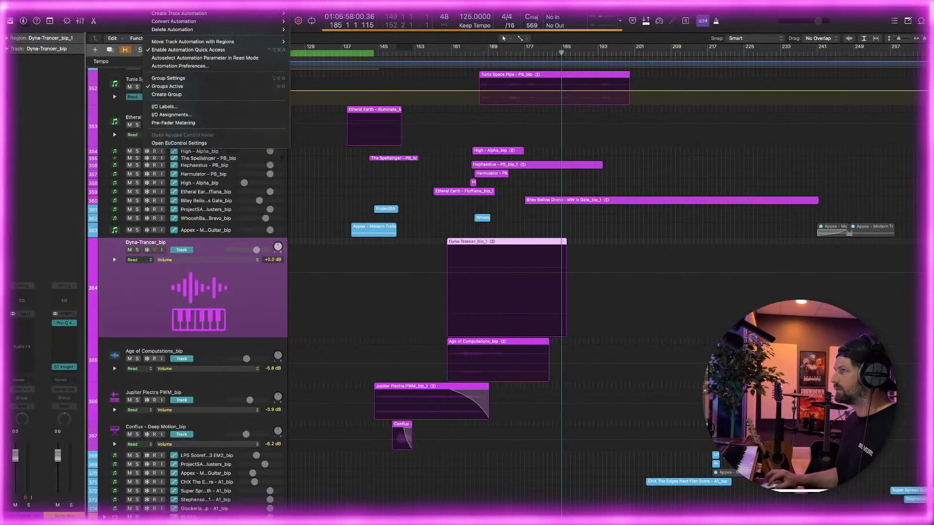
pyautogui.moveTo(172, 3)
pyautogui.click(184, 143)
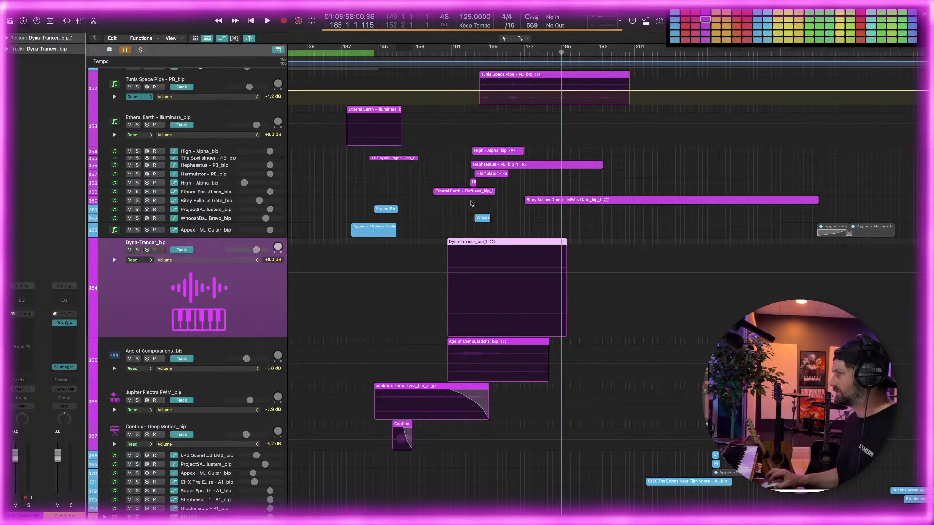
pyautogui.click(607, 239)
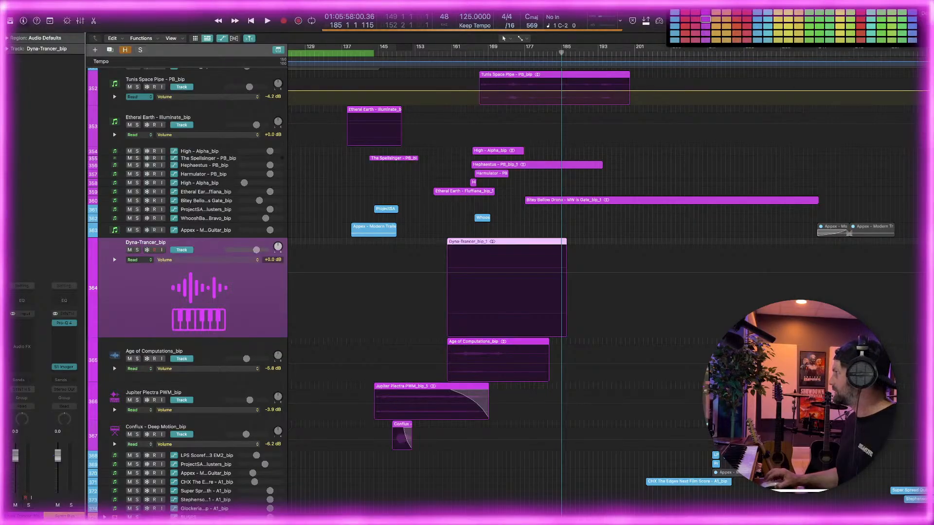
pyautogui.click(685, 13)
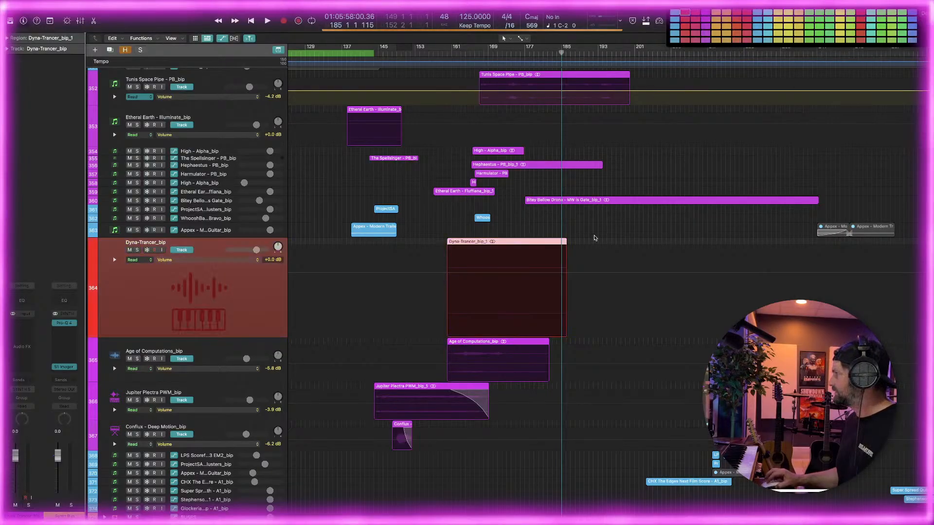
pyautogui.press('super+z')
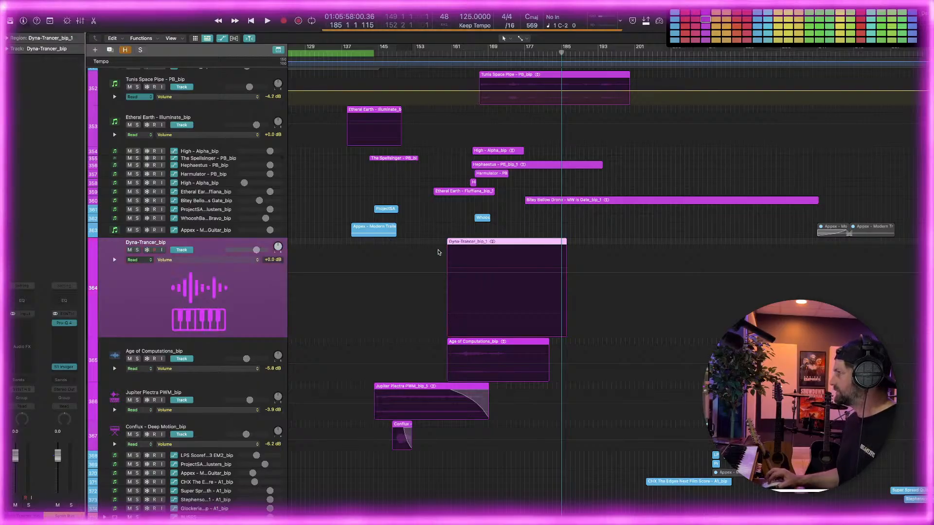
pyautogui.click(685, 14)
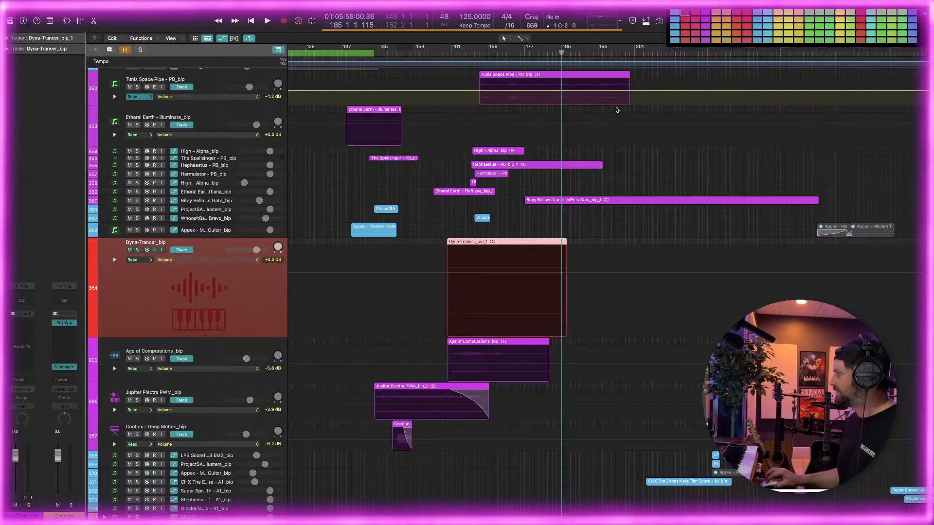
pyautogui.press('super+z')
# Try red on the Appex Modern Trailer Guitar track and the Dyna-Trancer region, undo both color changes, and close the palette
pyautogui.click(213, 232)
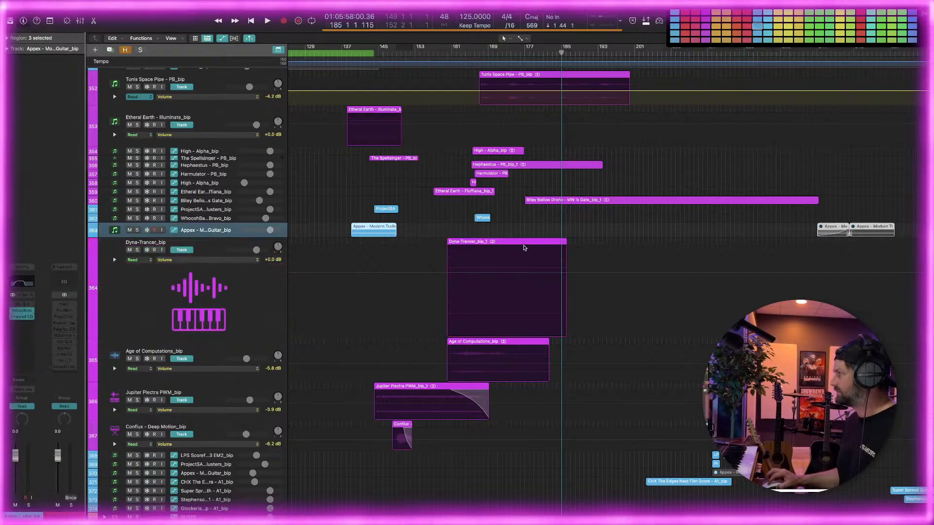
pyautogui.click(686, 14)
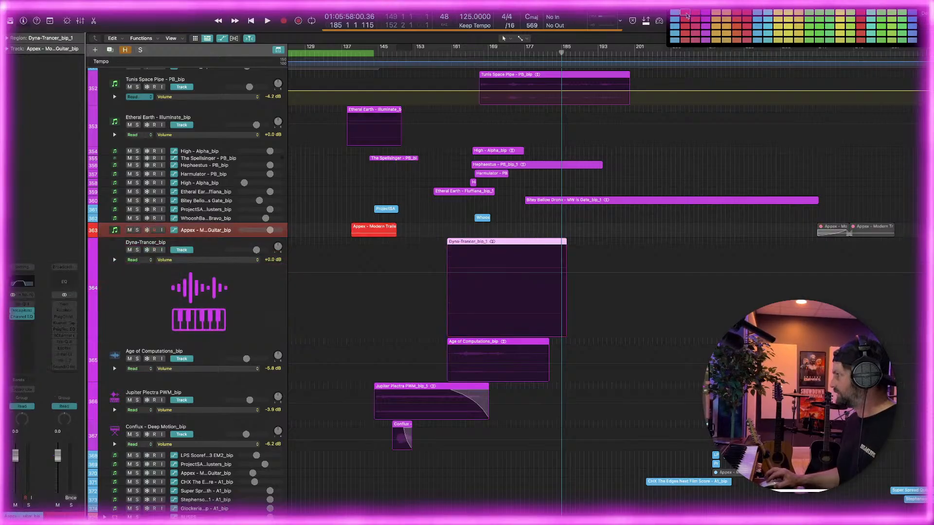
pyautogui.press('super+z')
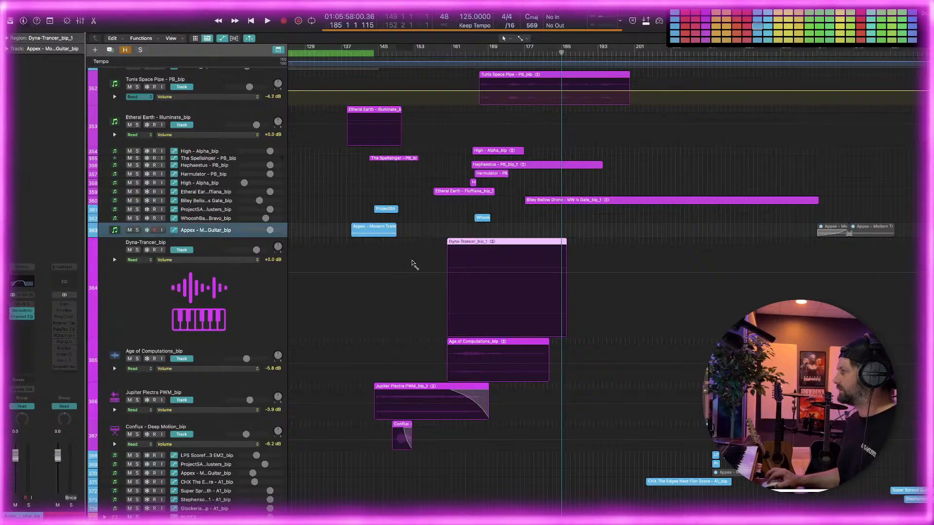
pyautogui.click(556, 246)
pyautogui.click(552, 242)
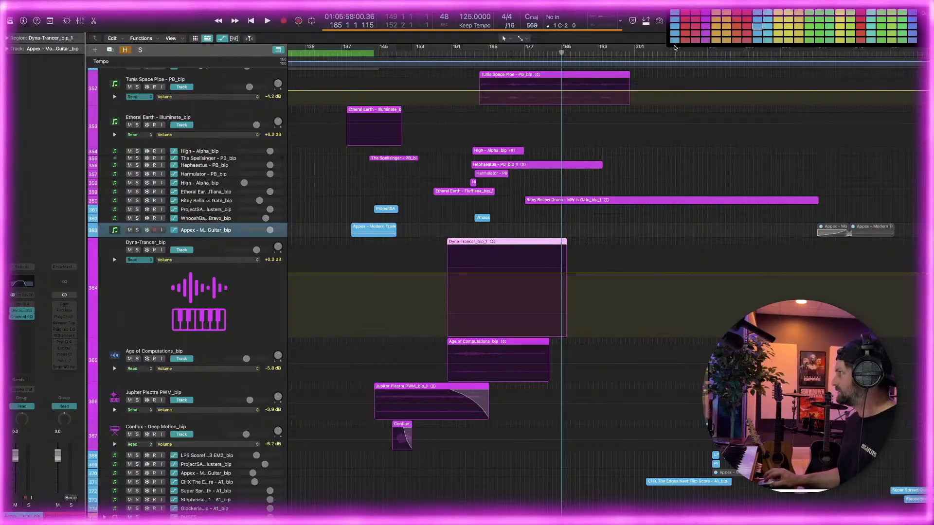
pyautogui.click(686, 14)
pyautogui.press('super+z')
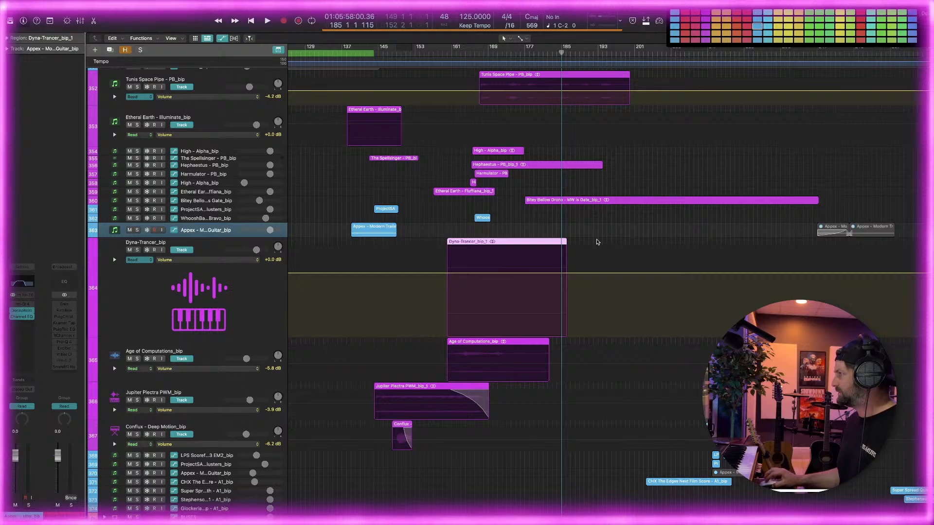
pyautogui.click(589, 243)
pyautogui.hotkey('alt', 'c')
# Expand the FX 3 stack and compare its source regions with the bounced regions around Dyna-Trancer
pyautogui.press('super+Left')
pyautogui.press('super+Left')
pyautogui.press('super+Left')
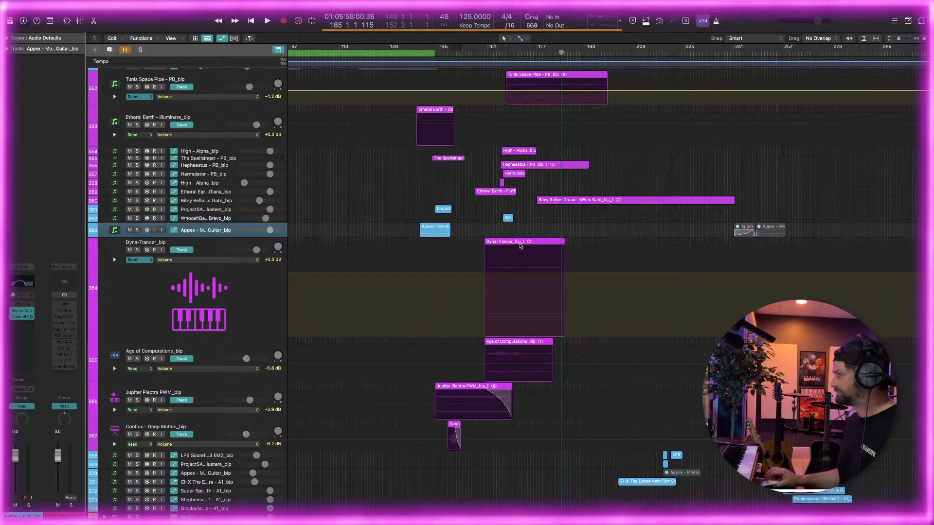
pyautogui.press('super+Right')
pyautogui.press('super+Right')
pyautogui.press('super+Right')
pyautogui.press('super+Right')
pyautogui.scroll(15, 477, 246)
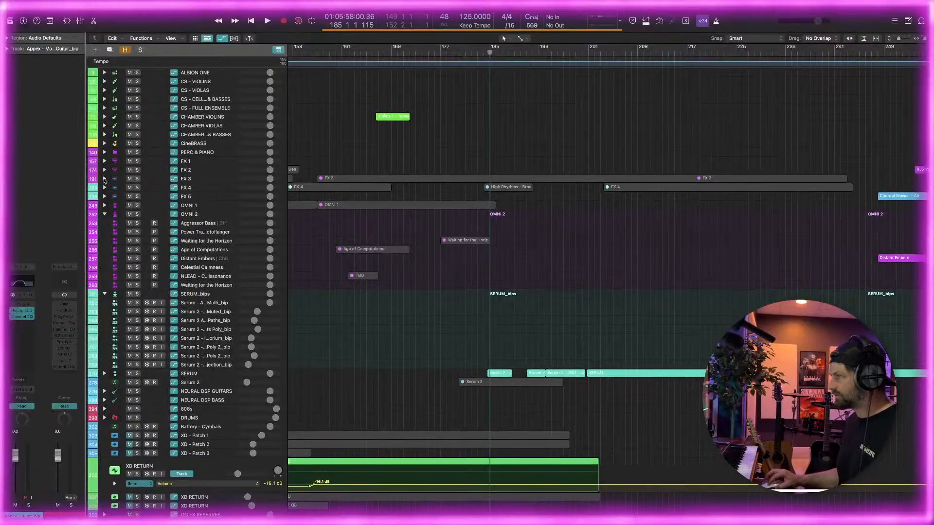
pyautogui.click(104, 179)
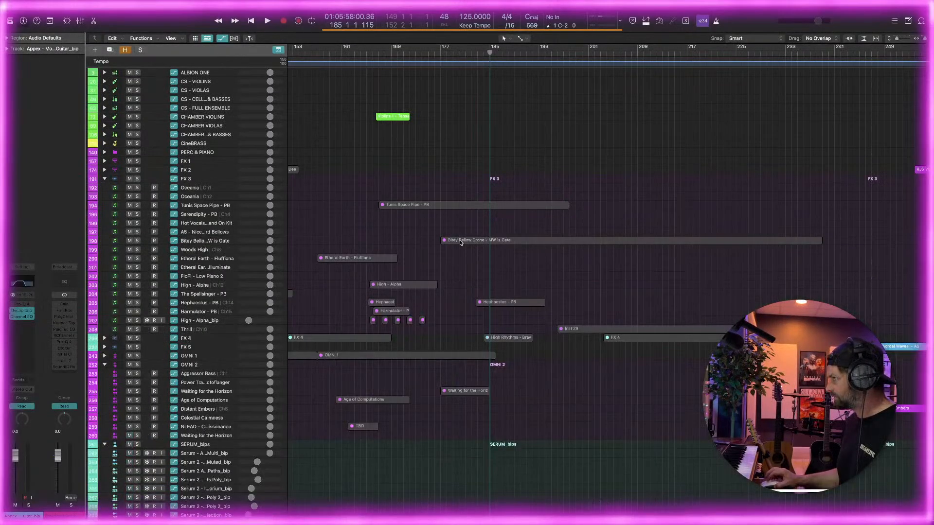
pyautogui.scroll(-15, 458, 243)
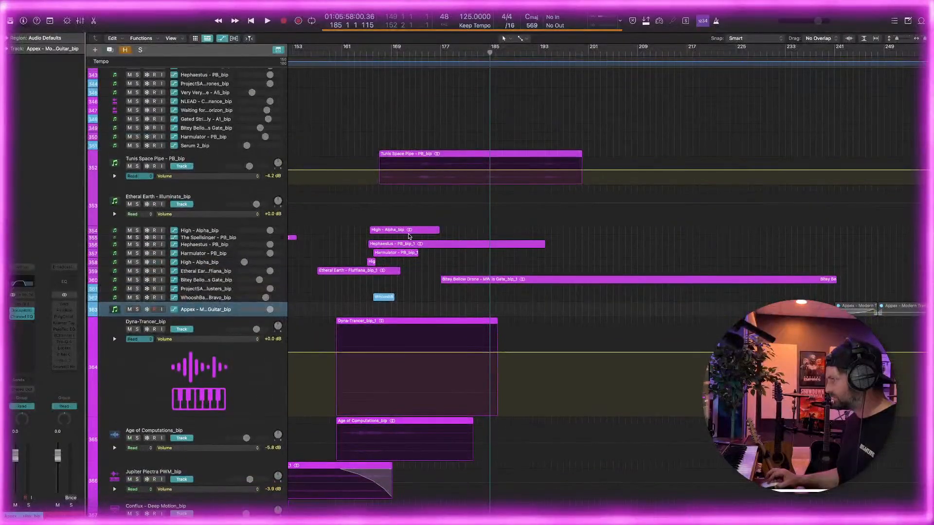
pyautogui.scroll(15, 409, 237)
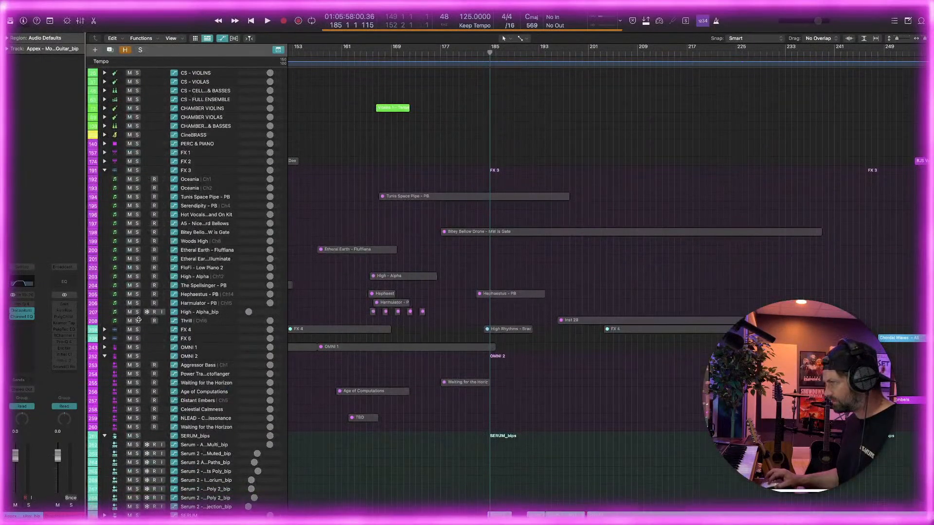
# Expand the FX 4 and FX 5 stacks and look through their tracks for Dyna-Trancer's source
pyautogui.click(103, 330)
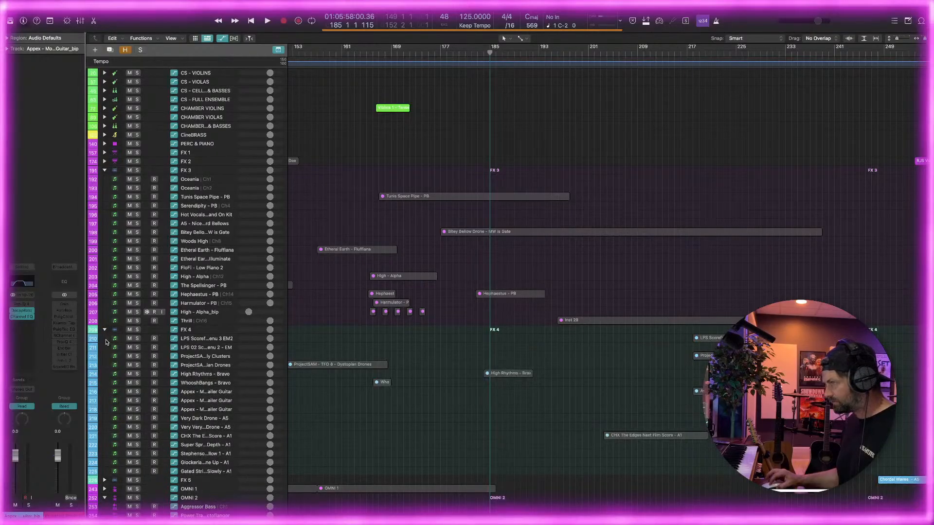
pyautogui.scroll(-3, 104, 389)
pyautogui.click(104, 428)
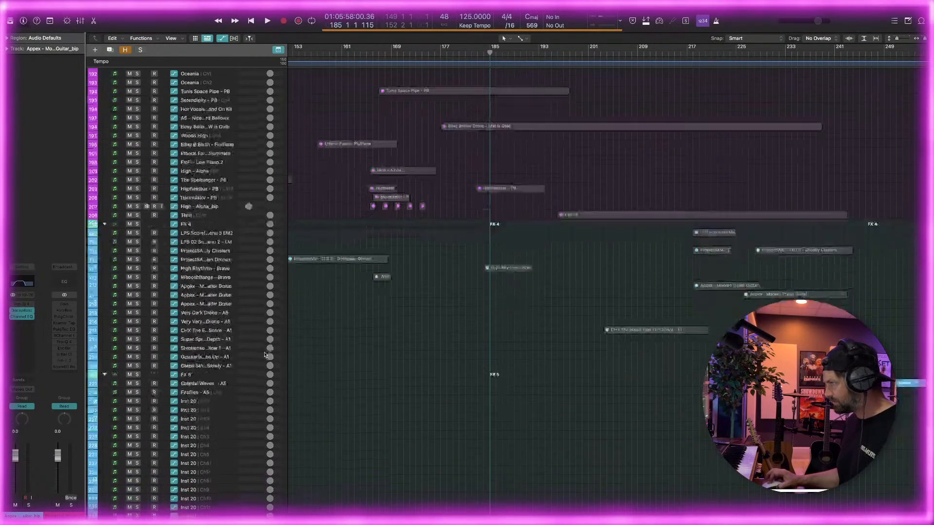
pyautogui.scroll(-15, 263, 351)
pyautogui.scroll(-4, 264, 351)
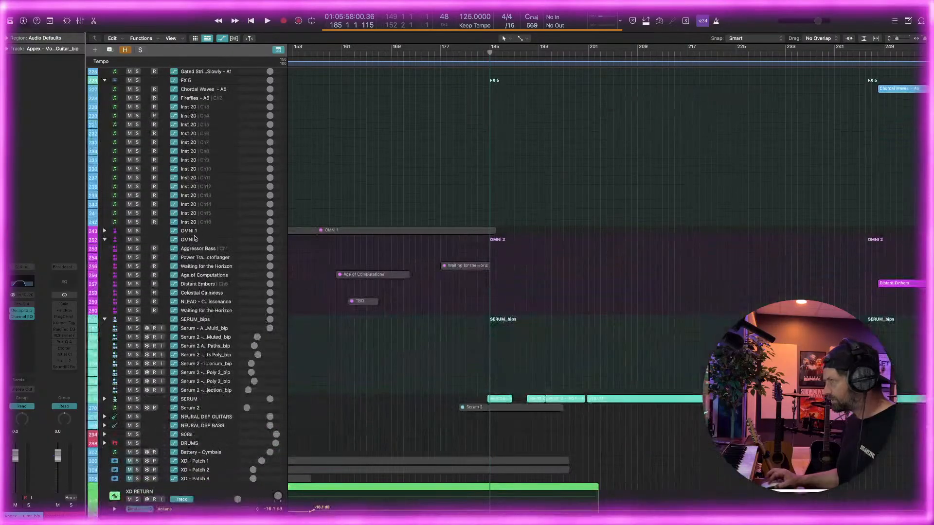
# Expand the OMNI 1 stack and open its Dyna-Trancer region in the Piano Roll
pyautogui.click(104, 232)
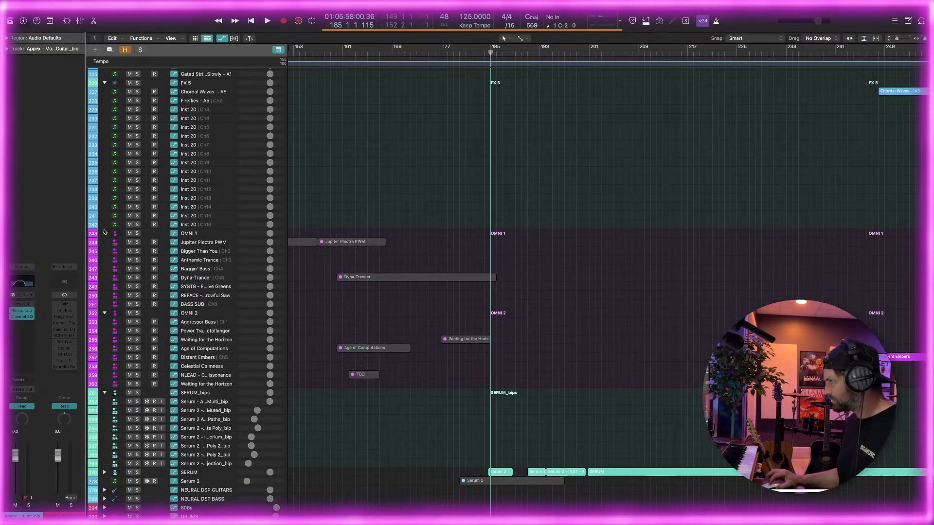
pyautogui.click(372, 280)
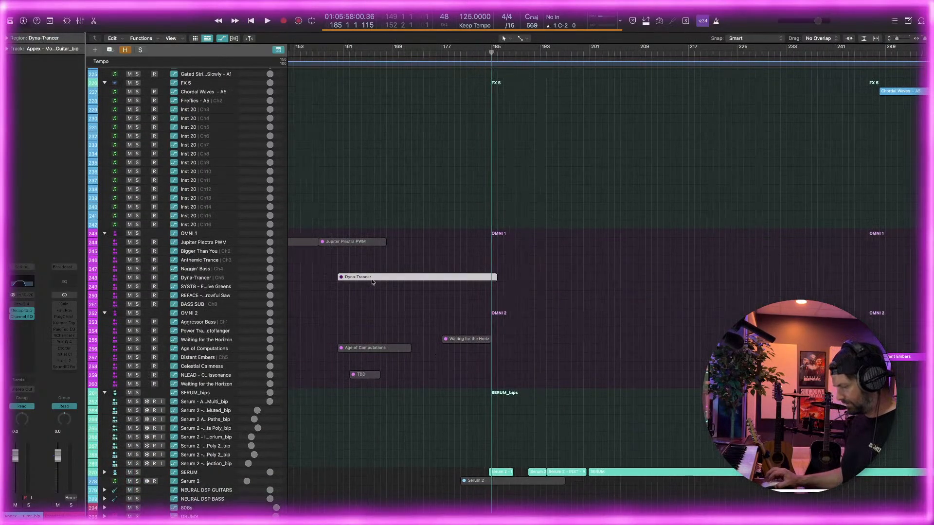
pyautogui.doubleClick(383, 280)
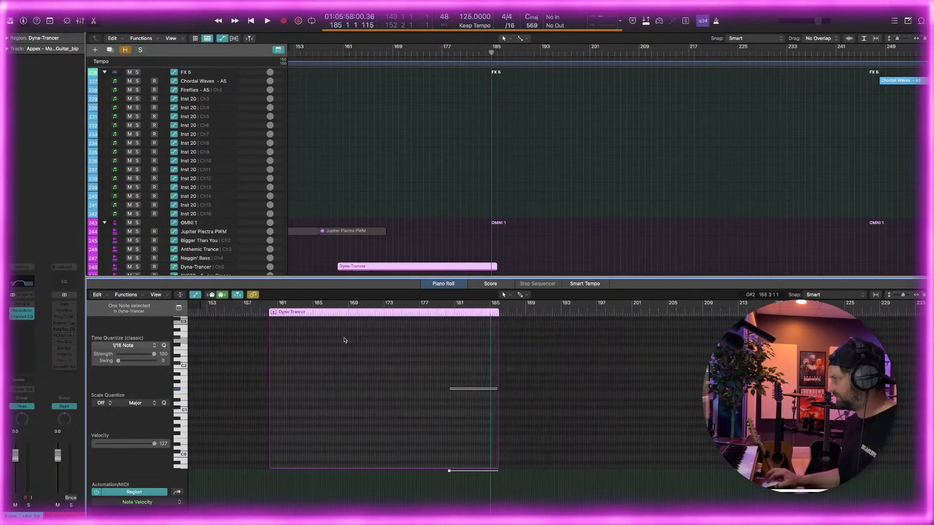
# Examine the notes across the Dyna-Trancer region's pitch range, close the editor, and reselect the source region
pyautogui.scroll(-4, 406, 262)
pyautogui.scroll(10, 445, 362)
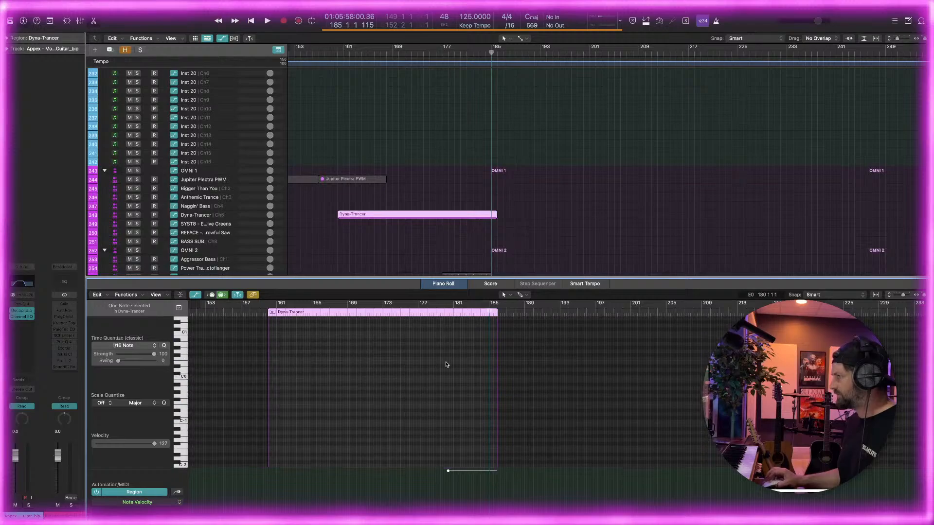
pyautogui.scroll(-1, 135, 72)
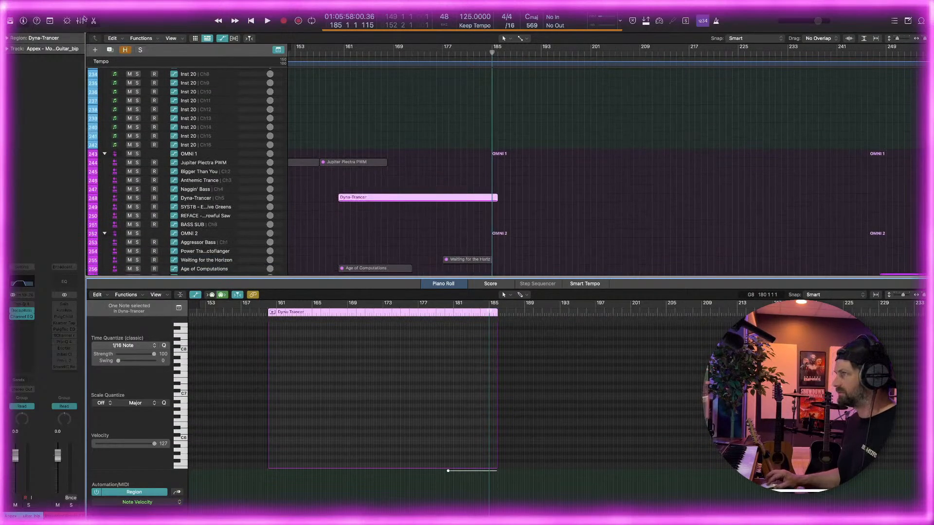
pyautogui.press('e')
pyautogui.scroll(-1, 341, 218)
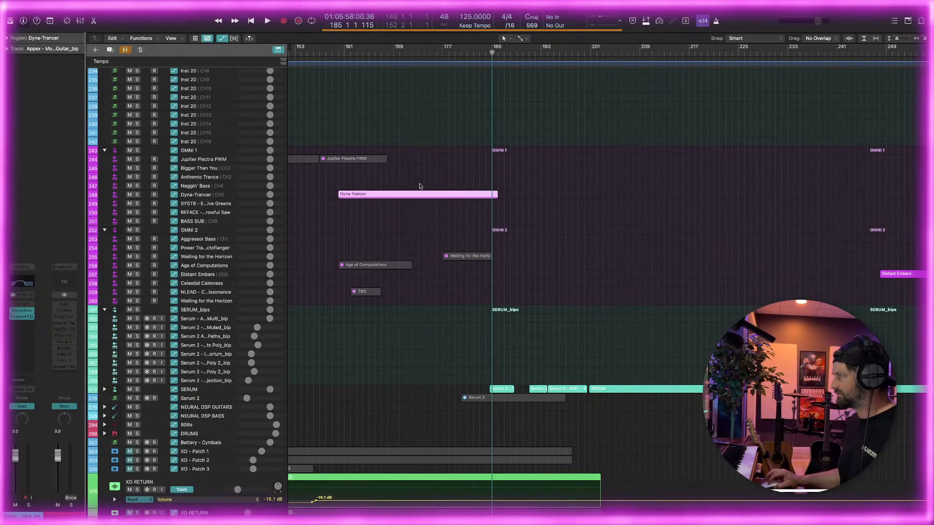
pyautogui.click(423, 196)
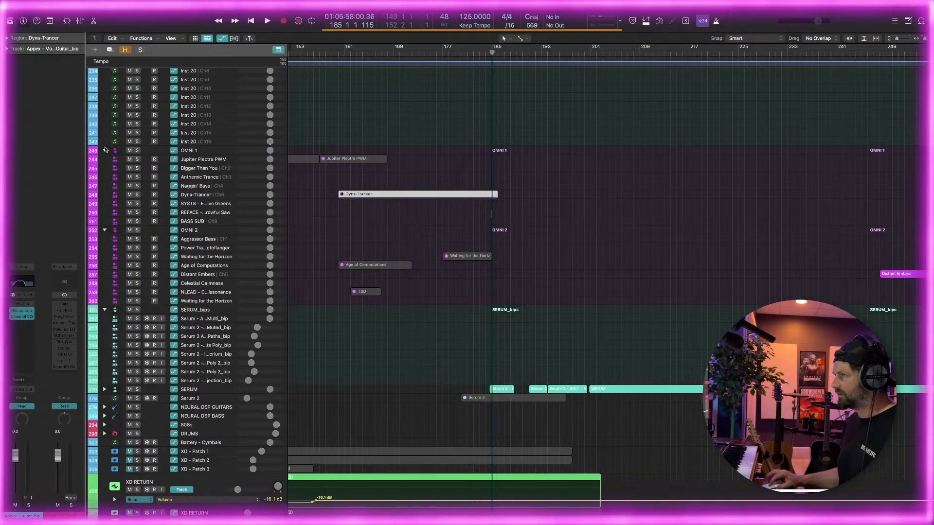
# Reduce the height of the Dyna-Trancer_bip track and mute its region
pyautogui.scroll(-15, 462, 204)
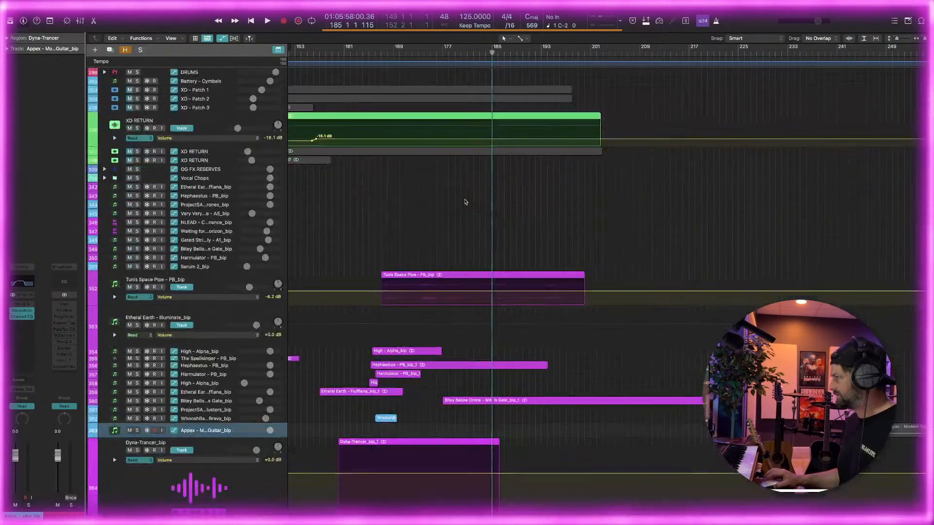
pyautogui.moveTo(157, 386); pyautogui.dragTo(175, 314)
pyautogui.click(453, 293)
pyautogui.hotkey('ctrl', 'm')
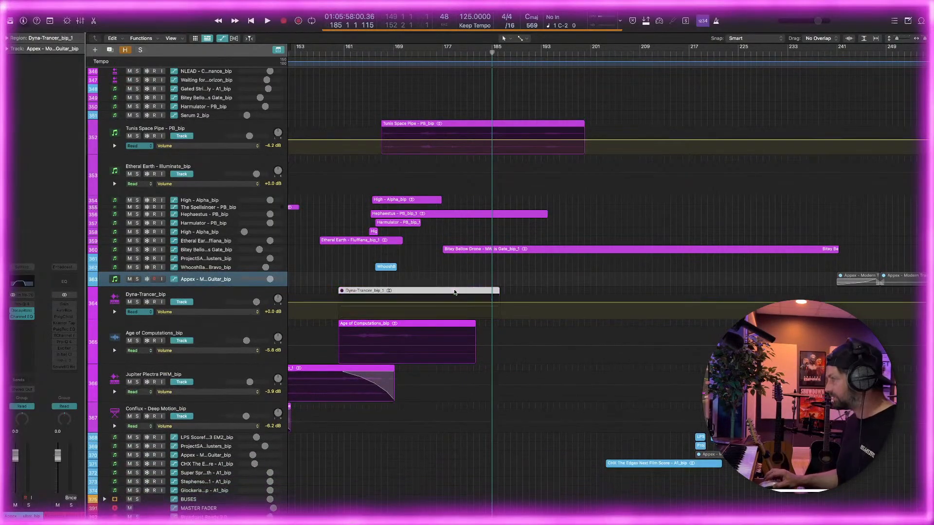
pyautogui.scroll(-2, 378, 192)
pyautogui.hscroll(-3, 378, 192)
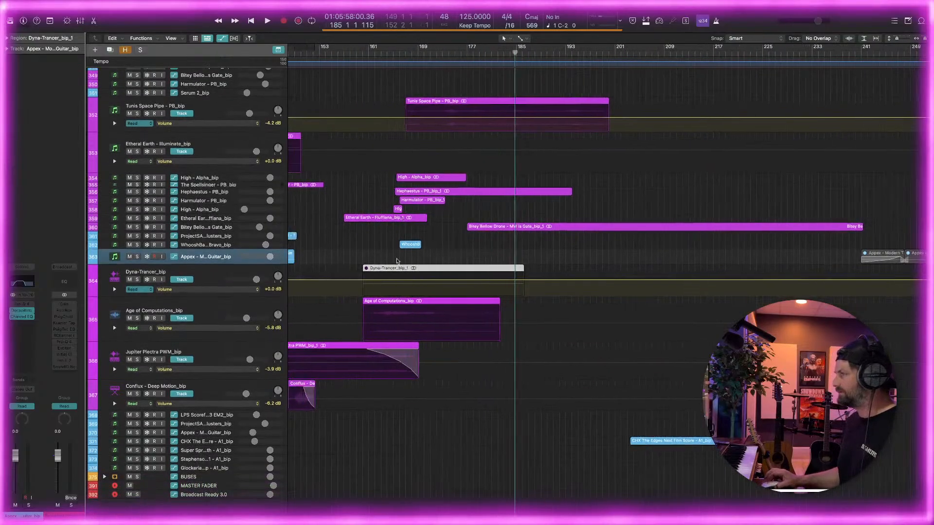
# Play the arrangement from bar 161 and select the Jupiter Plectra PWM_bip track while listening
pyautogui.click(383, 53)
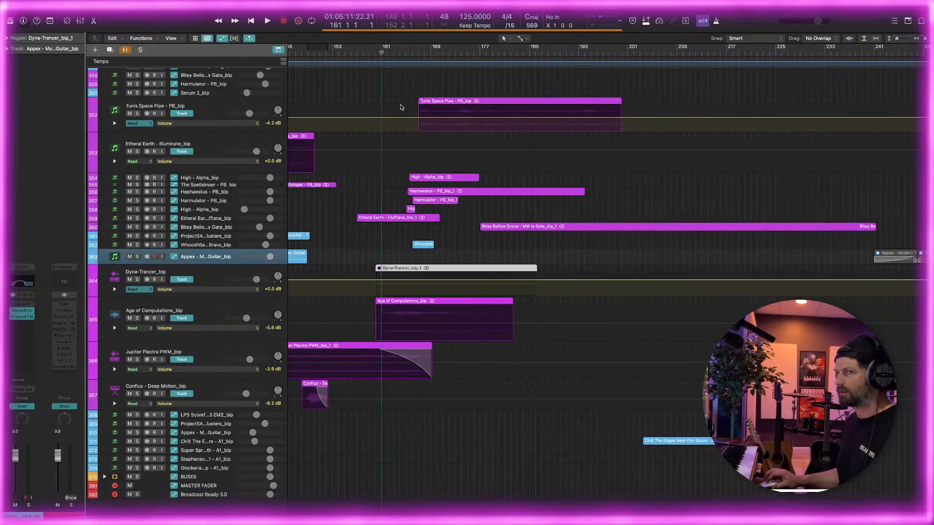
pyautogui.press('space')
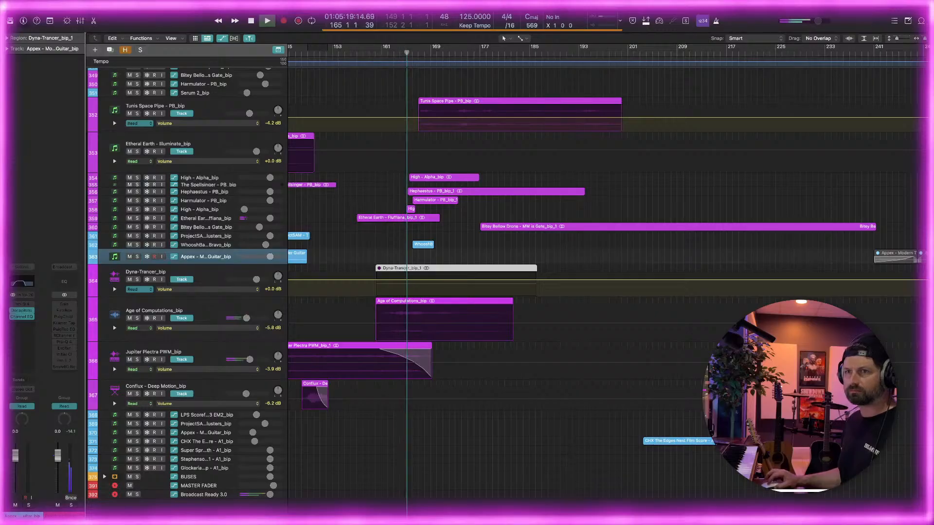
pyautogui.click(181, 360)
pyautogui.scroll(-1, 267, 348)
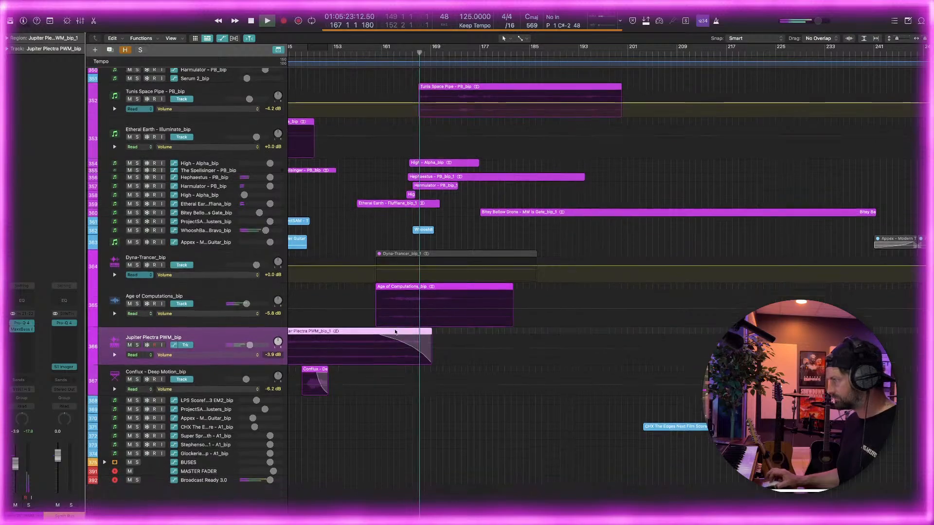
# Select the WhooshBangs - Bravo_bip track and enlarge its height to show the volume controls
pyautogui.click(212, 232)
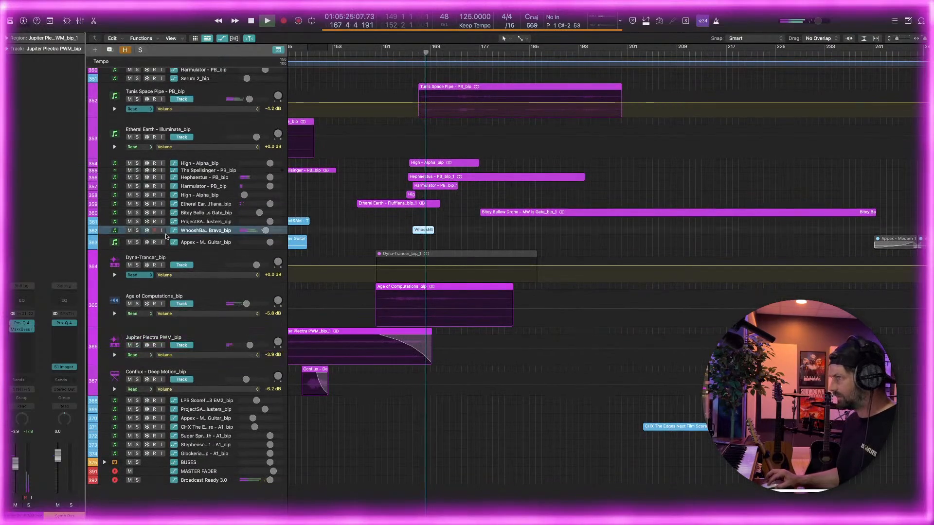
pyautogui.moveTo(167, 235); pyautogui.dragTo(168, 262)
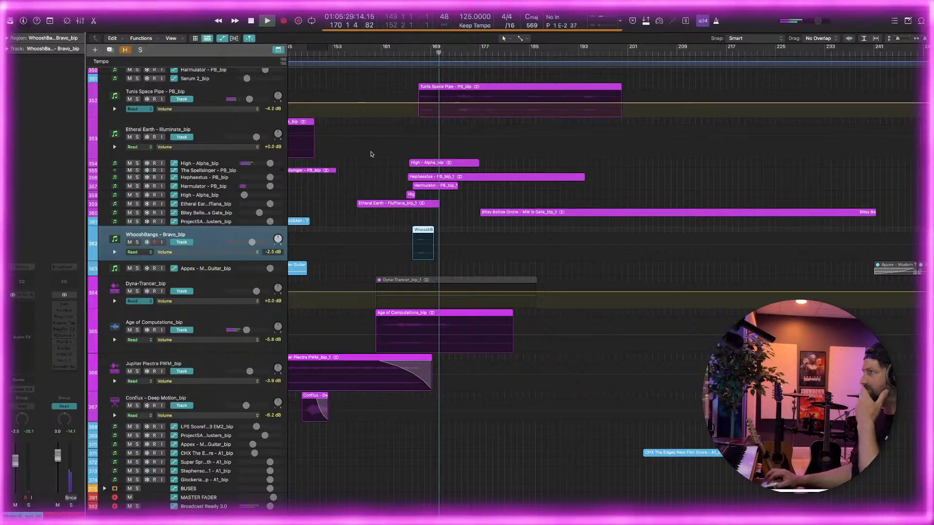
pyautogui.scroll(1, 372, 154)
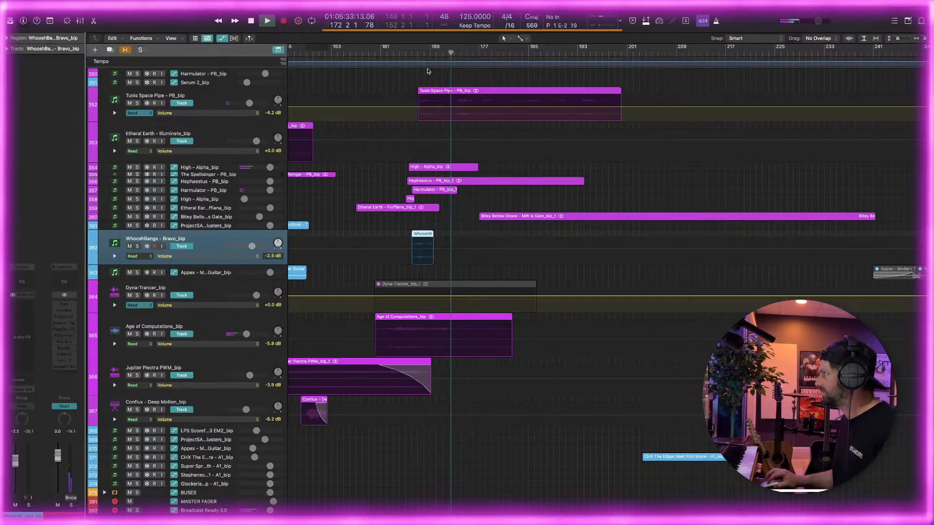
# Replay the WhooshBangs hit from around bar 166 and lower its track volume to -5.0 dB
pyautogui.moveTo(423, 52); pyautogui.dragTo(411, 52)
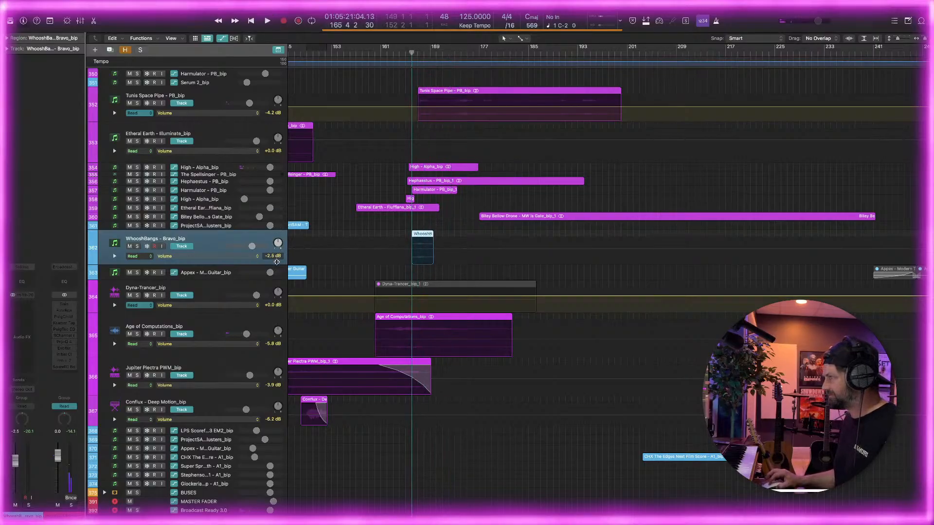
pyautogui.press('space')
pyautogui.click(462, 196)
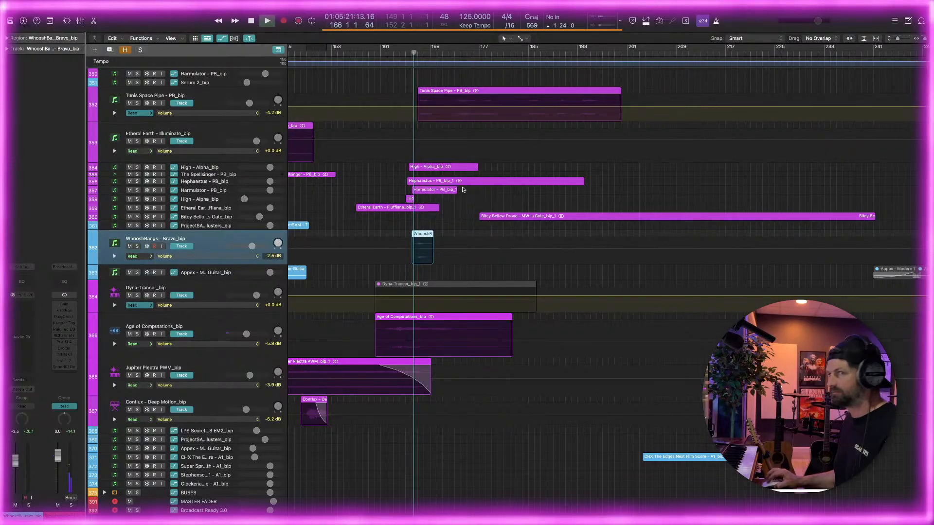
pyautogui.moveTo(414, 53); pyautogui.dragTo(412, 54)
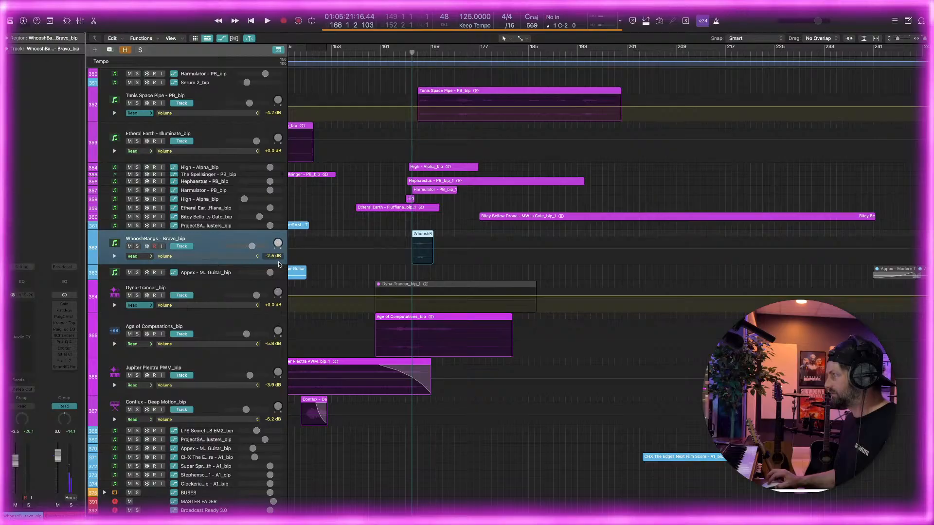
pyautogui.click(418, 52)
pyautogui.click(412, 53)
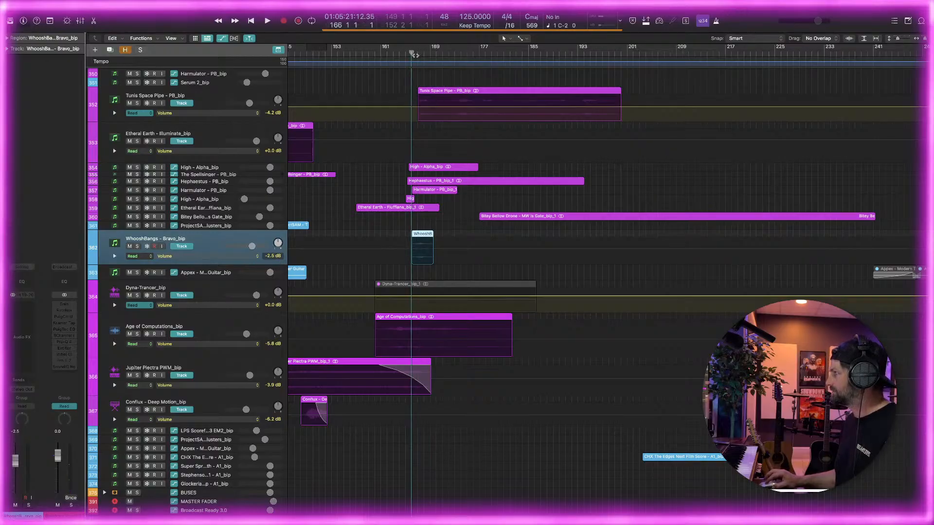
pyautogui.press('space')
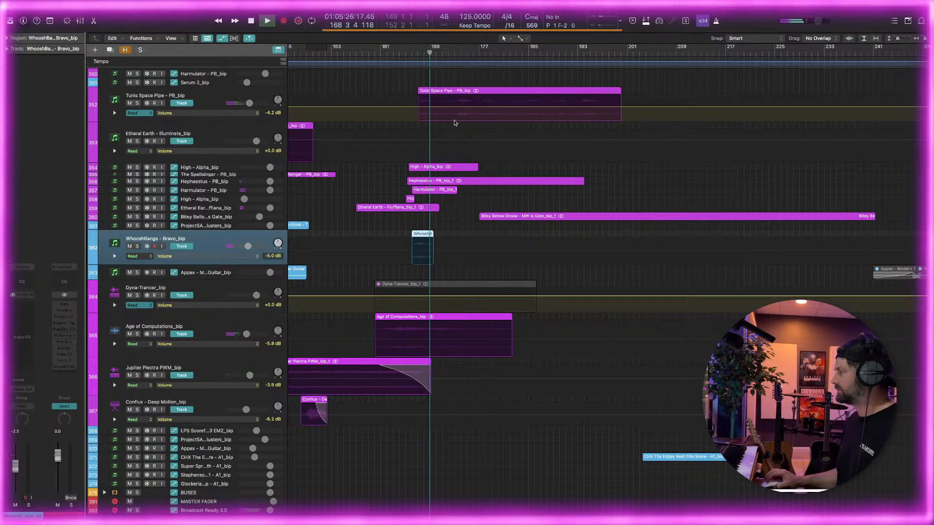
# Solo the Hephaestus - PB_bip track and enlarge its height to show the waveform and volume controls
pyautogui.scroll(4, 454, 124)
pyautogui.scroll(-1, 453, 128)
pyautogui.press('super+Left')
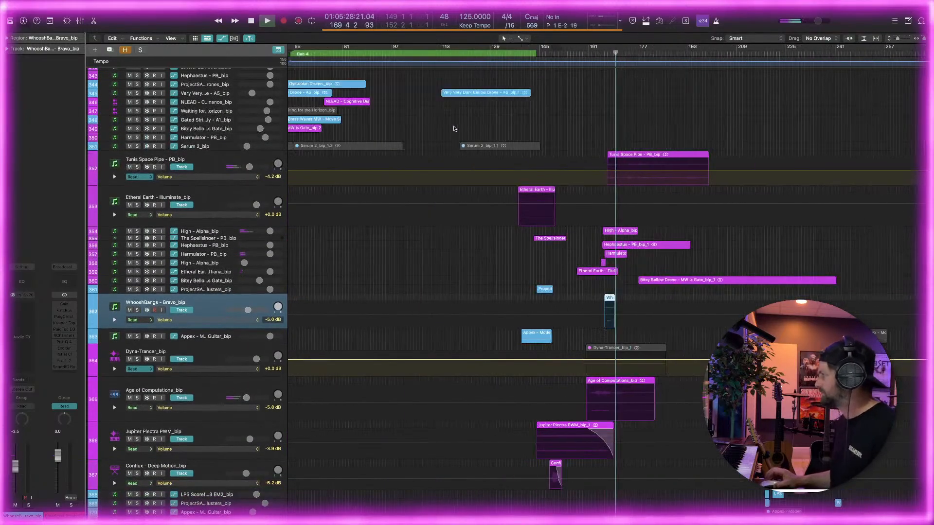
pyautogui.press('super+Right')
pyautogui.click(154, 246)
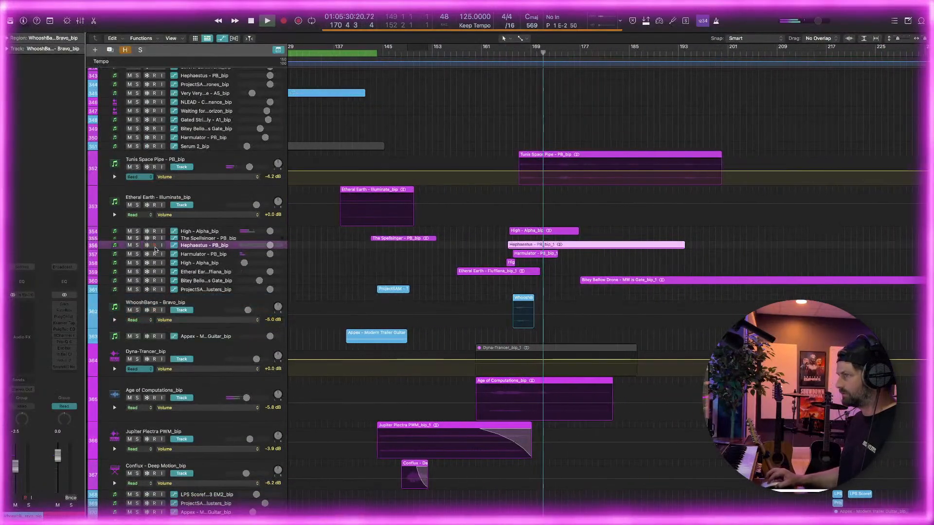
pyautogui.press('s')
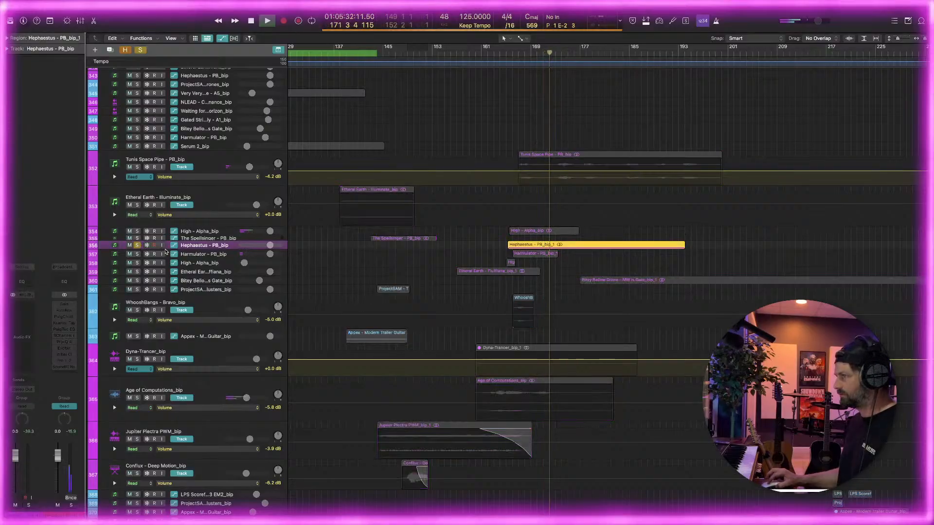
pyautogui.moveTo(166, 252); pyautogui.dragTo(172, 359)
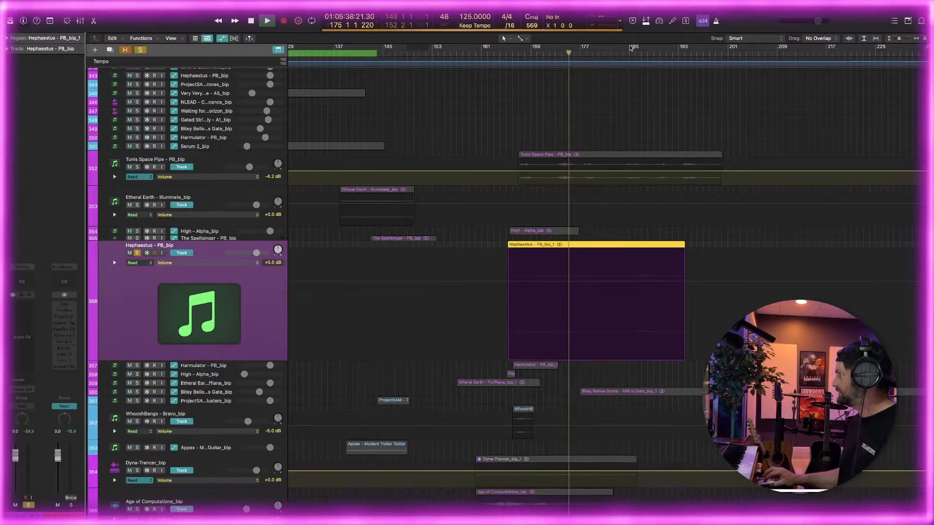
# Set a cycle range from bar 185 to bar 192 and restart playback to hear the soloed Hephaestus track
pyautogui.moveTo(630, 47); pyautogui.dragTo(671, 60)
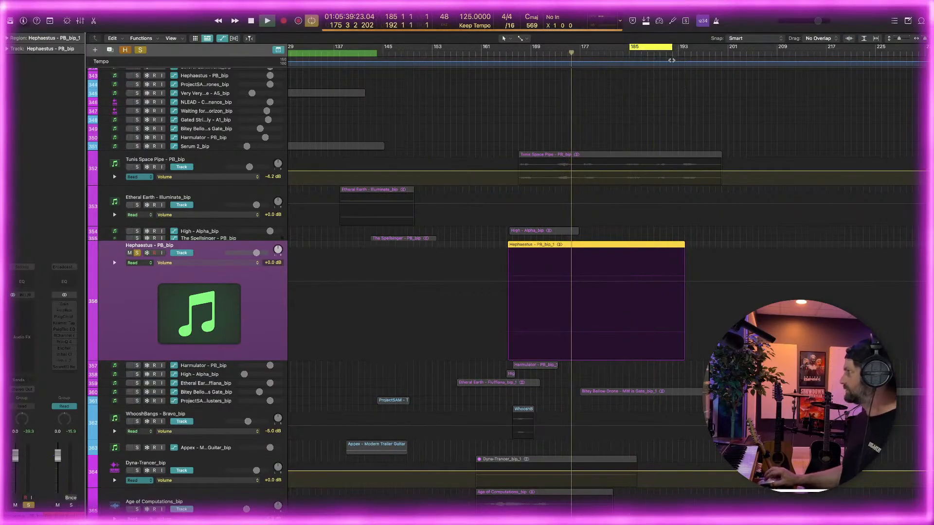
pyautogui.press('space')
pyautogui.press('space')
pyautogui.hscroll(1, 579, 179)
pyautogui.scroll(-3, 555, 186)
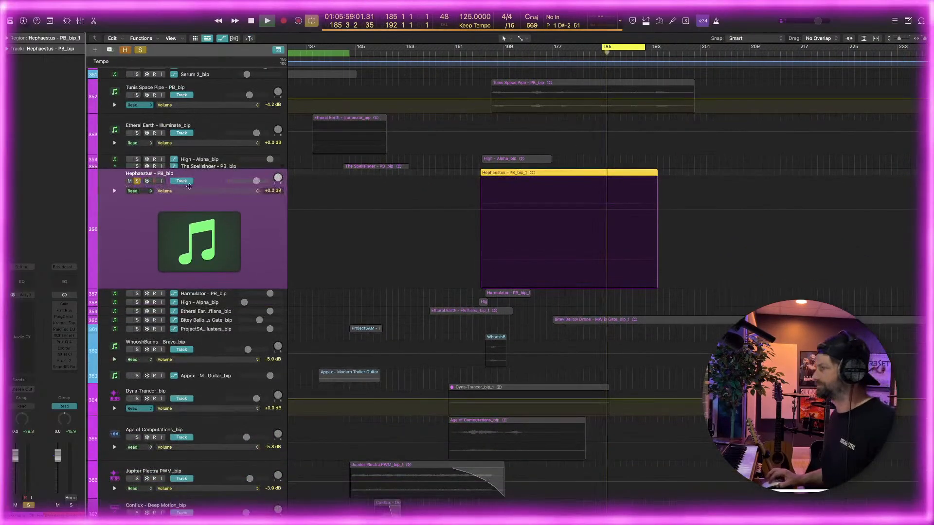
# Insert a stereo Pro-Q 4 EQ on the Hephaestus track and add a low cut at about 175 Hz
pyautogui.click(27, 305)
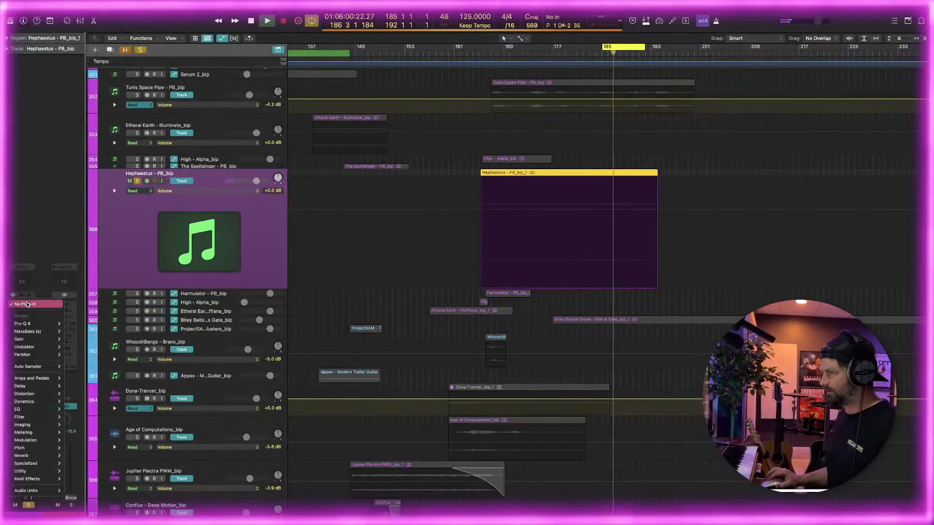
pyautogui.moveTo(40, 324)
pyautogui.click(77, 324)
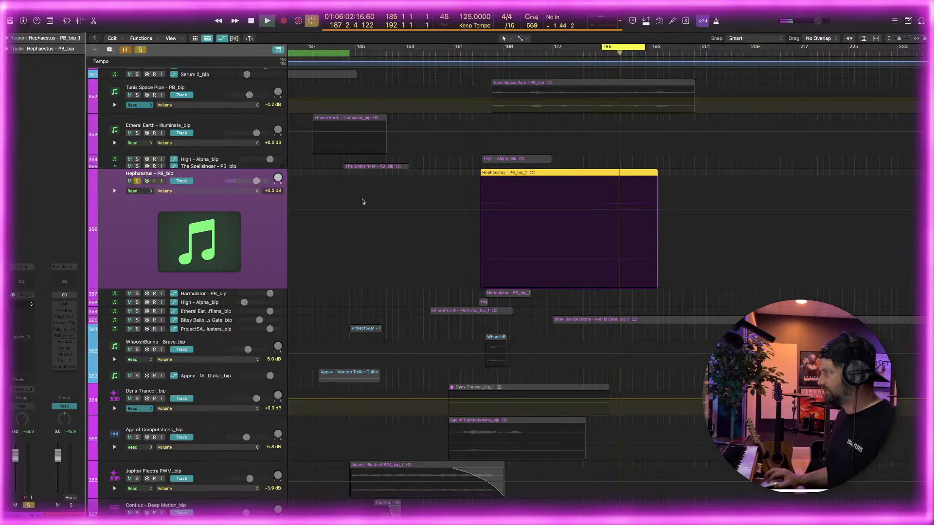
pyautogui.click(424, 202)
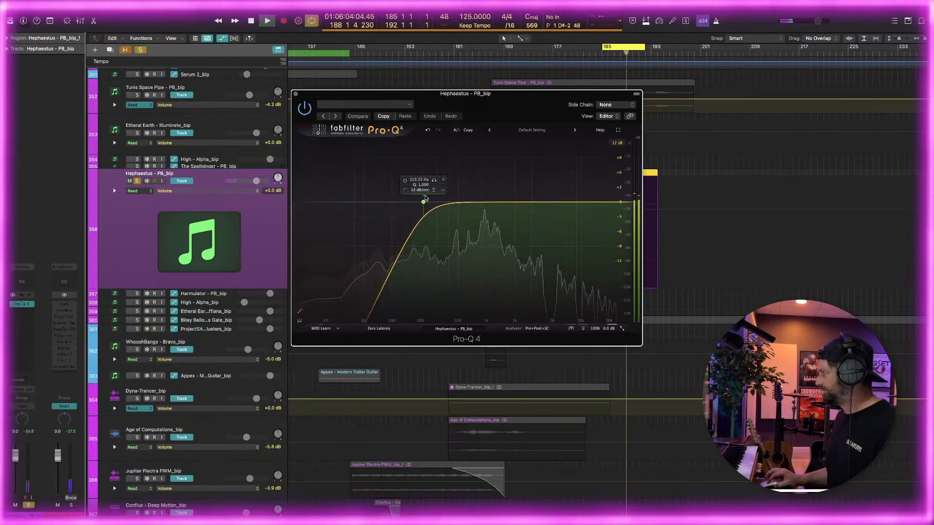
pyautogui.moveTo(424, 201); pyautogui.dragTo(415, 204)
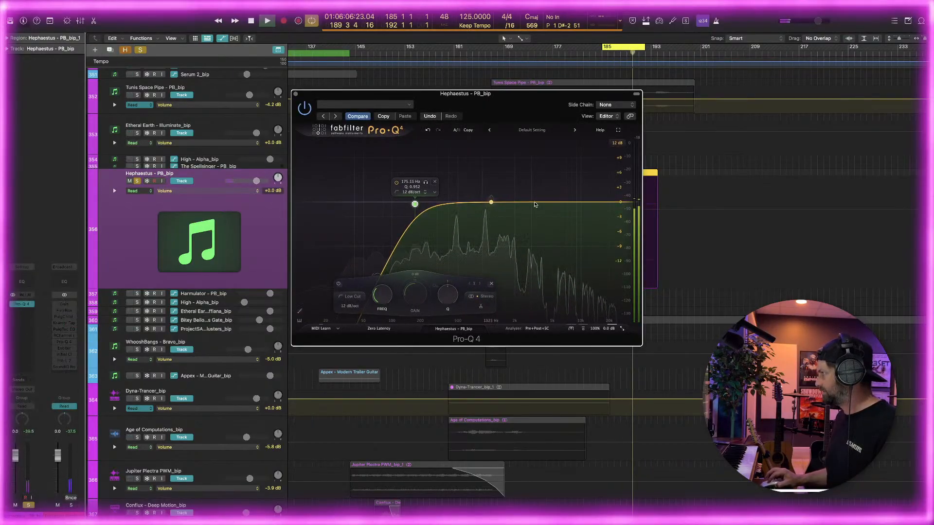
# Add a high shelf boost to the Hephaestus EQ, lower its frequency, and nudge the low cut to about 179 Hz
pyautogui.click(543, 202)
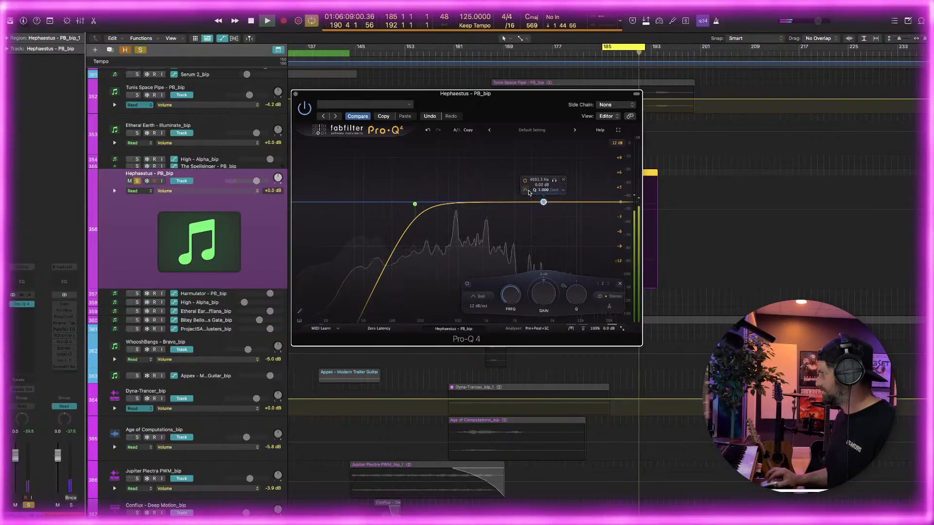
pyautogui.click(527, 191)
pyautogui.click(551, 198)
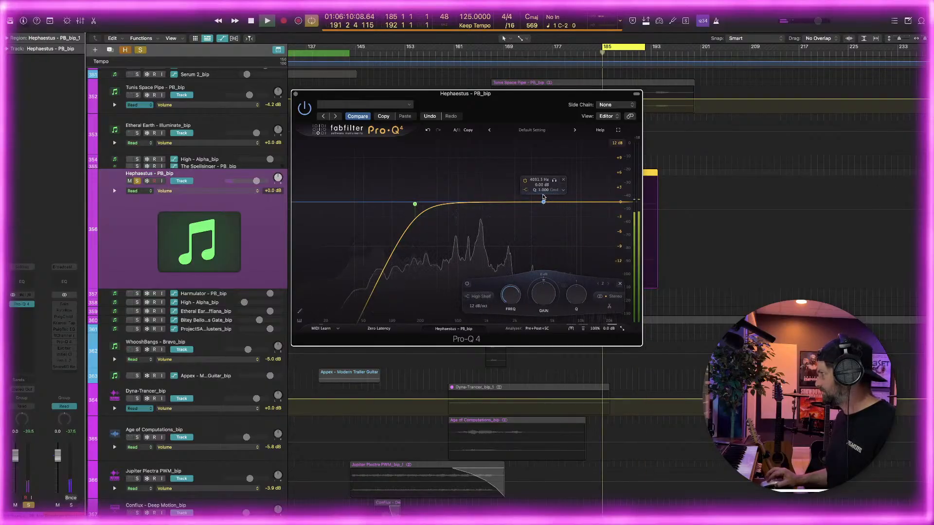
pyautogui.moveTo(542, 196); pyautogui.dragTo(517, 186)
pyautogui.click(416, 204)
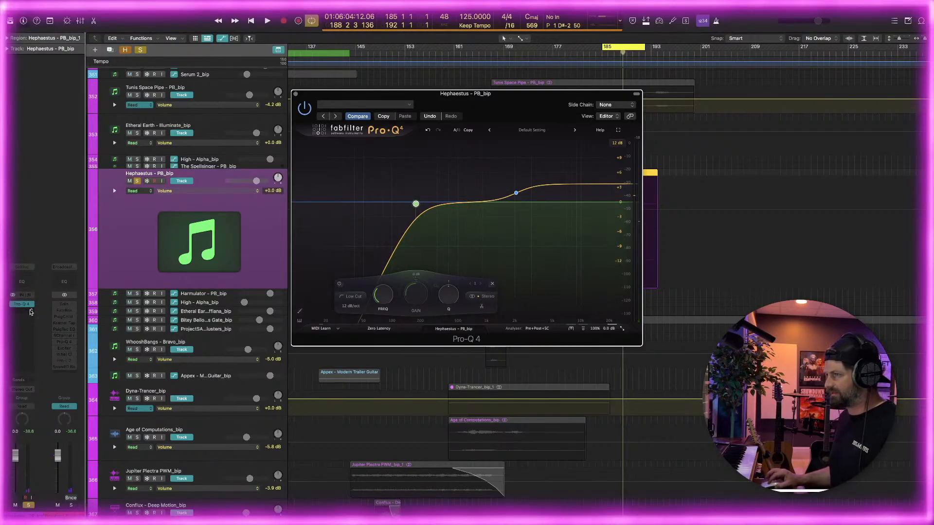
# Insert the Soundtoys Decapitator plug-in after the EQ on the Hephaestus track
pyautogui.click(30, 305)
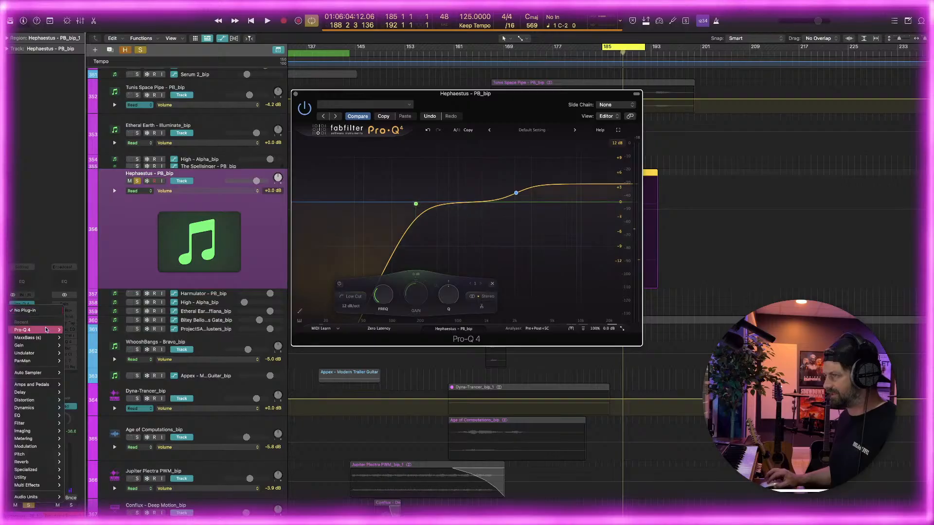
pyautogui.moveTo(49, 496)
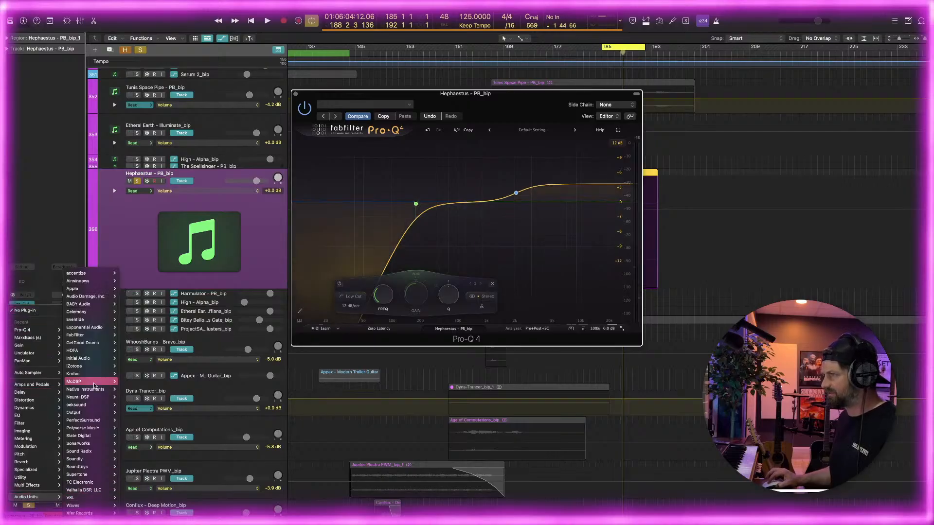
pyautogui.moveTo(93, 366)
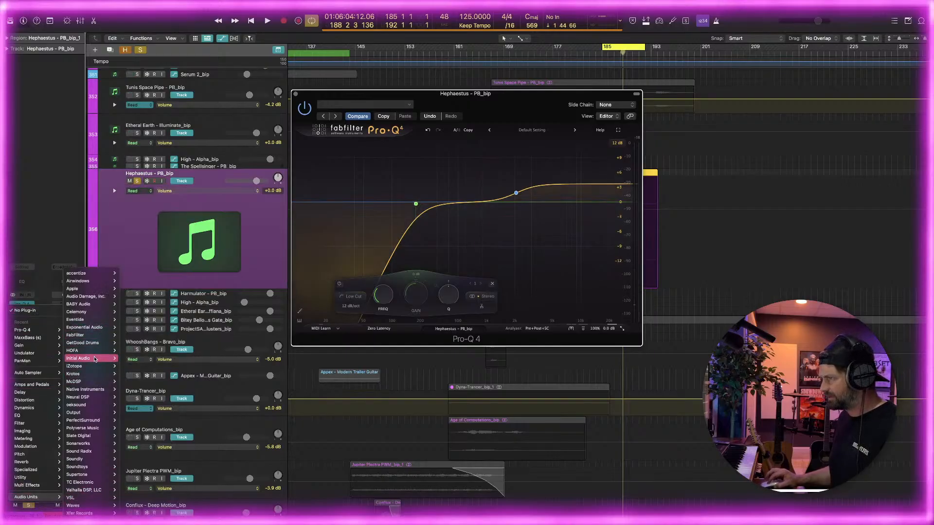
pyautogui.moveTo(87, 467)
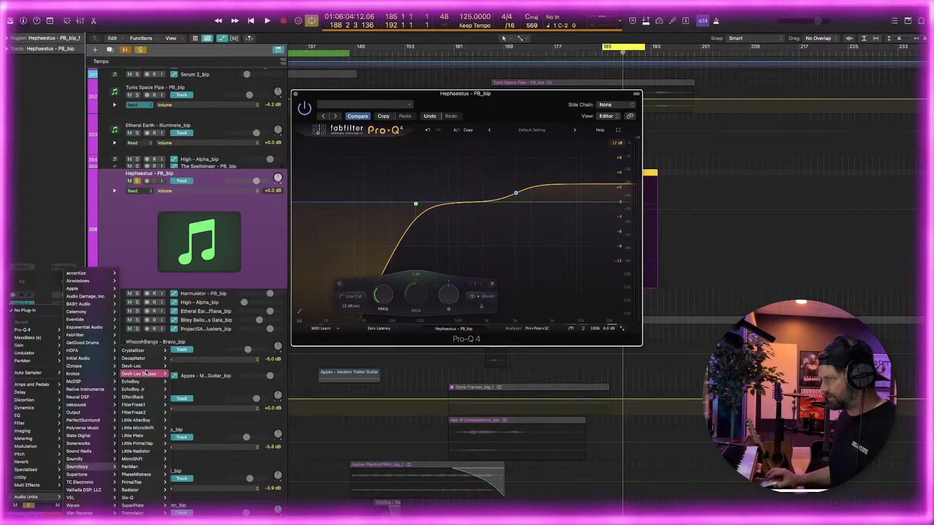
pyautogui.click(179, 358)
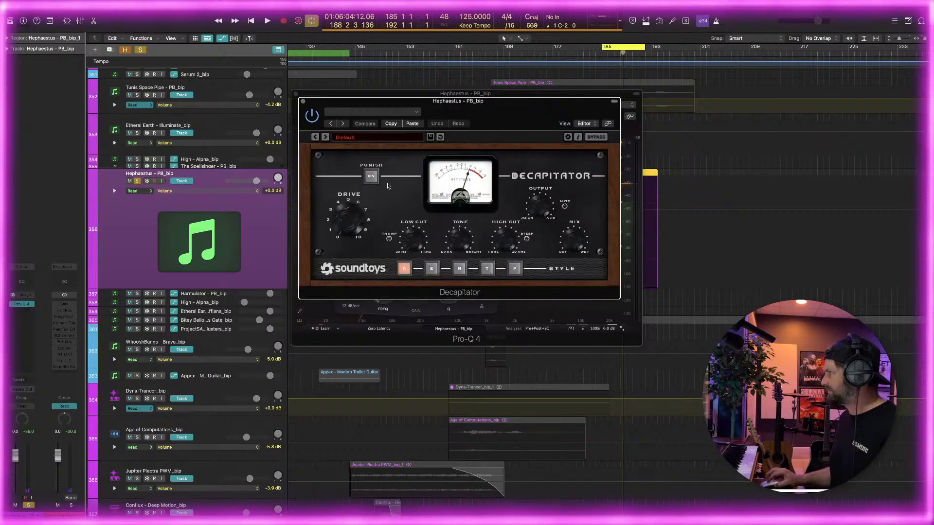
# Load Decapitator's OldRadioVoice vocal preset and move its window clear of the EQ display
pyautogui.click(352, 139)
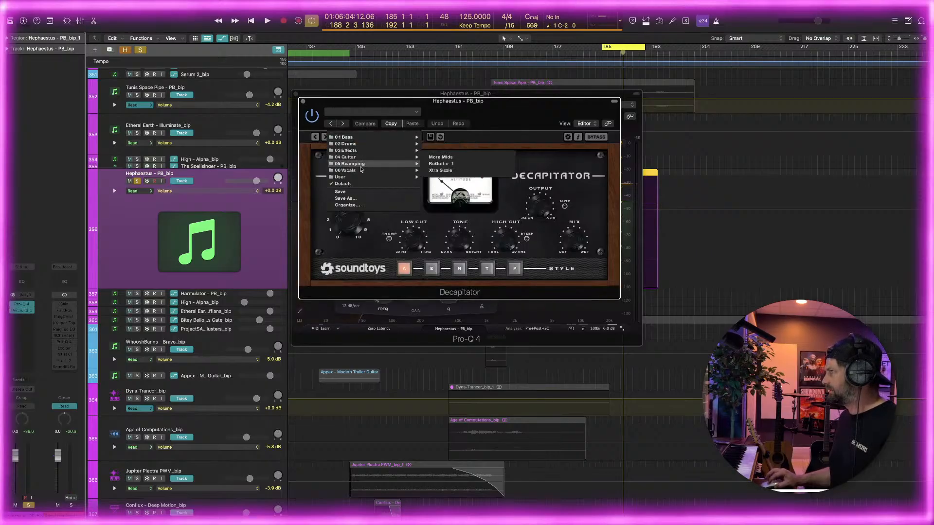
pyautogui.moveTo(389, 171)
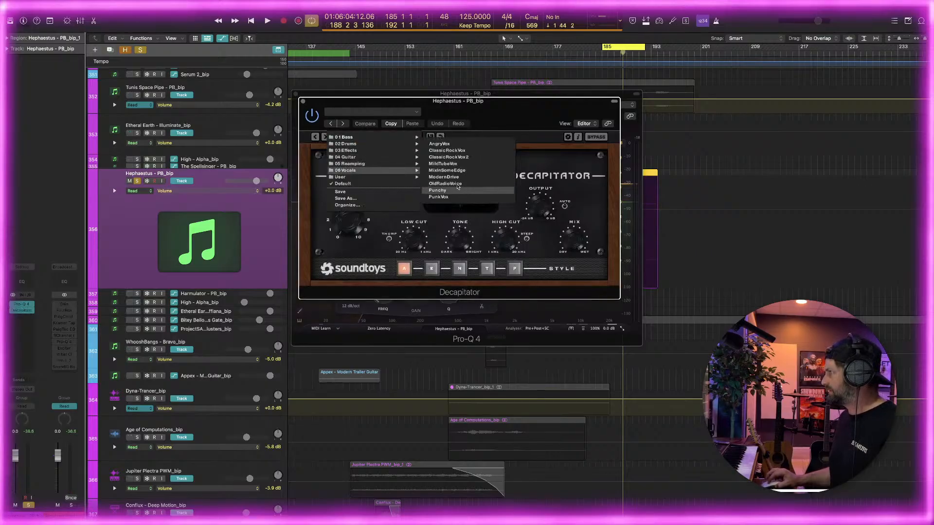
pyautogui.click(445, 183)
pyautogui.moveTo(458, 101); pyautogui.dragTo(282, 202)
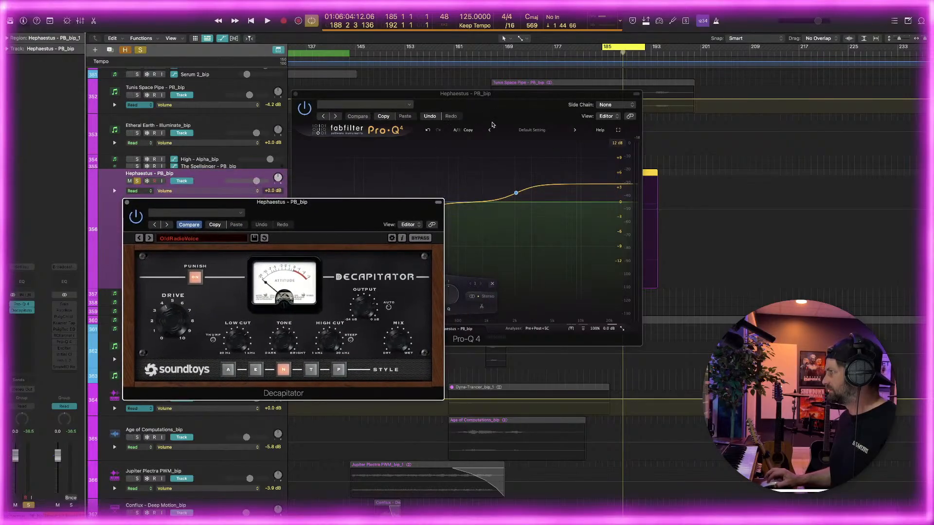
# During playback, fine-tune the Hephaestus high shelf and add narrow cuts of about 6 dB near 482 Hz and 876 Hz
pyautogui.press('space')
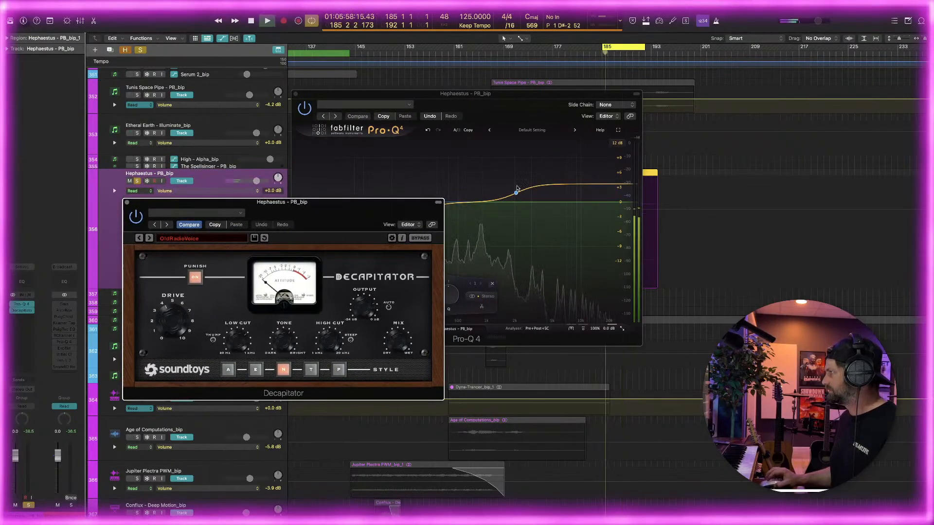
pyautogui.moveTo(516, 193); pyautogui.dragTo(515, 193)
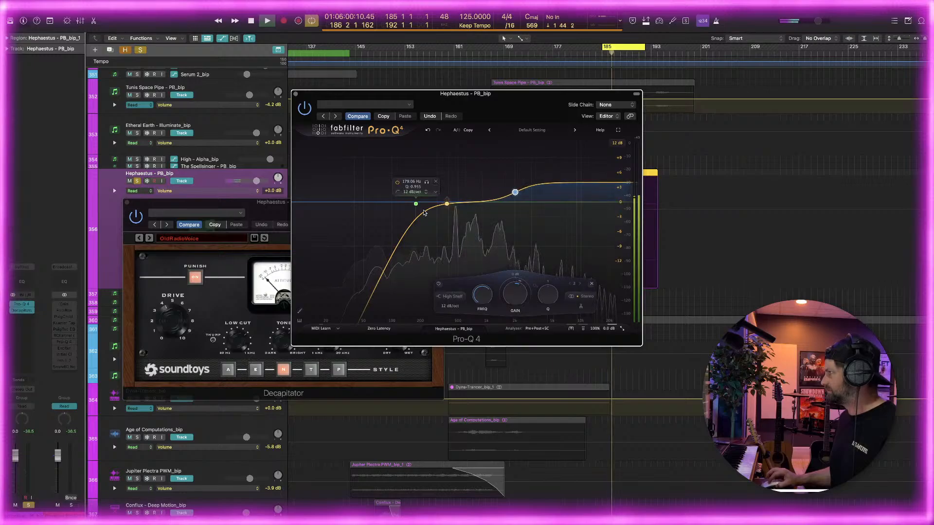
pyautogui.moveTo(447, 203)
pyautogui.mouseDown()
pyautogui.moveTo(455, 204)
pyautogui.moveTo(459, 161)
pyautogui.moveTo(466, 183)
pyautogui.moveTo(454, 150)
pyautogui.moveTo(457, 215)
pyautogui.mouseUp()
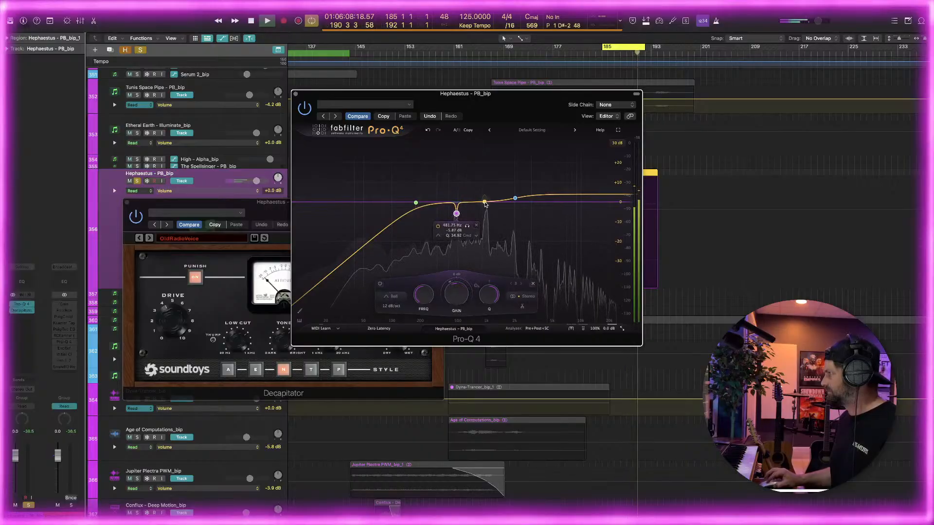
pyautogui.click(485, 202)
pyautogui.moveTo(485, 202)
pyautogui.mouseDown()
pyautogui.moveTo(480, 157)
pyautogui.moveTo(481, 214)
pyautogui.mouseUp()
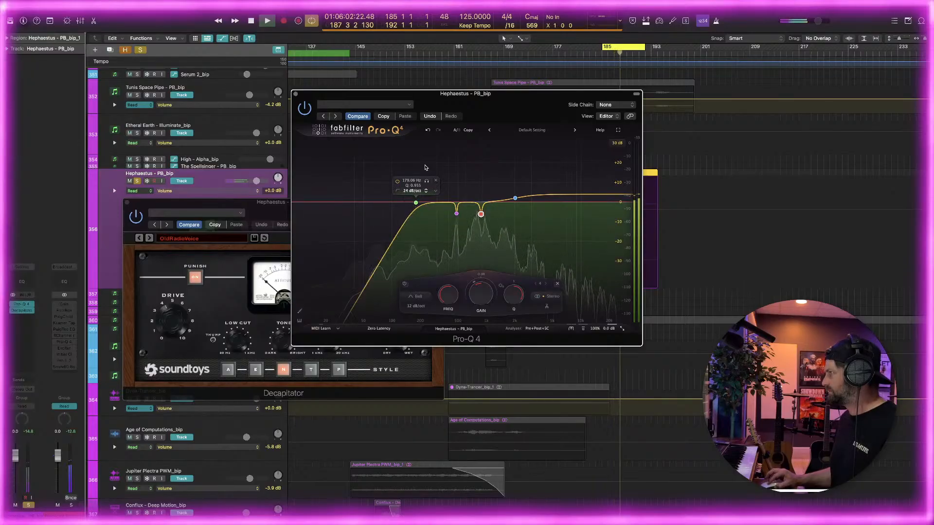
# Steepen and raise the Hephaestus low cut, and widen and deepen the notch near 482 Hz to about -14.7 dB
pyautogui.moveTo(422, 207); pyautogui.dragTo(428, 206)
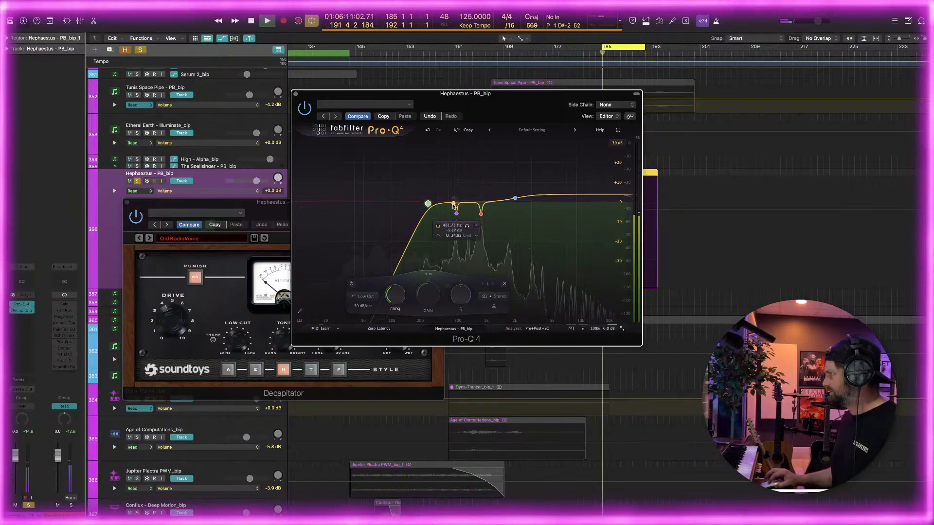
pyautogui.moveTo(431, 206); pyautogui.dragTo(456, 143)
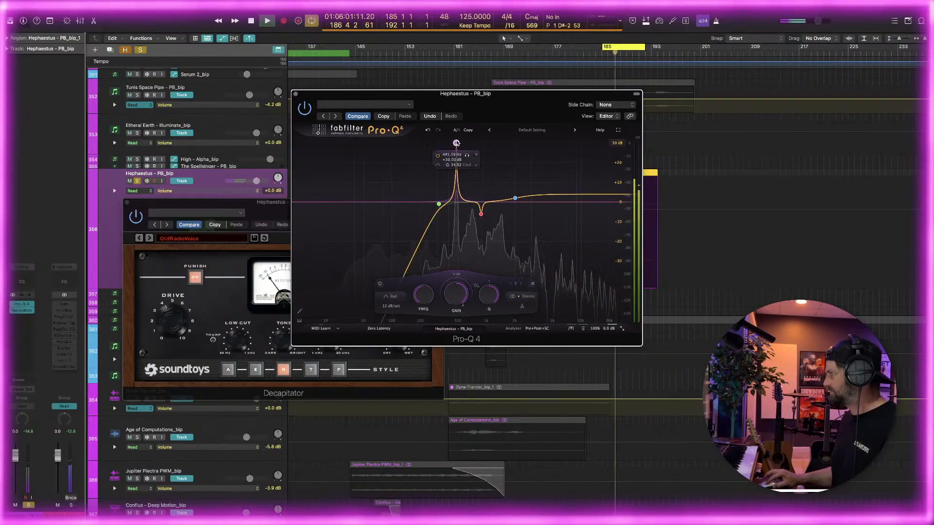
pyautogui.moveTo(458, 215); pyautogui.dragTo(458, 229)
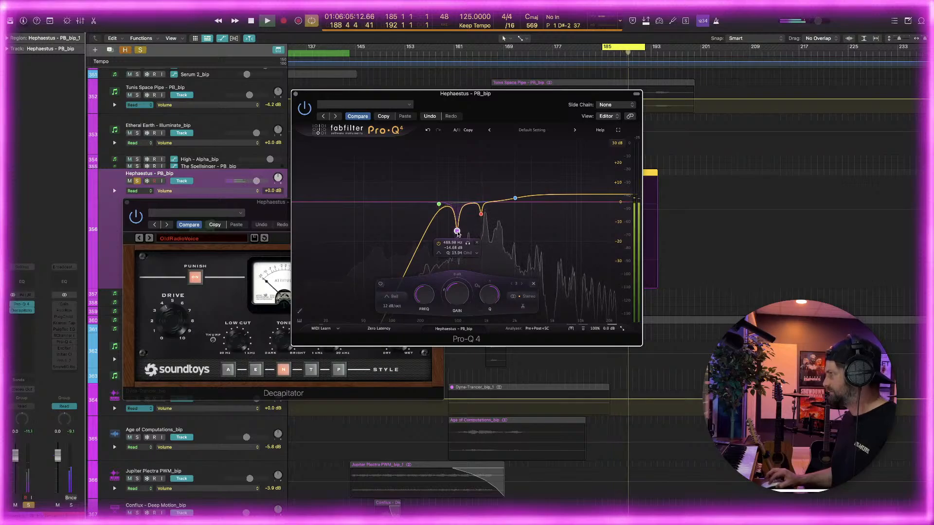
pyautogui.click(438, 204)
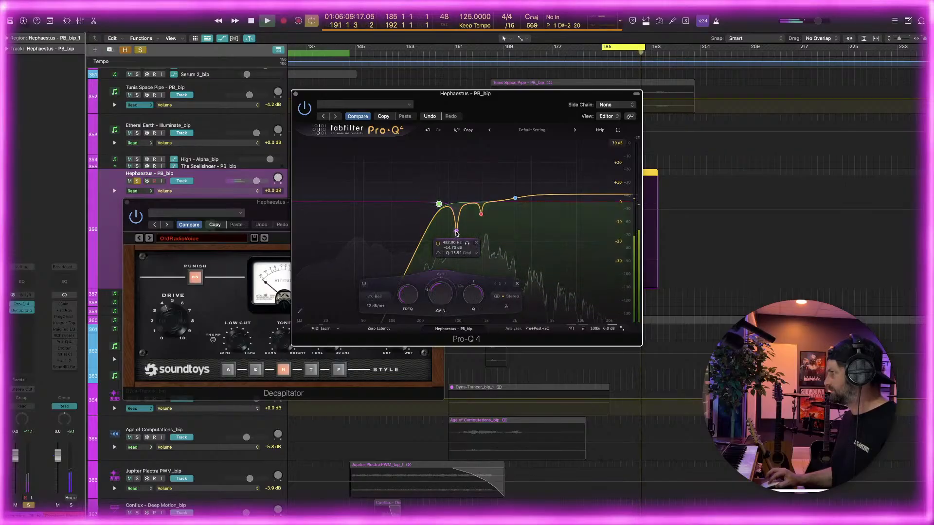
pyautogui.click(456, 231)
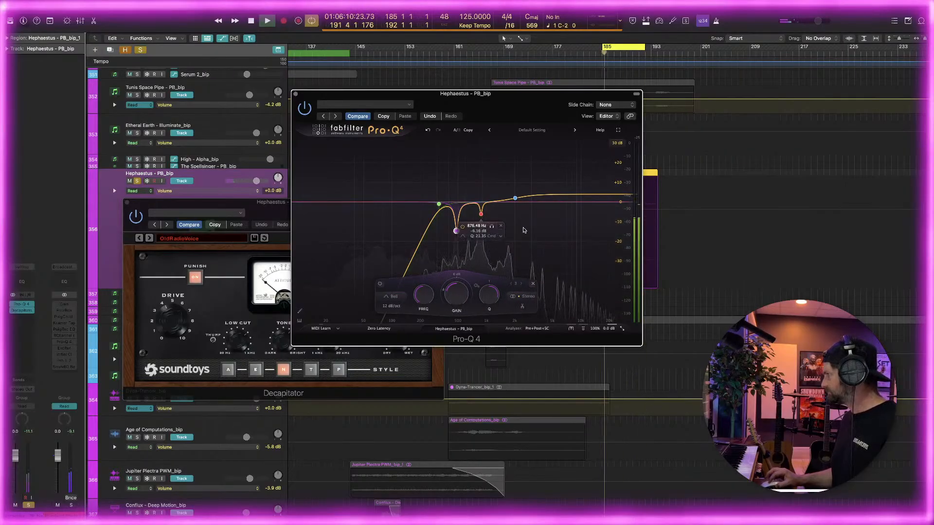
# Unsolo the Hephaestus track, close both plug-in windows, and reduce the track's height
pyautogui.click(138, 181)
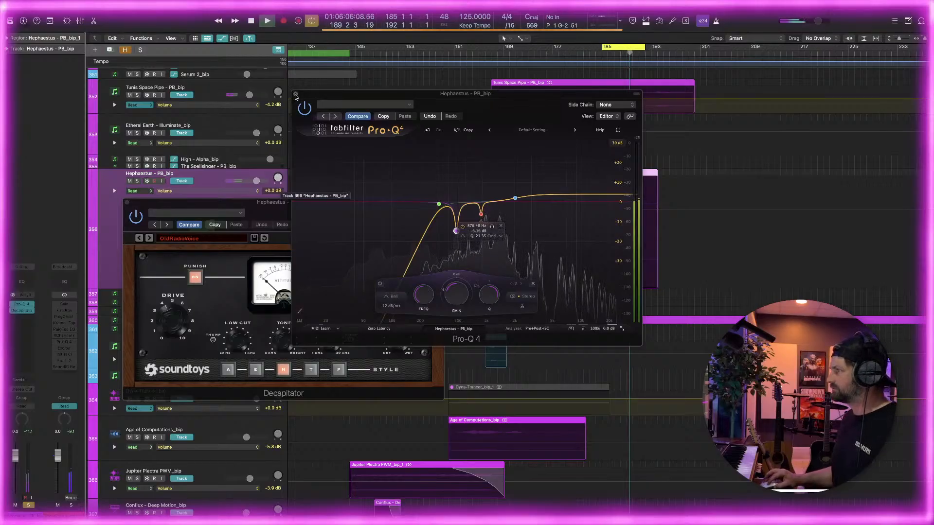
pyautogui.click(295, 94)
pyautogui.press('super+w')
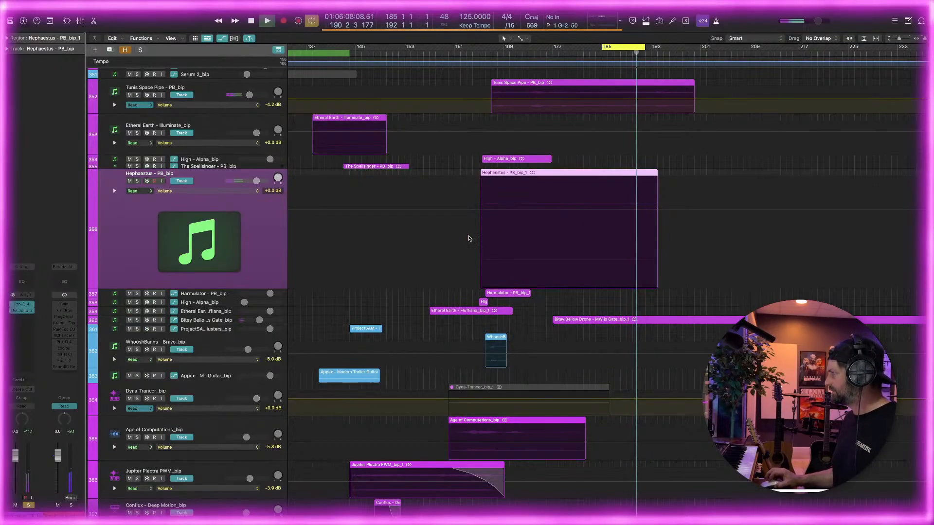
pyautogui.scroll(-1, 468, 239)
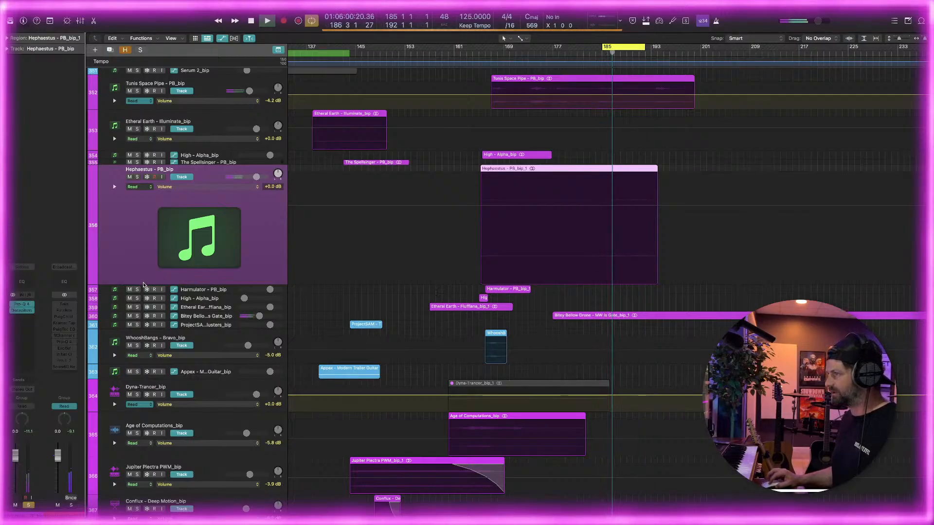
pyautogui.moveTo(144, 285); pyautogui.dragTo(154, 193)
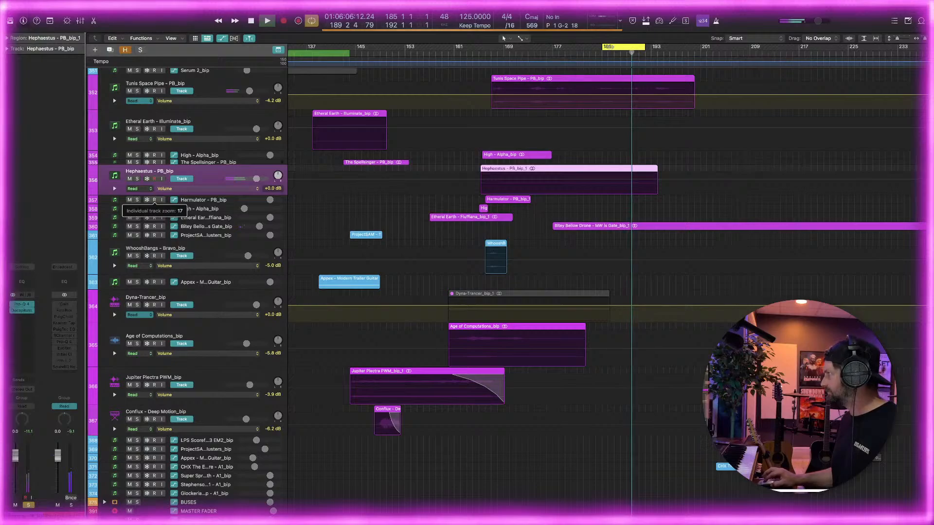
# Set the cycle range from bar 177 to bar 202, then solo, play and enlarge the Bitey Bellow Drone track
pyautogui.press('space')
pyautogui.moveTo(691, 46); pyautogui.dragTo(555, 47)
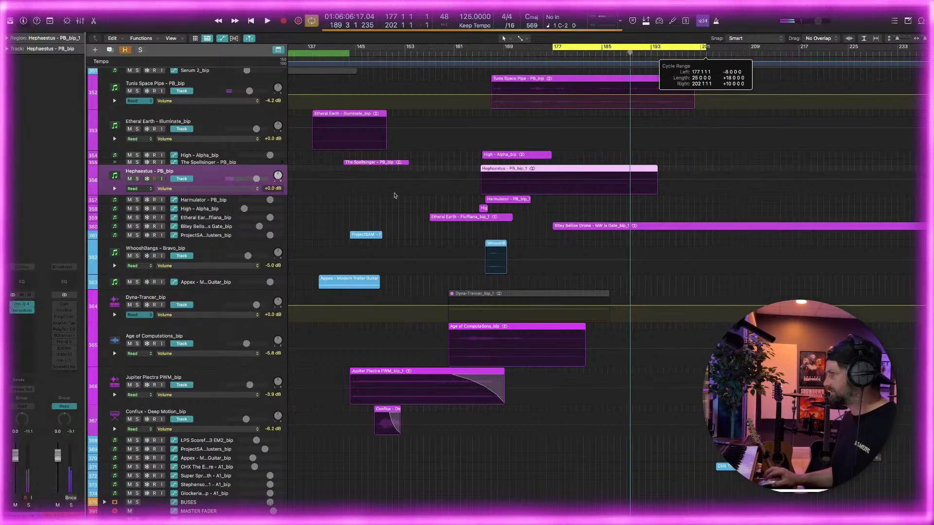
pyautogui.press('space')
pyautogui.click(149, 229)
pyautogui.press('s')
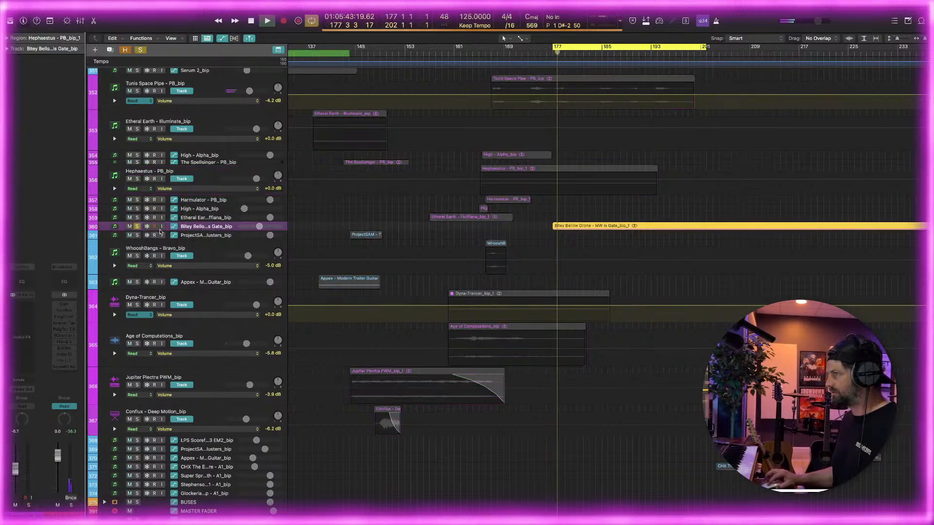
pyautogui.moveTo(164, 231); pyautogui.dragTo(163, 290)
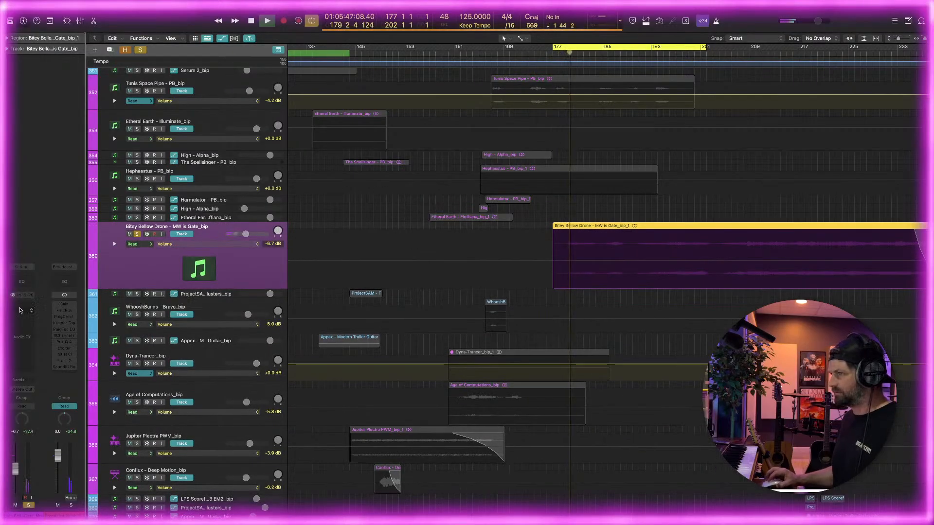
# Insert a stereo Pro-Q 4 EQ on the Bitey Bellow Drone track and add a low cut at about 56 Hz
pyautogui.click(22, 307)
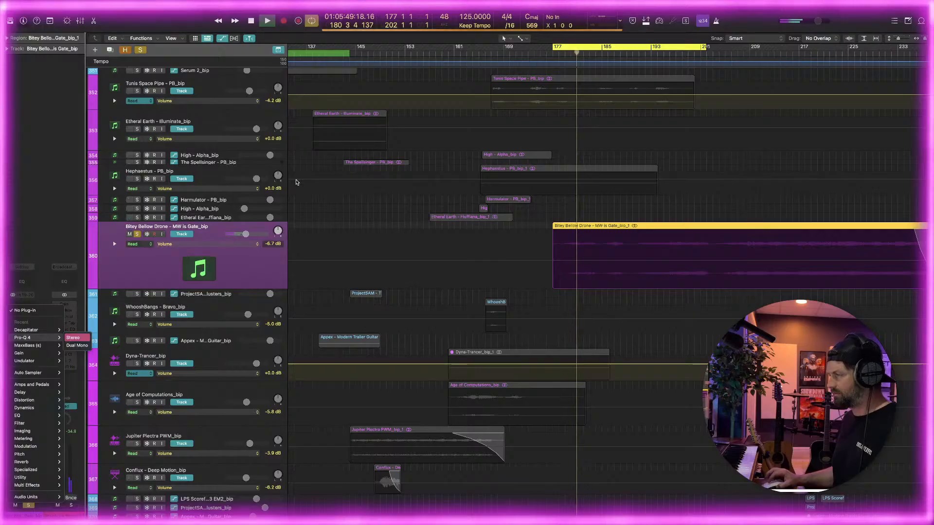
pyautogui.click(73, 338)
pyautogui.doubleClick(347, 310)
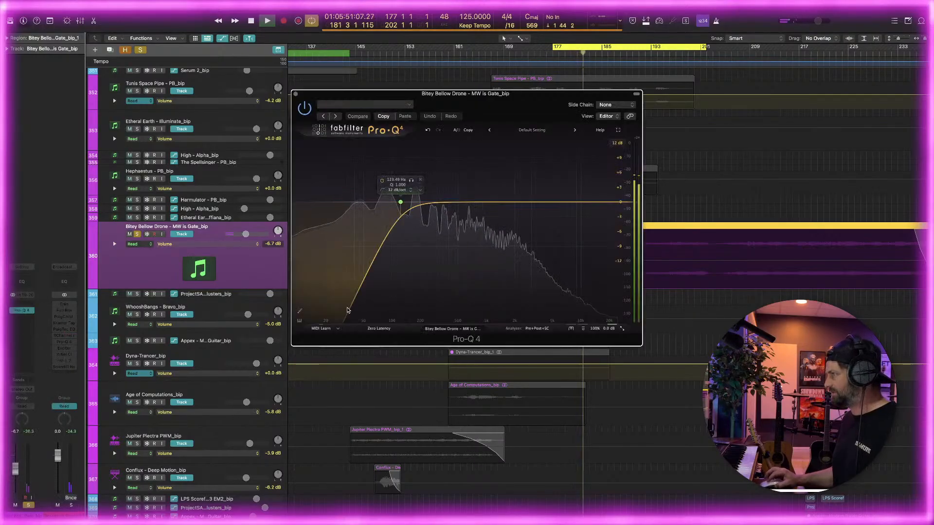
pyautogui.moveTo(397, 209); pyautogui.dragTo(415, 165)
# Shape a bell cut of about 3 dB above the drone's low cut, adjust its Q, and fine-tune the low cut frequency
pyautogui.doubleClick(413, 202)
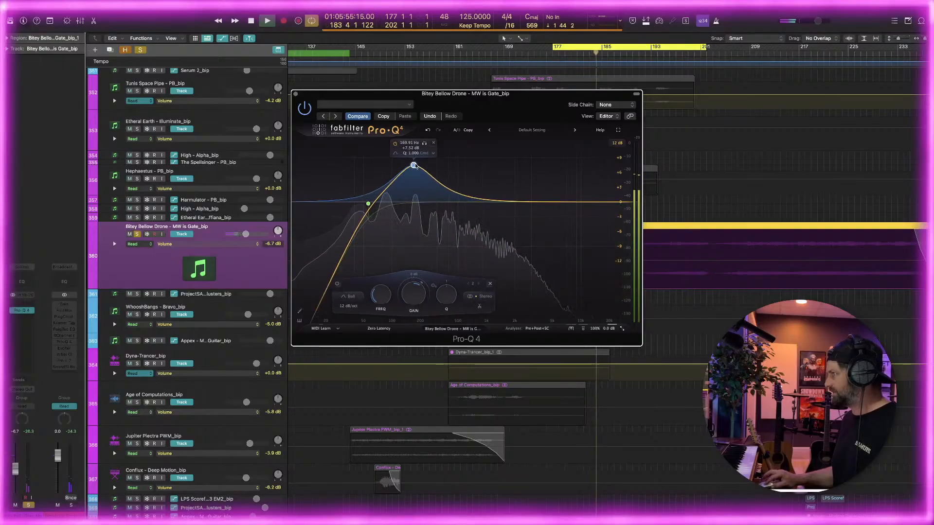
pyautogui.moveTo(444, 294); pyautogui.dragTo(443, 272)
pyautogui.moveTo(413, 166); pyautogui.dragTo(383, 205)
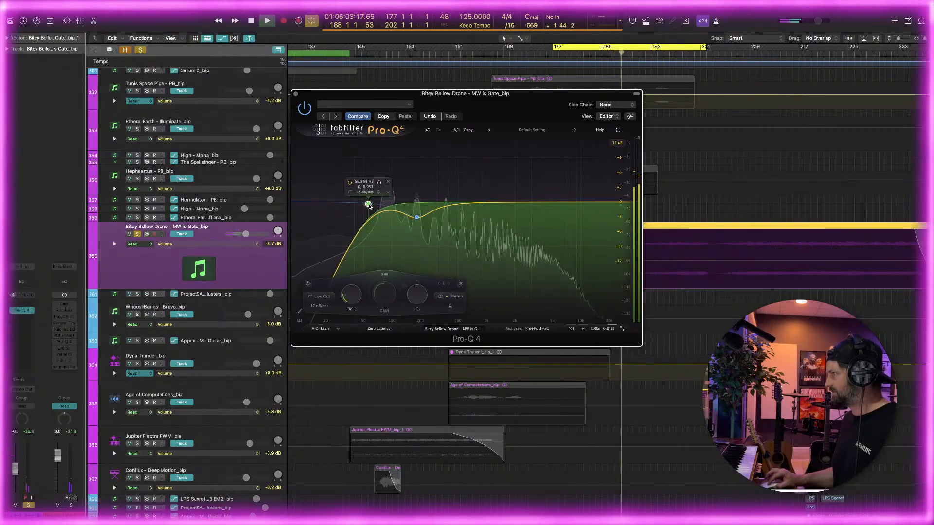
# Add a bell band at about 96 Hz to the Bitey Bellow Drone's EQ and give it a moderate dynamic cut
pyautogui.click(388, 204)
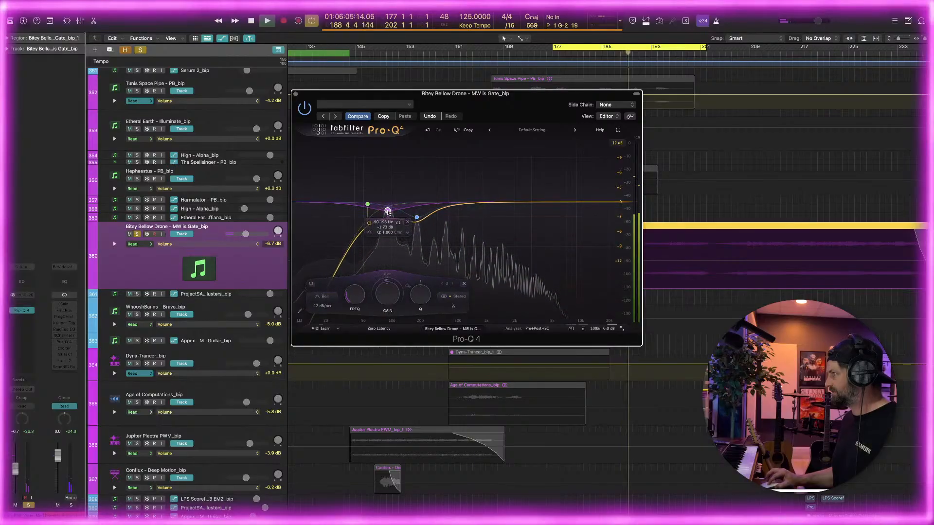
pyautogui.moveTo(388, 211); pyautogui.dragTo(390, 205)
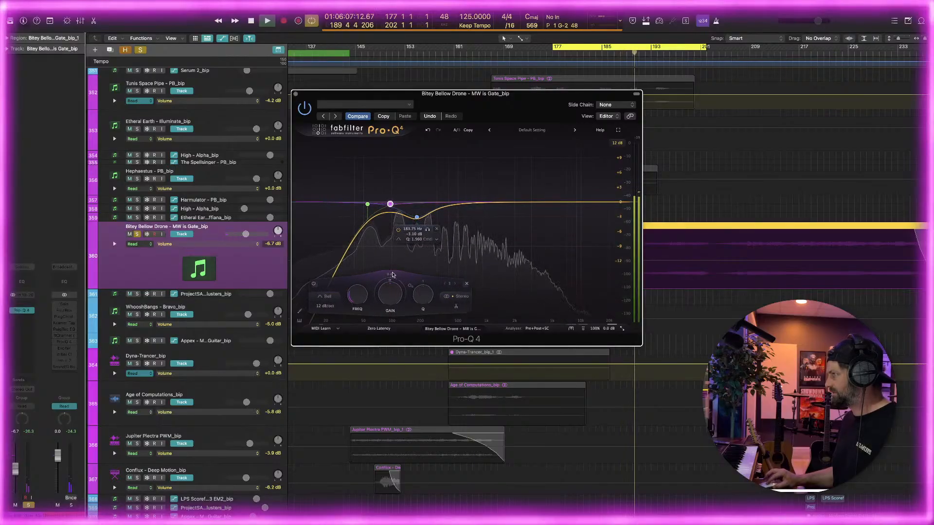
pyautogui.moveTo(393, 275); pyautogui.dragTo(382, 287)
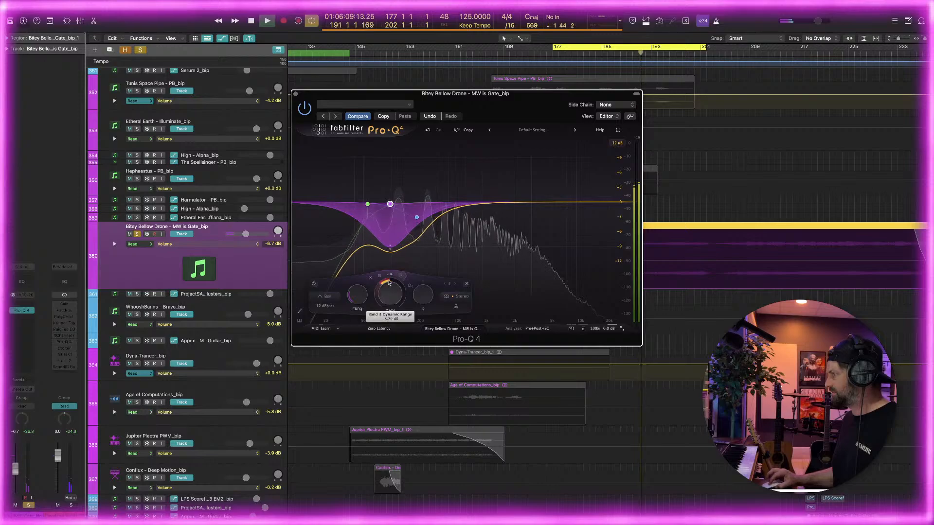
pyautogui.moveTo(385, 285); pyautogui.dragTo(389, 282)
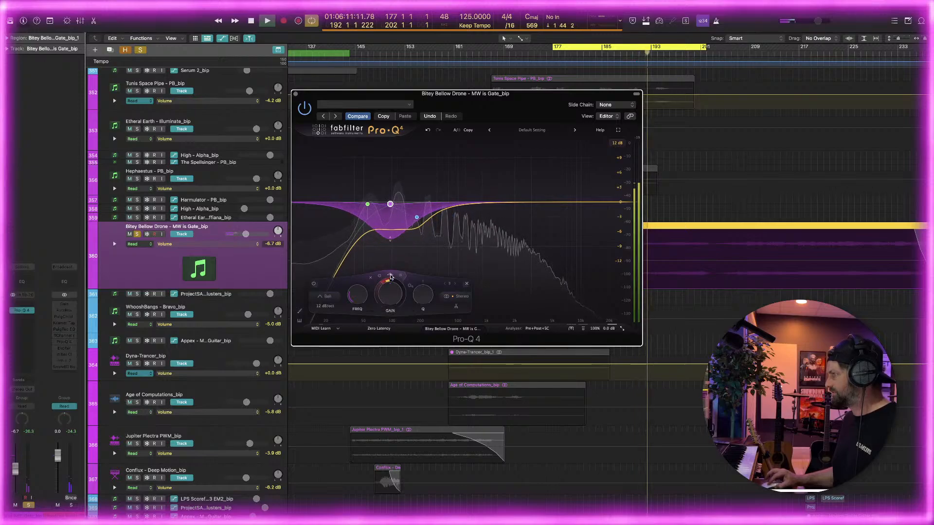
pyautogui.moveTo(393, 238); pyautogui.dragTo(395, 218)
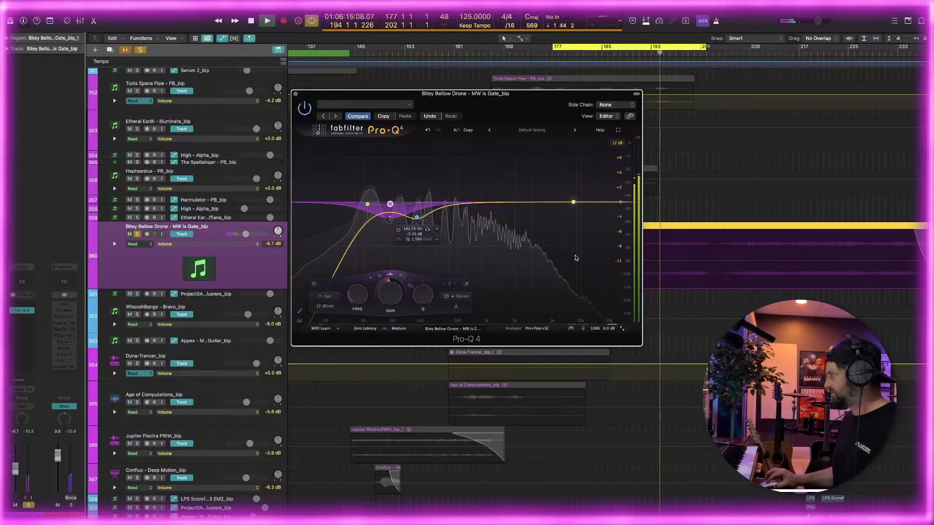
# Add a 12 dB/oct high cut at about 6.5 kHz to the drone's EQ and reselect the 96 Hz bell
pyautogui.doubleClick(542, 202)
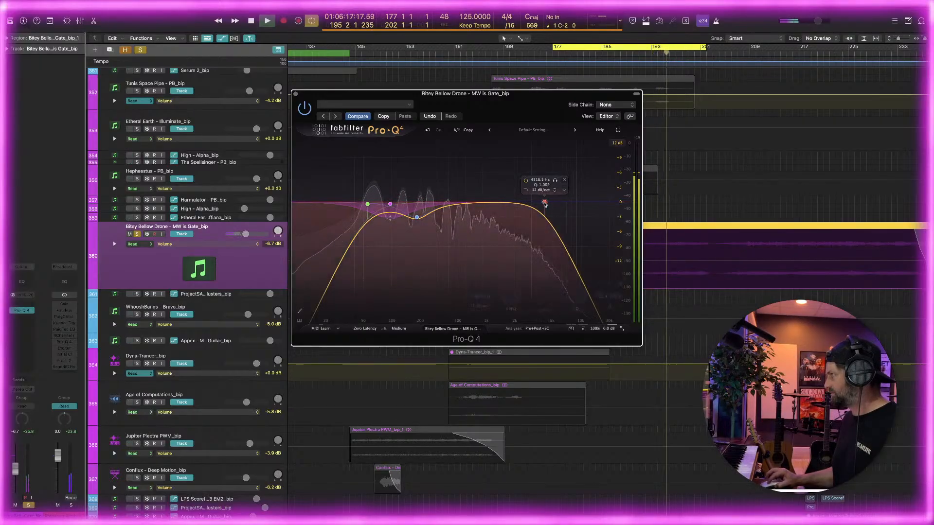
pyautogui.moveTo(543, 202); pyautogui.dragTo(563, 204)
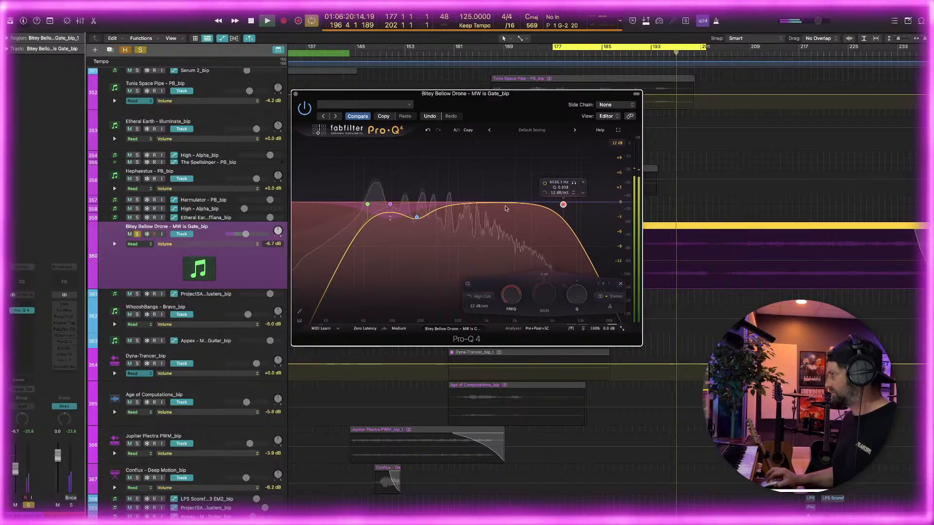
pyautogui.click(390, 205)
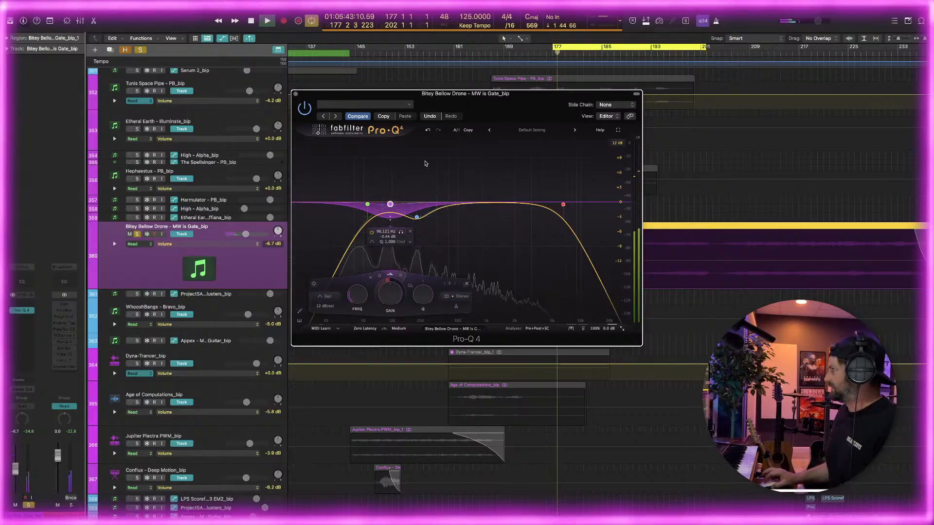
# Clear the solo on the Bitey Bellow Drone track and put its EQ window away
pyautogui.moveTo(423, 93); pyautogui.dragTo(273, 94)
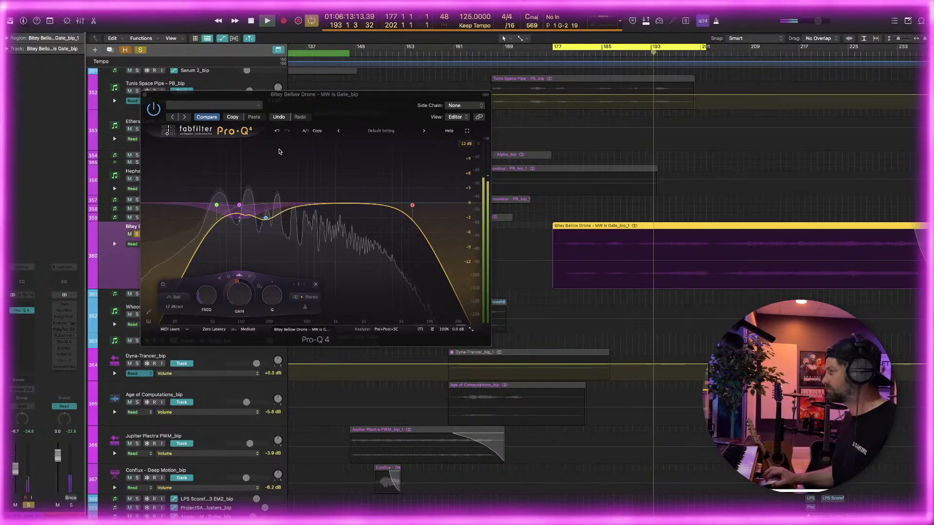
pyautogui.click(139, 51)
pyautogui.hscroll(1, 527, 215)
pyautogui.scroll(-2, 554, 226)
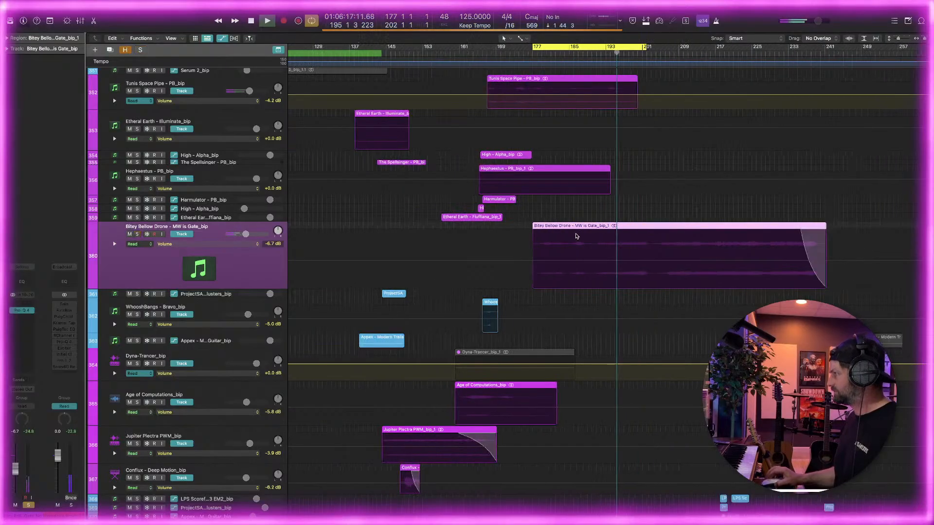
# Set the cycle range from bar 113 to bar 257 and play the full mix from its start
pyautogui.hscroll(1, 574, 239)
pyautogui.scroll(-4, 572, 240)
pyautogui.scroll(1, 567, 236)
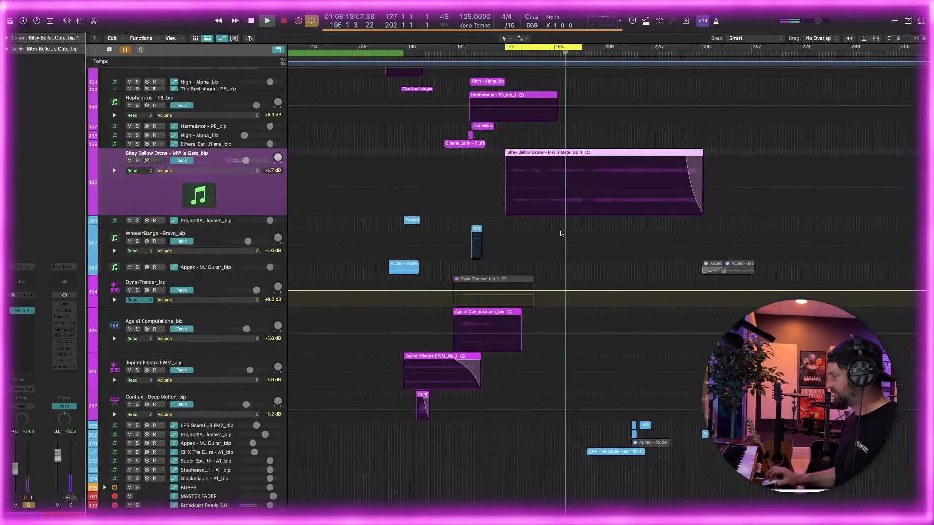
pyautogui.scroll(10, 561, 234)
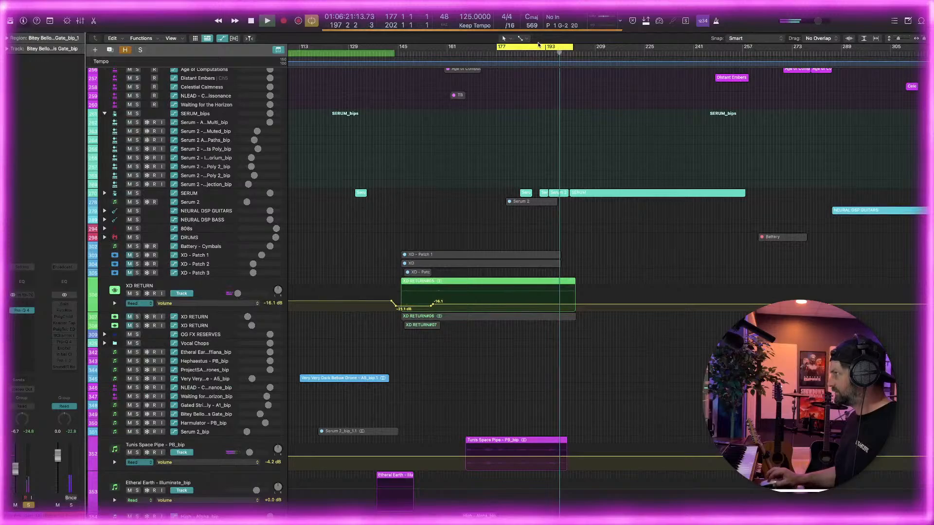
pyautogui.moveTo(523, 48); pyautogui.dragTo(333, 57)
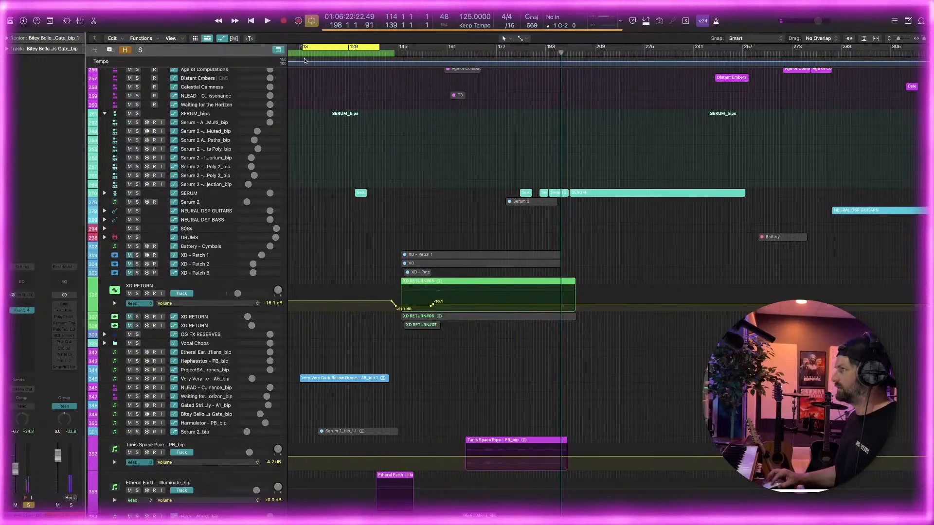
pyautogui.click(302, 53)
pyautogui.scroll(-4, 349, 59)
pyautogui.hscroll(-5, 348, 58)
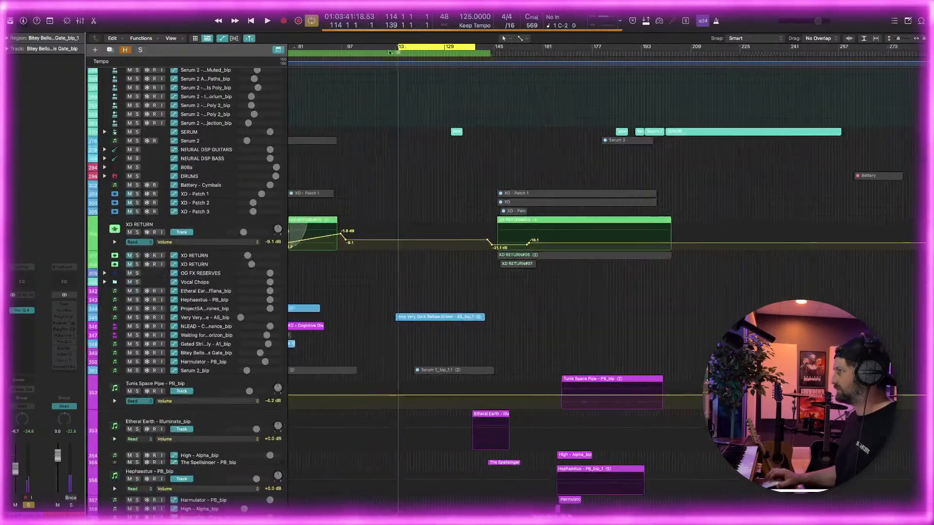
pyautogui.moveTo(422, 48); pyautogui.dragTo(419, 47)
pyautogui.moveTo(480, 46); pyautogui.dragTo(847, 76)
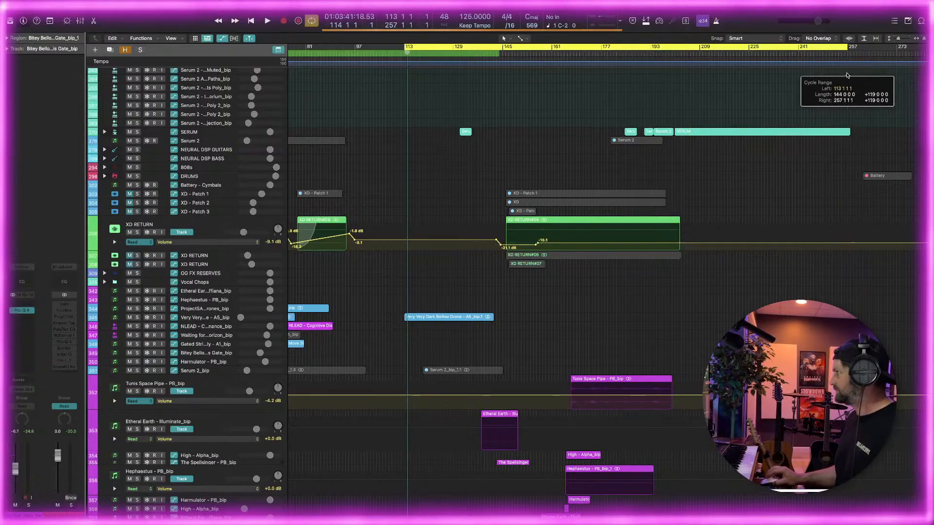
# Select the Very Very Dark Bellow Drone region and its track, keeping the audio editor closed
pyautogui.click(437, 319)
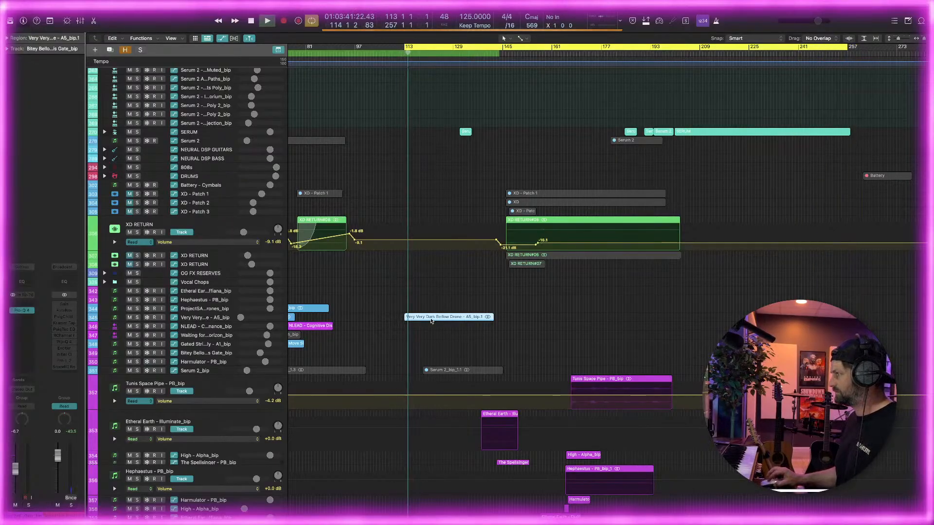
pyautogui.doubleClick(464, 318)
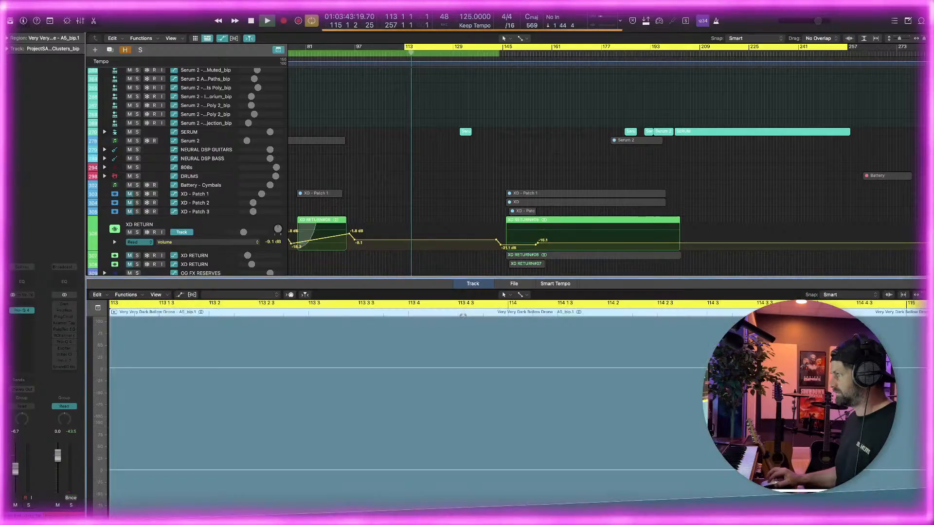
pyautogui.press('e')
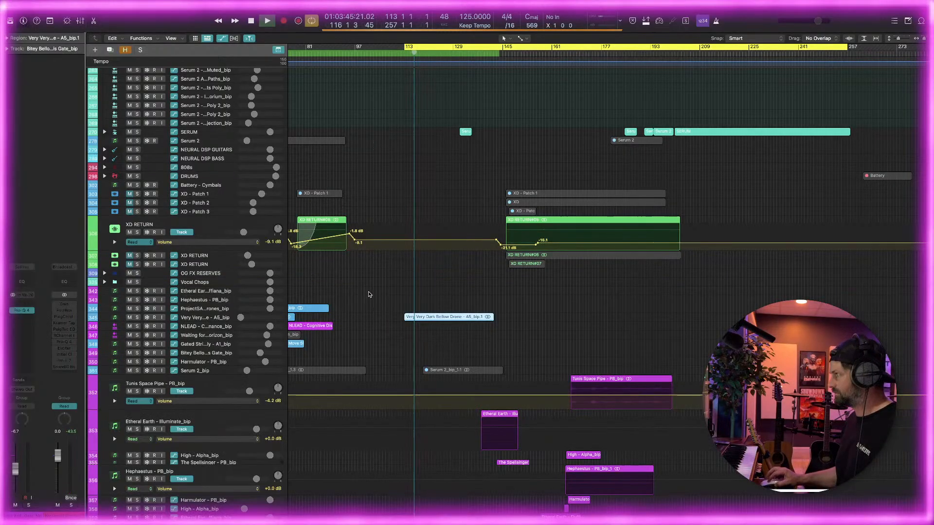
pyautogui.click(158, 319)
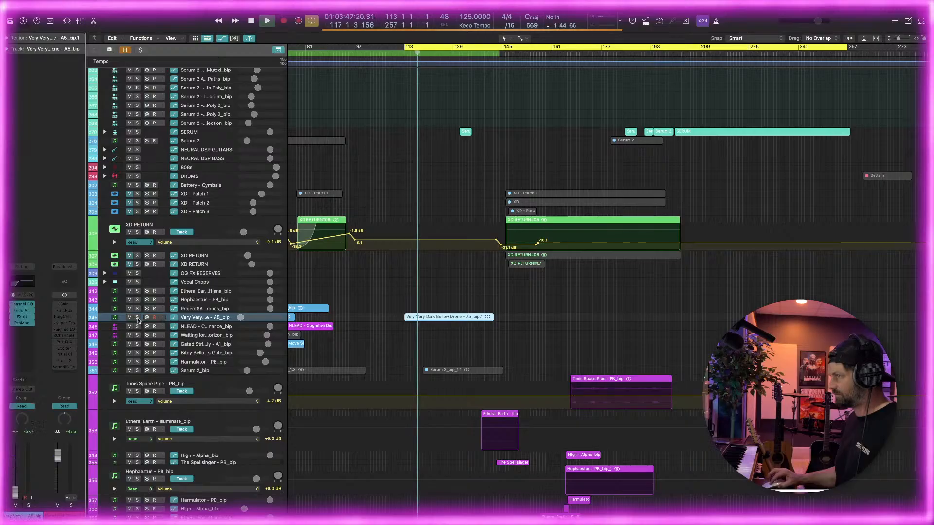
# Enlarge the Very Very Dark Bellow Drone track to examine its volume automation during playback, and reduce its height again
pyautogui.hotkey('ctrl', 'z')
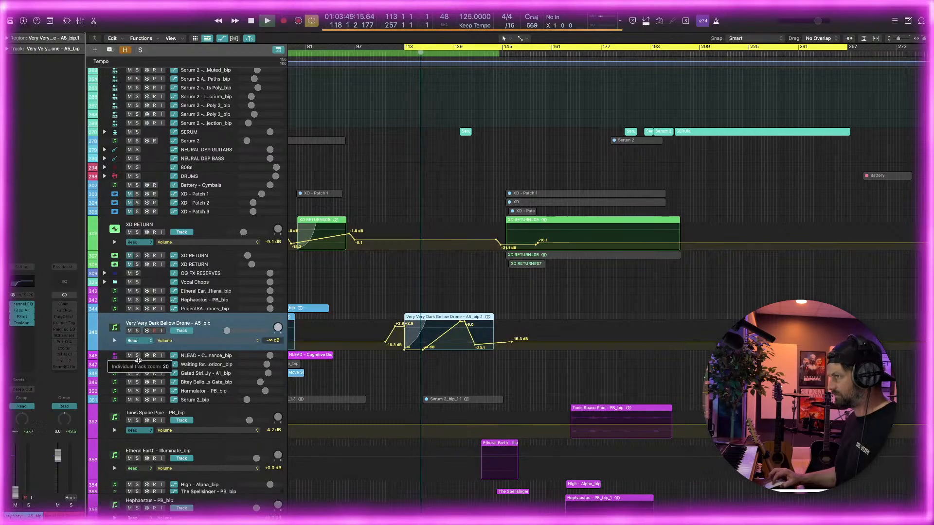
pyautogui.press('super+Right')
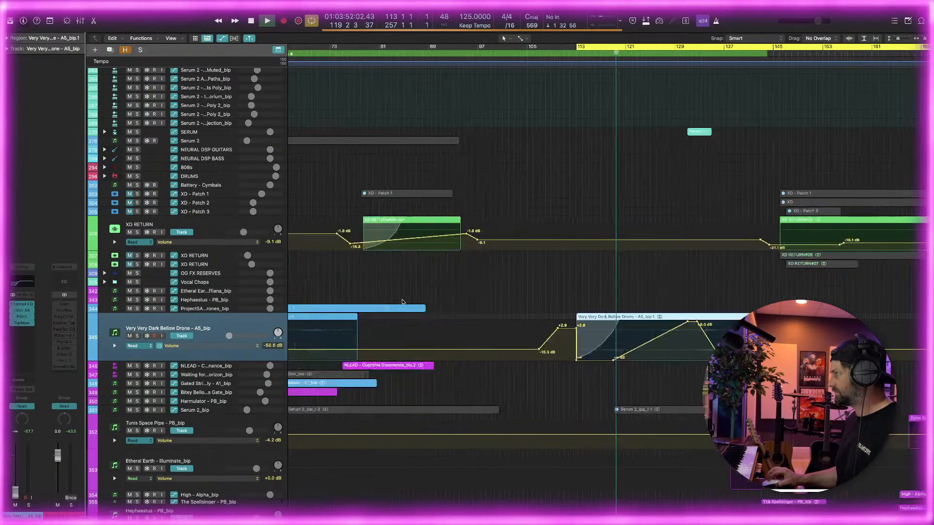
pyautogui.hscroll(3, 402, 302)
pyautogui.press('super+Right')
pyautogui.press('super+Left')
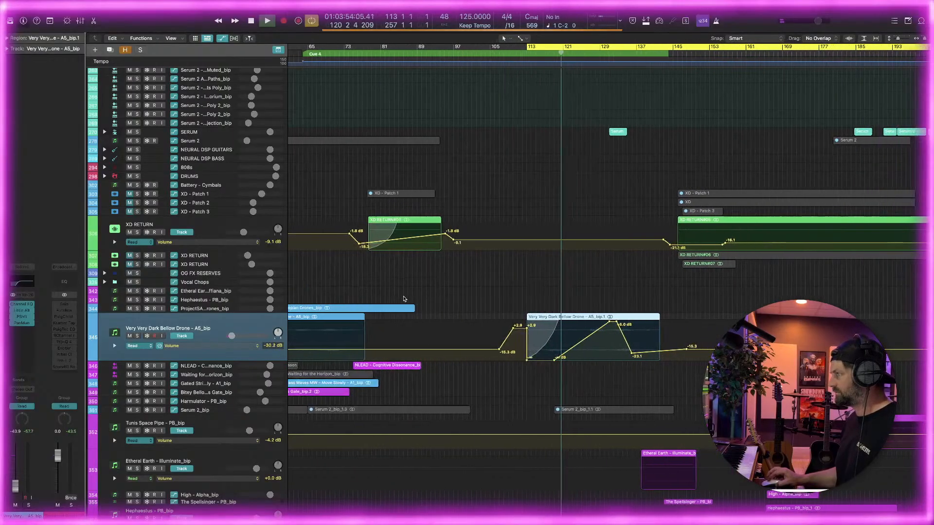
pyautogui.hscroll(5, 404, 299)
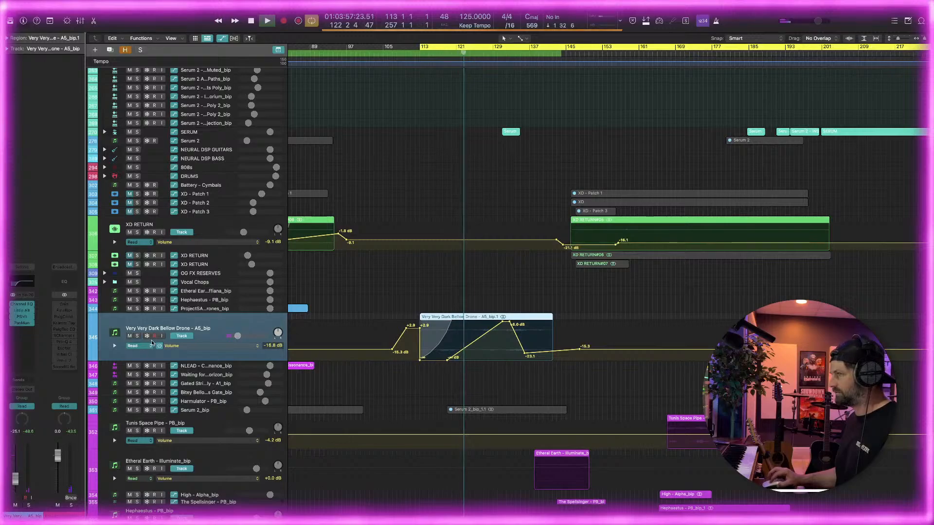
pyautogui.moveTo(164, 360); pyautogui.dragTo(179, 336)
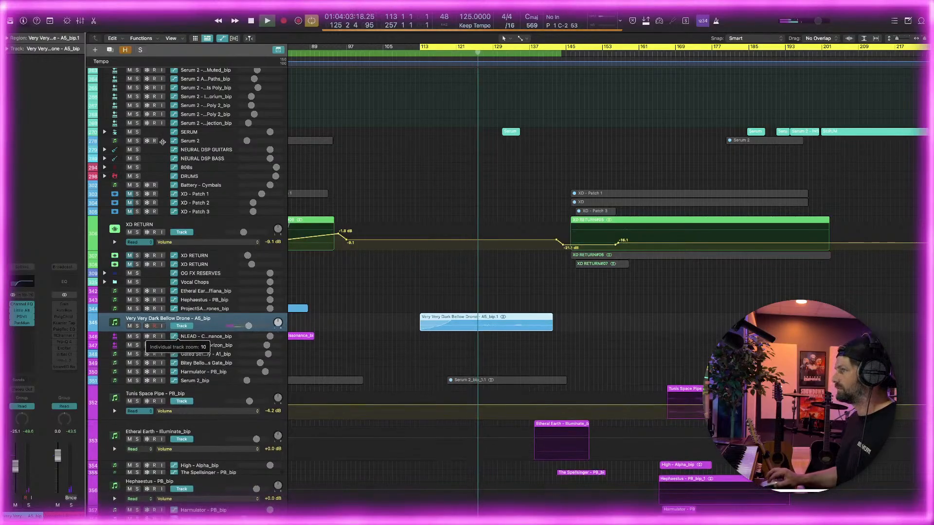
# Expand the SERUM folder and select the regions of the Serum 2 - SC - Astral Projection track
pyautogui.click(105, 132)
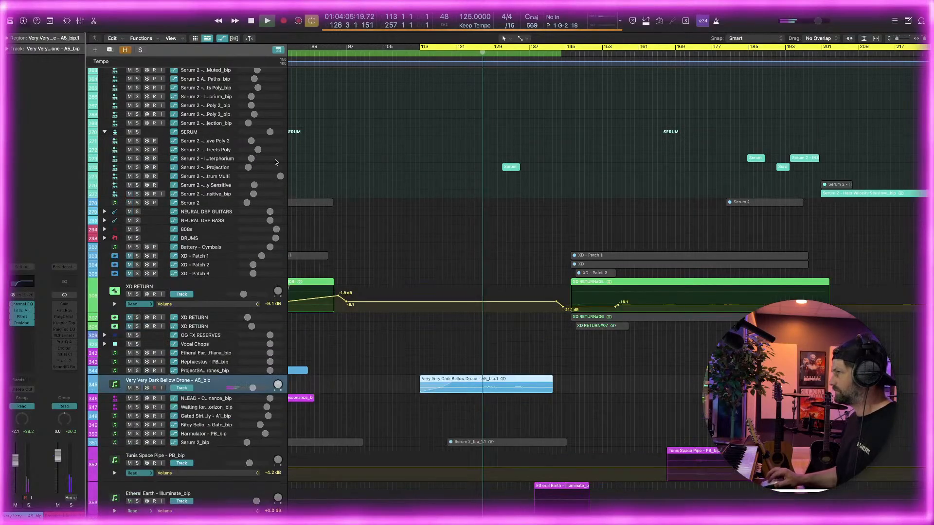
pyautogui.click(426, 168)
pyautogui.scroll(-5, 426, 180)
pyautogui.hscroll(3, 426, 180)
pyautogui.scroll(1, 426, 180)
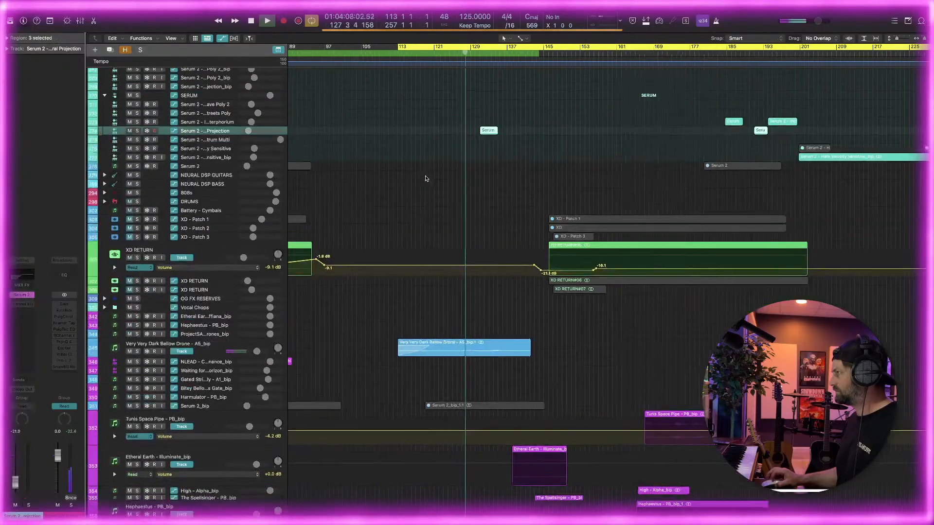
pyautogui.scroll(-10, 426, 178)
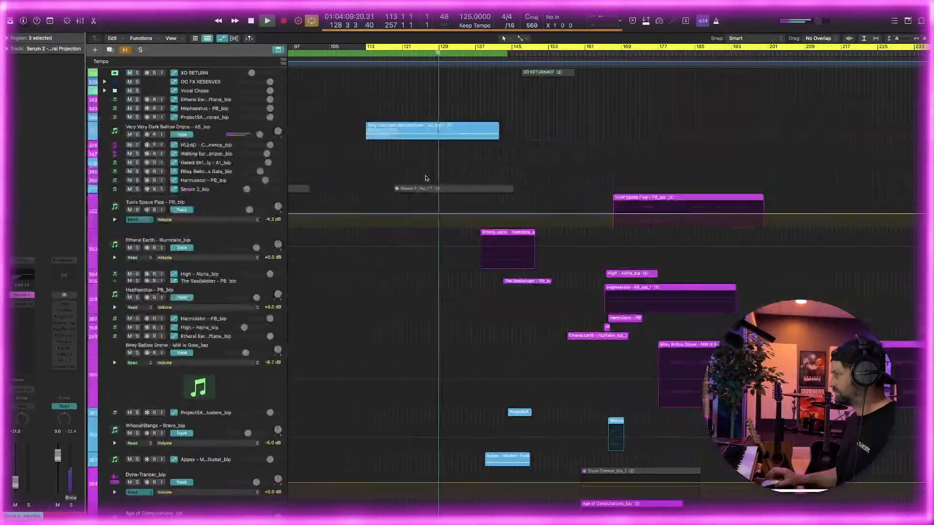
pyautogui.scroll(10, 426, 178)
pyautogui.scroll(5, 425, 178)
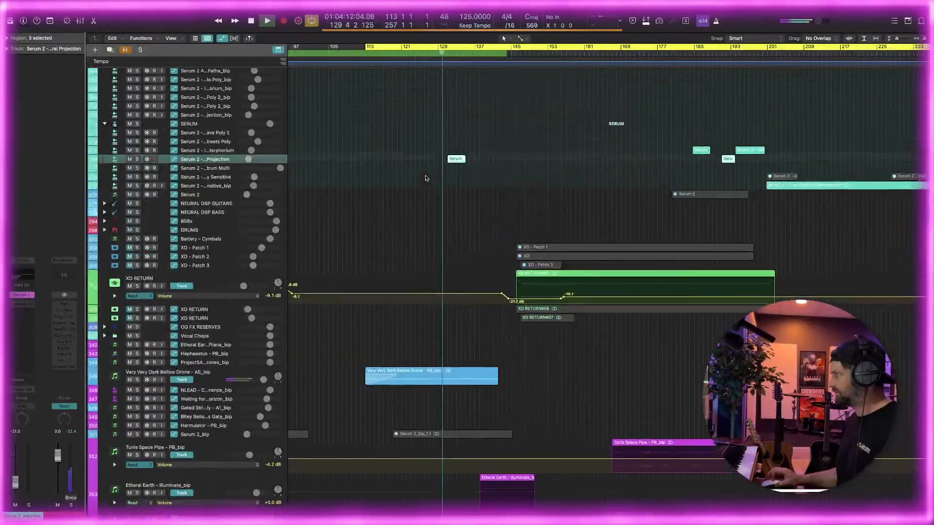
pyautogui.hscroll(2, 425, 178)
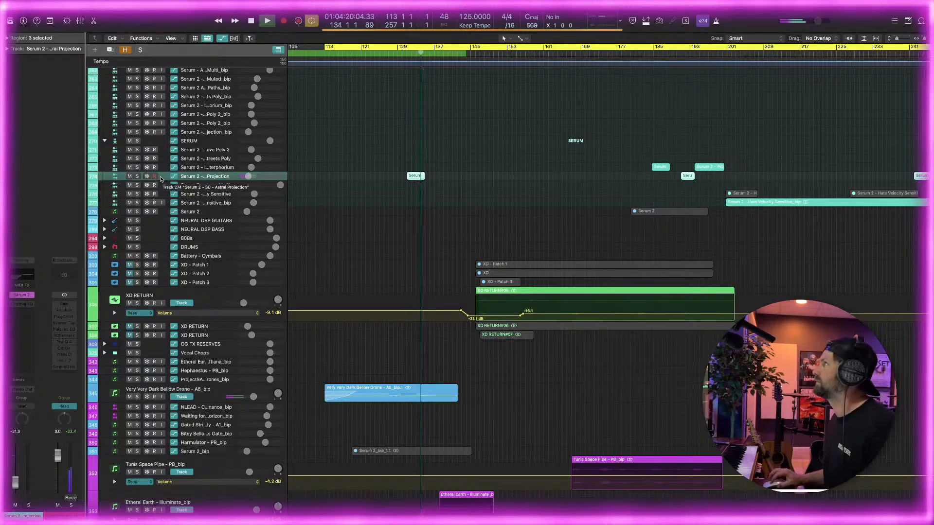
# Draw a fade-in about three bars long at the start of the Etheral Earth - Illuminate region
pyautogui.scroll(-10, 199, 180)
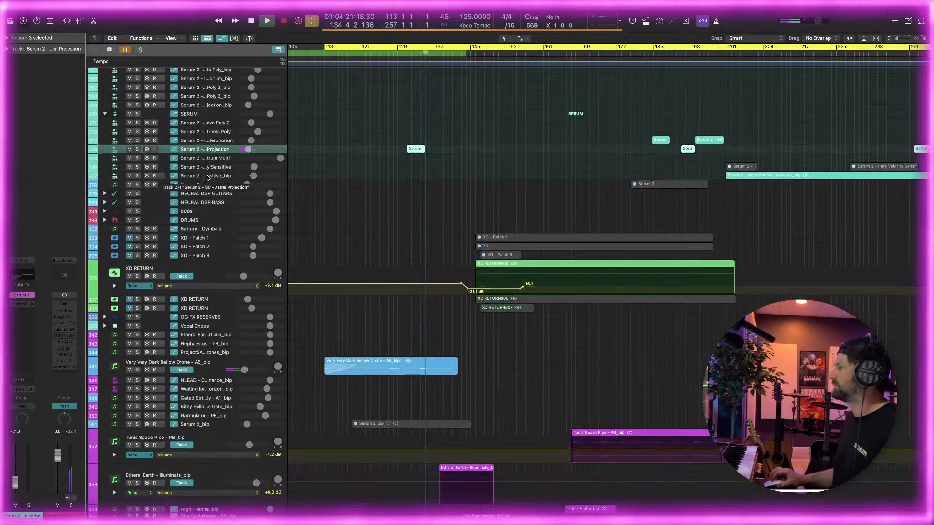
pyautogui.scroll(8, 212, 176)
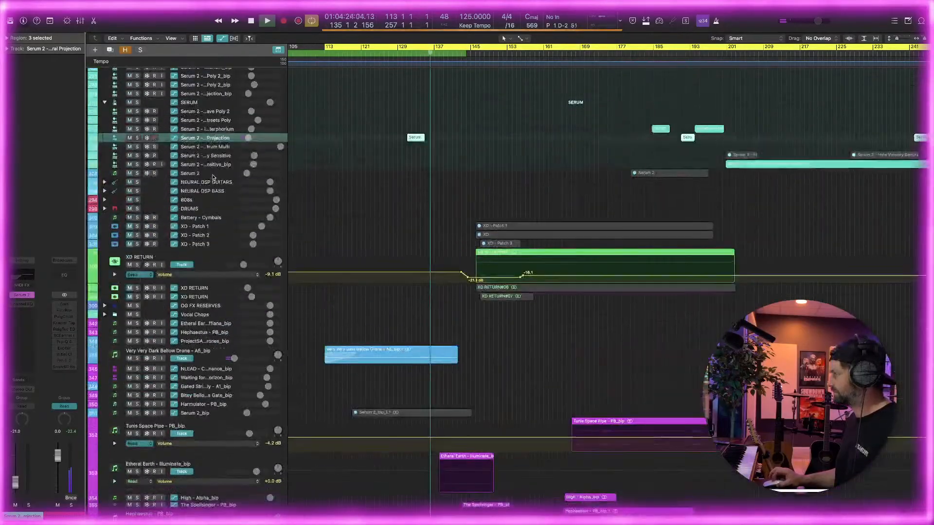
pyautogui.scroll(-6, 212, 177)
pyautogui.scroll(-5, 213, 177)
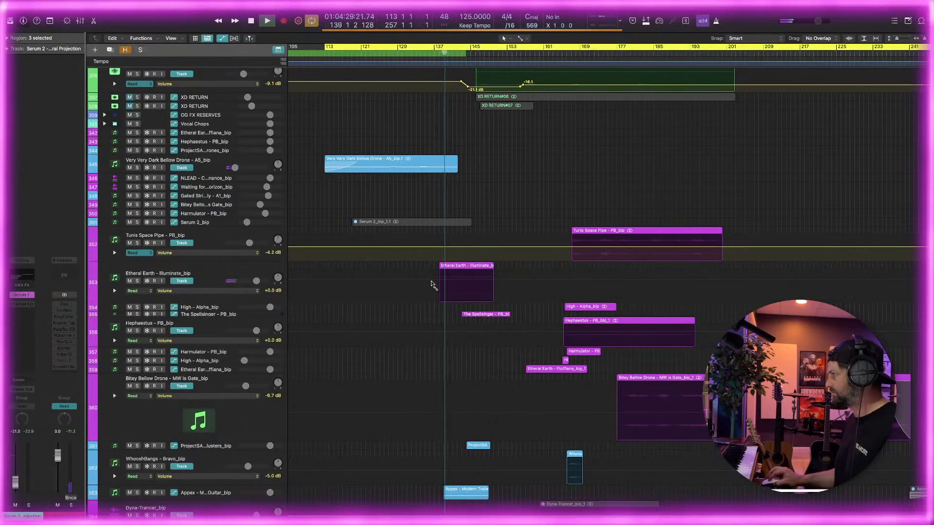
pyautogui.moveTo(440, 269); pyautogui.dragTo(456, 271)
pyautogui.click(456, 272)
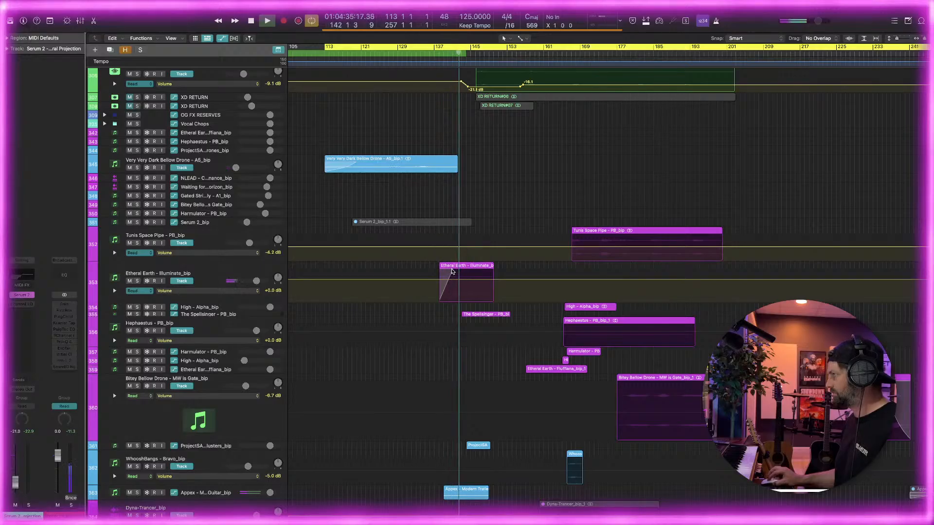
pyautogui.hscroll(1, 440, 262)
pyautogui.hscroll(4, 439, 263)
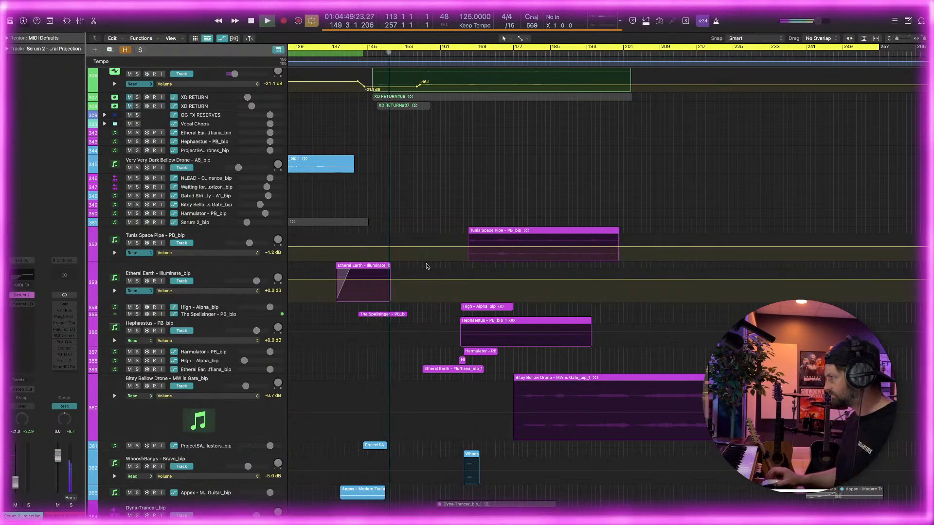
pyautogui.scroll(-5, 427, 267)
pyautogui.scroll(-2, 427, 266)
pyautogui.hscroll(2, 430, 269)
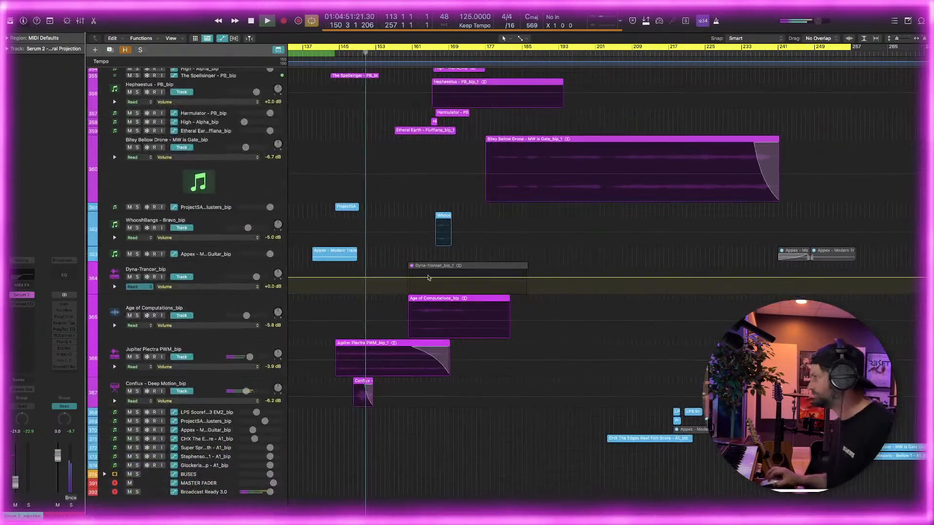
# Add a Channel EQ to the shorter High - Alpha region's track and enable a 12 dB/Oct low cut at 500 Hz
pyautogui.scroll(2, 436, 273)
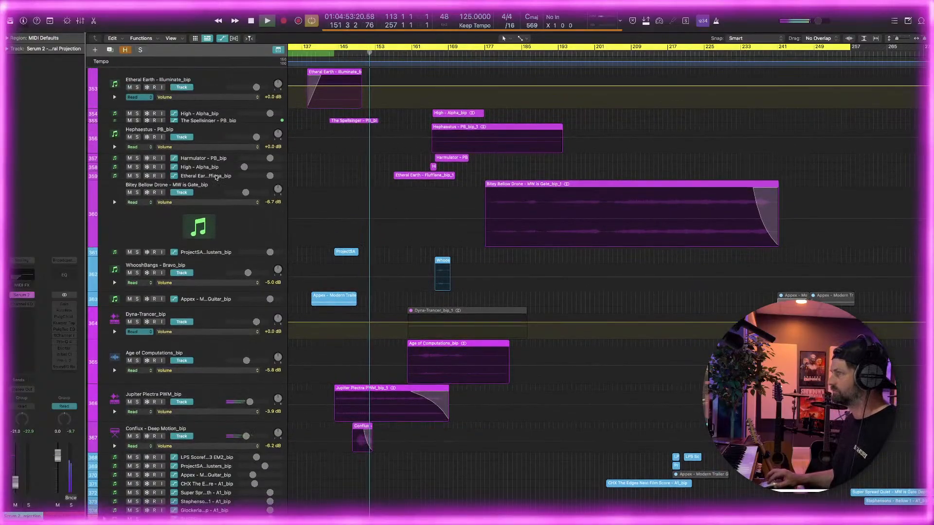
pyautogui.click(217, 179)
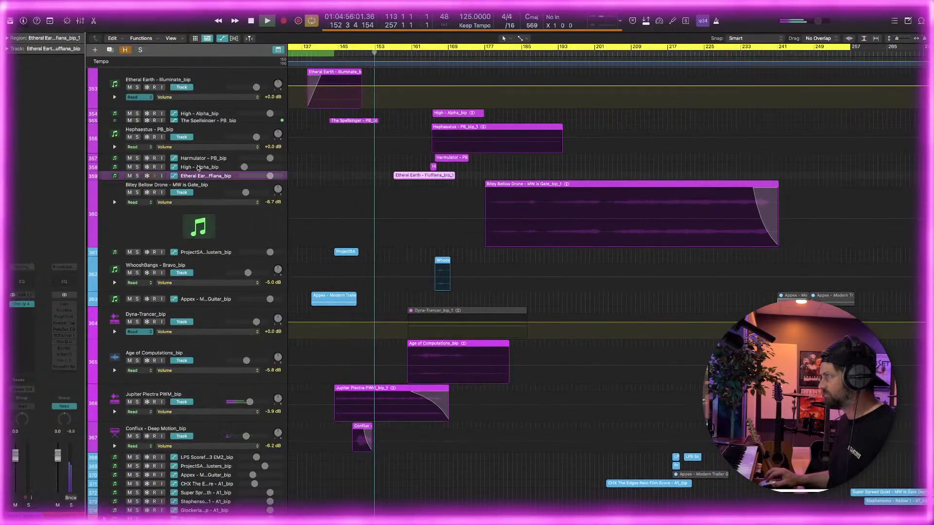
pyautogui.click(204, 169)
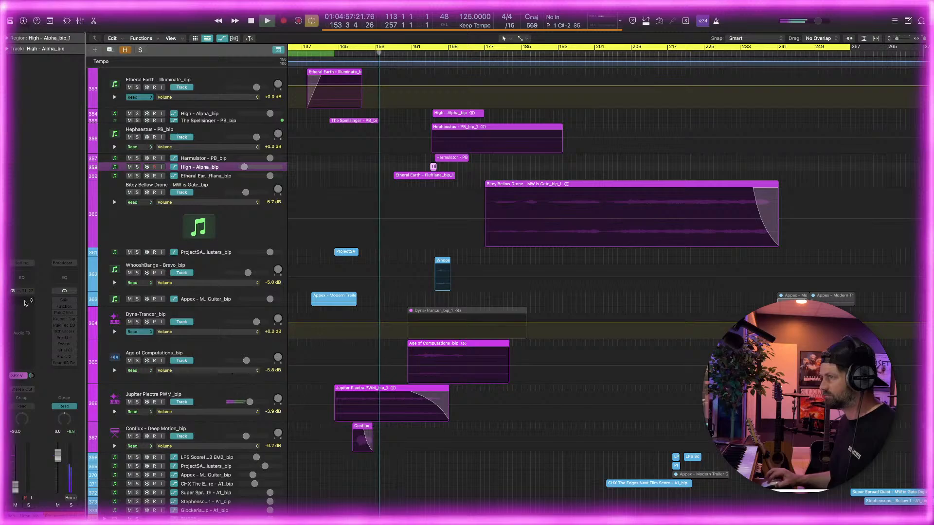
pyautogui.click(22, 278)
pyautogui.click(332, 134)
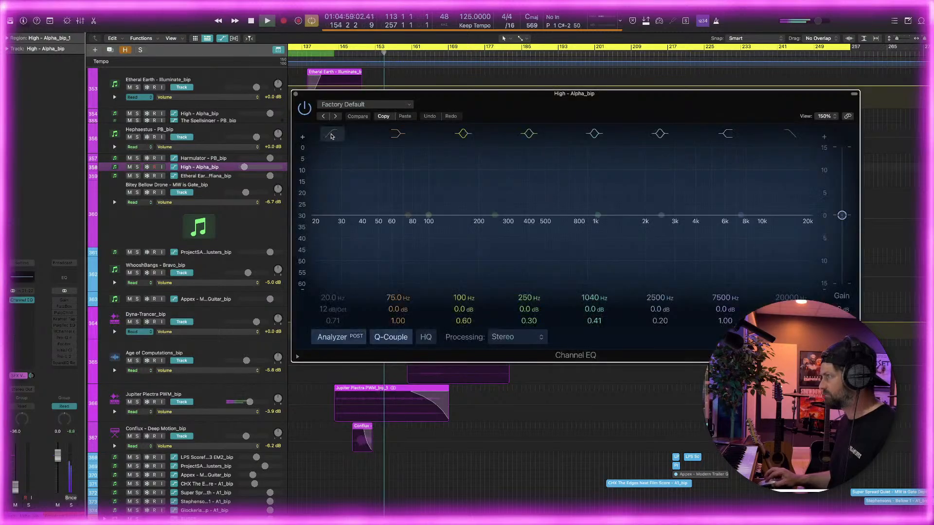
pyautogui.moveTo(330, 238); pyautogui.dragTo(560, 226)
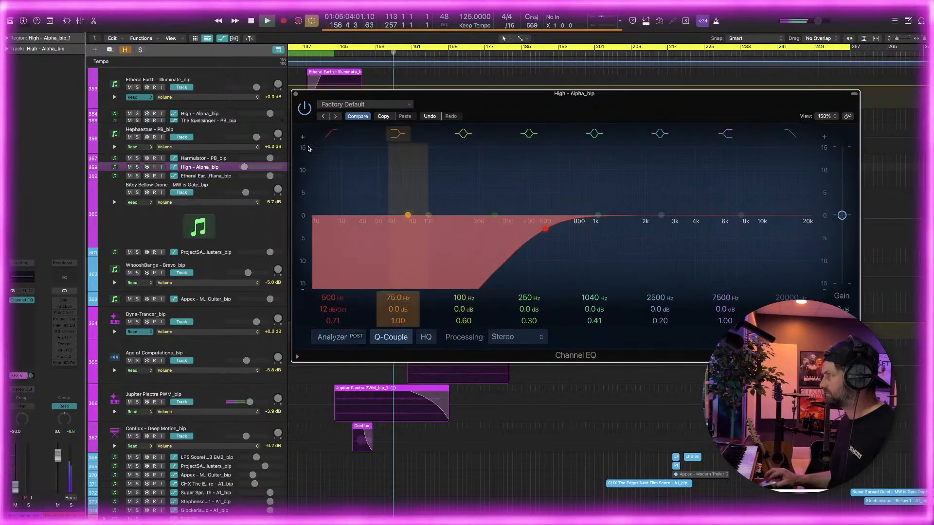
pyautogui.press('super+w')
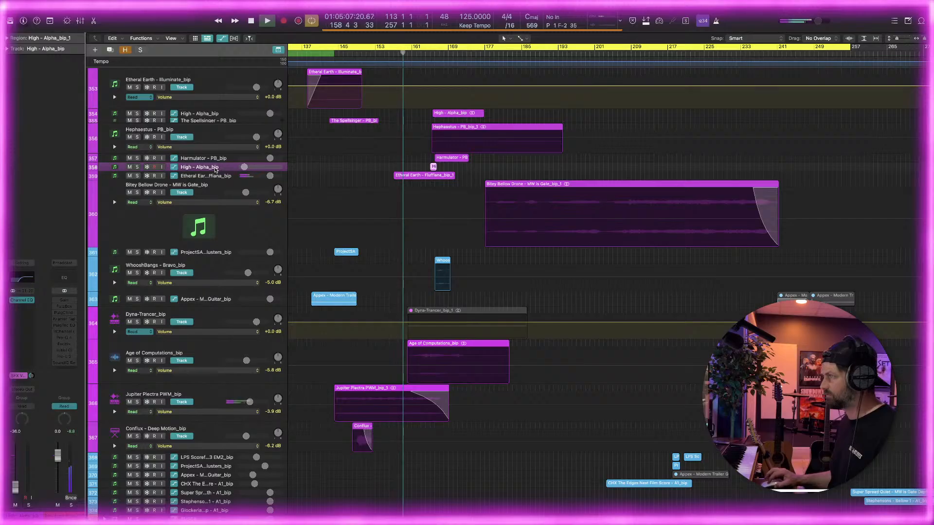
# Select the Harmulator - PB track, increase its height, and toggle its solo on and off during playback
pyautogui.click(208, 177)
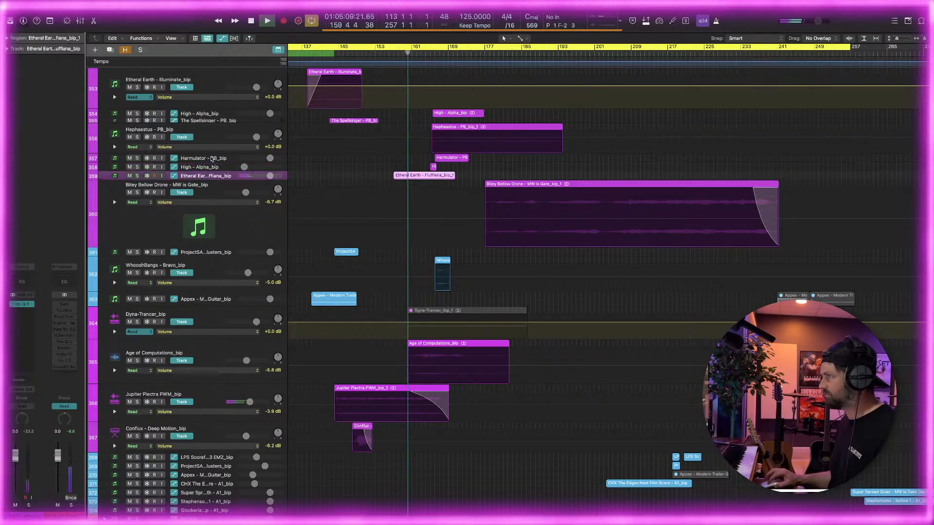
pyautogui.click(215, 158)
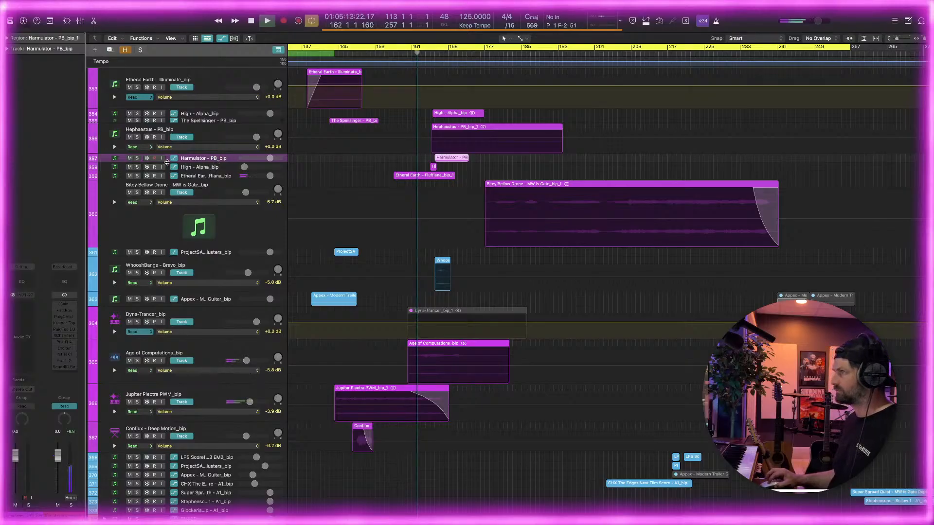
pyautogui.moveTo(167, 162); pyautogui.dragTo(167, 222)
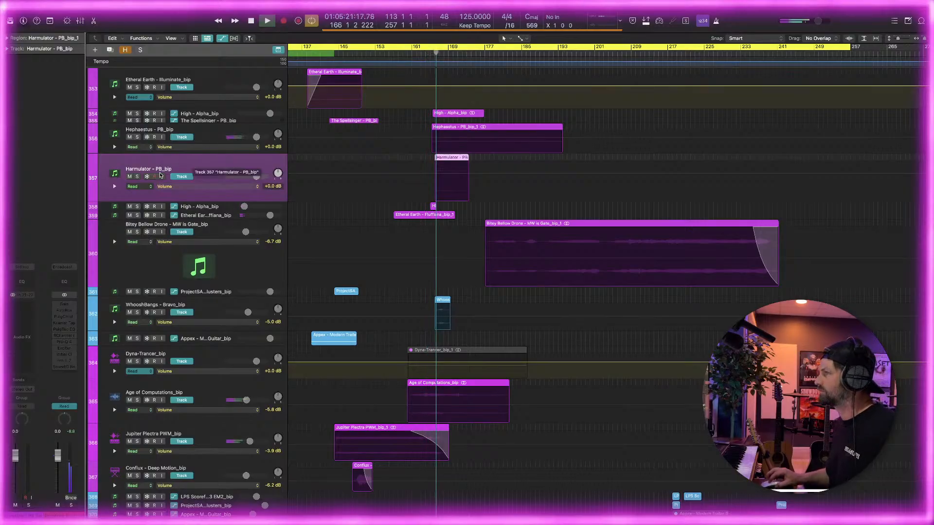
pyautogui.click(137, 177)
pyautogui.click(138, 176)
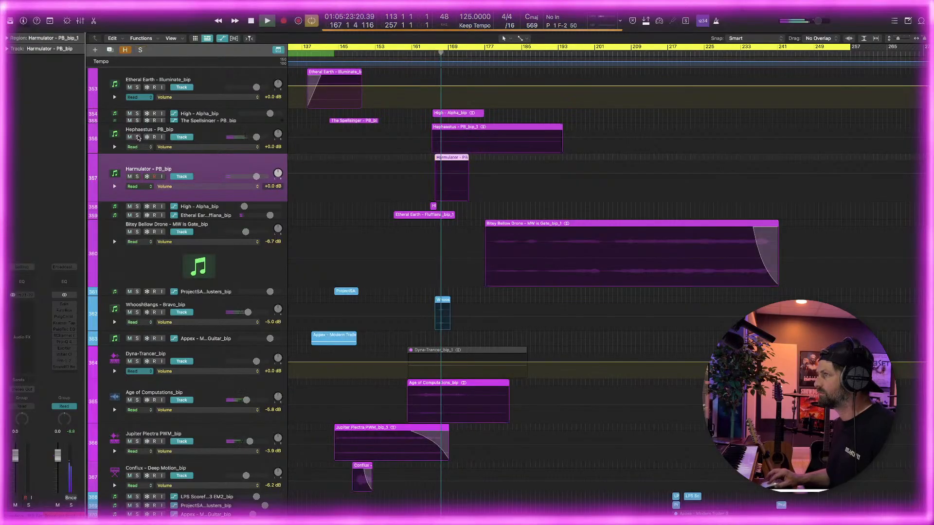
# Solo the Hephaestus - PB track, lower its volume to -12.0 dB, and replay the full mix from about bar 164
pyautogui.click(136, 137)
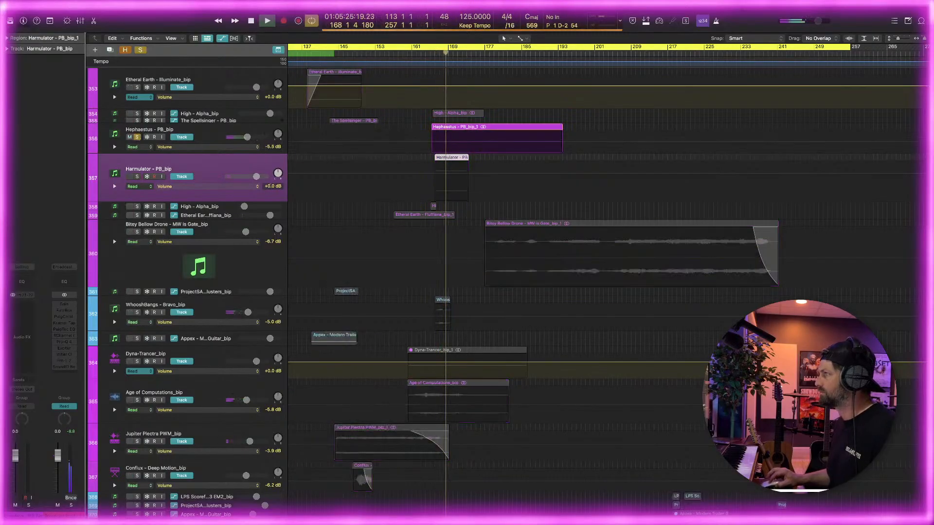
pyautogui.click(433, 56)
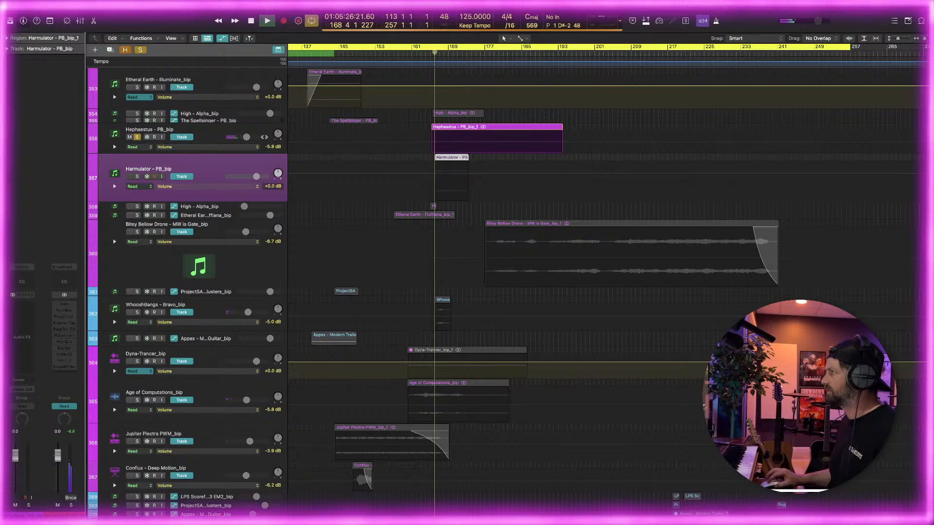
pyautogui.click(137, 136)
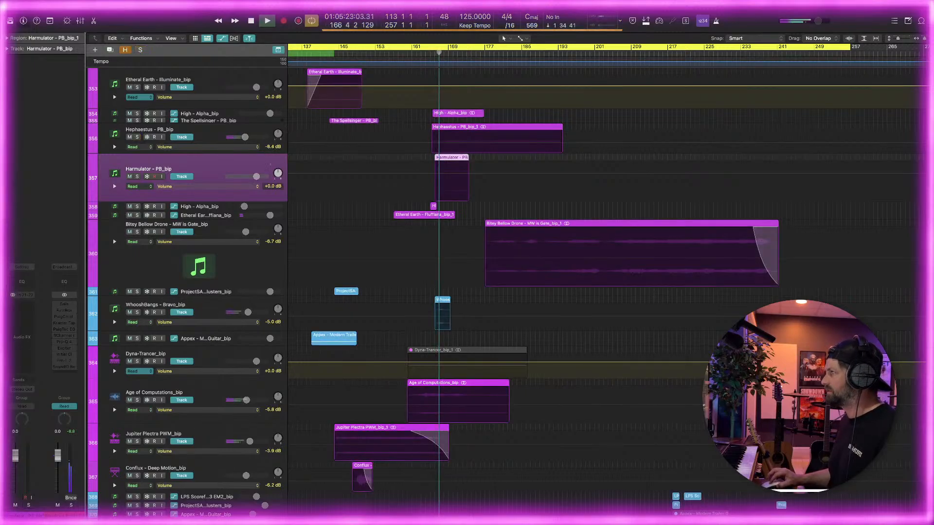
pyautogui.click(429, 55)
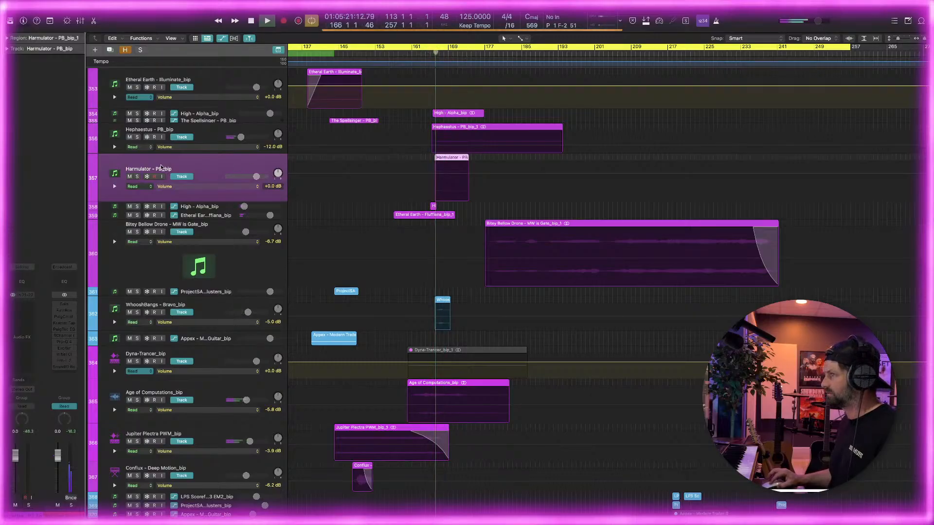
# Solo the Harmulator - PB track, add a Channel EQ low cut at about 650 Hz, and return to the full mix
pyautogui.press('s')
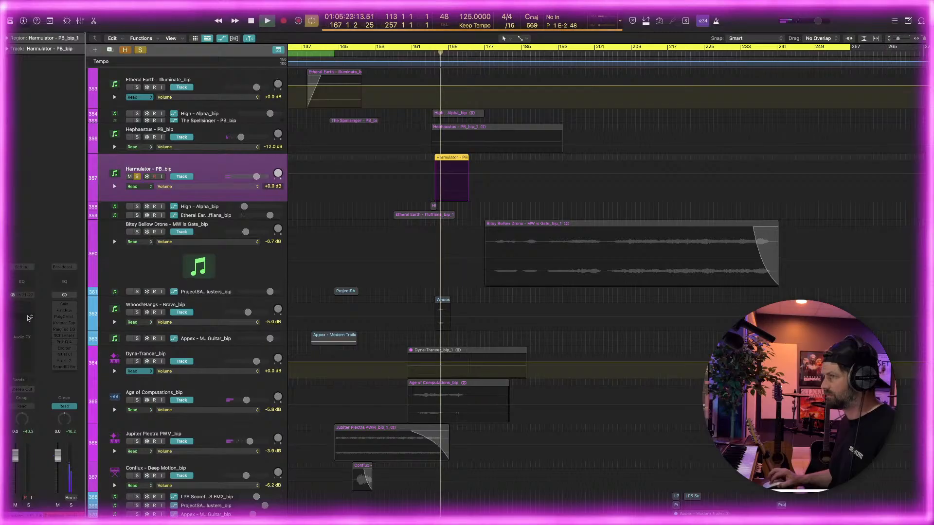
pyautogui.click(24, 283)
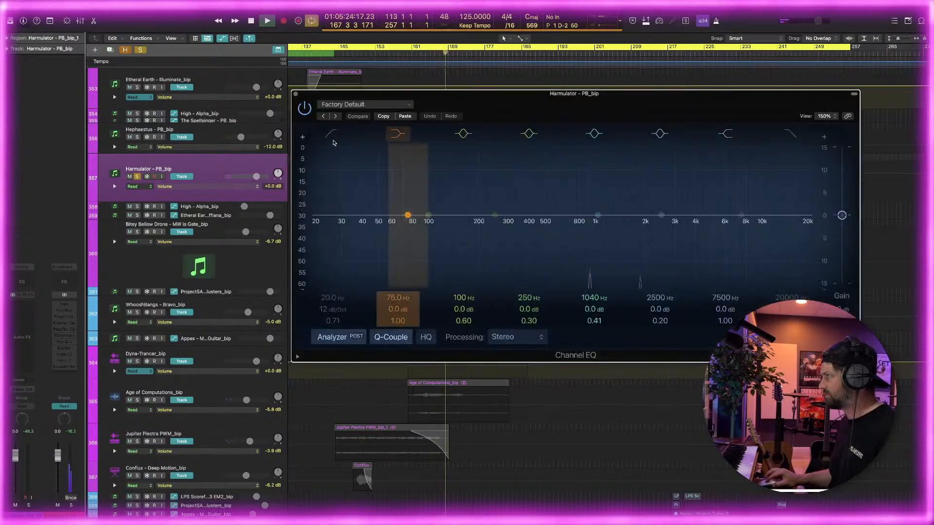
pyautogui.click(332, 136)
pyautogui.moveTo(313, 230); pyautogui.dragTo(566, 230)
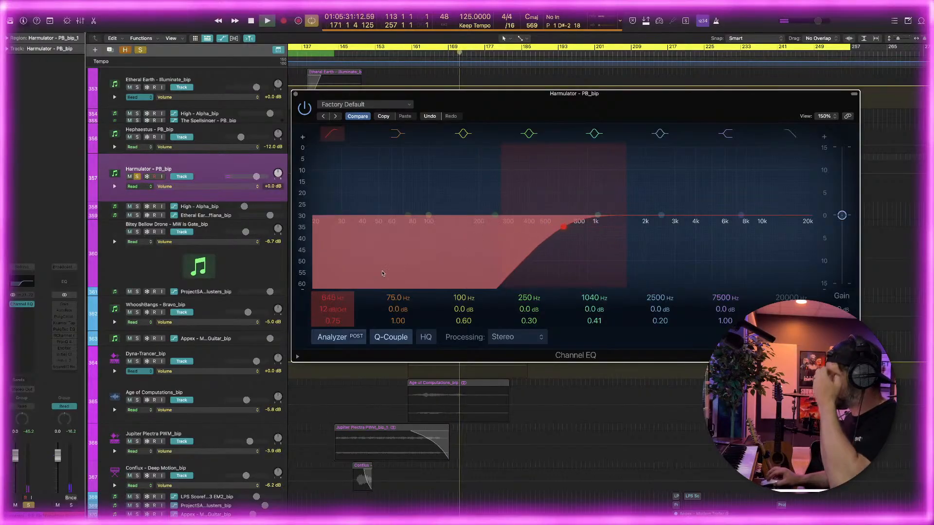
pyautogui.click(329, 336)
pyautogui.click(295, 94)
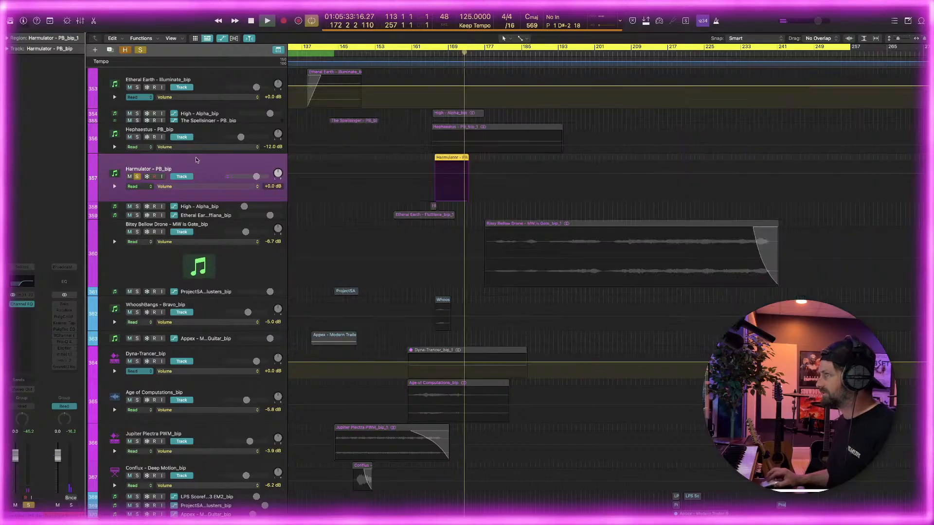
pyautogui.click(138, 177)
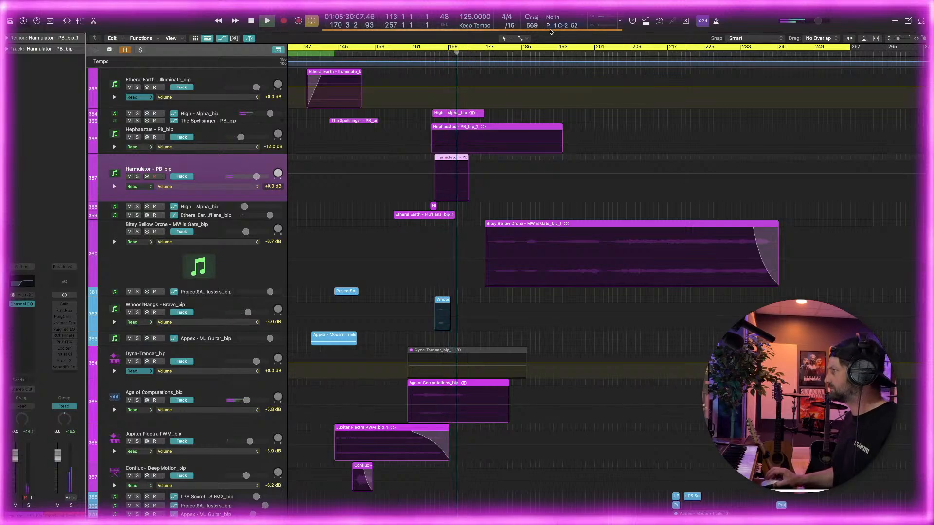
# Examine the arrangement around the playback position, from the Harmulator - PB track up to the XD RETURN track
pyautogui.press('super+w')
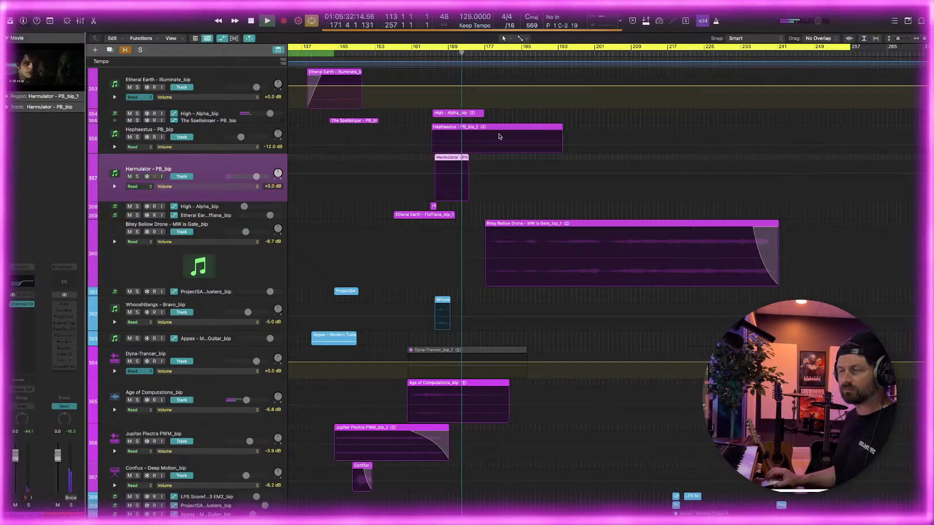
pyautogui.hscroll(1, 508, 145)
pyautogui.press('super+Right')
pyautogui.press('super+Right')
pyautogui.hscroll(5, 504, 146)
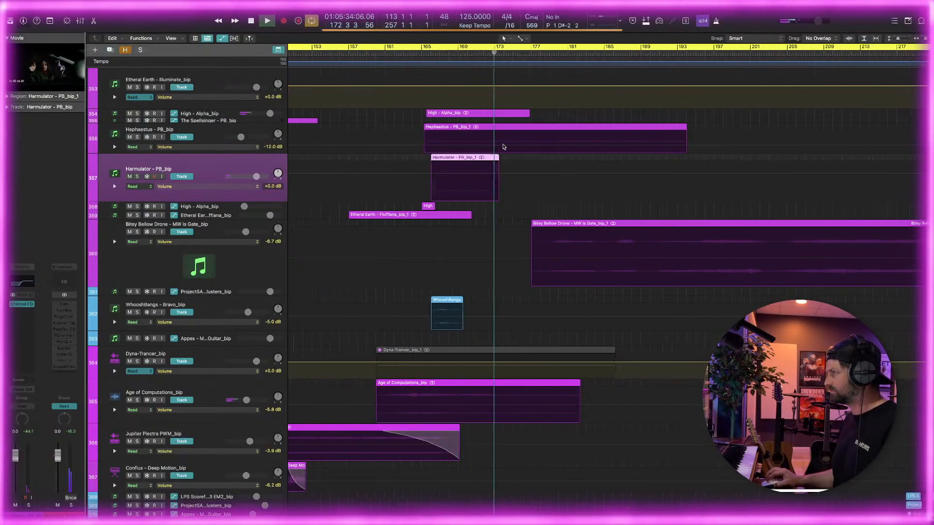
pyautogui.hscroll(2, 504, 147)
pyautogui.scroll(-8, 503, 146)
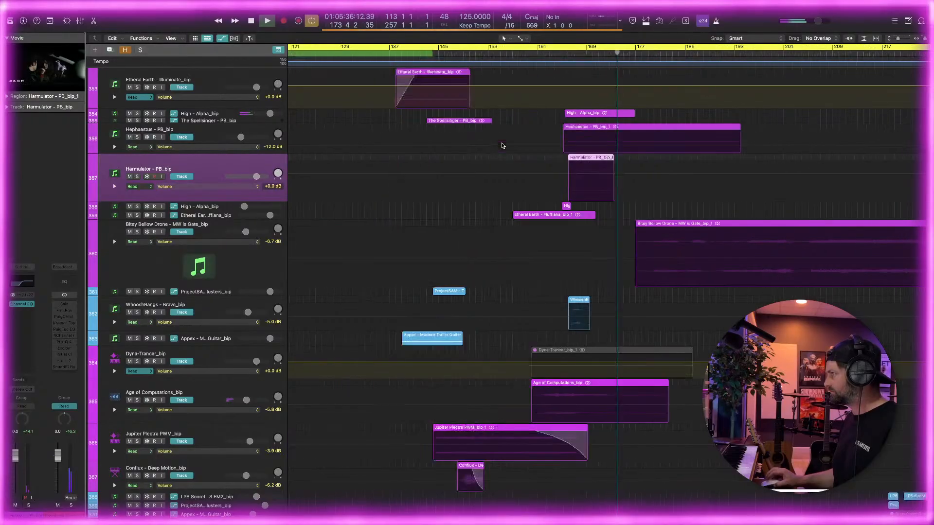
pyautogui.scroll(-3, 509, 145)
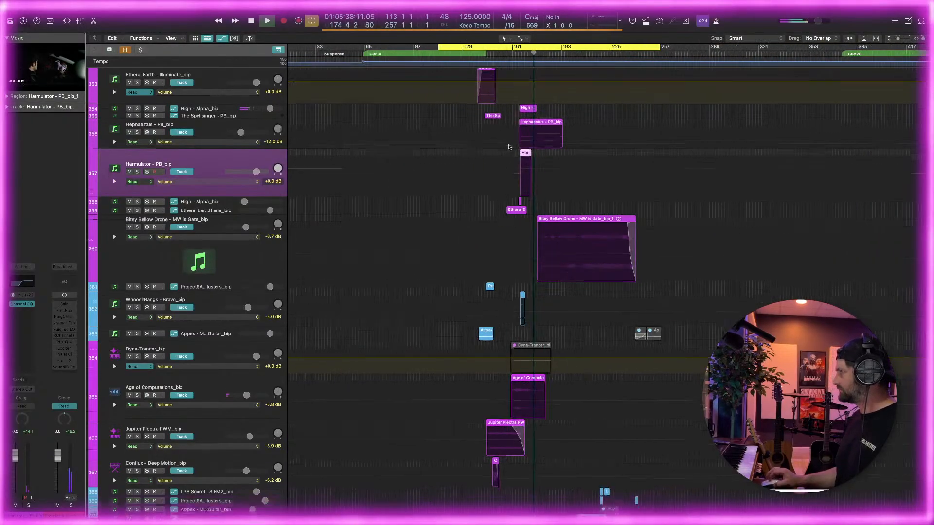
pyautogui.scroll(-5, 516, 159)
pyautogui.scroll(-4, 516, 159)
pyautogui.scroll(5, 516, 158)
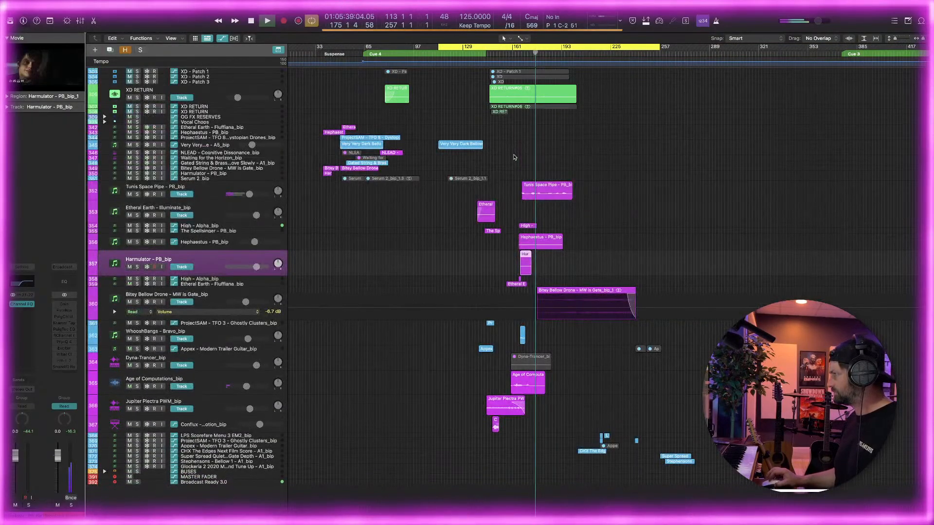
pyautogui.scroll(8, 442, 169)
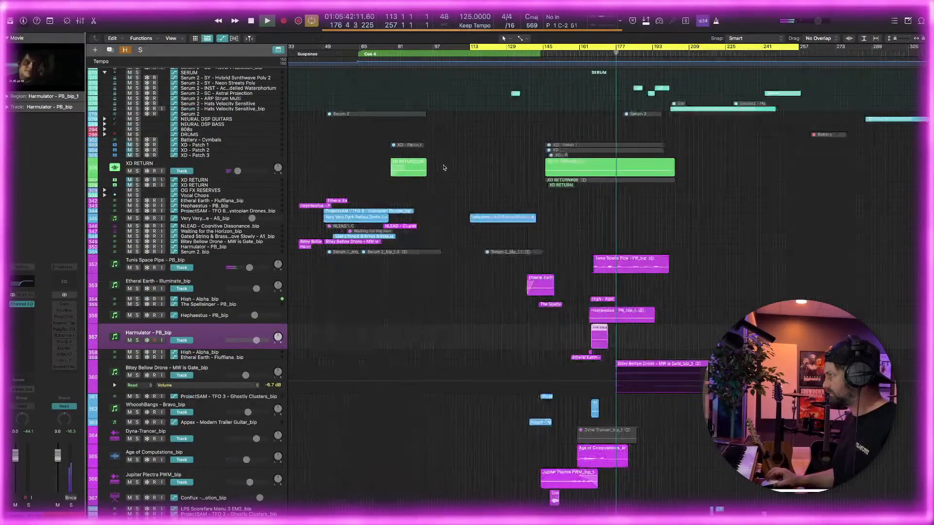
pyautogui.scroll(-3, 561, 310)
pyautogui.scroll(6, 554, 306)
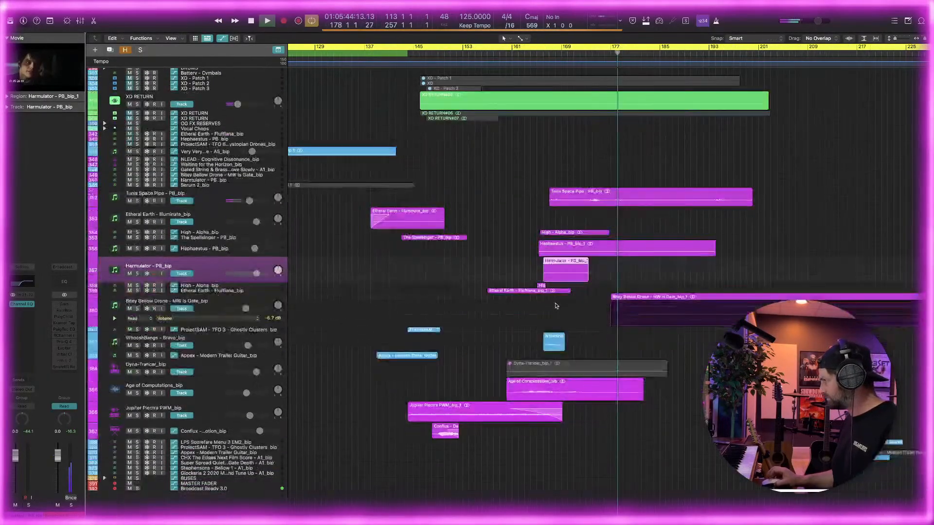
pyautogui.scroll(5, 547, 303)
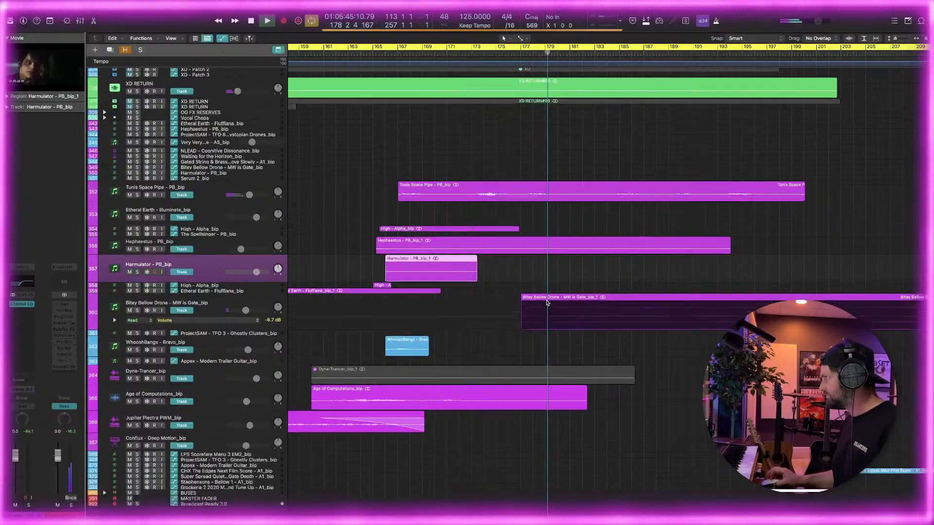
pyautogui.scroll(6, 546, 303)
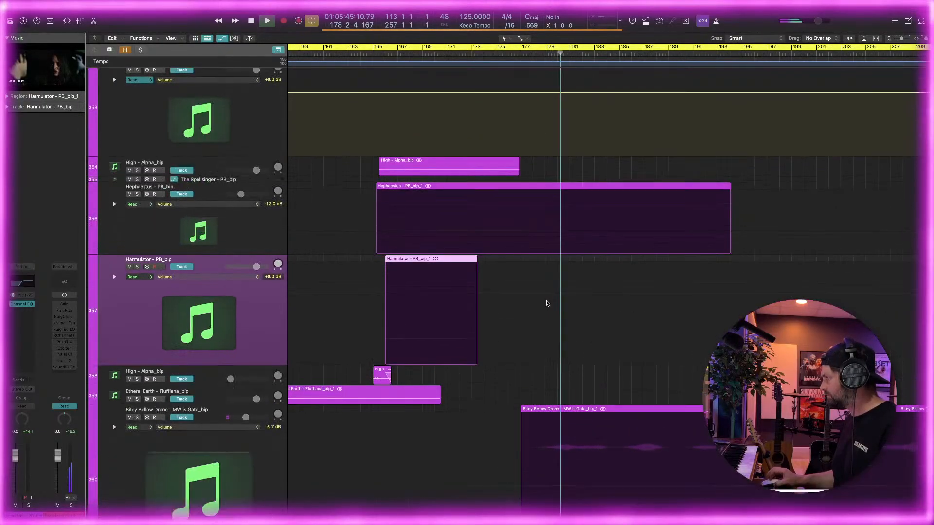
pyautogui.scroll(10, 547, 305)
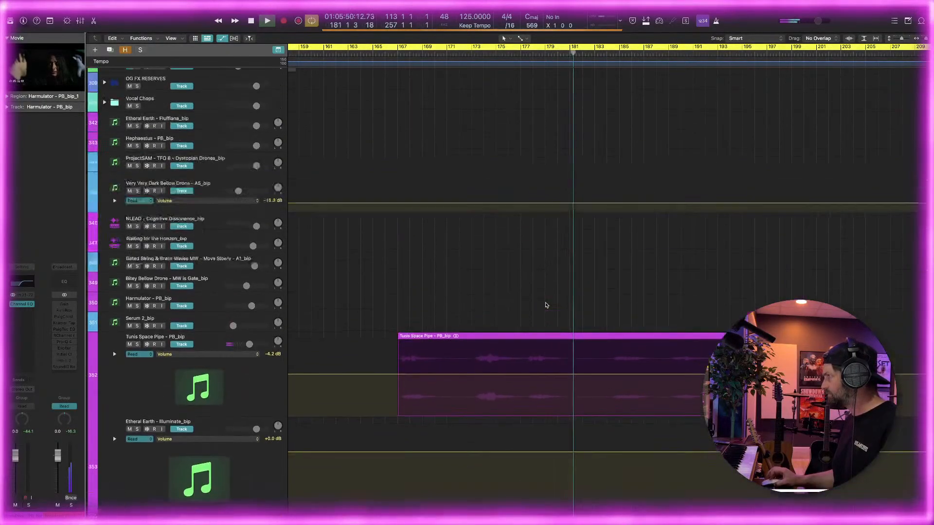
pyautogui.scroll(-2, 546, 308)
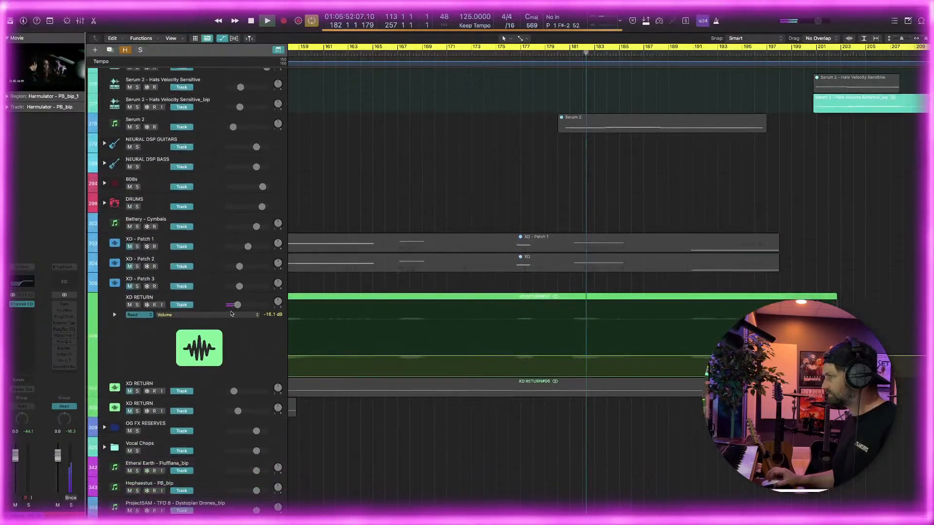
# Solo the XD RETURN track, open its Archetype Rabea X plug-in to examine the synth settings, and return to the full mix
pyautogui.click(137, 304)
pyautogui.click(140, 298)
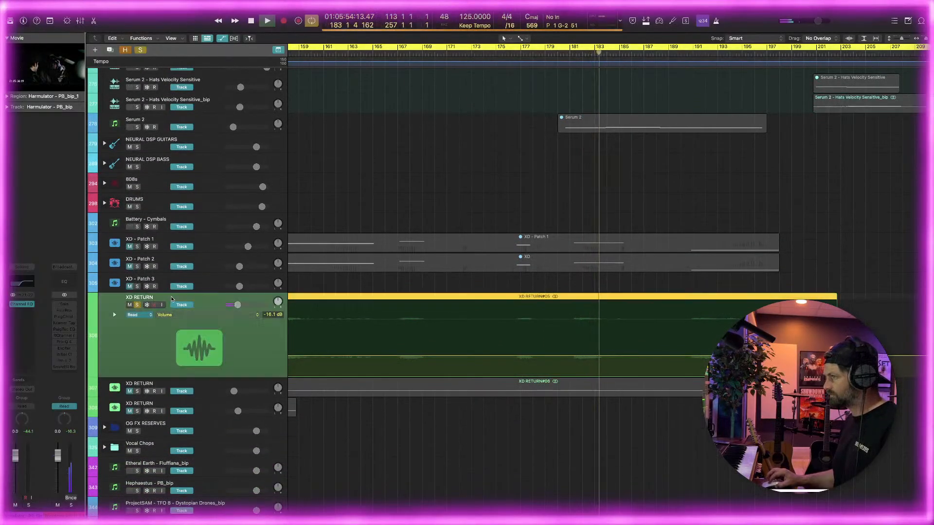
pyautogui.press('super+Left')
pyautogui.press('super+Left')
pyautogui.press('super+Left')
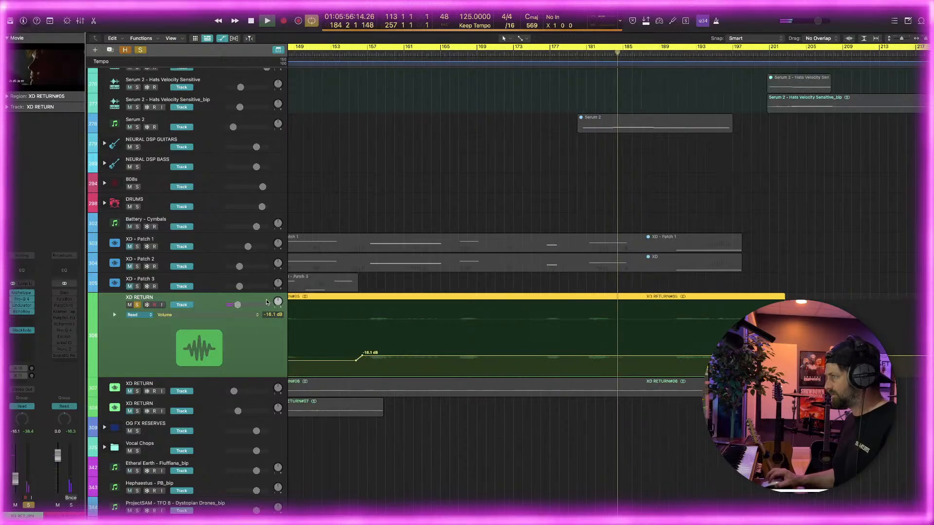
pyautogui.press('super+Right')
pyautogui.press('super+Right')
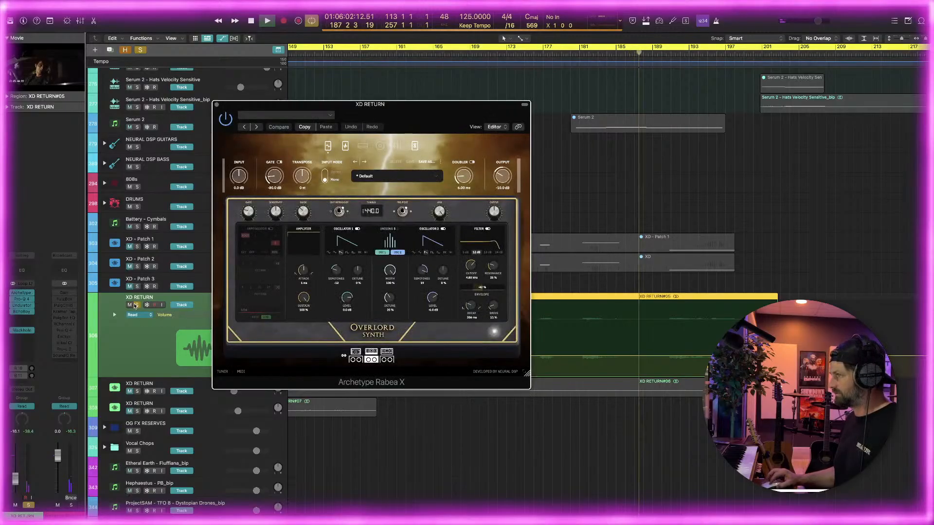
pyautogui.click(137, 305)
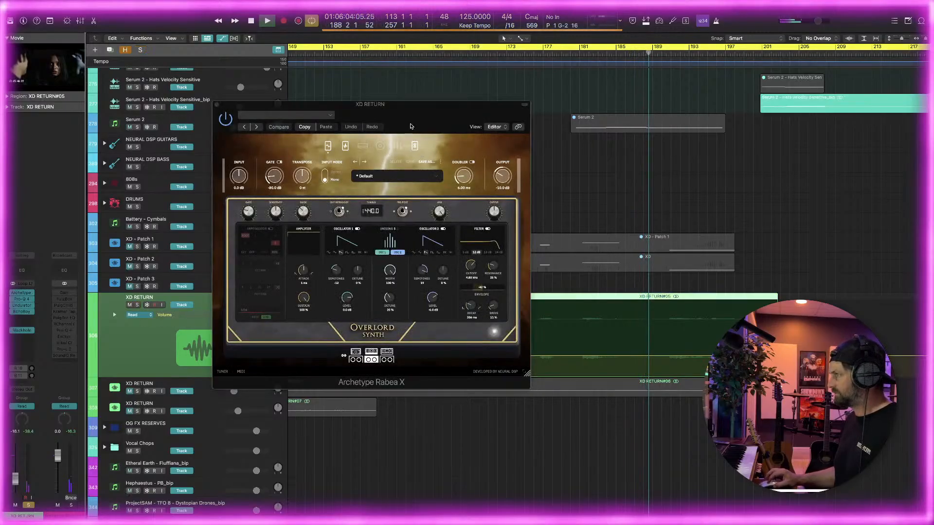
pyautogui.moveTo(409, 115)
pyautogui.mouseDown()
pyautogui.moveTo(421, 114)
pyautogui.moveTo(399, 114)
pyautogui.mouseUp()
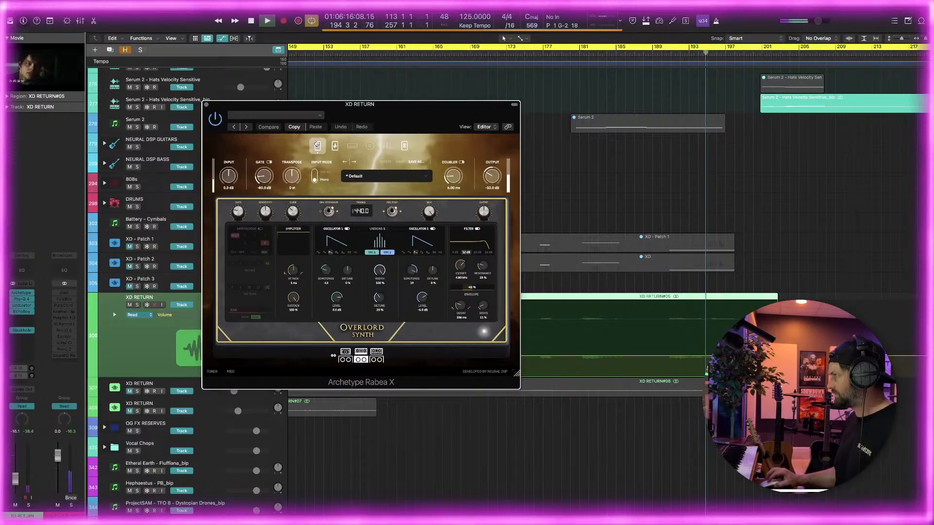
# Close the plug-in window and automate an XD RETURN volume dip to -21.9 dB between about bars 174 and 190
pyautogui.click(206, 105)
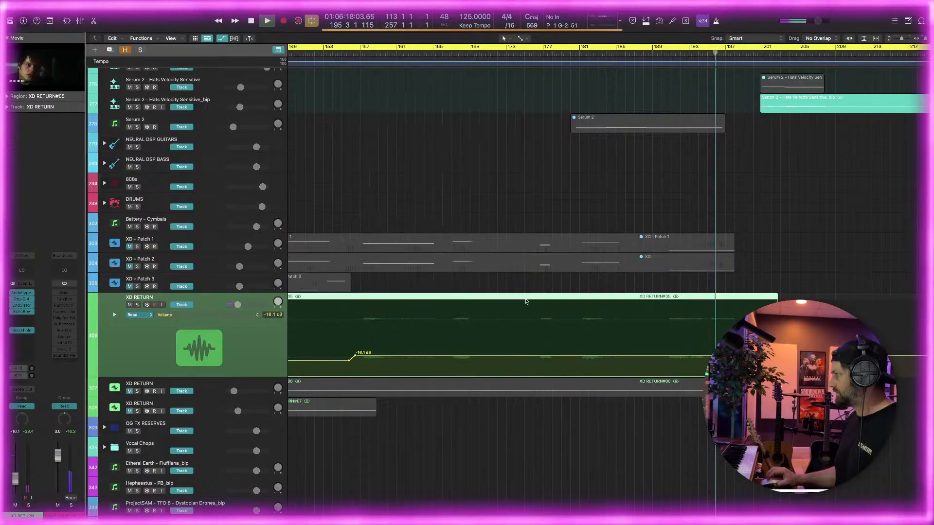
pyautogui.click(529, 357)
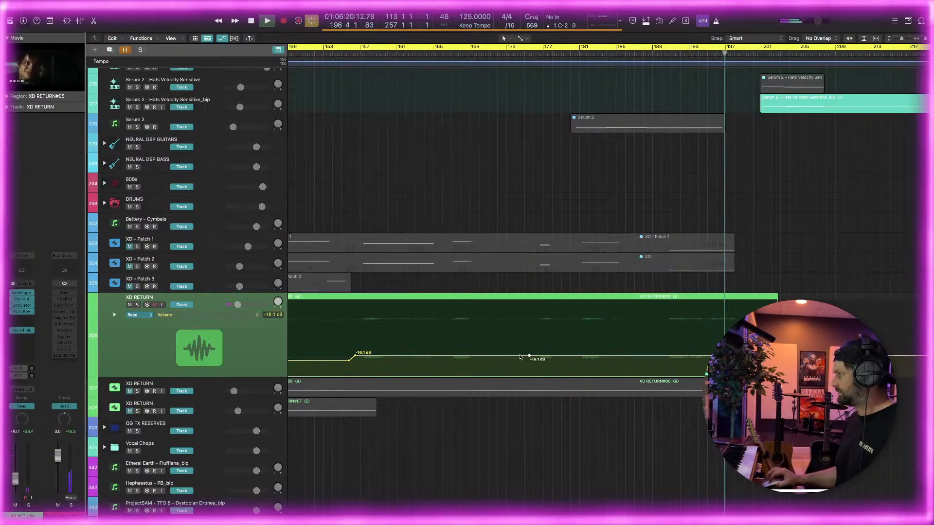
pyautogui.click(652, 356)
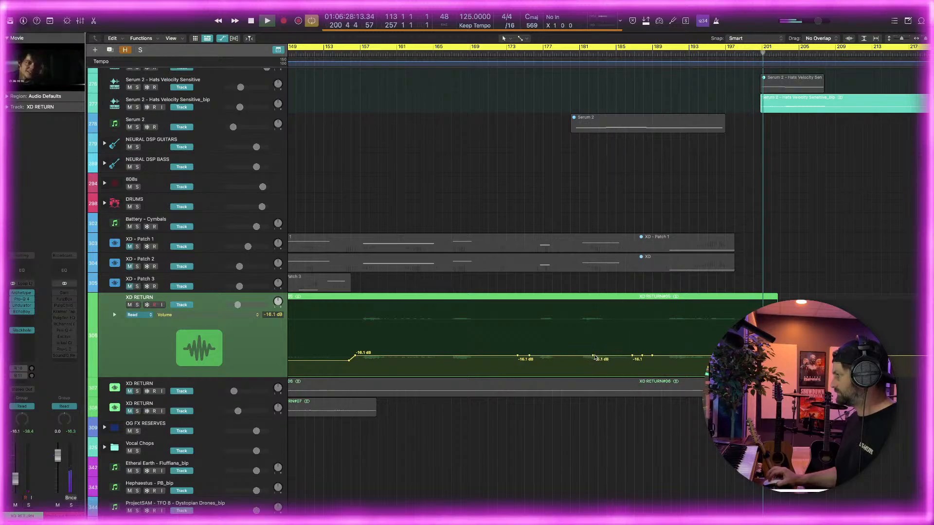
pyautogui.moveTo(594, 356)
pyautogui.mouseDown()
pyautogui.moveTo(642, 356)
pyautogui.moveTo(597, 364)
pyautogui.mouseUp()
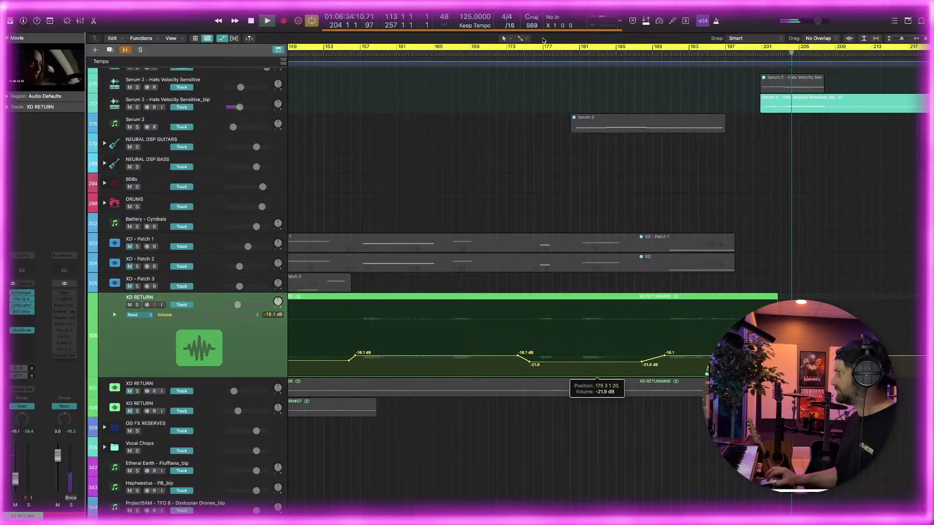
# Turn off cycle mode and replay the full mix from about bar 176 to check the XD RETURN volume dip
pyautogui.press('space')
pyautogui.click(534, 53)
pyautogui.press('c')
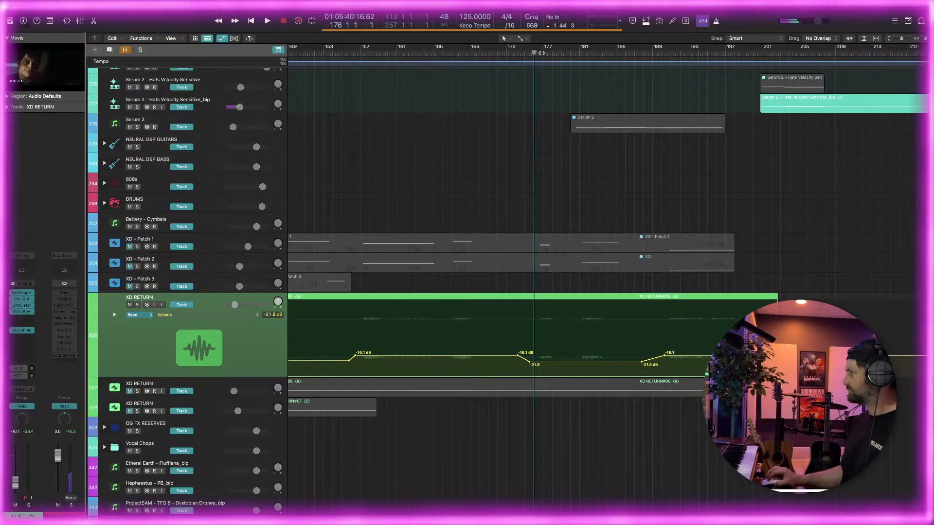
pyautogui.press('space')
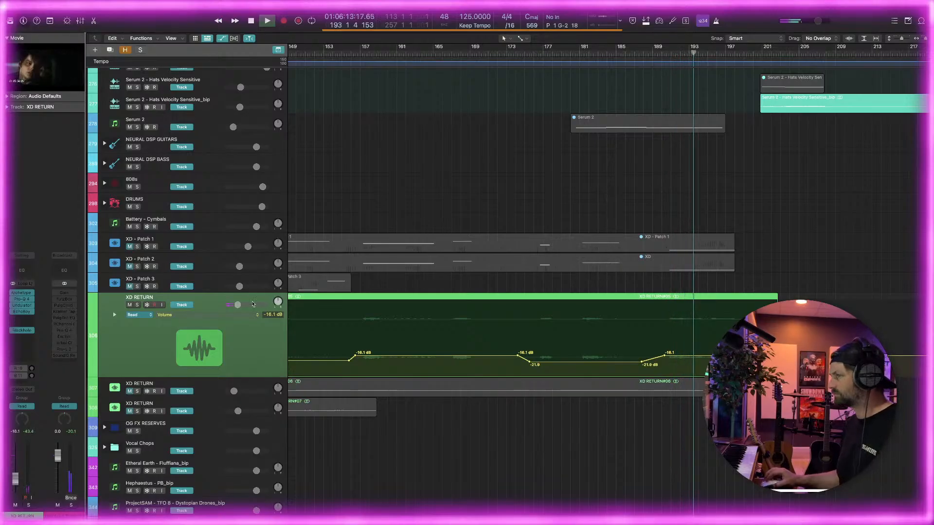
# Raise the volume of the Serum 2 - INST - Acoustic Modelled Waterphorium track to -11.8 dB, and trim it back slightly
pyautogui.press('super+Left')
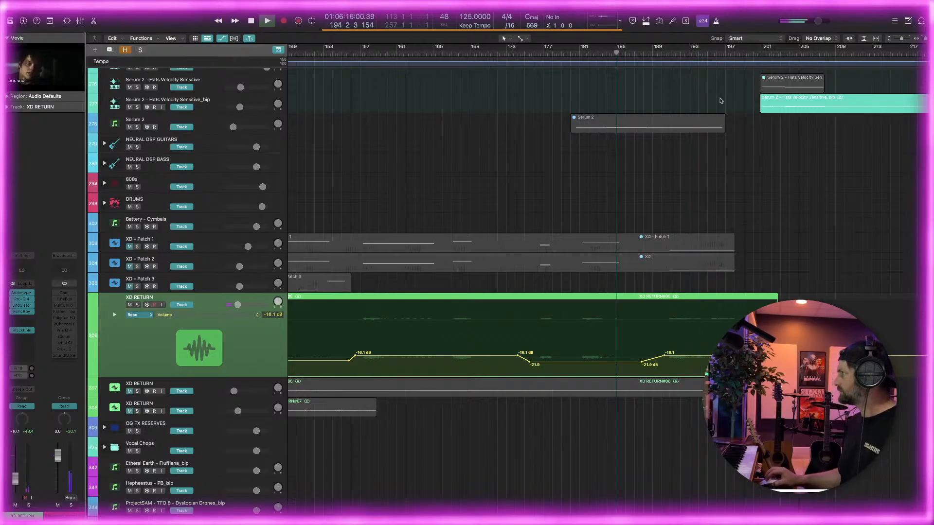
pyautogui.scroll(3, 685, 102)
pyautogui.scroll(2, 678, 101)
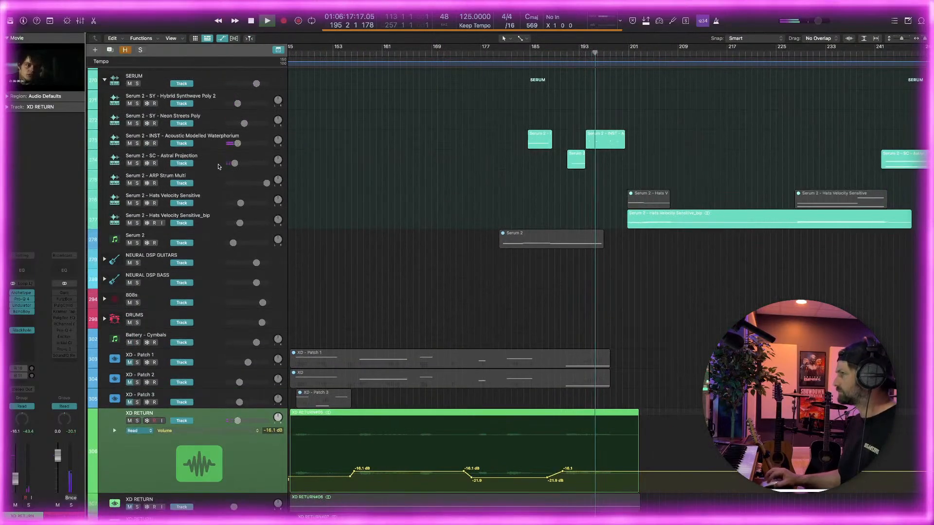
pyautogui.press('super+Right')
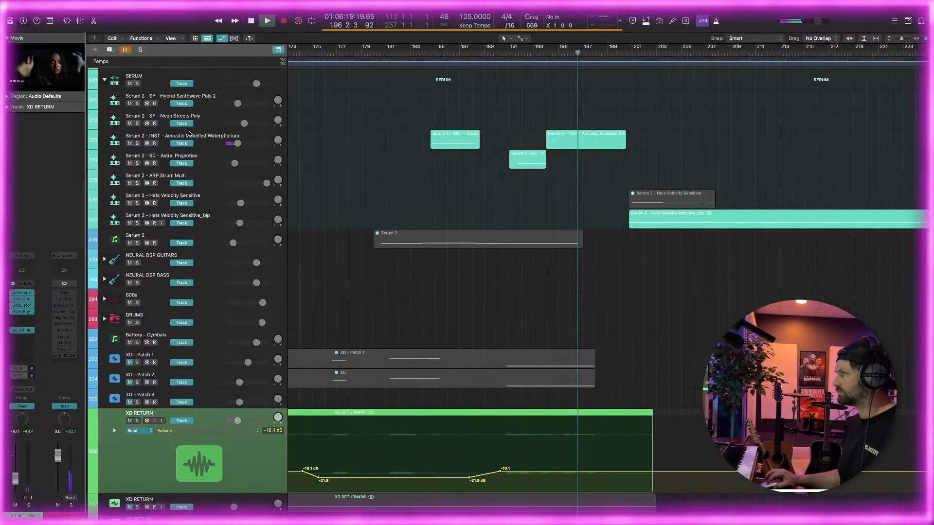
pyautogui.moveTo(237, 142); pyautogui.dragTo(242, 143)
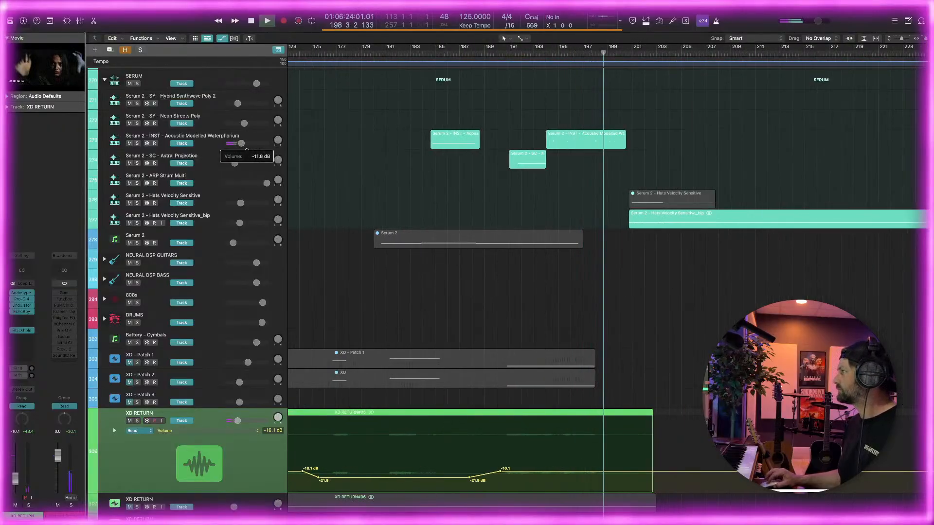
pyautogui.press('super+Left')
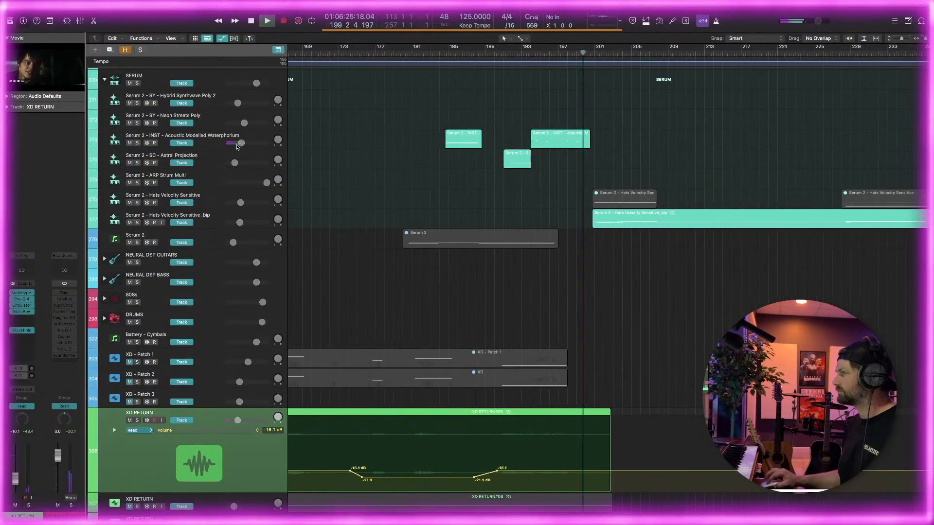
pyautogui.moveTo(241, 143); pyautogui.dragTo(241, 142)
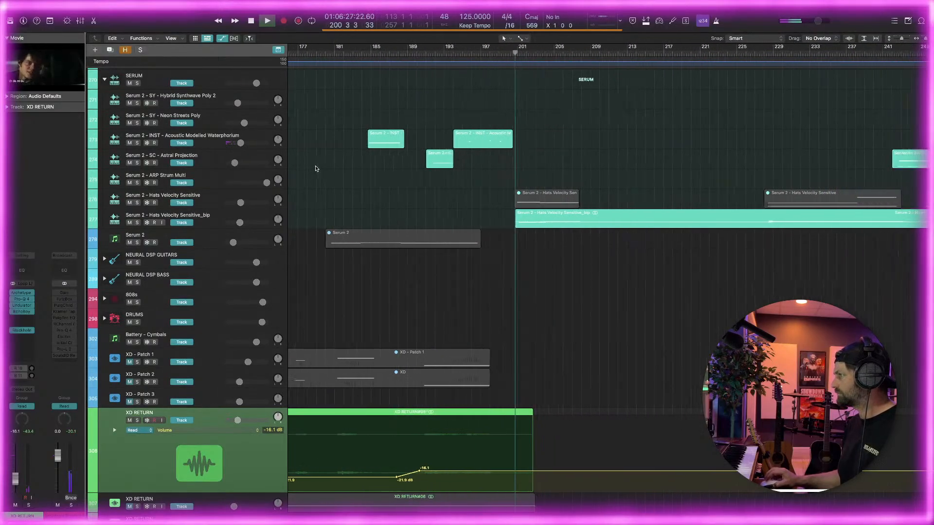
# Solo the Serum 2 - Hats Velocity Sensitive_bip track and insert a stereo Pro-Q 4 with a low cut at about 29 Hz
pyautogui.click(179, 218)
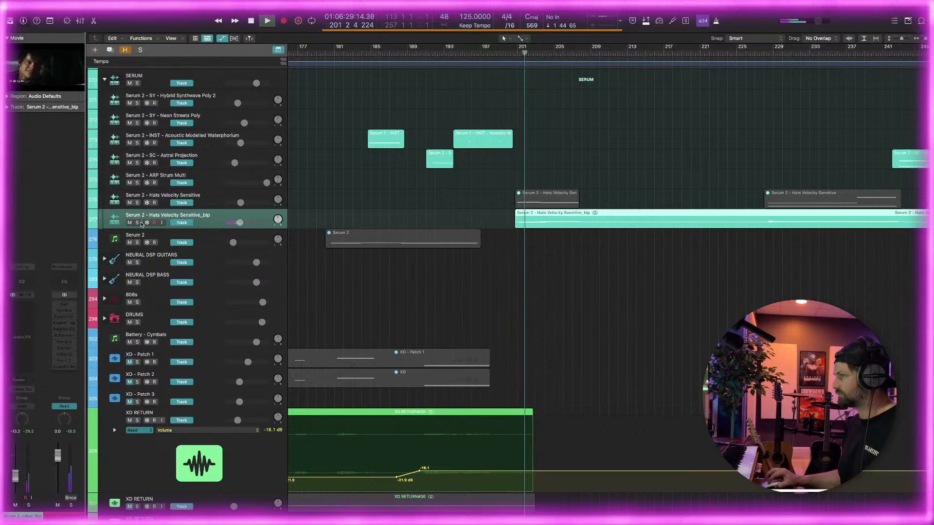
pyautogui.click(138, 223)
pyautogui.press('super+Left')
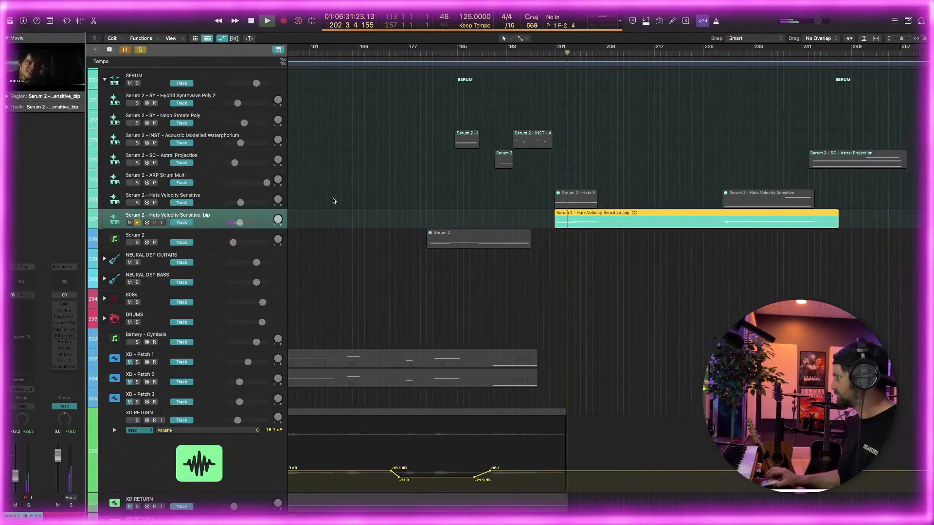
pyautogui.click(25, 304)
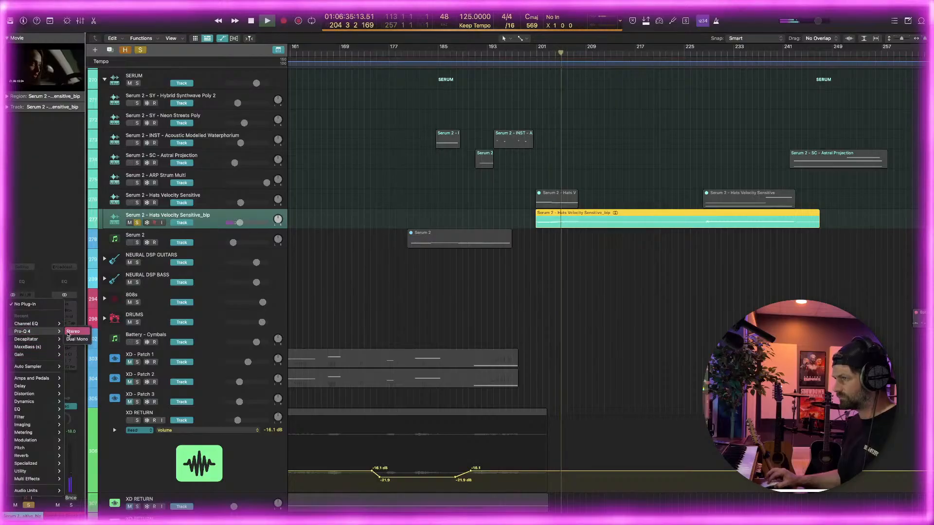
pyautogui.click(72, 331)
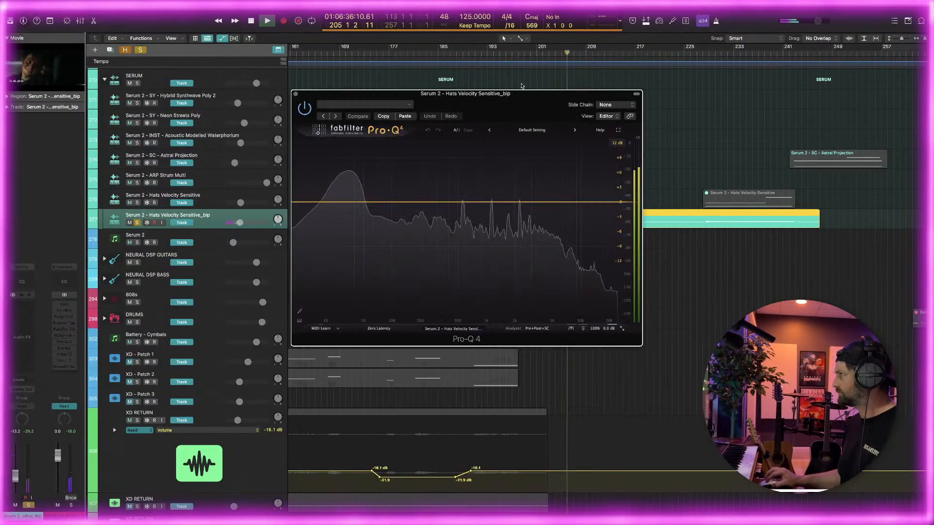
pyautogui.moveTo(334, 299); pyautogui.dragTo(340, 204)
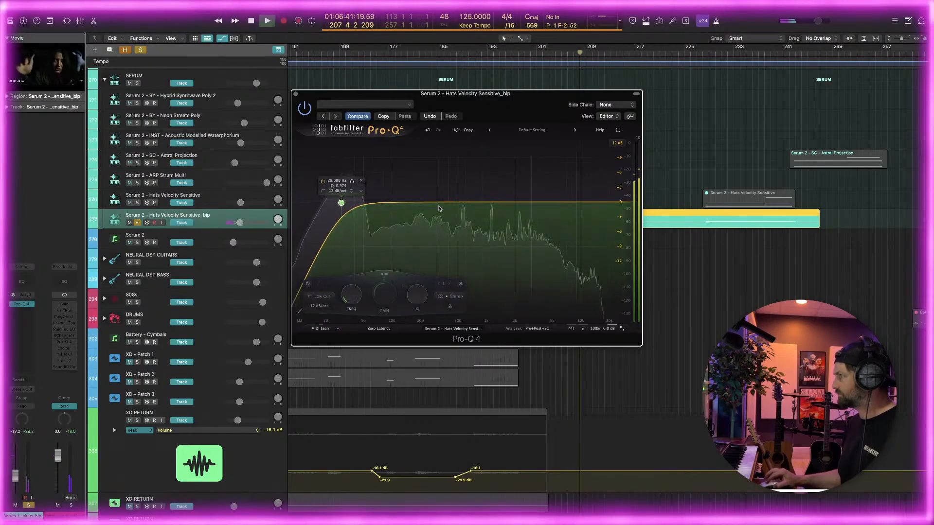
# Add a bell cut of about -2.7 dB near 190 Hz with a Q of about 1.2 in the Pro-Q 4
pyautogui.moveTo(432, 202); pyautogui.dragTo(452, 223)
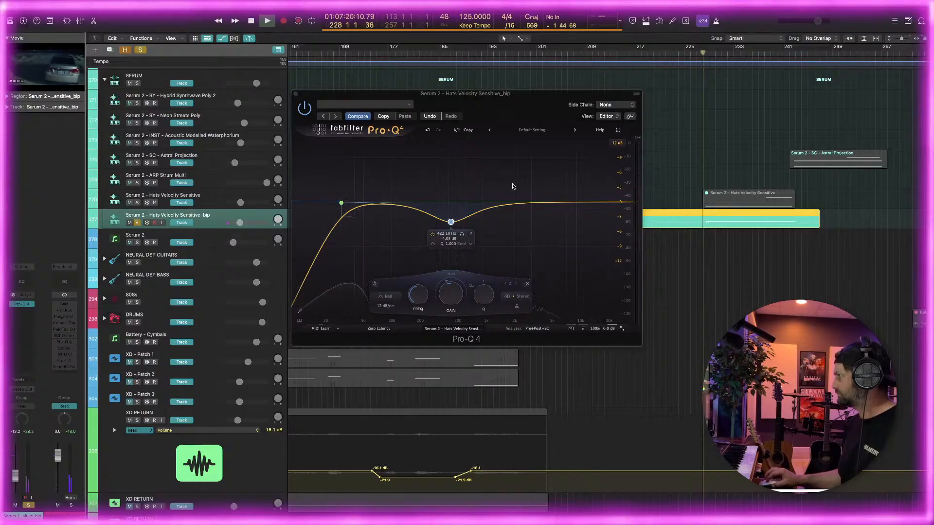
pyautogui.moveTo(449, 224); pyautogui.dragTo(421, 230)
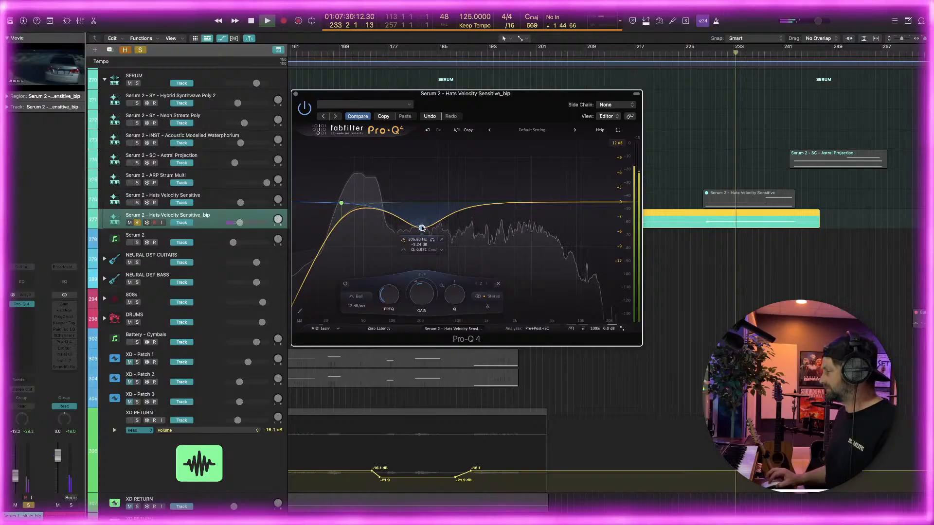
pyautogui.moveTo(421, 228); pyautogui.dragTo(418, 215)
pyautogui.moveTo(453, 290); pyautogui.dragTo(453, 289)
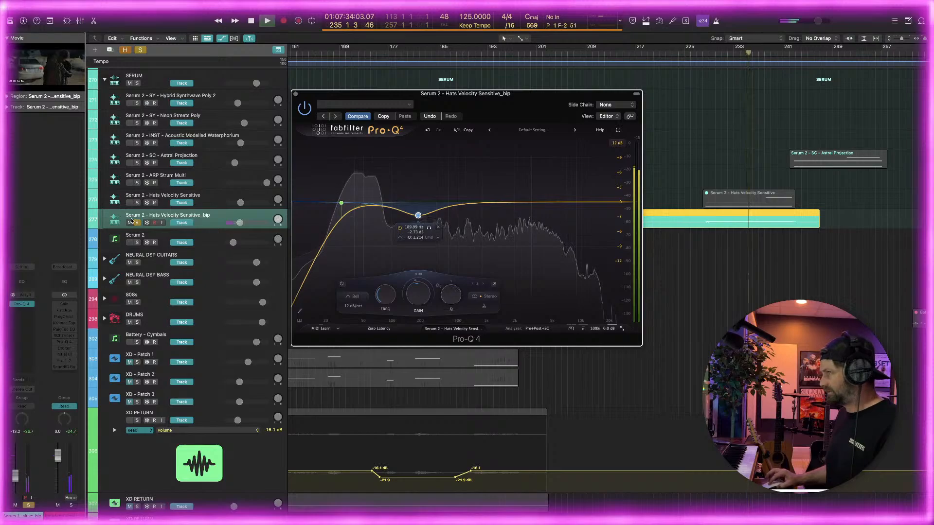
# Unsolo the Hats Velocity Sensitive_bip track, add a small bell cut at about 120 Hz, and close the equalizer
pyautogui.click(137, 223)
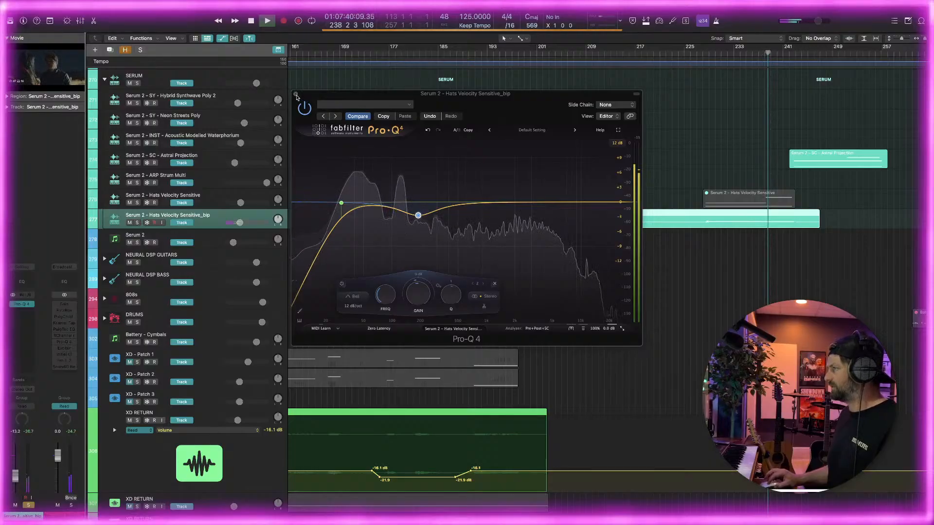
pyautogui.click(399, 202)
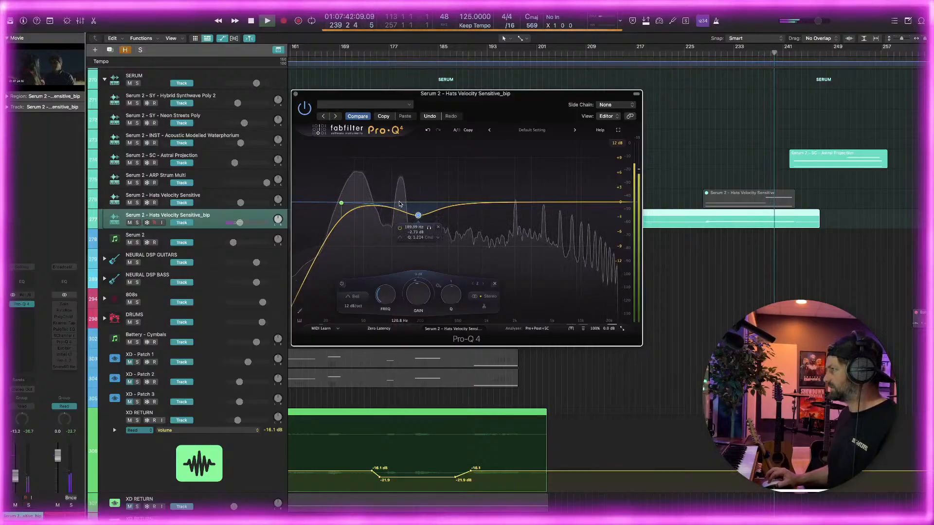
pyautogui.click(400, 203)
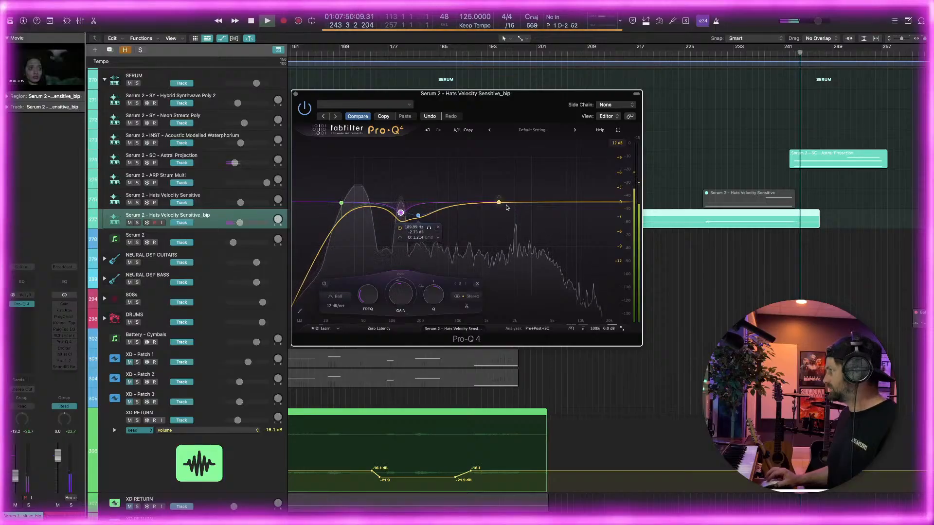
pyautogui.click(296, 95)
# Collapse the movie preview and replay the full mix from about bar 241
pyautogui.hscroll(10, 604, 213)
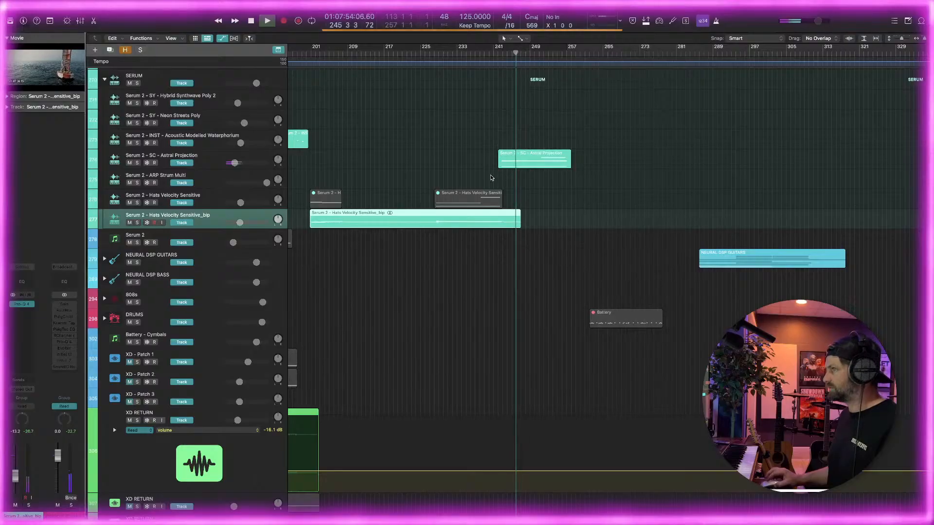
pyautogui.scroll(3, 492, 178)
pyautogui.click(8, 38)
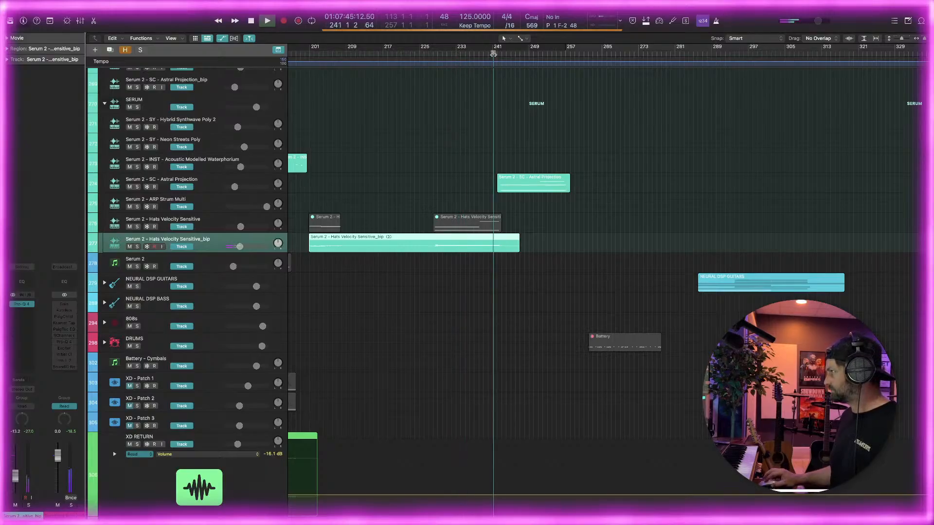
# Examine the FX, OMNI, SERUM and bounced tracks around bar 241 during playback to see which regions sound there
pyautogui.scroll(10, 506, 122)
pyautogui.scroll(-4, 506, 132)
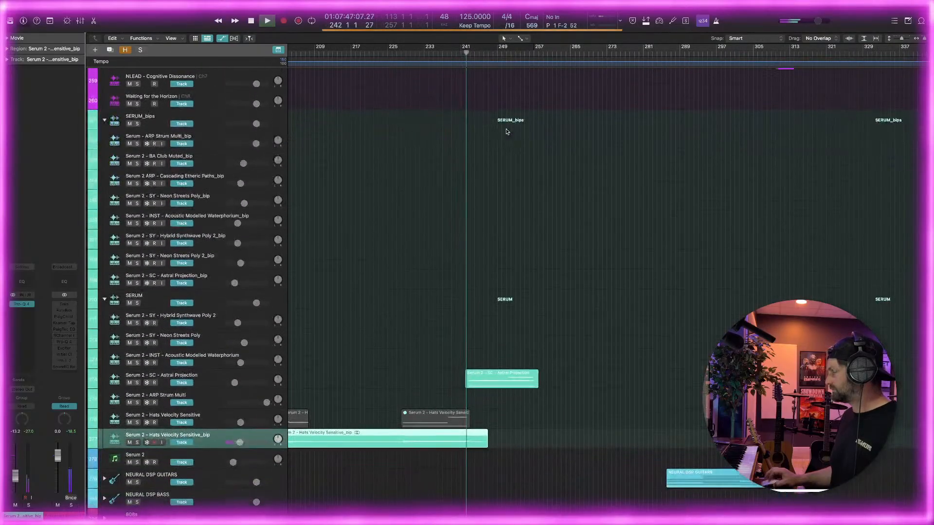
pyautogui.scroll(15, 506, 132)
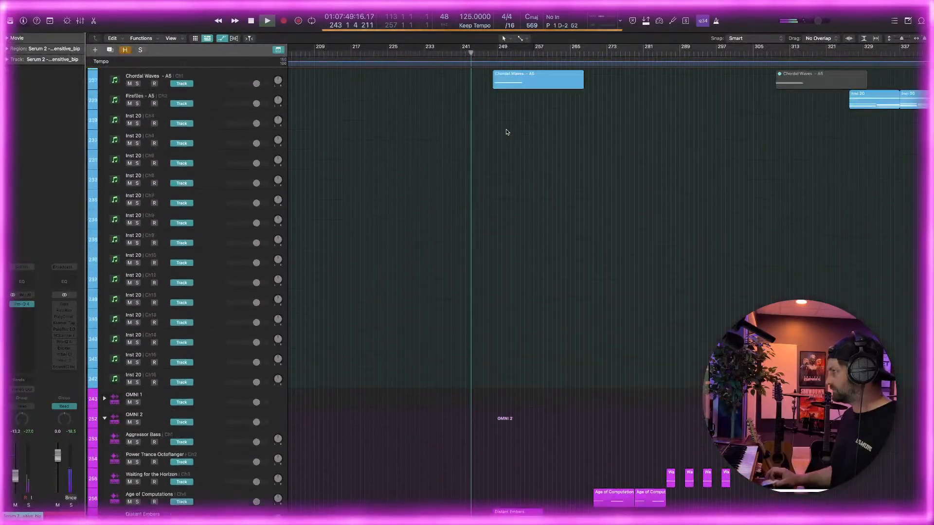
pyautogui.scroll(1, 506, 132)
pyautogui.scroll(-5, 506, 131)
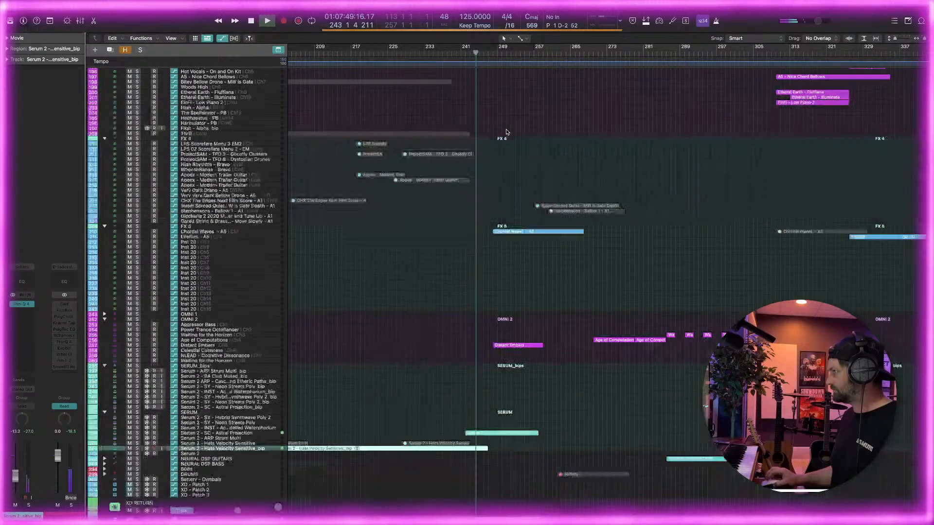
pyautogui.scroll(-15, 506, 131)
pyautogui.hscroll(-5, 494, 169)
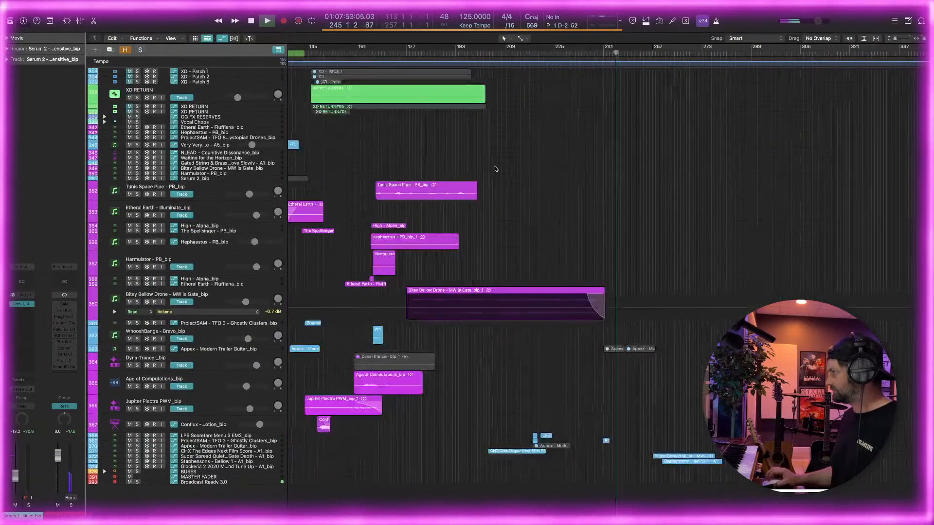
pyautogui.press('super+Left')
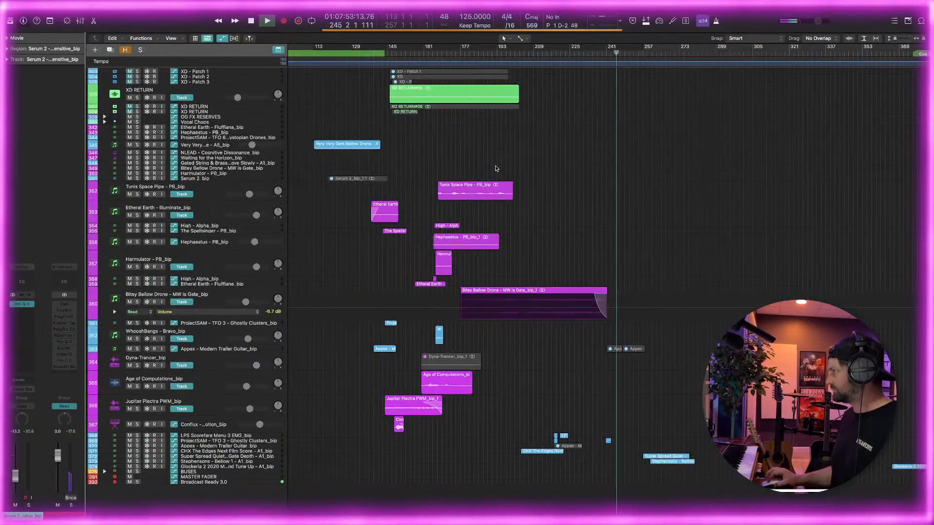
pyautogui.press('super+Right')
pyautogui.press('super+Right')
pyautogui.hscroll(2, 495, 164)
pyautogui.scroll(5, 496, 166)
pyautogui.hscroll(2, 495, 167)
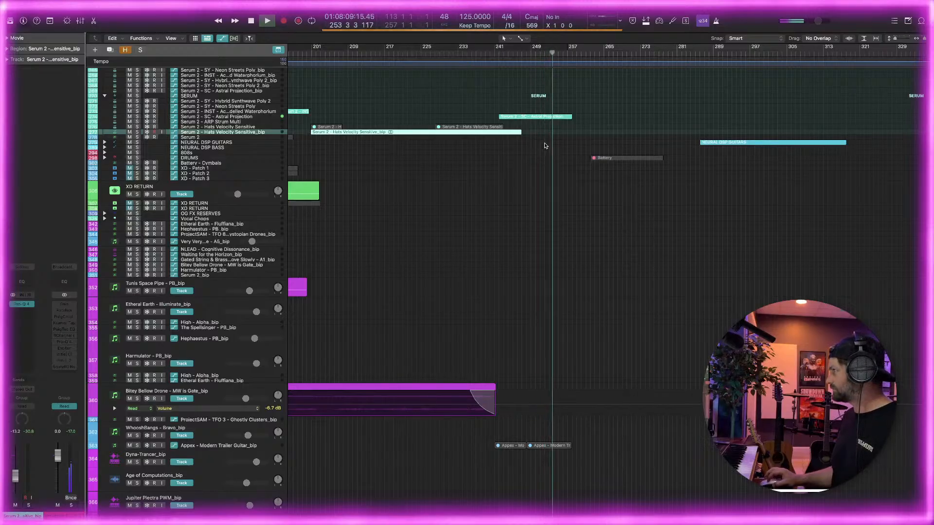
# Examine the bounced tracks across the arrangement from bar 254 back to the project start, and stop playback
pyautogui.press('super+Left')
pyautogui.press('super+Left')
pyautogui.press('super+Left')
pyautogui.press('super+Left')
pyautogui.press('super+Left')
pyautogui.press('super+Left')
pyautogui.hscroll(-1, 543, 146)
pyautogui.scroll(-5, 541, 144)
pyautogui.press('super+Right')
pyautogui.press('super+Right')
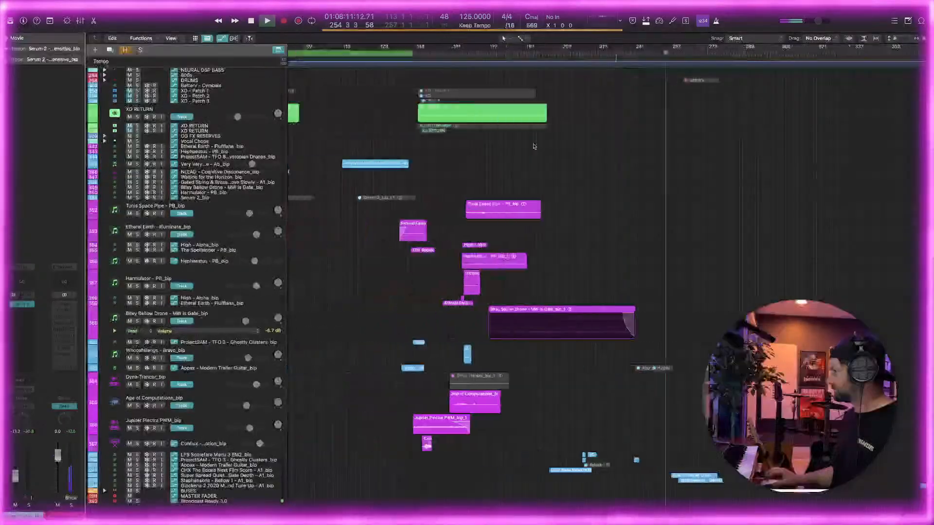
pyautogui.hscroll(-2, 534, 146)
pyautogui.scroll(2, 533, 146)
pyautogui.scroll(8, 513, 145)
pyautogui.hscroll(-6, 511, 145)
pyautogui.press('space')
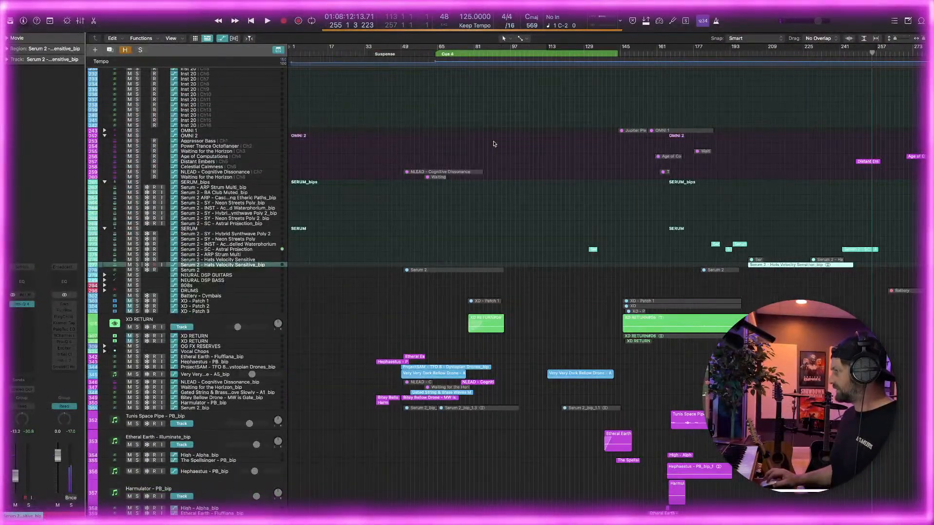
# Move the playhead to bar 38 at the Suspense marker and examine the bounced tracks' regions in the following section
pyautogui.moveTo(384, 53); pyautogui.dragTo(375, 54)
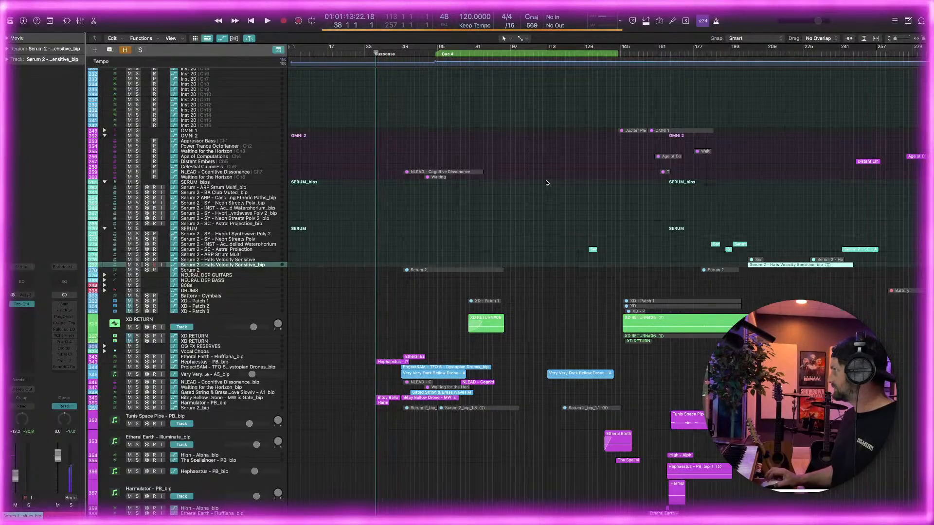
pyautogui.press('super+Right')
pyautogui.press('super+Right')
pyautogui.press('super+Right')
pyautogui.press('super+Left')
pyautogui.press('super+Left')
pyautogui.hscroll(-6, 540, 177)
pyautogui.scroll(-4, 536, 174)
pyautogui.press('super+Right')
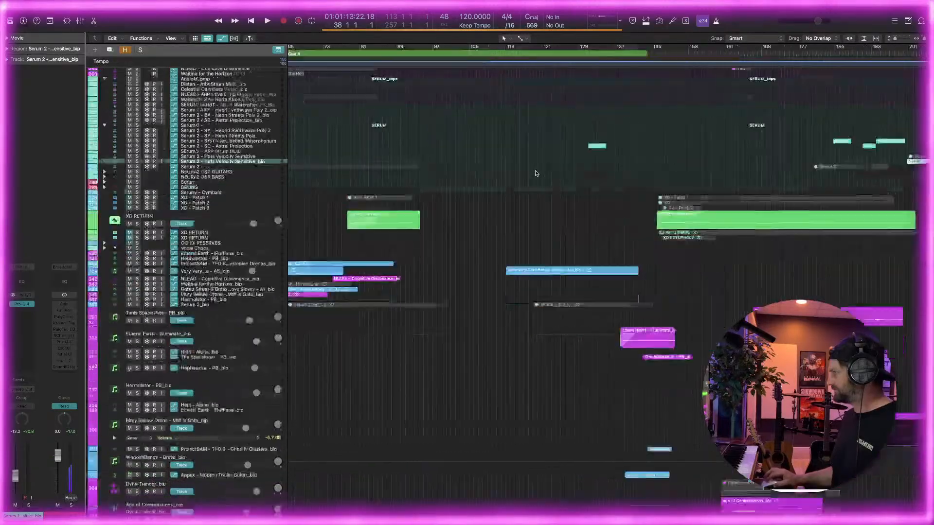
pyautogui.hscroll(-6, 535, 173)
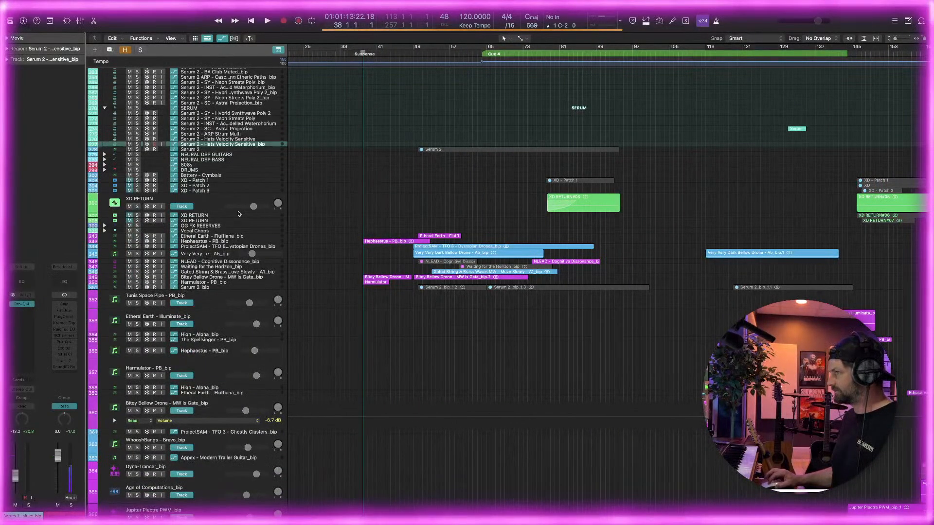
# Play the mix from bar 38 and examine the bounced tracks' regions through the Suspense section to about bar 49
pyautogui.press('space')
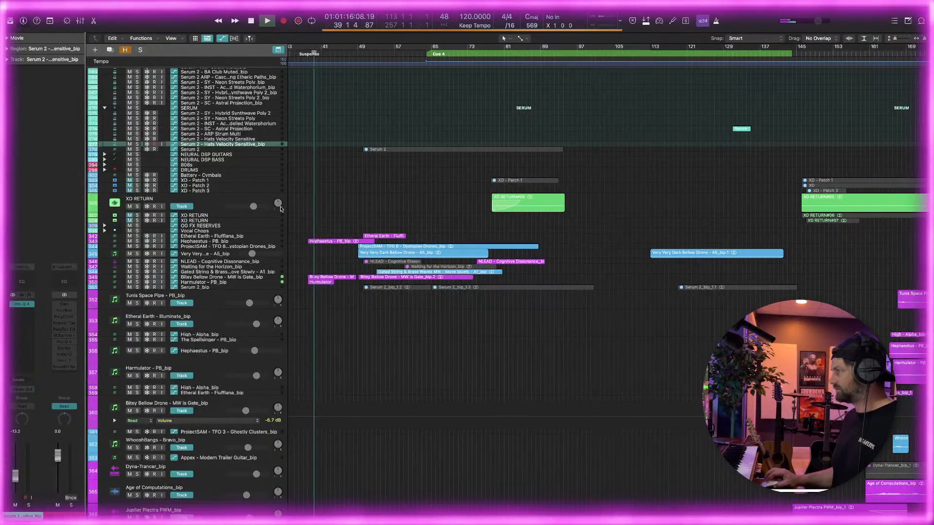
pyautogui.scroll(-10, 312, 208)
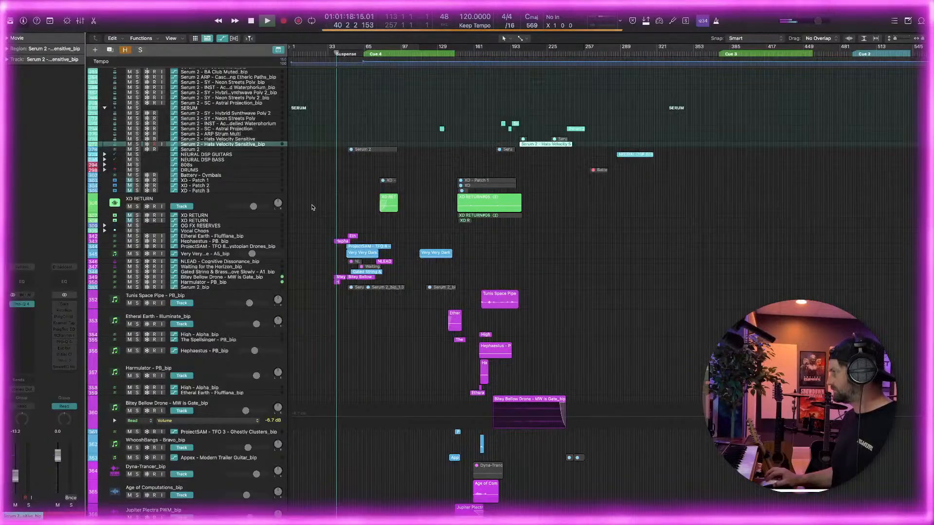
pyautogui.scroll(8, 312, 208)
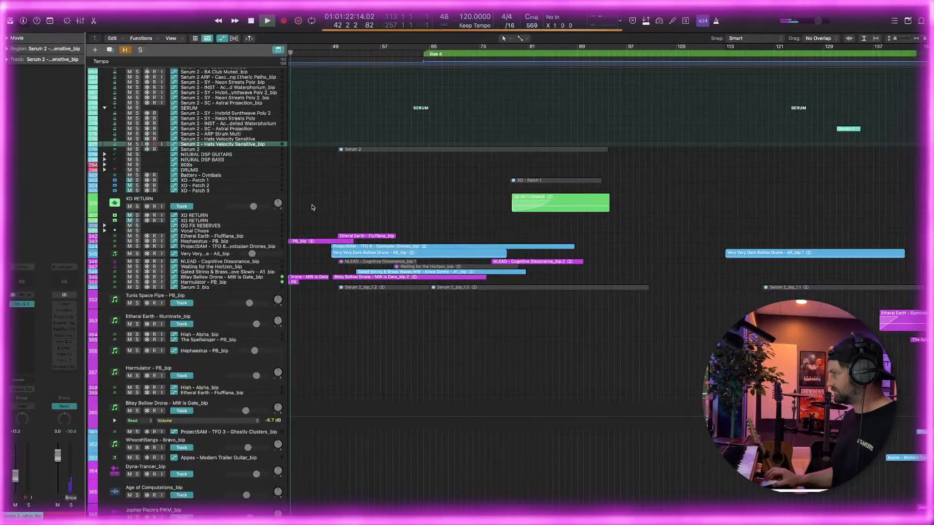
pyautogui.scroll(-3, 312, 208)
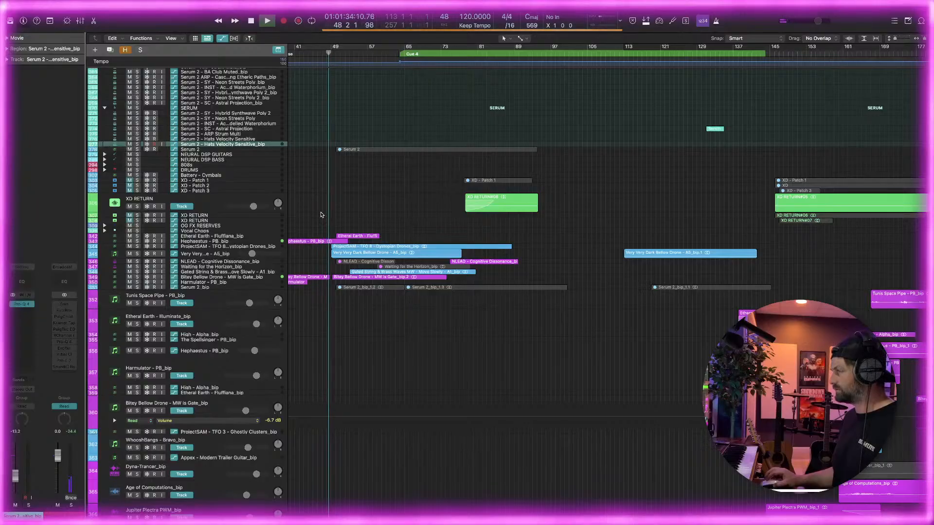
pyautogui.hscroll(-5, 334, 243)
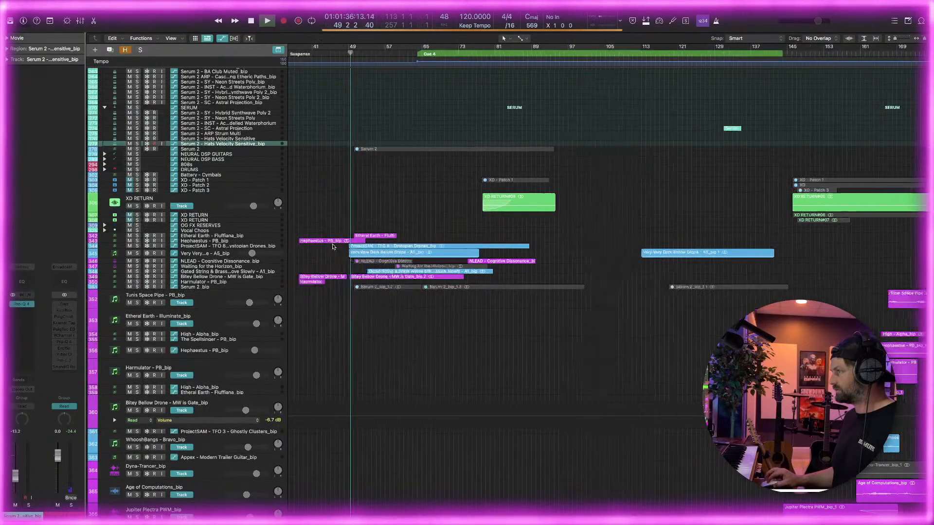
# Open the first Bitey Bellow Drone region for waveform editing and give it a curved fade-out starting at about bar 45.3
pyautogui.scroll(2, 368, 239)
pyautogui.scroll(4, 369, 240)
pyautogui.click(504, 278)
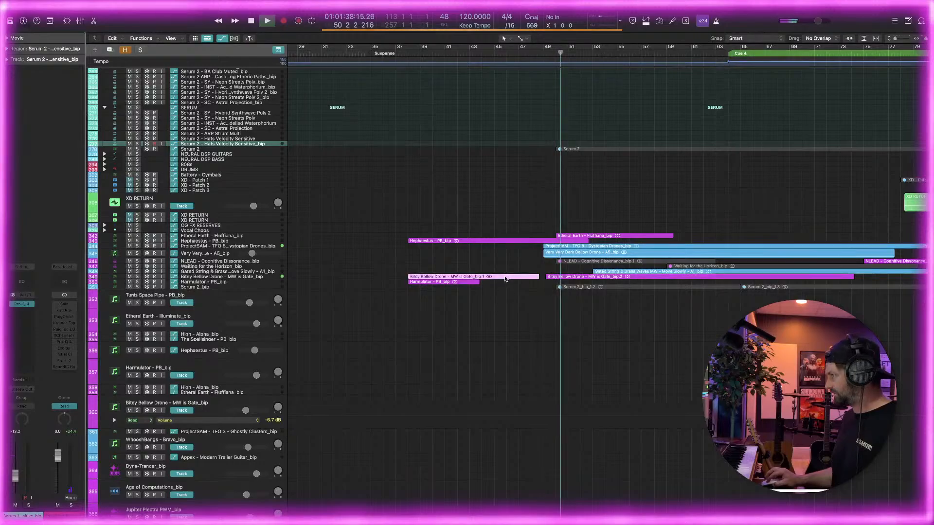
pyautogui.scroll(1, 505, 279)
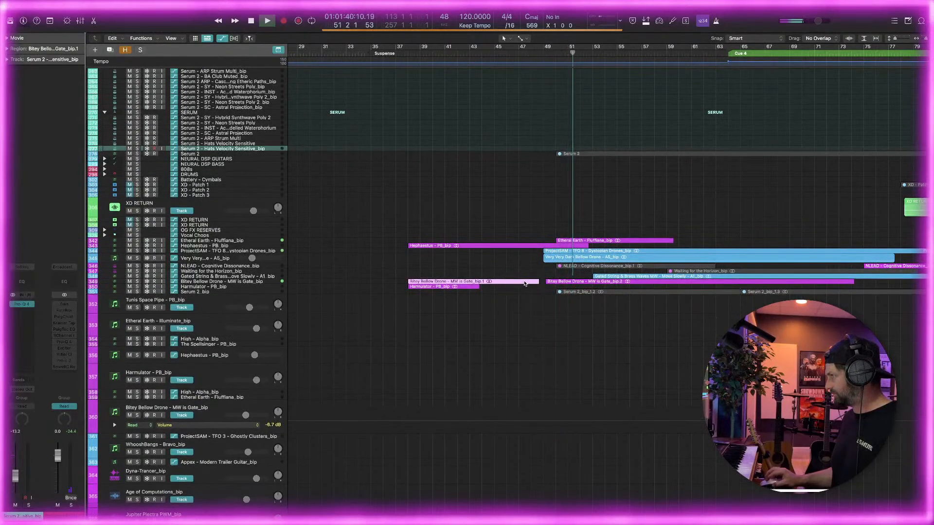
pyautogui.doubleClick(525, 282)
pyautogui.scroll(-8, 525, 355)
pyautogui.hscroll(3, 529, 351)
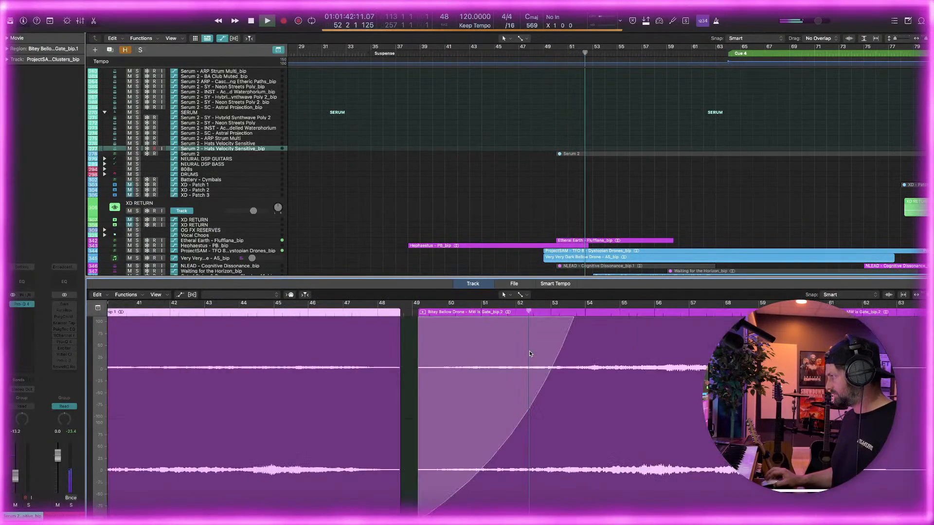
pyautogui.moveTo(272, 364); pyautogui.dragTo(402, 369)
pyautogui.moveTo(323, 387); pyautogui.dragTo(298, 328)
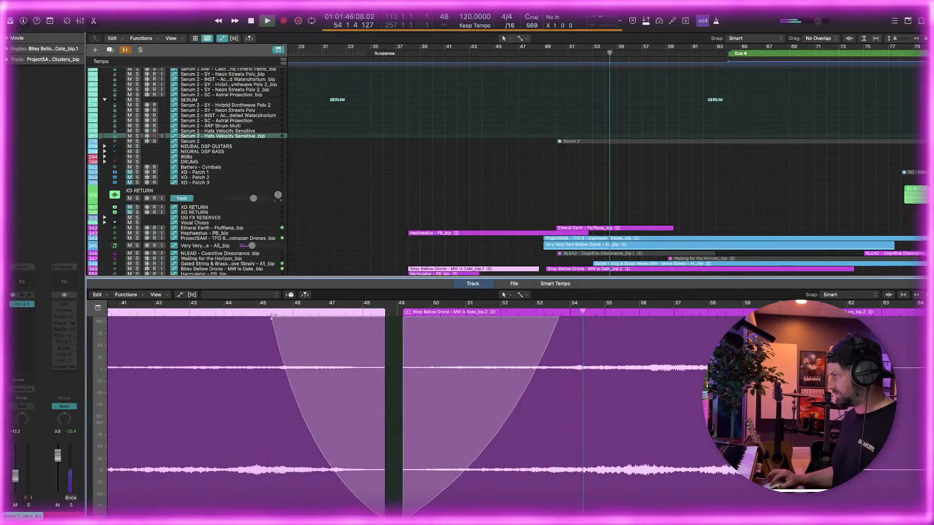
# Add a curved fade-out to the Hephaestus - PB_bip region from about bar 45.8, checking it in playback from bar 38
pyautogui.click(509, 233)
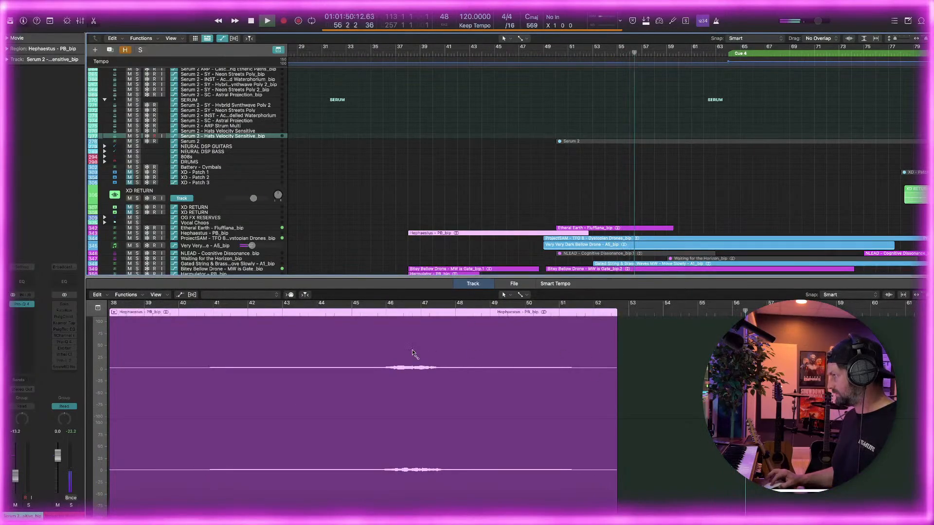
pyautogui.moveTo(402, 358); pyautogui.dragTo(411, 323)
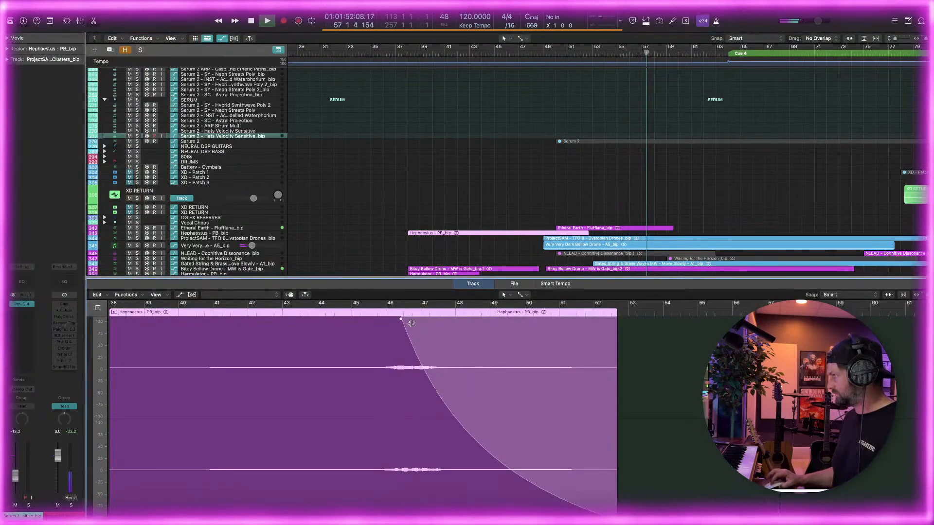
pyautogui.click(408, 55)
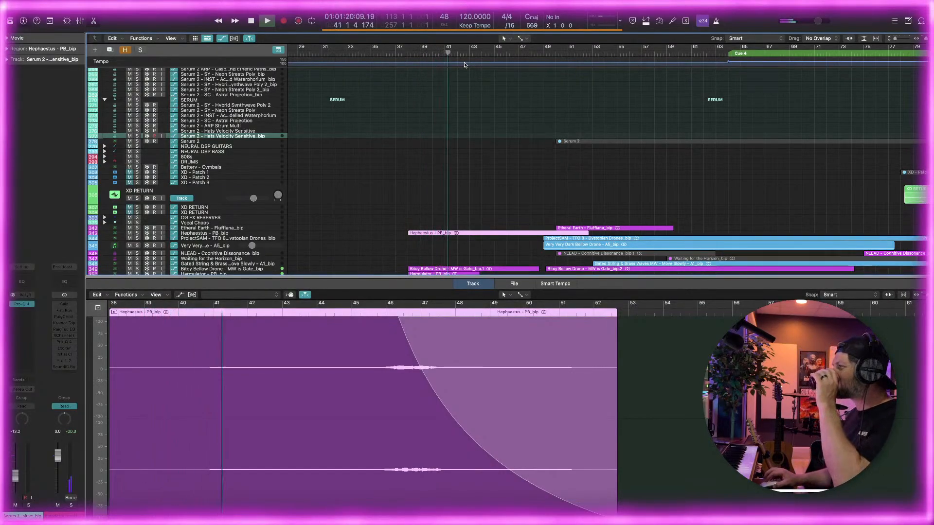
pyautogui.scroll(-5, 467, 192)
pyautogui.hscroll(3, 467, 187)
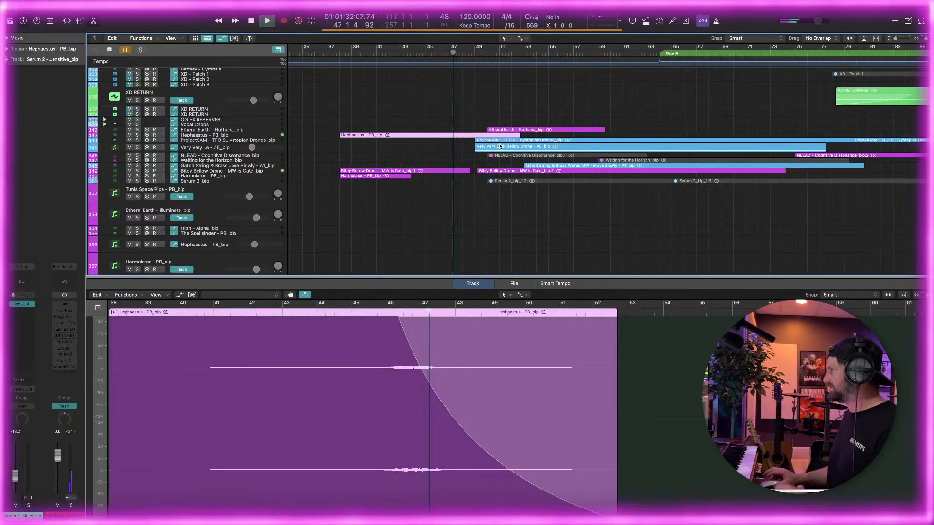
pyautogui.scroll(3, 501, 145)
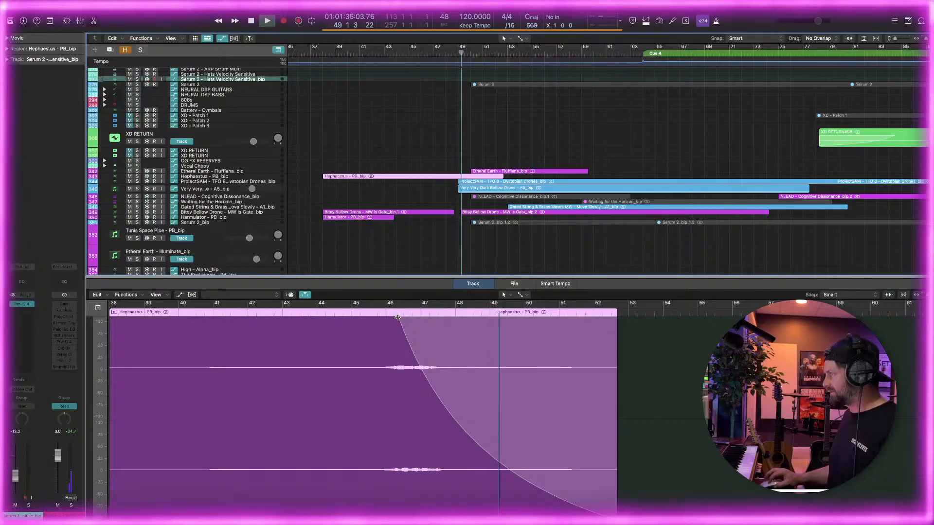
pyautogui.moveTo(399, 319); pyautogui.dragTo(383, 319)
pyautogui.press('space')
pyautogui.click(648, 337)
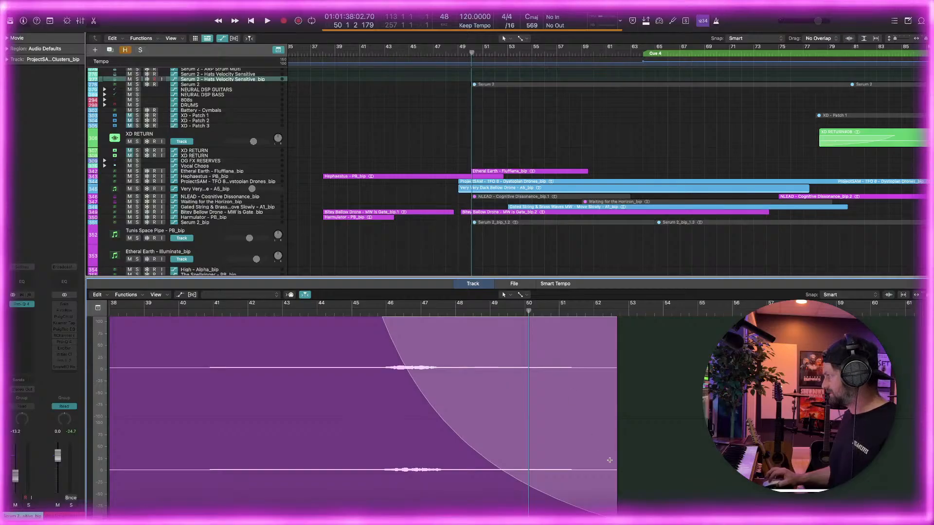
pyautogui.click(619, 484)
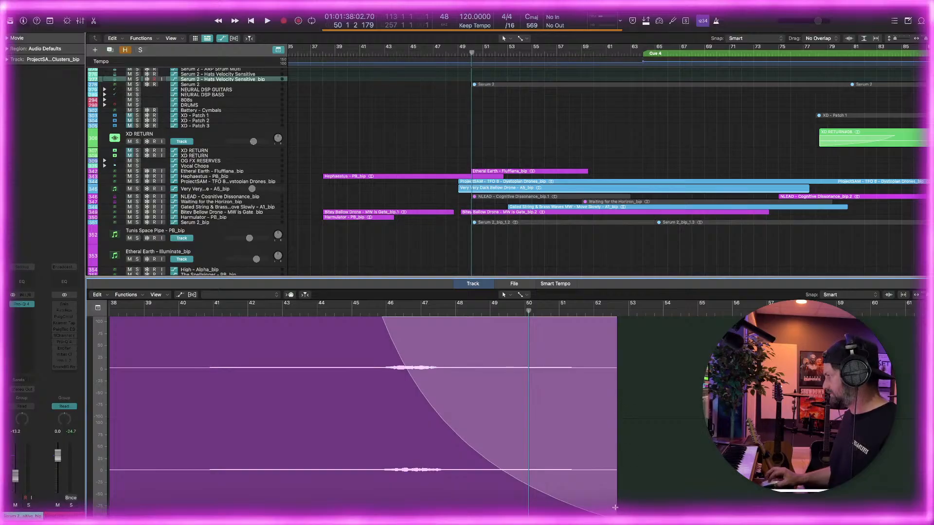
# Shorten the Hephaestus region to end at about bar 49.5, start its fade-out at about bar 45.7, and audition the ending
pyautogui.click(457, 177)
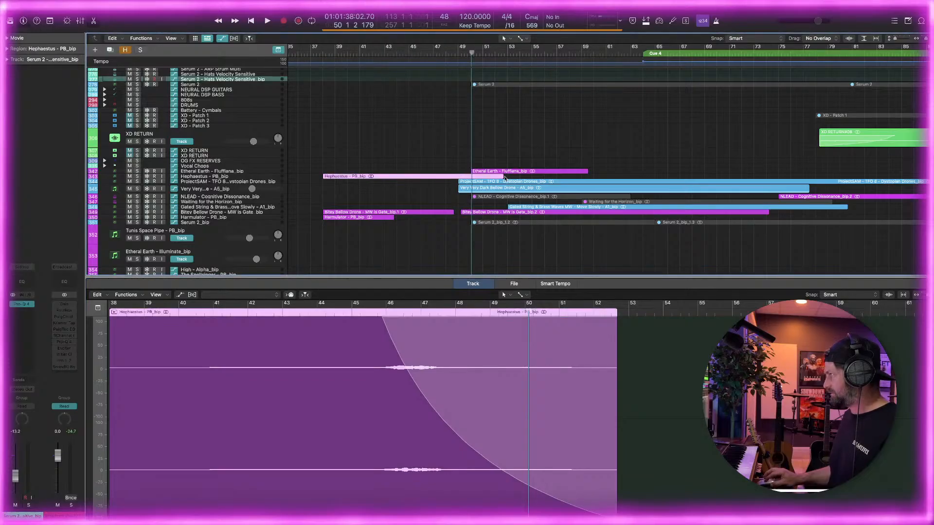
pyautogui.moveTo(500, 176); pyautogui.dragTo(464, 177)
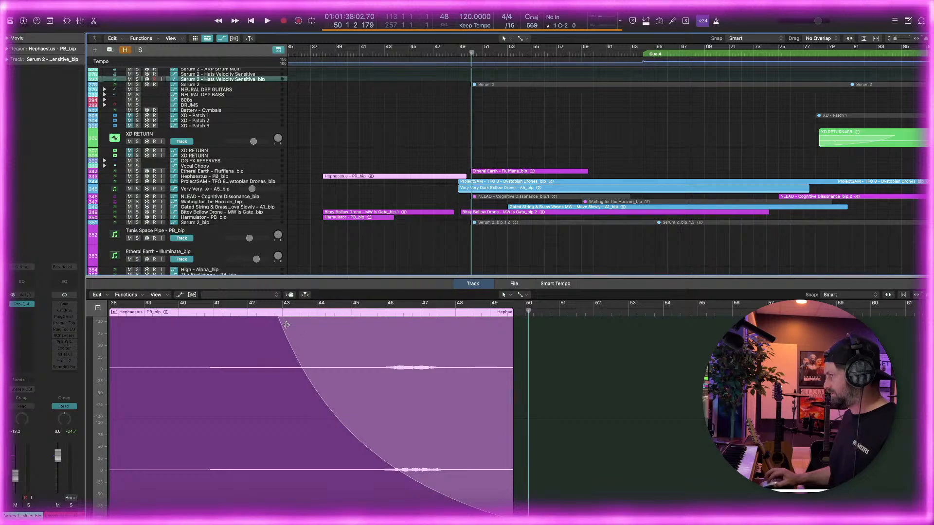
pyautogui.moveTo(277, 318); pyautogui.dragTo(370, 317)
pyautogui.click(359, 313)
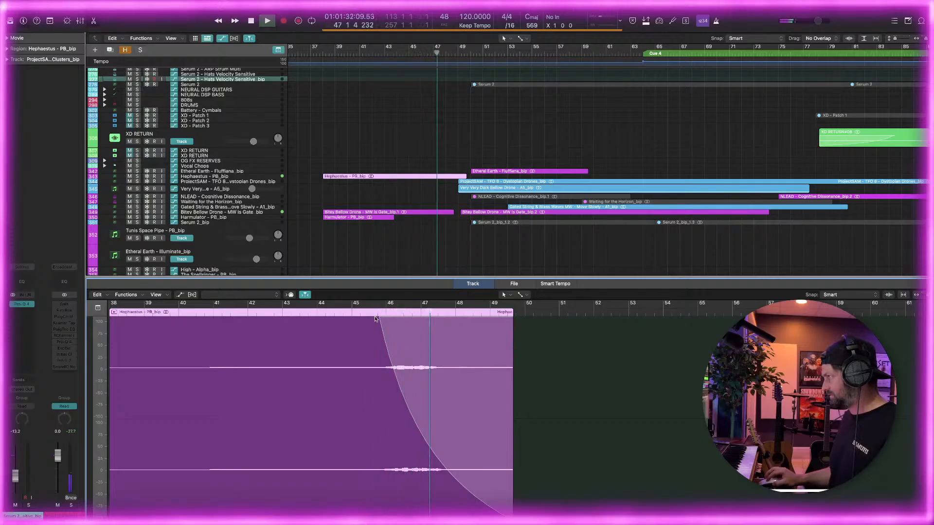
pyautogui.press('space')
# Add a send to Bus 4 (Blackhole Reverb) on the Hephaestus - PB_bip track and audition it from about bar 46
pyautogui.click(420, 177)
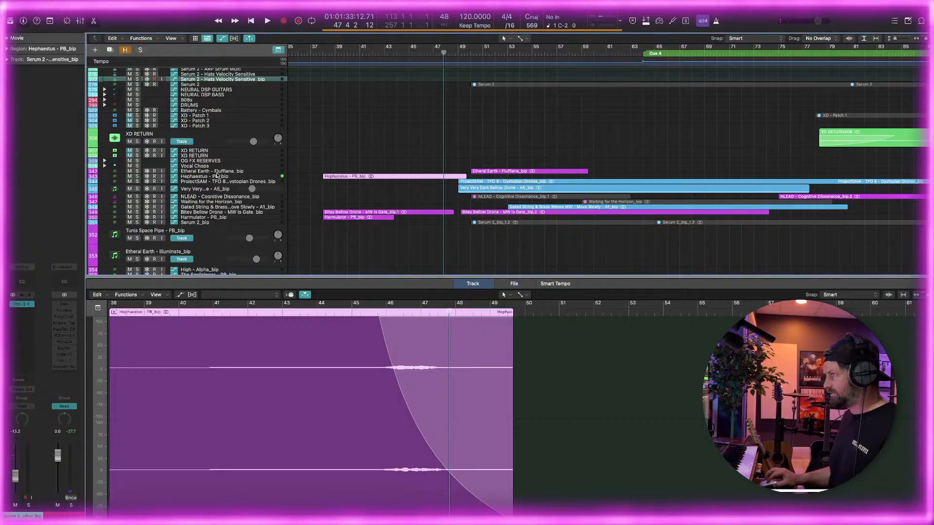
pyautogui.press('super+Left')
pyautogui.press('super+Left')
pyautogui.press('super+Left')
pyautogui.press('super+Right')
pyautogui.press('super+Right')
pyautogui.press('super+Right')
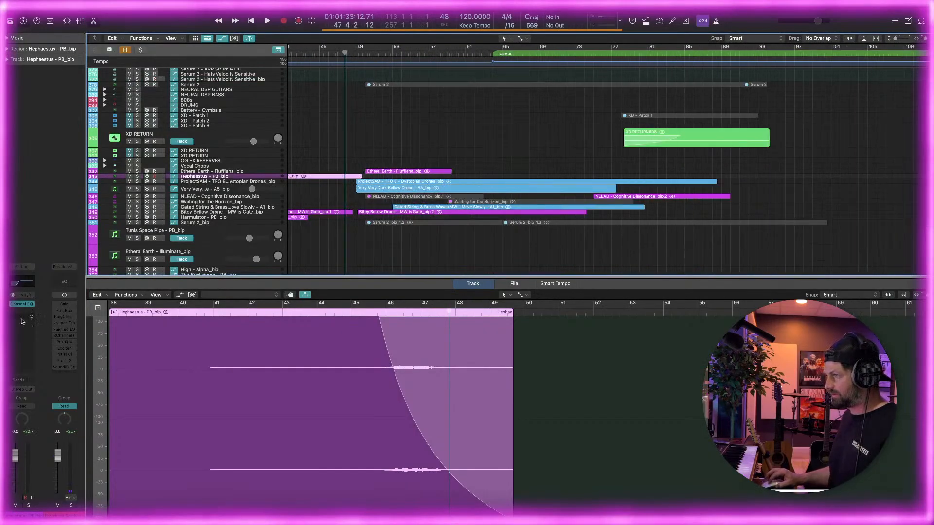
pyautogui.click(21, 383)
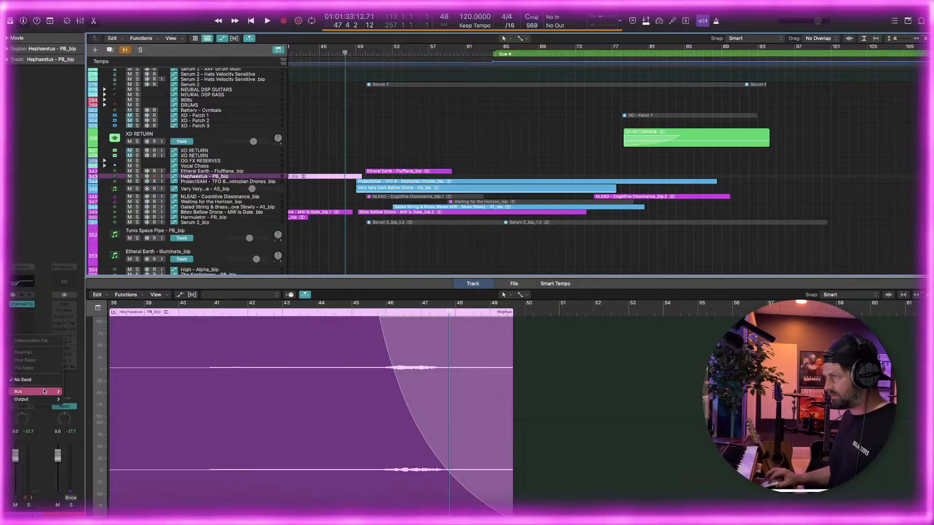
pyautogui.moveTo(43, 392)
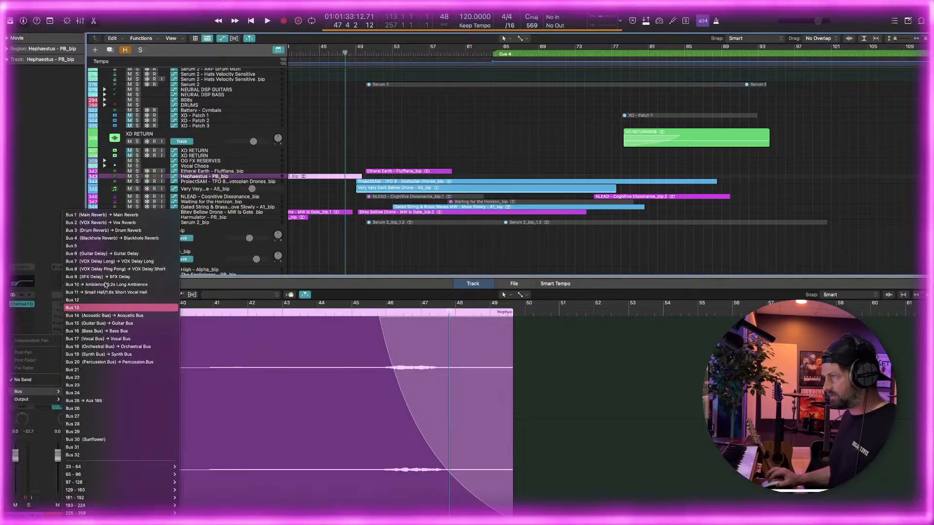
pyautogui.click(154, 237)
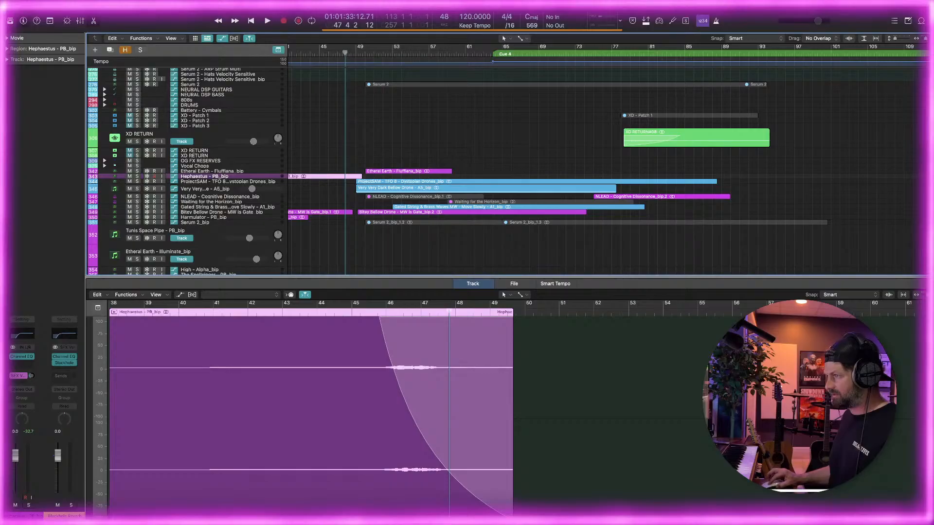
pyautogui.click(377, 315)
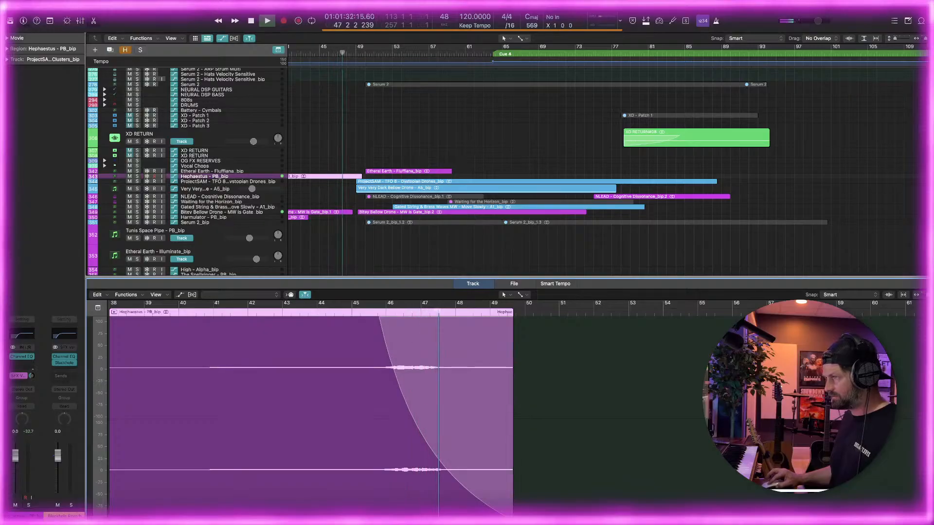
pyautogui.press('space')
# Add a second send to Bus 9 (SFX Delay) on the Hephaestus track and replay from about bar 46
pyautogui.moveTo(35, 362)
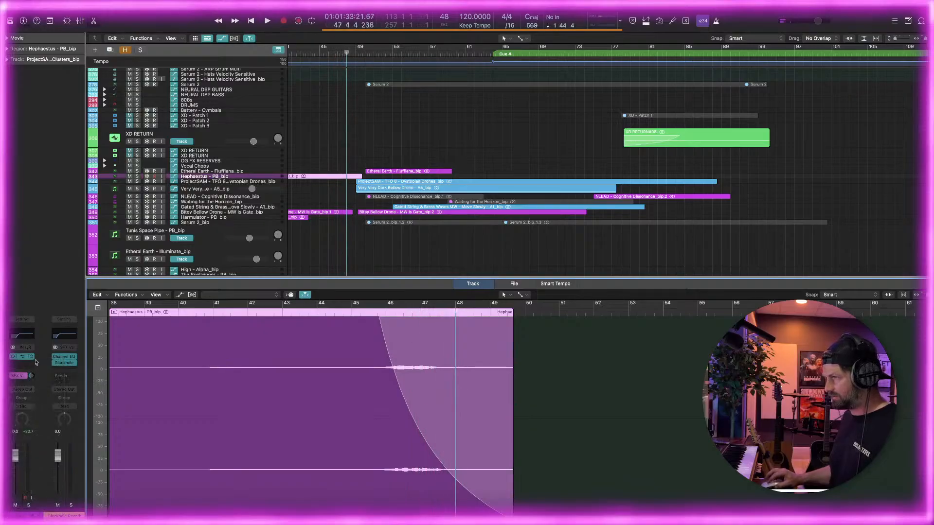
pyautogui.click(21, 382)
pyautogui.moveTo(36, 393)
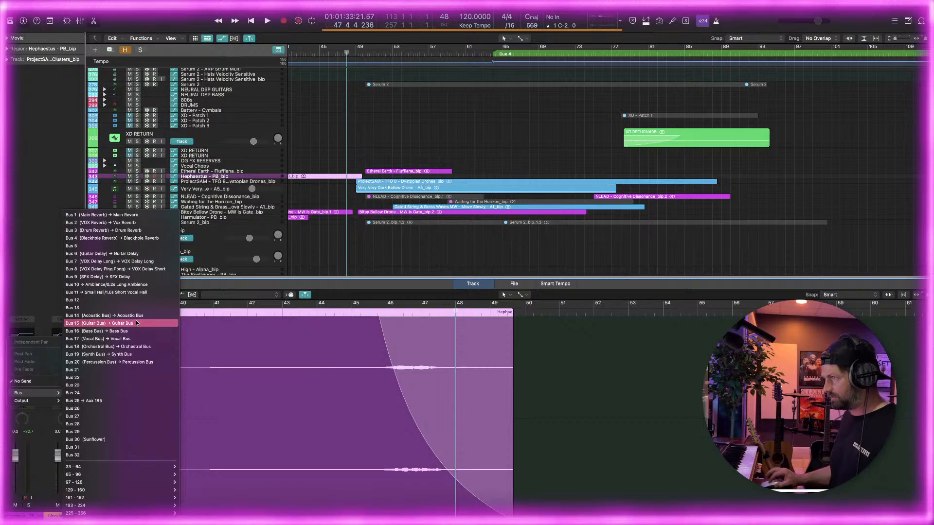
pyautogui.click(147, 278)
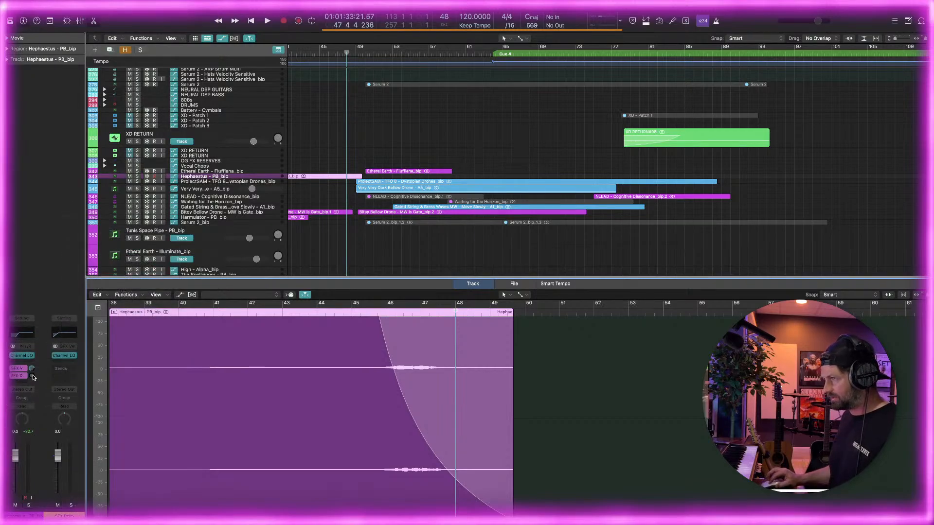
pyautogui.click(385, 312)
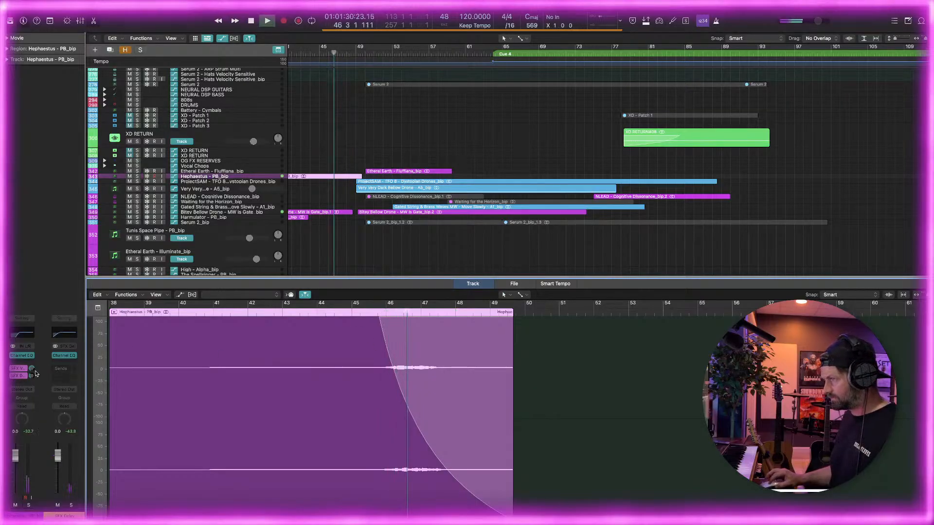
# Examine the Hephaestus track's Blackhole Reverb and SFX Delay sends and their return channels during playback, and stop at the SFX Delay return
pyautogui.click(18, 376)
pyautogui.click(43, 276)
pyautogui.click(21, 375)
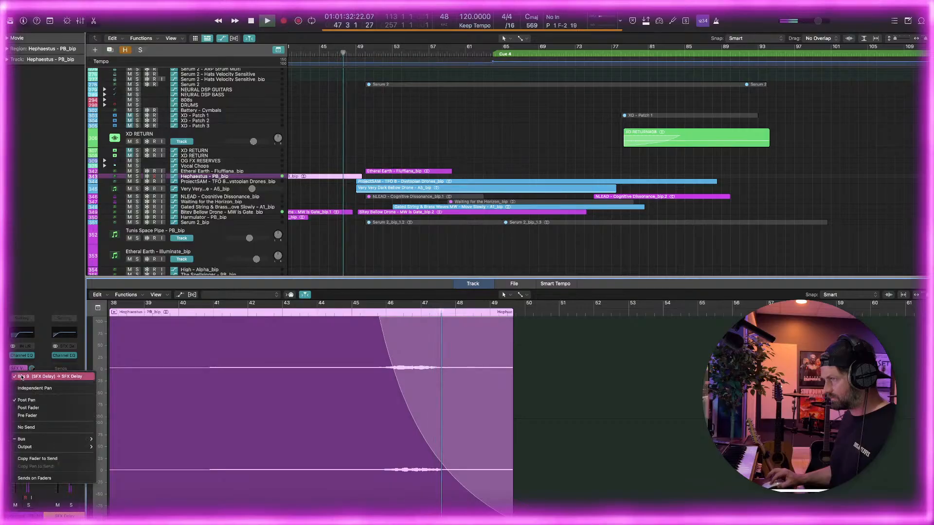
pyautogui.click(21, 369)
pyautogui.click(21, 369)
pyautogui.click(29, 279)
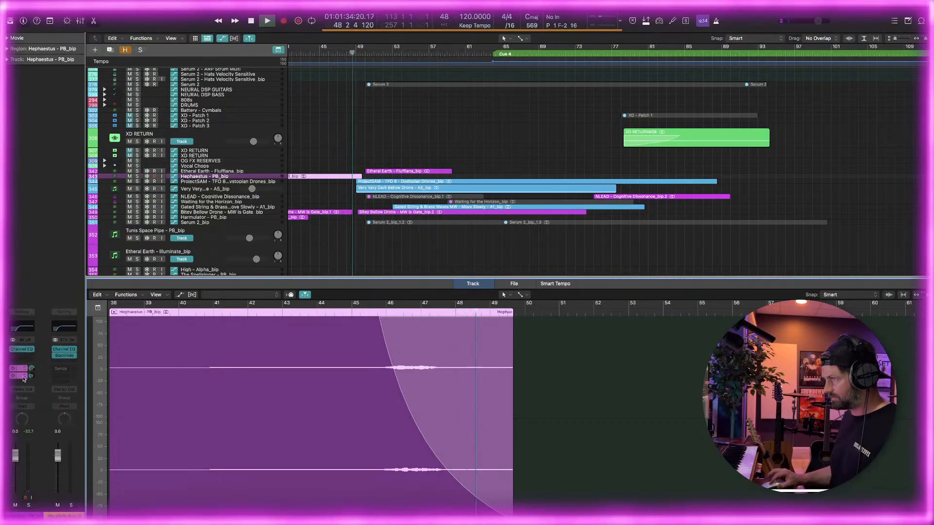
pyautogui.click(20, 376)
pyautogui.click(30, 262)
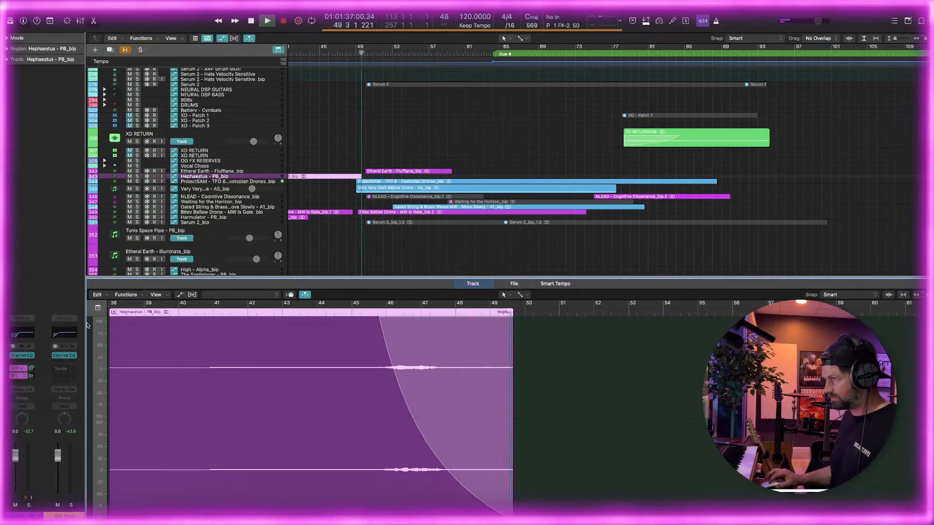
pyautogui.press('space')
# Insert the Soundtoys EchoBoy plug-in below the Channel EQ on the SFX Delay return channel
pyautogui.click(65, 362)
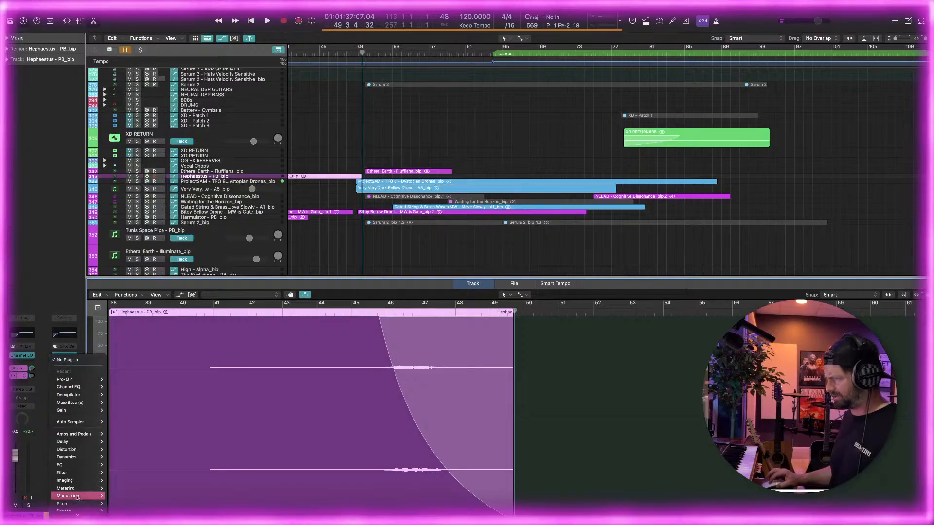
pyautogui.moveTo(71, 513)
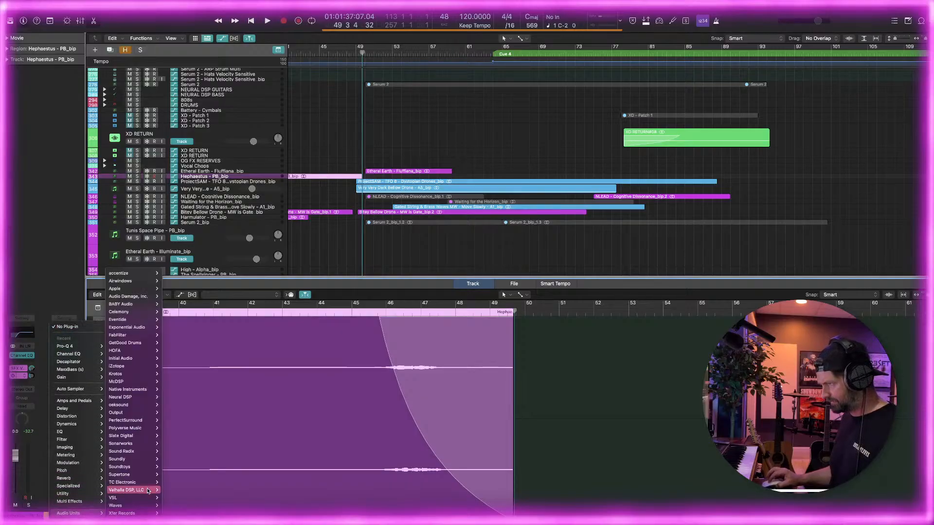
pyautogui.moveTo(122, 467)
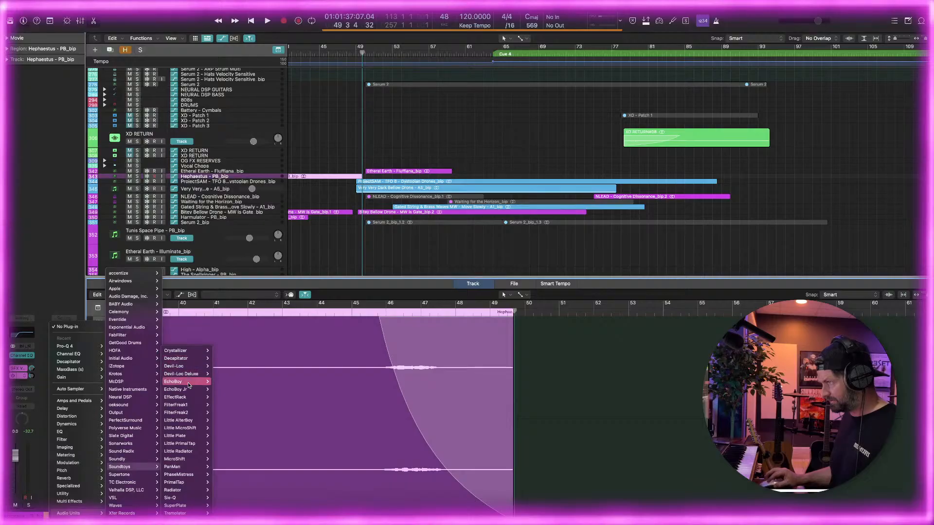
pyautogui.click(219, 382)
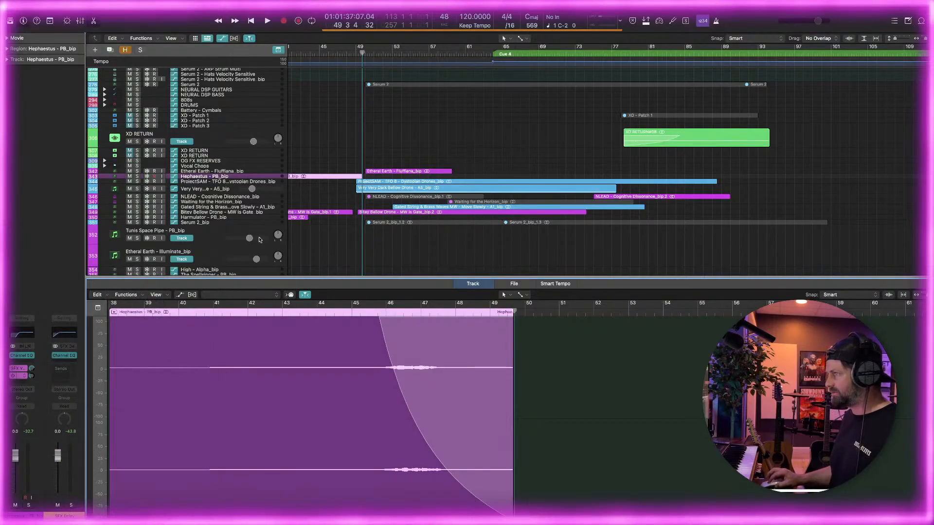
# Load the CleanPingPong preset in EchoBoy on the SFX Delay return
pyautogui.click(365, 104)
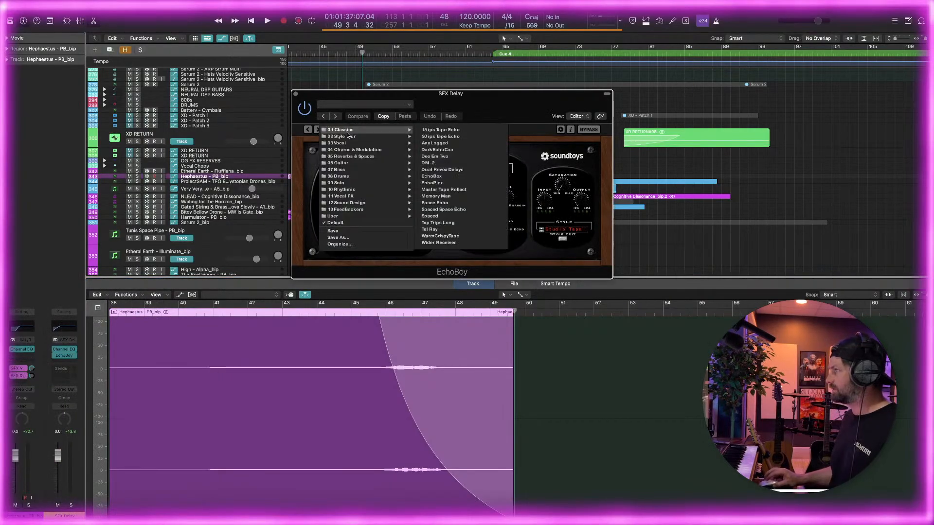
pyautogui.moveTo(351, 151)
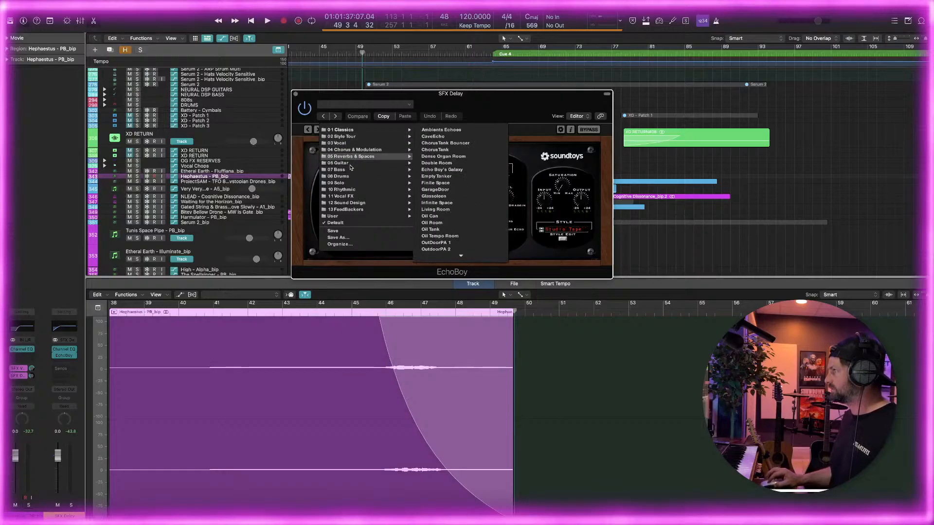
pyautogui.moveTo(346, 131)
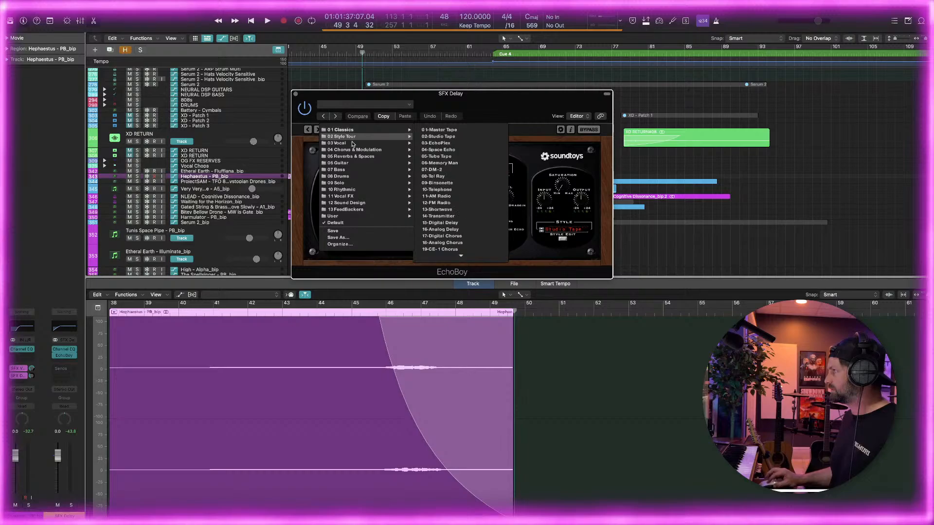
pyautogui.click(434, 156)
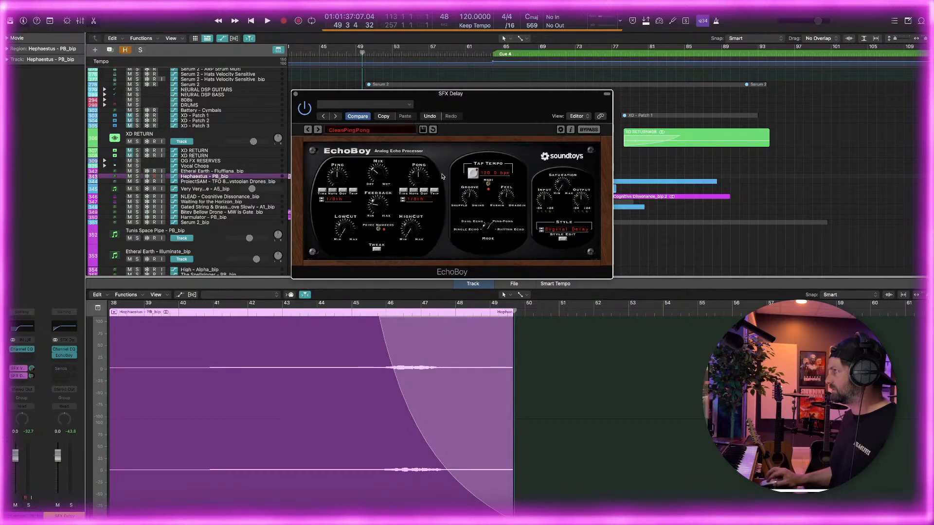
# Audition the Hephaestus ending with the ping-pong delay from about bar 45.5, close the EchoBoy window and stop playback
pyautogui.click(380, 323)
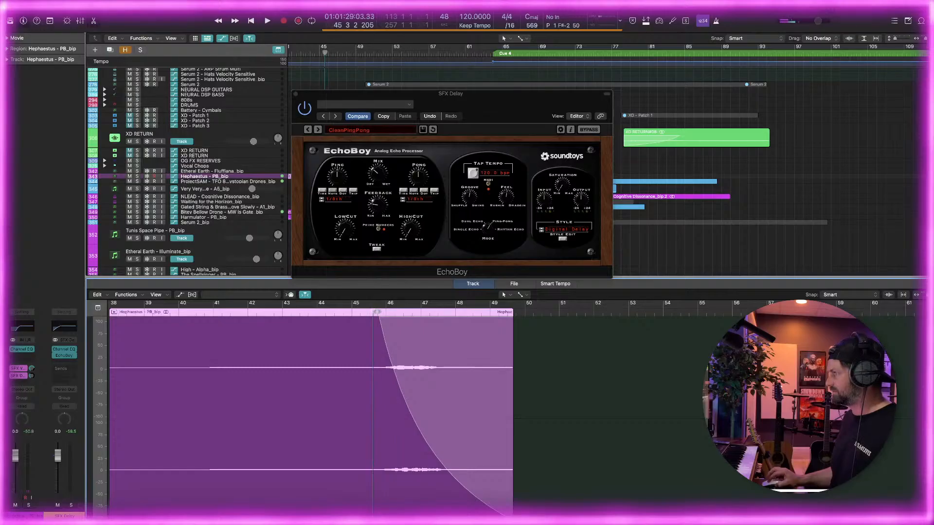
pyautogui.press('space')
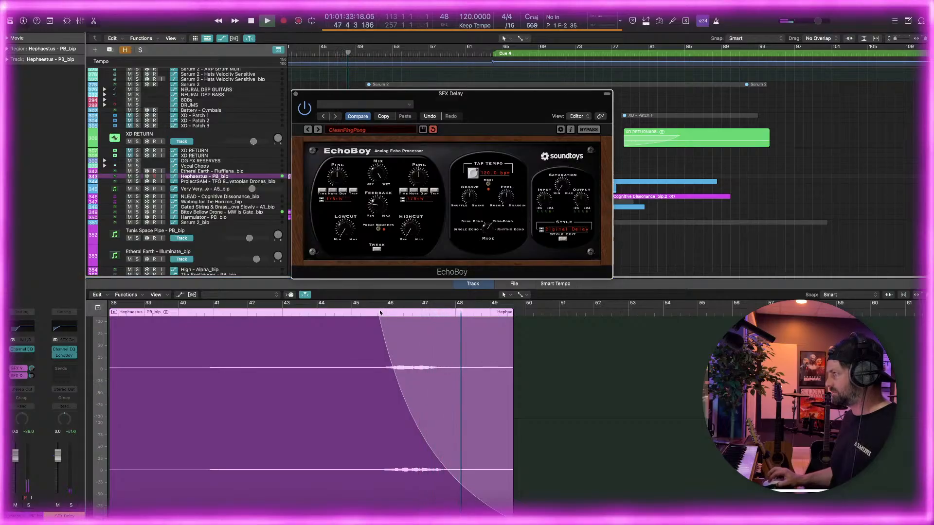
pyautogui.press('space')
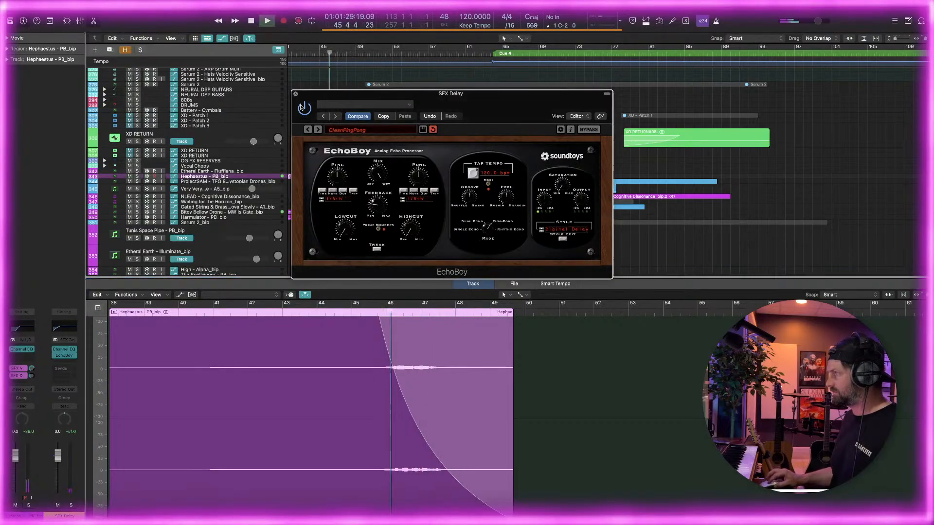
pyautogui.click(296, 94)
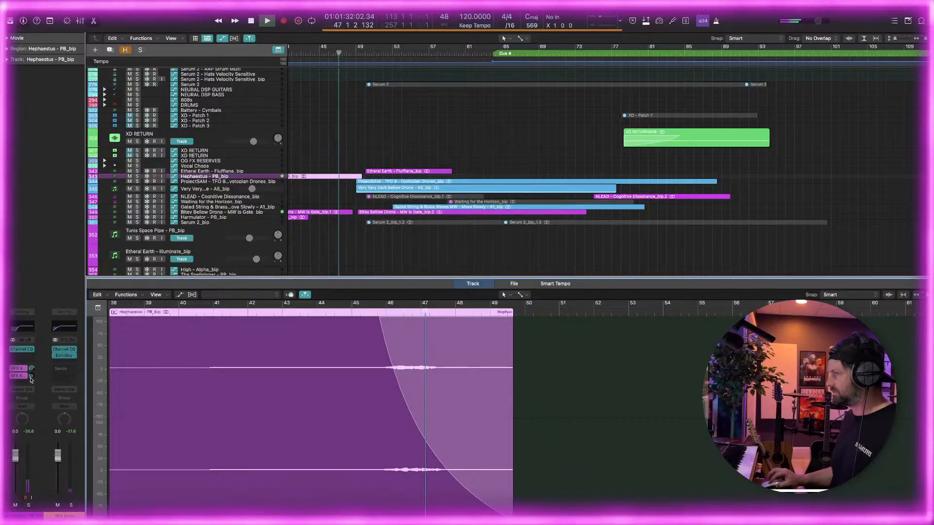
pyautogui.scroll(1, 145, 200)
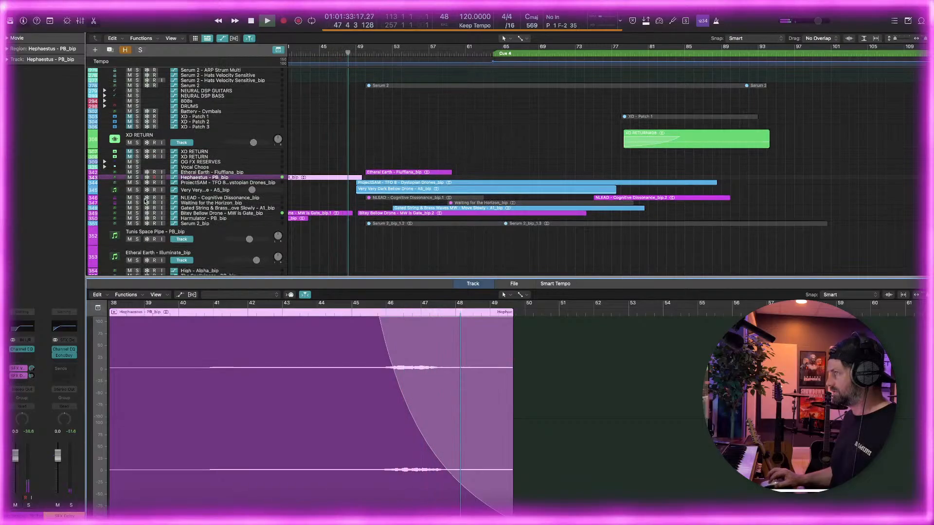
pyautogui.press('space')
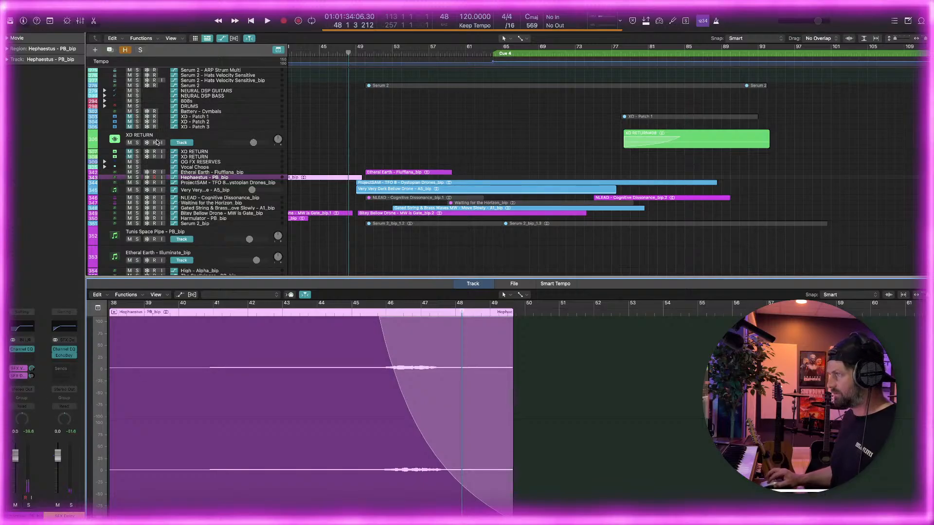
# Play the full arrangement from about bar 49, with the timeline zoomed out to show the surrounding regions
pyautogui.click(357, 52)
pyautogui.press('super+Left')
pyautogui.press('space')
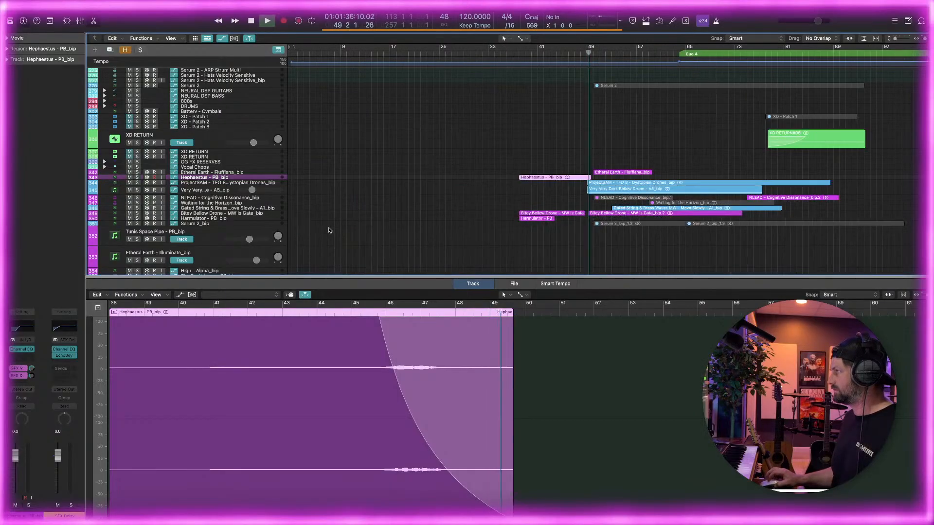
pyautogui.hscroll(4, 329, 229)
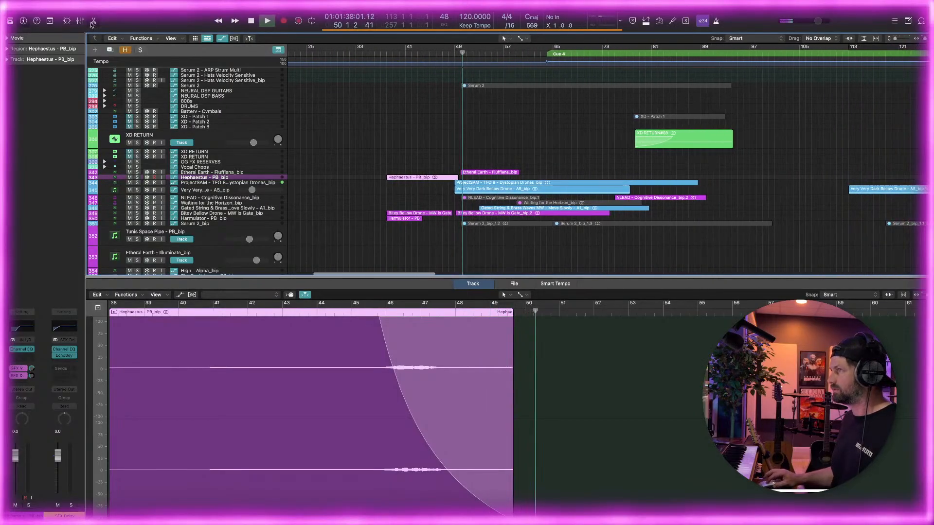
# Close the audio track editor and enlarge the track rows around the Hephaestus and drone tracks
pyautogui.press('e')
pyautogui.press('super+Right')
pyautogui.hscroll(5, 319, 262)
pyautogui.scroll(3, 318, 262)
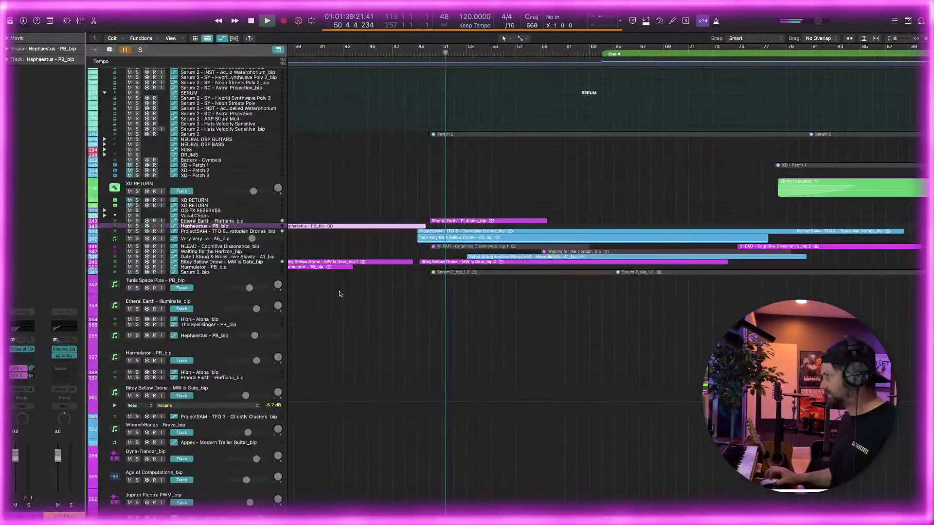
pyautogui.press('super+Down')
pyautogui.press('super+Down')
pyautogui.press('super+Down')
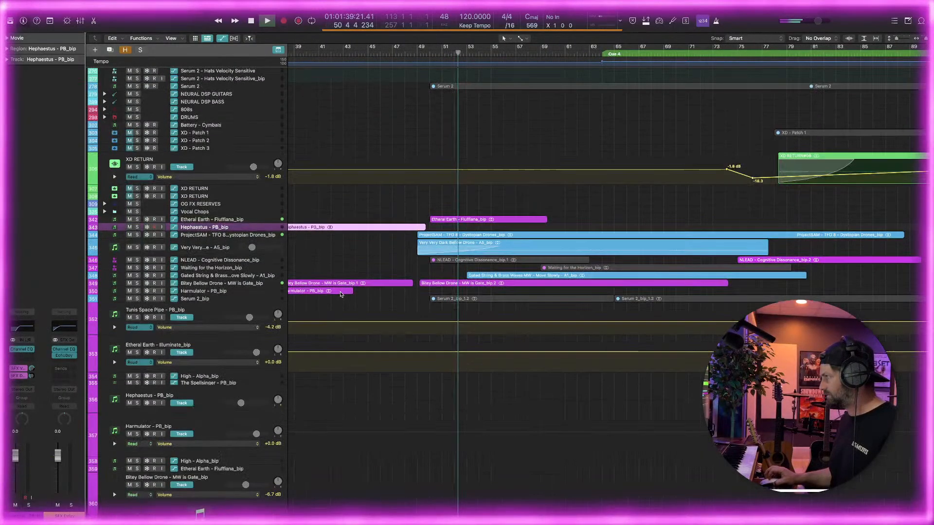
pyautogui.press('super+Down')
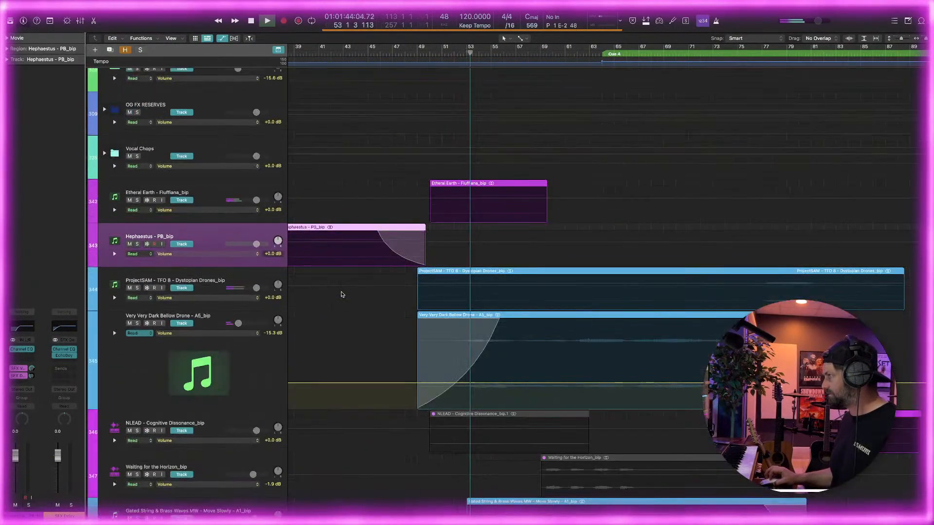
pyautogui.press('super+Down')
pyautogui.scroll(-3, 346, 294)
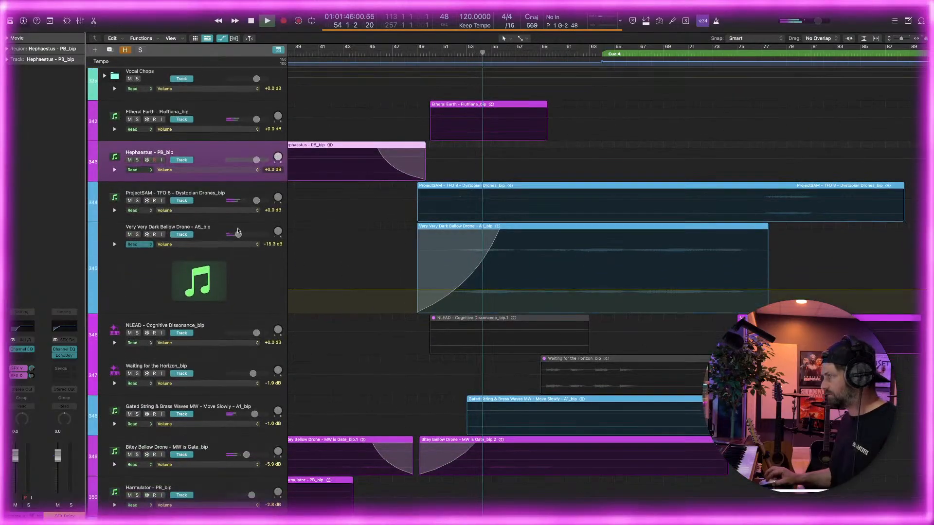
# Check the channel strips of the Very Very Dark Bellow Drone, Dystopian Drones, Gated String & Brass Waves and Bitey Bellow Drone tracks during playback
pyautogui.click(218, 247)
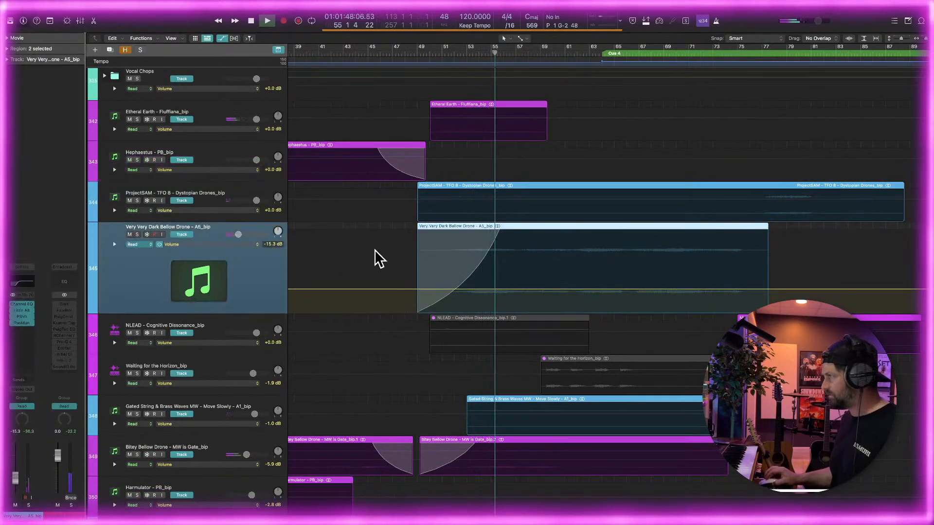
pyautogui.hscroll(1, 376, 258)
pyautogui.click(208, 193)
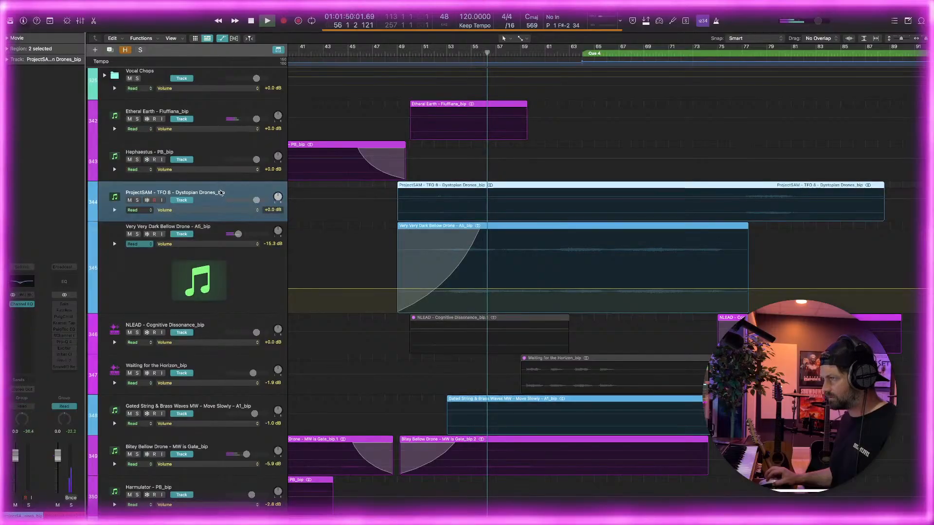
pyautogui.scroll(-2, 436, 299)
pyautogui.scroll(-5, 436, 299)
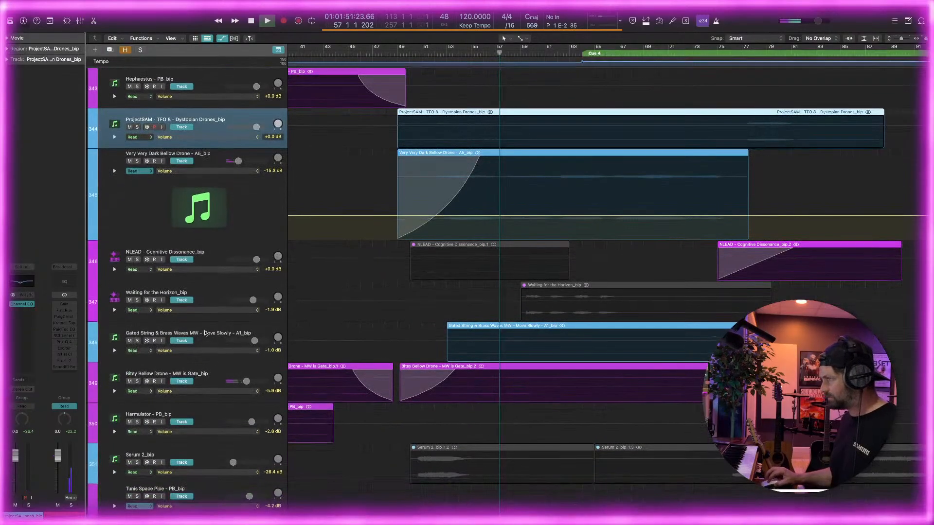
pyautogui.click(94, 326)
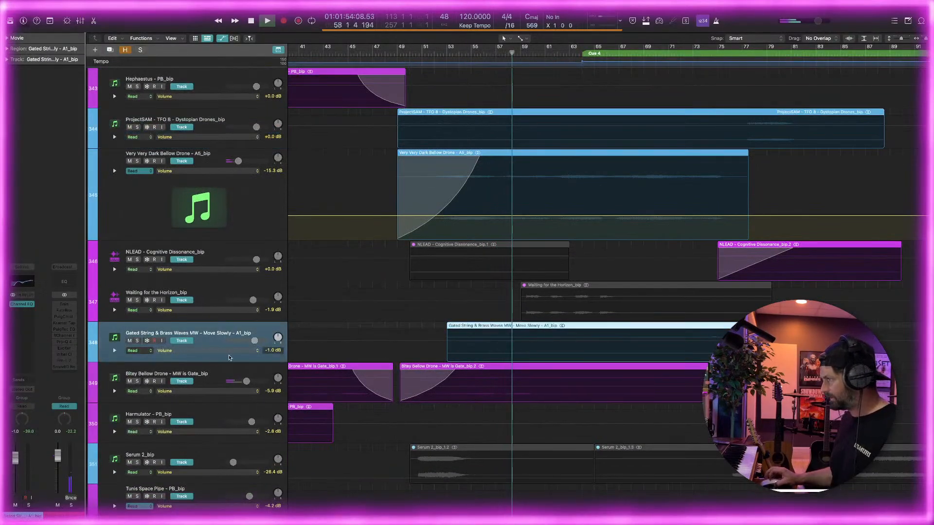
pyautogui.click(186, 371)
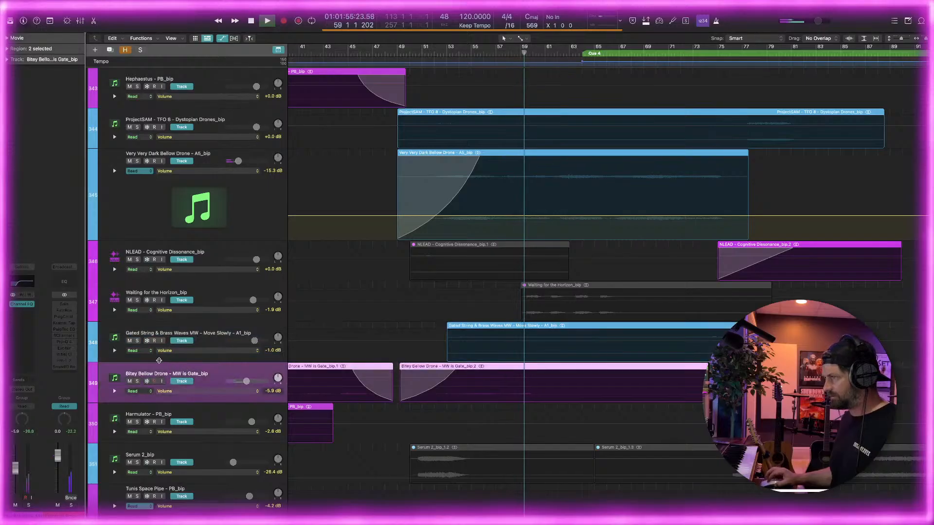
# Listen on from about bar 60 to bar 71 into Cue 4, examining how the drone and texture regions overlap
pyautogui.scroll(20, 204, 368)
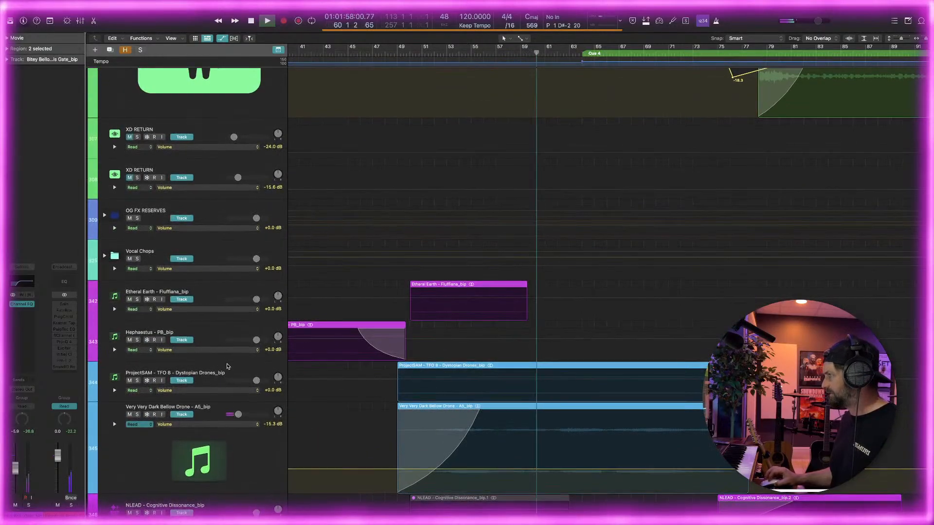
pyautogui.scroll(-8, 229, 365)
pyautogui.scroll(-5, 238, 364)
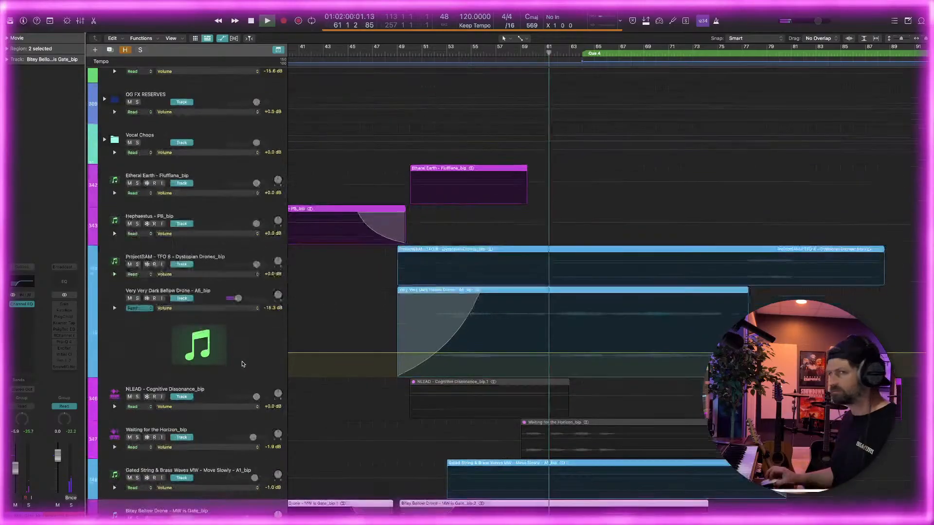
pyautogui.scroll(-4, 239, 360)
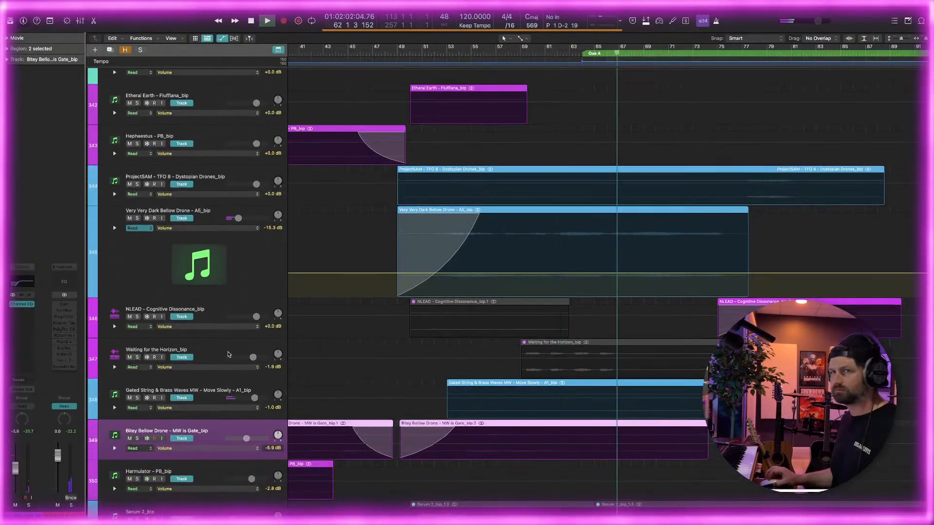
pyautogui.press('super+Left')
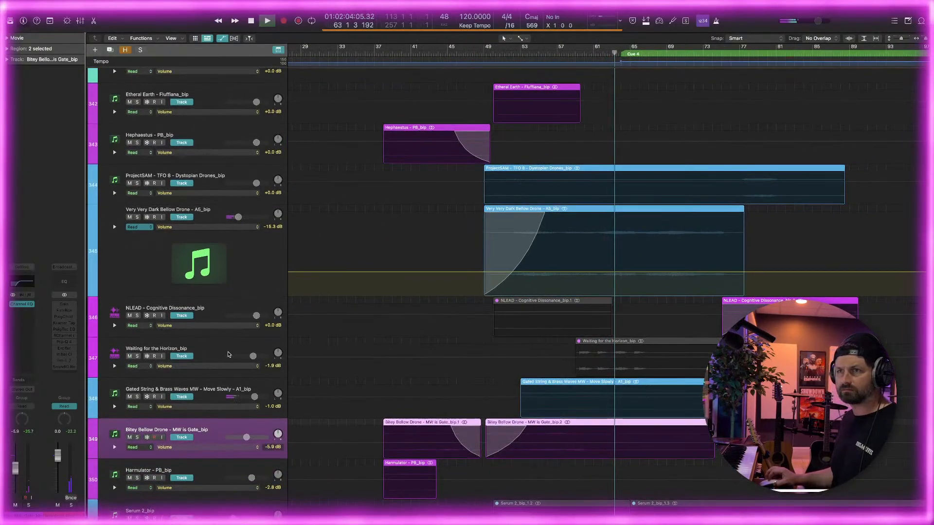
pyautogui.hscroll(1, 382, 354)
pyautogui.press('super+Right')
pyautogui.hscroll(4, 382, 354)
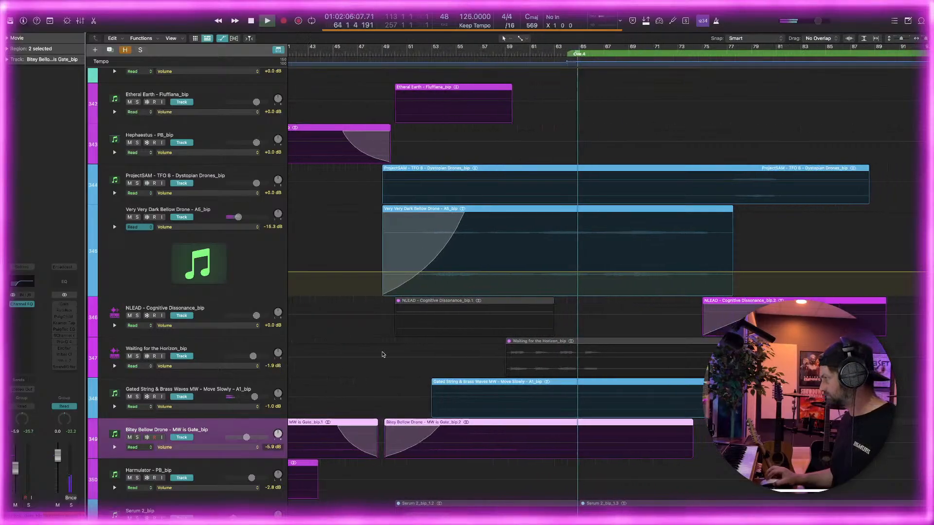
pyautogui.hscroll(-3, 382, 354)
pyautogui.press('super+Left')
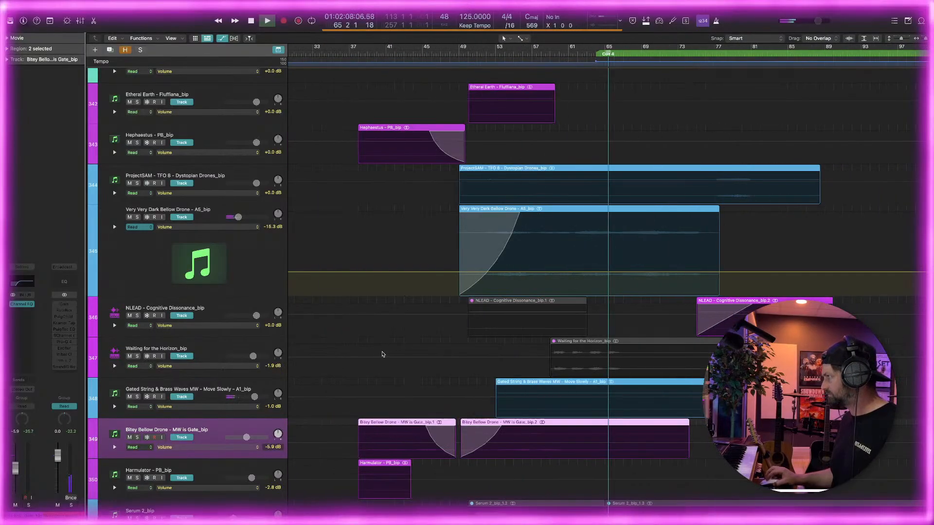
pyautogui.hscroll(4, 382, 354)
pyautogui.hscroll(5, 383, 354)
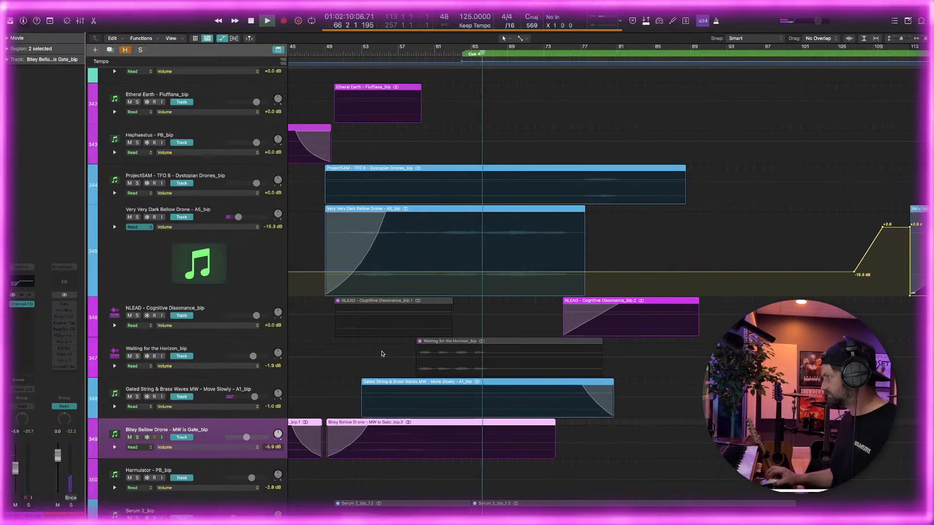
pyautogui.hscroll(3, 383, 354)
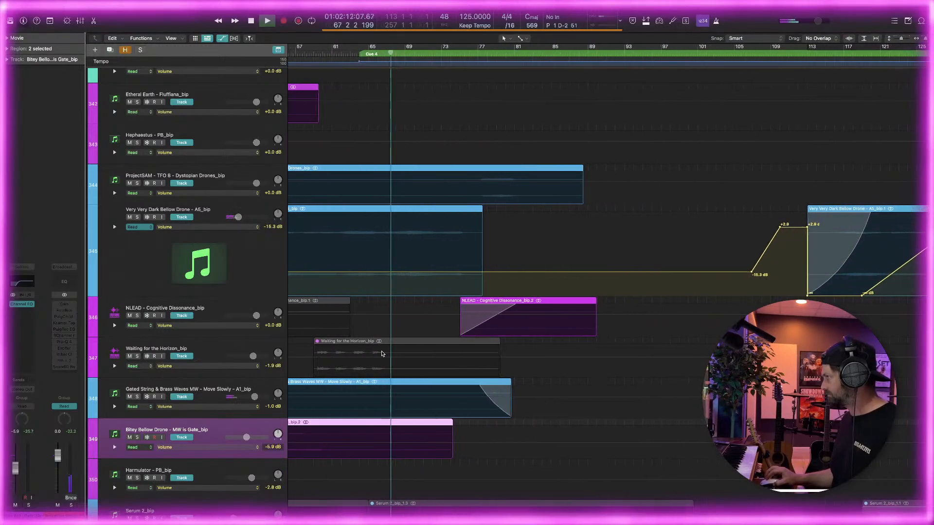
pyautogui.press('super+Left')
pyautogui.hscroll(1, 382, 354)
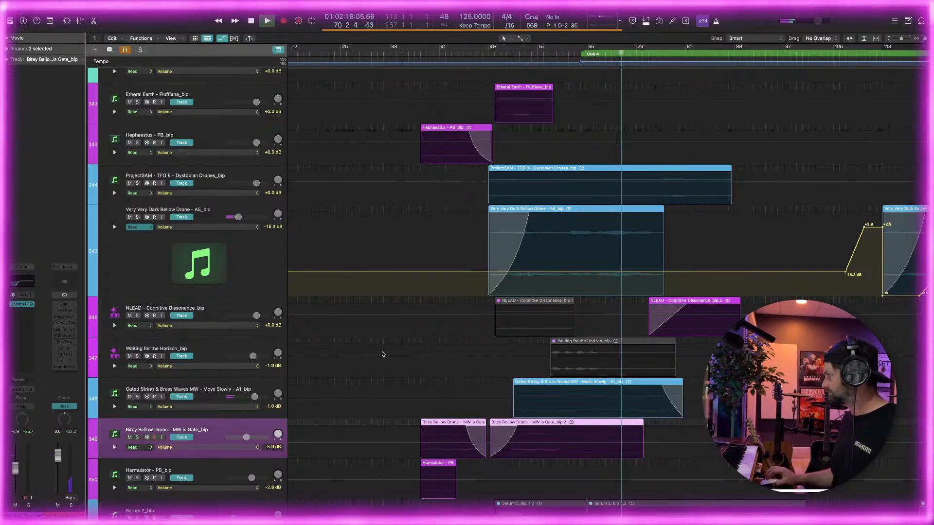
pyautogui.press('super+Right')
pyautogui.hscroll(4, 382, 354)
pyautogui.scroll(5, 383, 354)
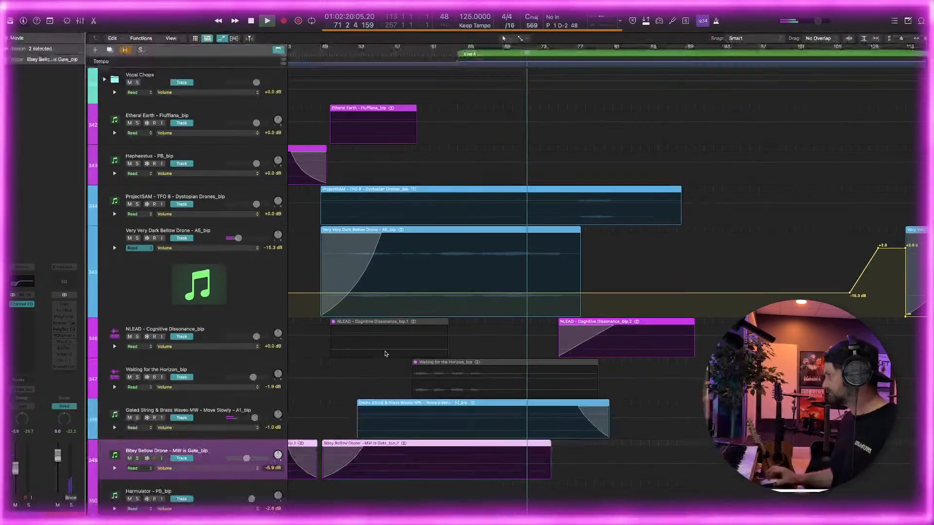
# Zoom out the track heights and shrink the enlarged Very Very Dark Bellow Drone row
pyautogui.scroll(8, 385, 354)
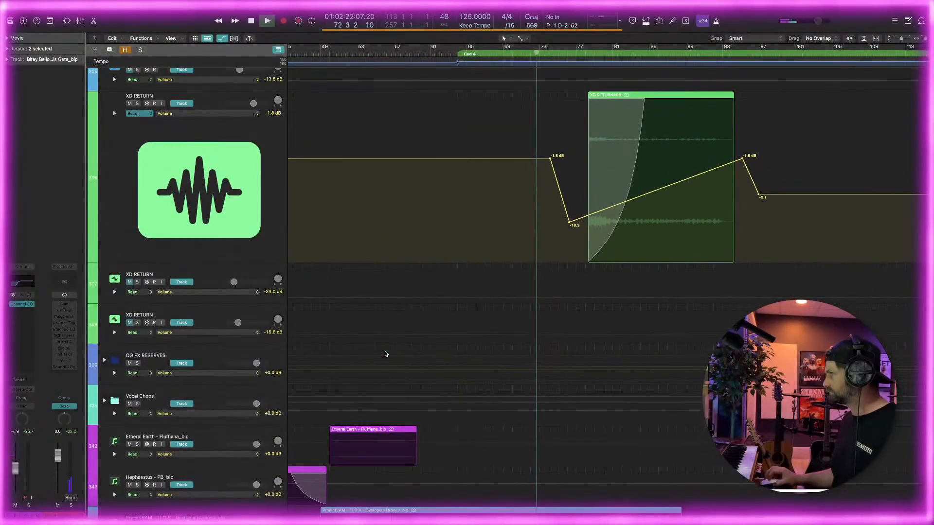
pyautogui.press('super+Up')
pyautogui.press('super+Up')
pyautogui.press('super+Up')
pyautogui.press('super+Up')
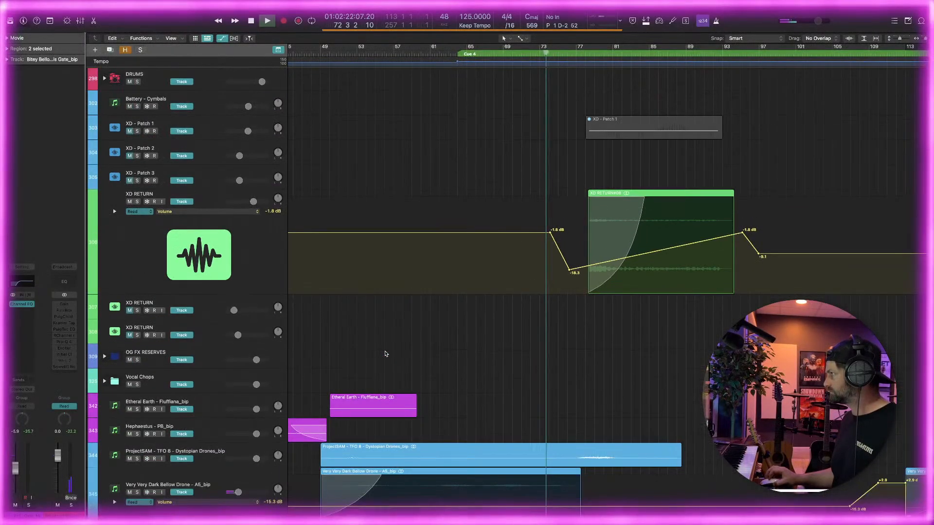
pyautogui.scroll(-6, 386, 353)
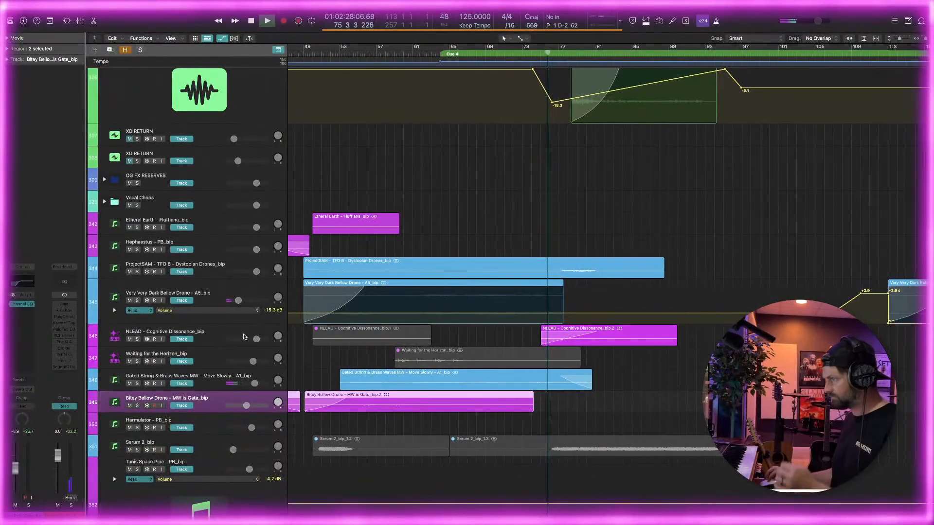
pyautogui.moveTo(201, 317); pyautogui.dragTo(202, 303)
# Shrink the enlarged XD RETURN row and zoom the timeline out to show the regions from about bar 33 to bar 169
pyautogui.scroll(4, 430, 382)
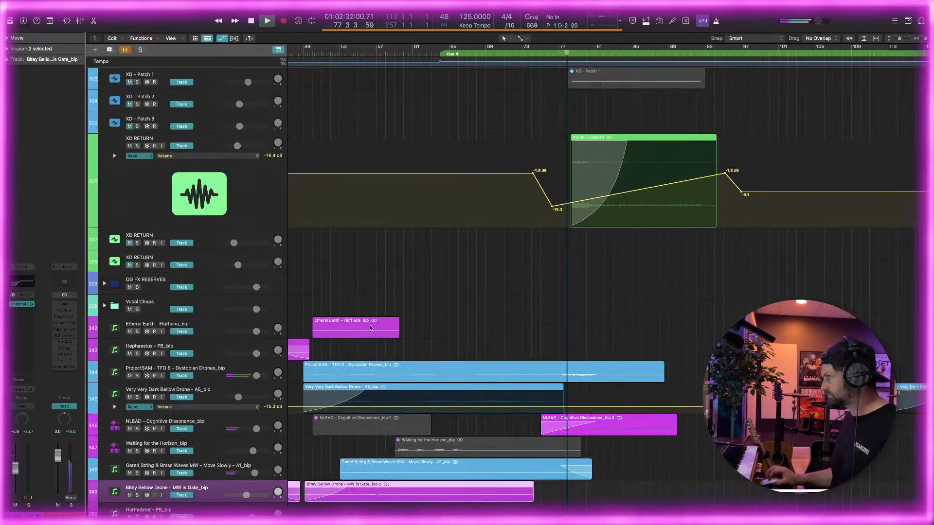
pyautogui.moveTo(212, 227); pyautogui.dragTo(212, 178)
pyautogui.press('super+Left')
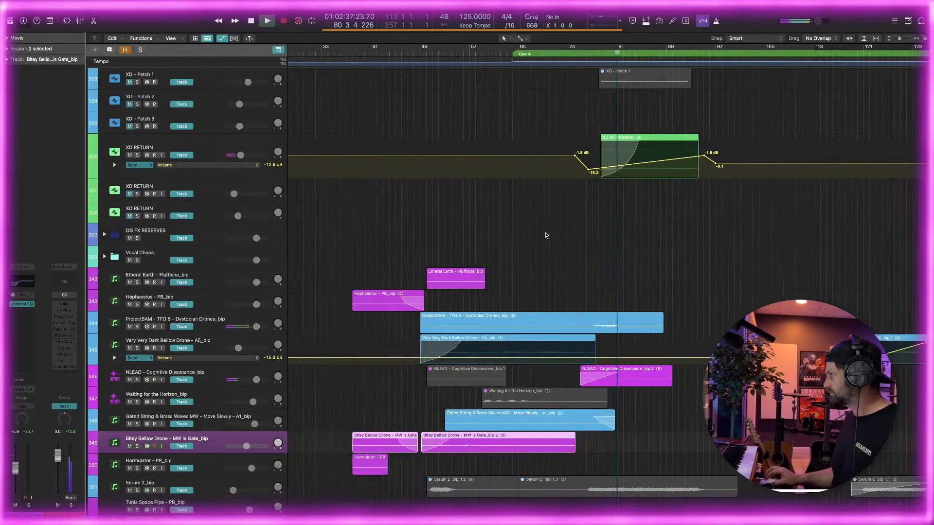
pyautogui.press('super+Left')
pyautogui.hscroll(3, 546, 236)
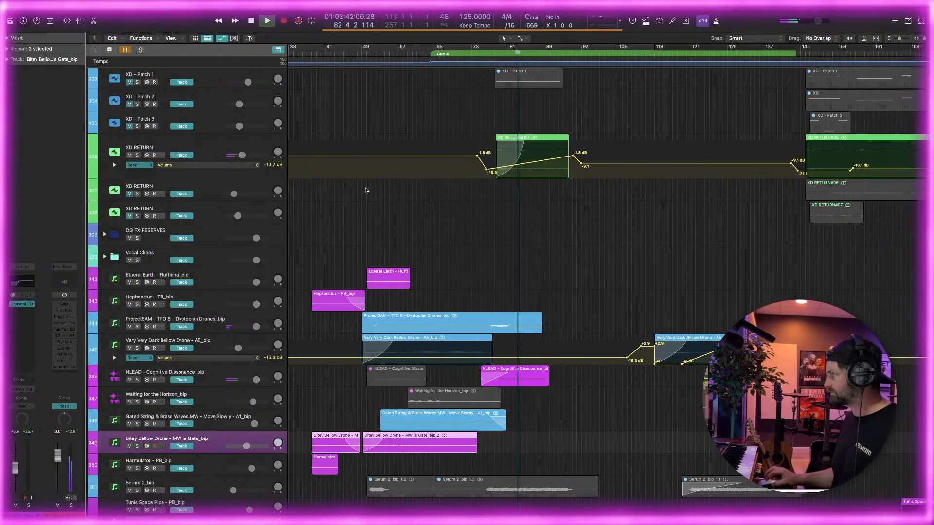
# Solo the NLEAD - Cognitive Dissonance track and play it from about bar 80
pyautogui.click(136, 379)
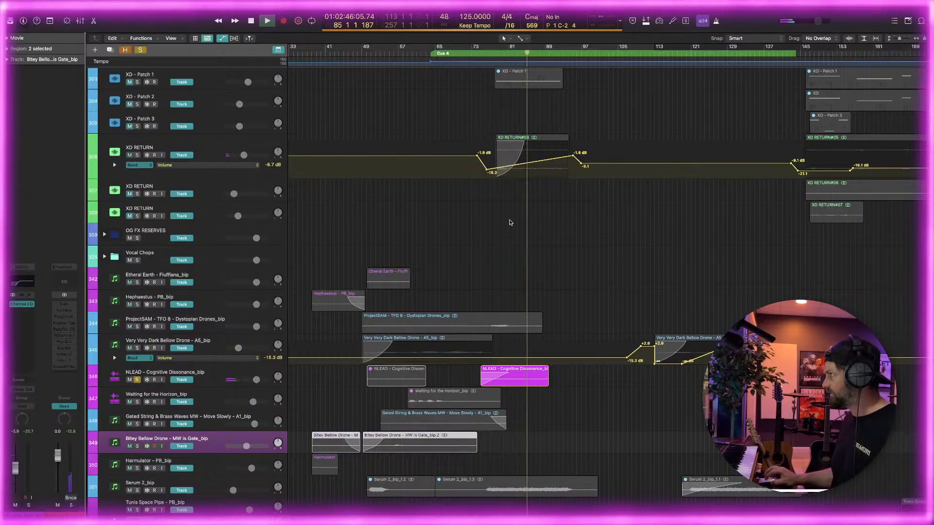
pyautogui.moveTo(510, 53); pyautogui.dragTo(504, 54)
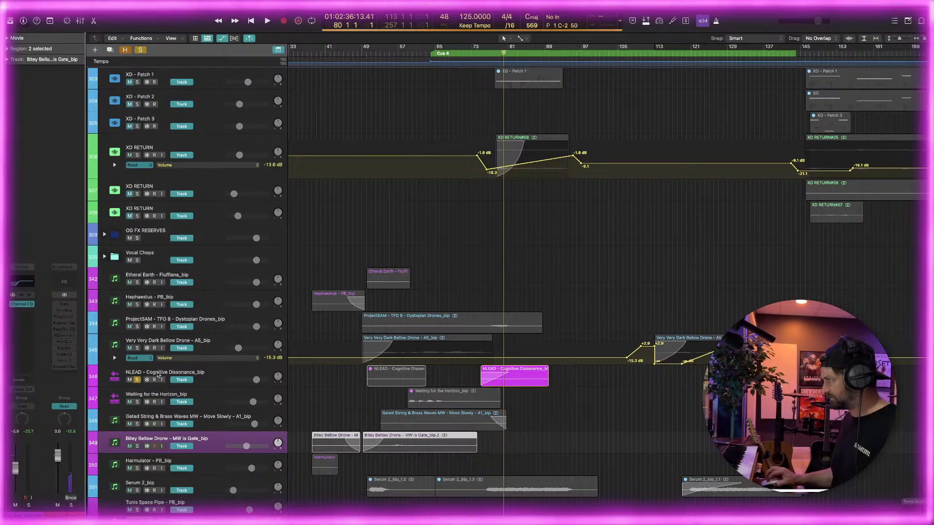
pyautogui.click(158, 375)
pyautogui.press('space')
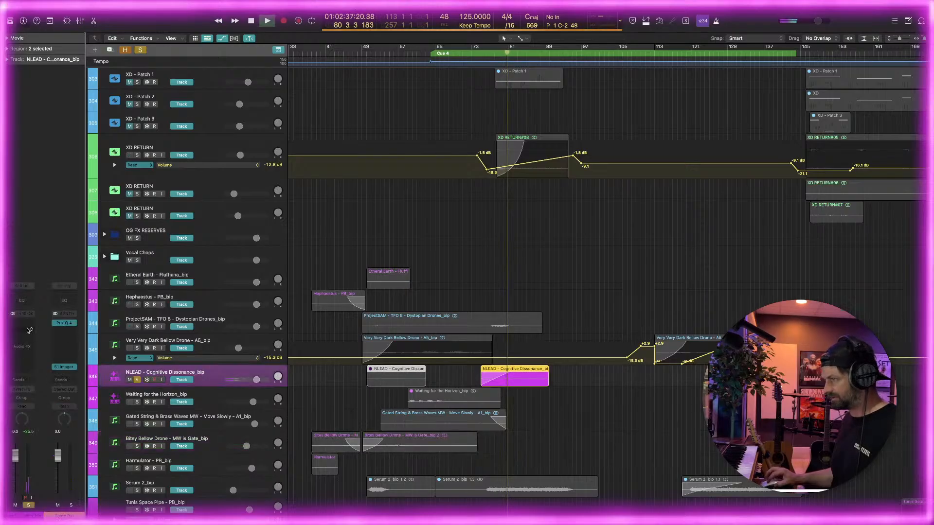
# Insert Pro-Q 4 on the NLEAD track and cut the resonant peak about 2.9 dB near 788 Hz with a narrow band, Q about 19
pyautogui.click(28, 329)
pyautogui.moveTo(33, 356)
pyautogui.click(76, 356)
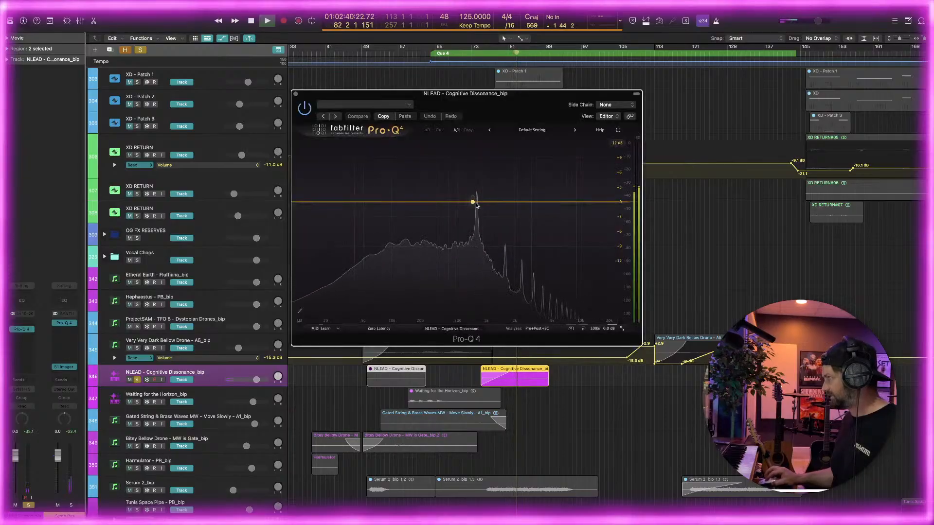
pyautogui.click(478, 203)
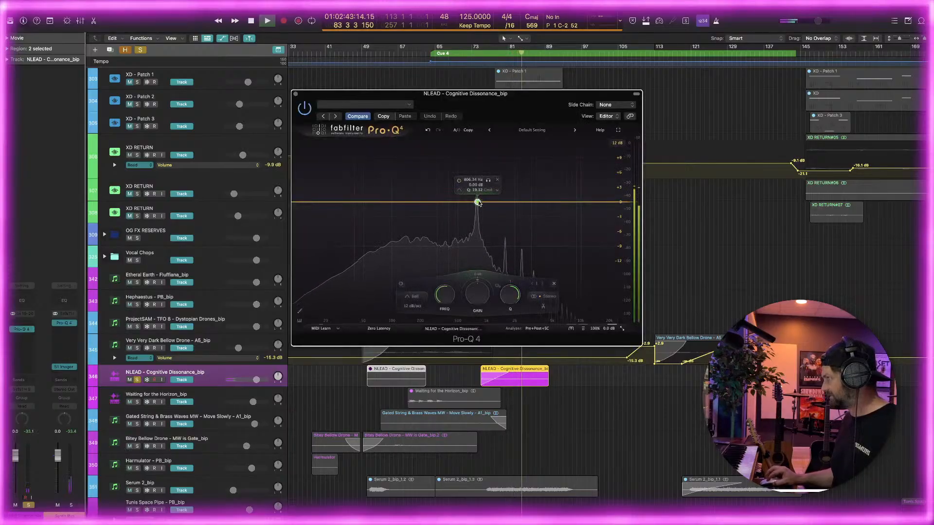
pyautogui.scroll(10, 477, 202)
pyautogui.moveTo(477, 202)
pyautogui.mouseDown()
pyautogui.moveTo(478, 161)
pyautogui.moveTo(479, 212)
pyautogui.mouseUp()
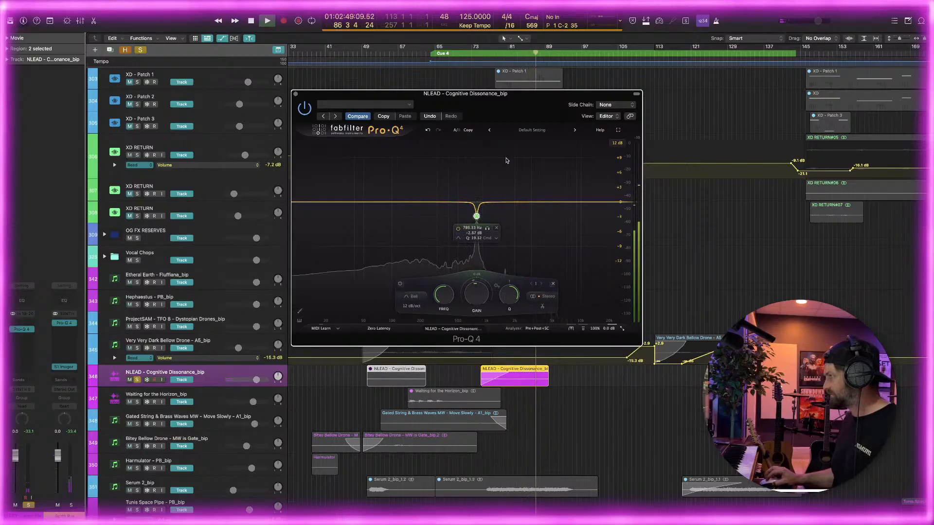
# Replay the NLEAD part from bar 78 and ease the narrow EQ cut to about -2.5 dB
pyautogui.press('space')
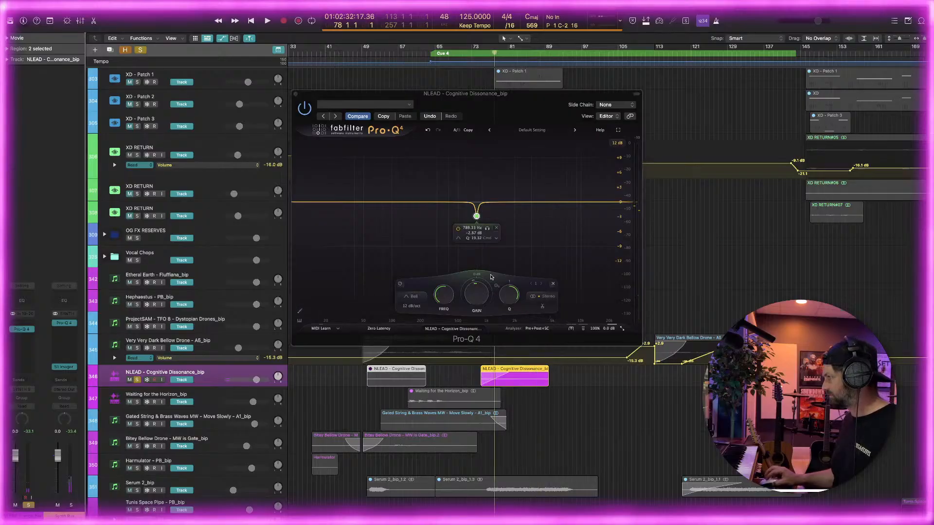
pyautogui.press('space')
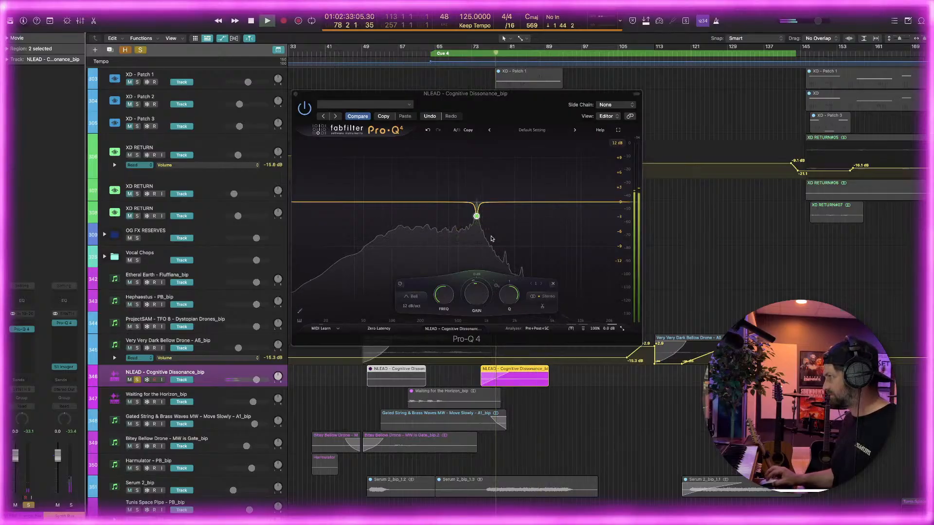
pyautogui.moveTo(478, 220); pyautogui.dragTo(478, 215)
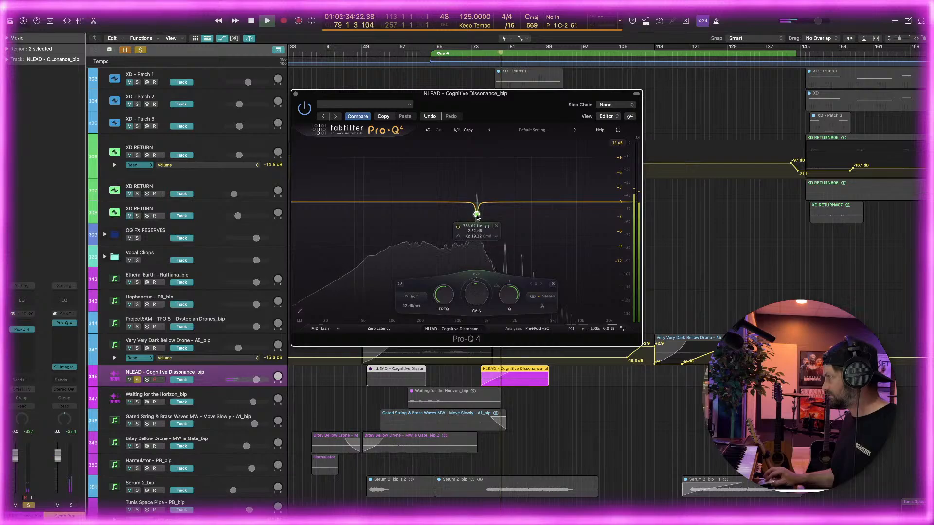
# Add a 12 dB/oct low cut at about 324 Hz to the NLEAD equalizer and unsolo the track
pyautogui.doubleClick(371, 301)
pyautogui.moveTo(371, 302); pyautogui.dragTo(446, 212)
pyautogui.press('s')
pyautogui.press('super+w')
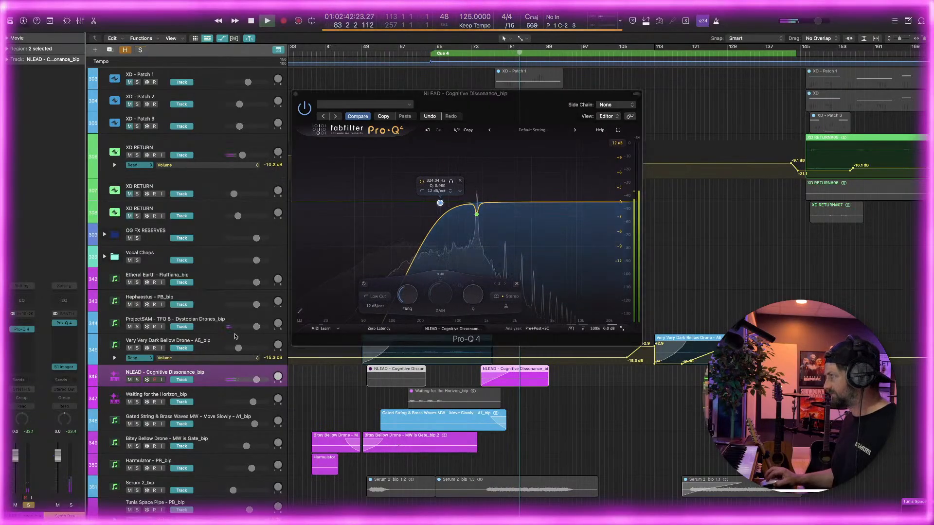
# Close the equalizer and play the full mix from about bar 74 to check the NLEAD part against the drones
pyautogui.press('space')
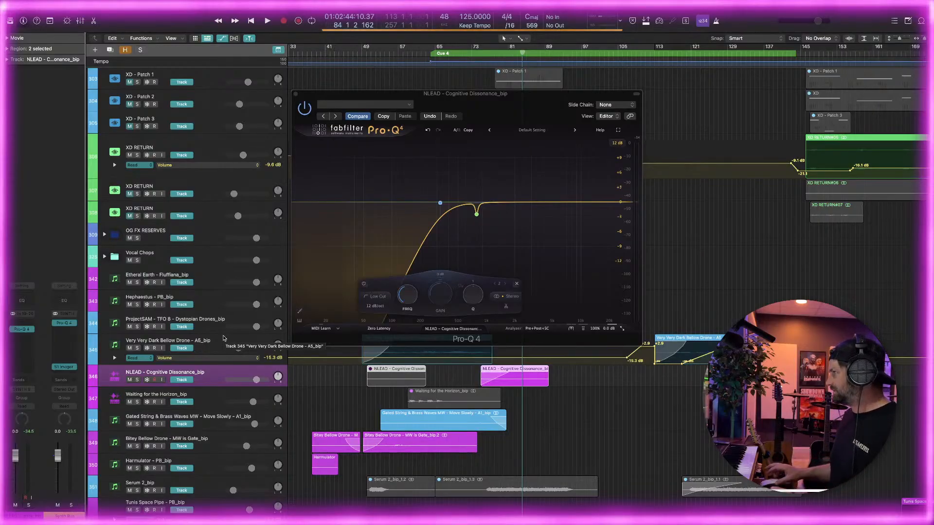
pyautogui.click(295, 94)
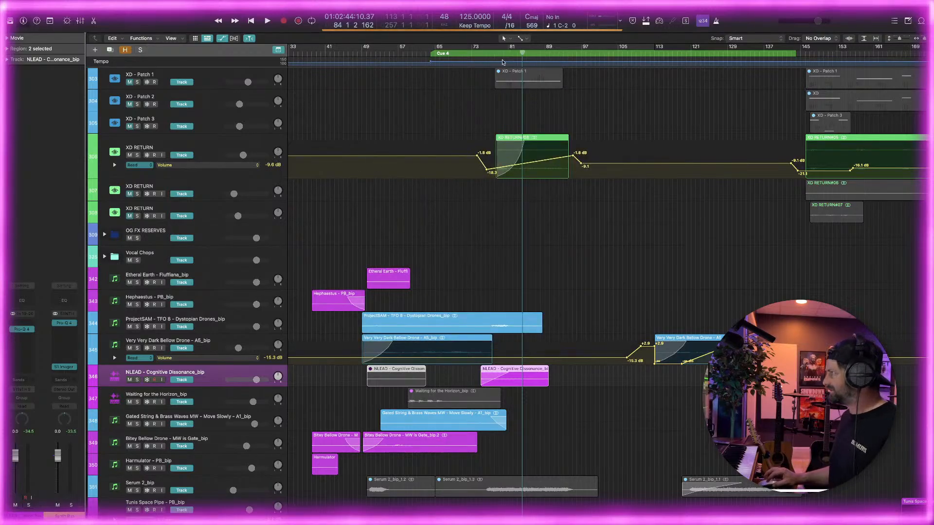
pyautogui.click(481, 53)
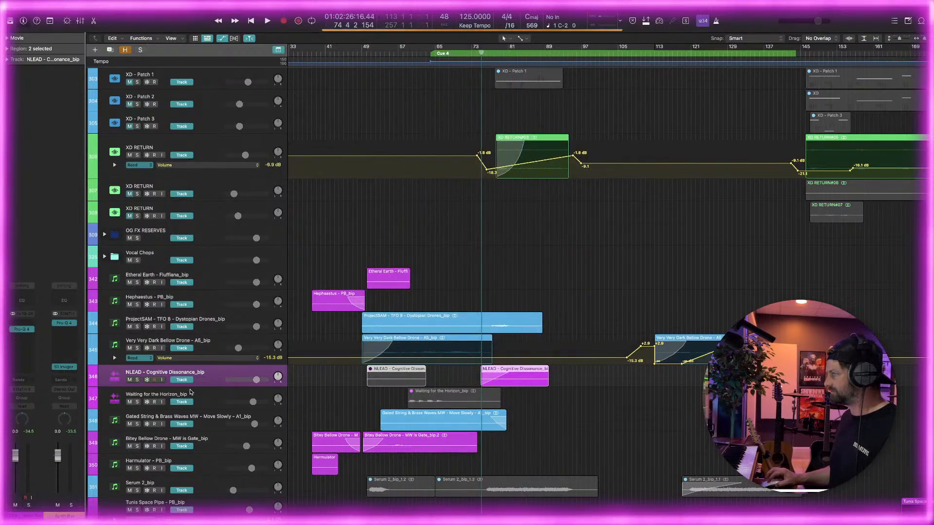
pyautogui.press('space')
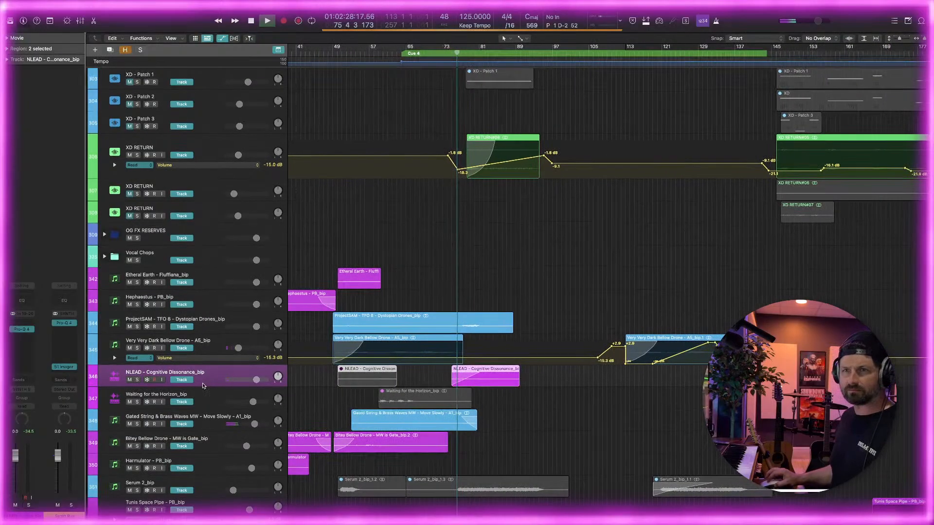
pyautogui.hscroll(-1, 203, 385)
pyautogui.scroll(1, 202, 385)
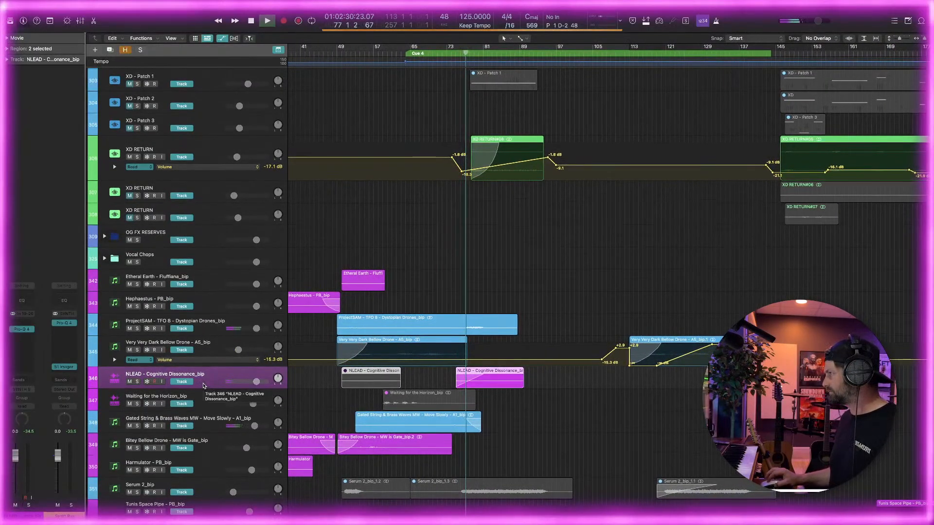
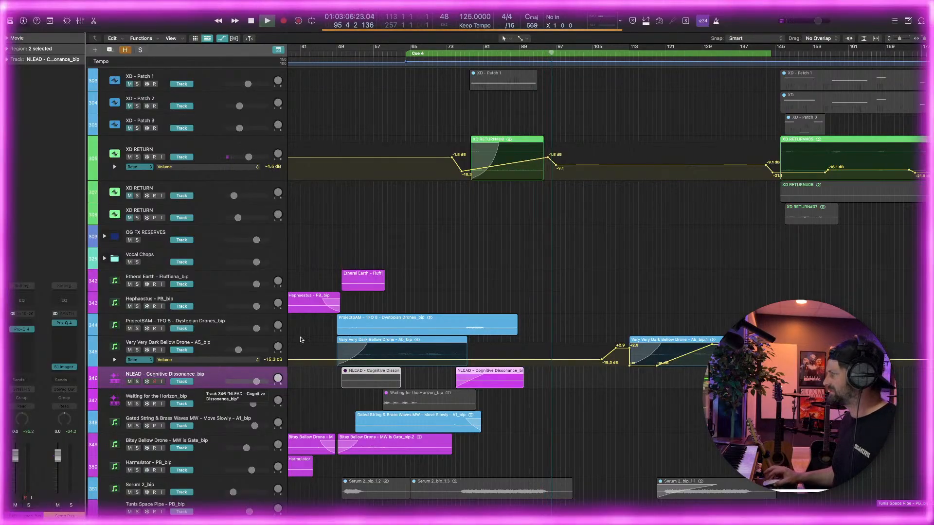
# Place the playhead at bar 113, at the start of the second Very Very Dark Bellow Drone region
pyautogui.hscroll(3, 342, 300)
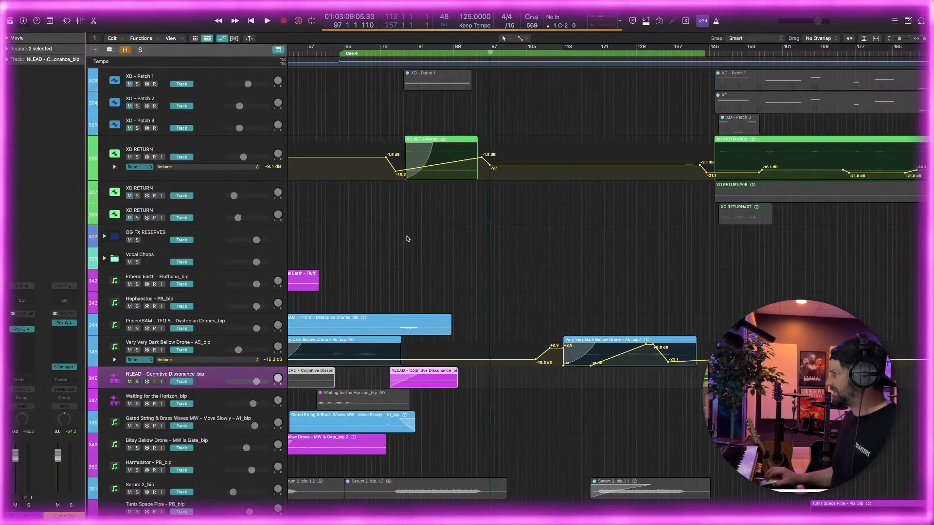
pyautogui.click(560, 54)
# Look over the arrangement from bar 113 onward, examining the Serum, XD RETURN and bounced texture and effect regions around bars 137 to 200
pyautogui.scroll(5, 432, 176)
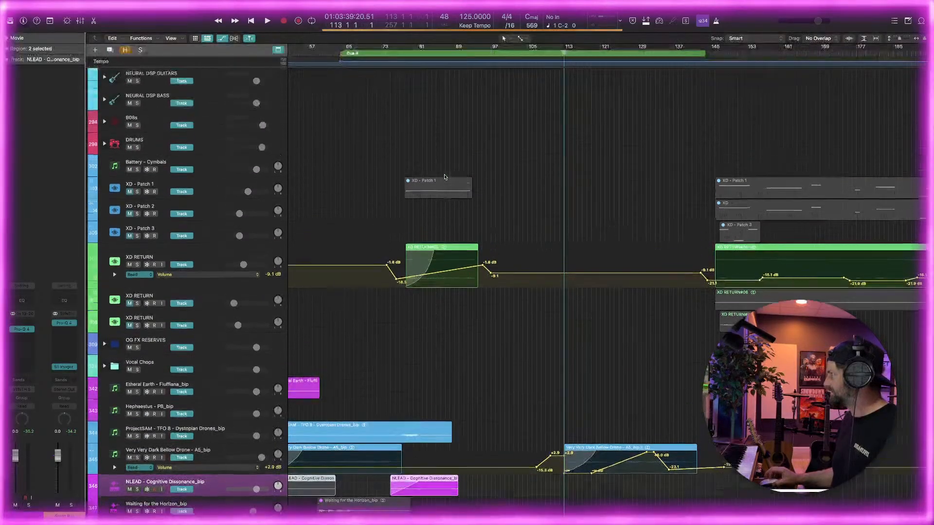
pyautogui.scroll(-5, 434, 157)
pyautogui.scroll(-4, 435, 157)
pyautogui.hscroll(5, 452, 165)
pyautogui.scroll(-10, 460, 169)
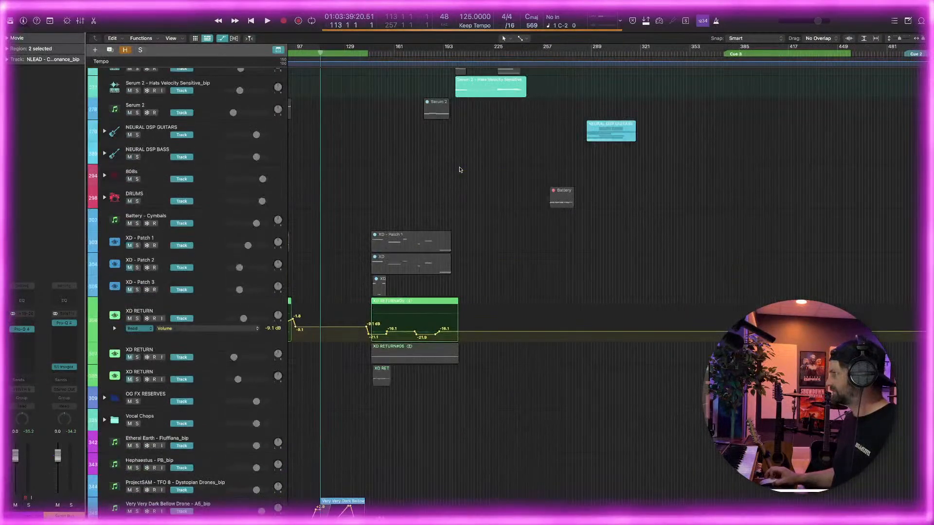
pyautogui.scroll(-15, 543, 103)
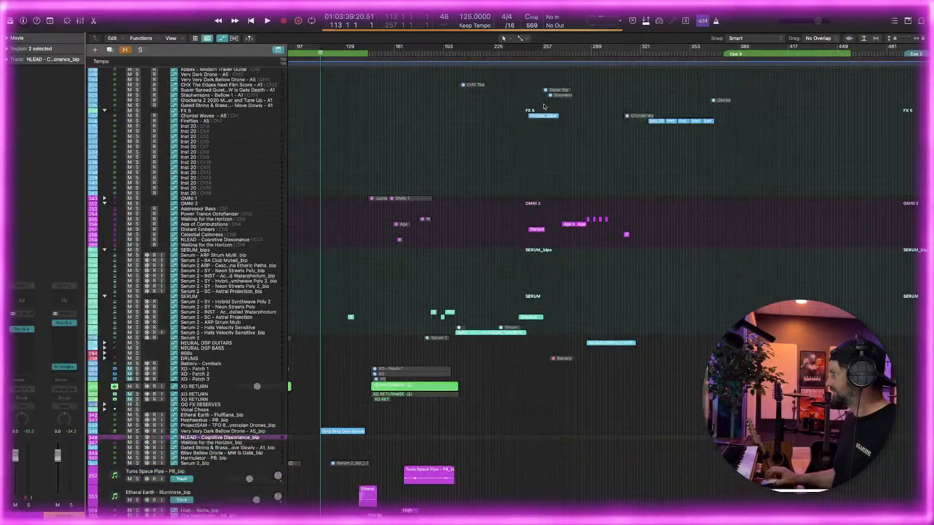
pyautogui.scroll(5, 539, 106)
pyautogui.scroll(-5, 539, 106)
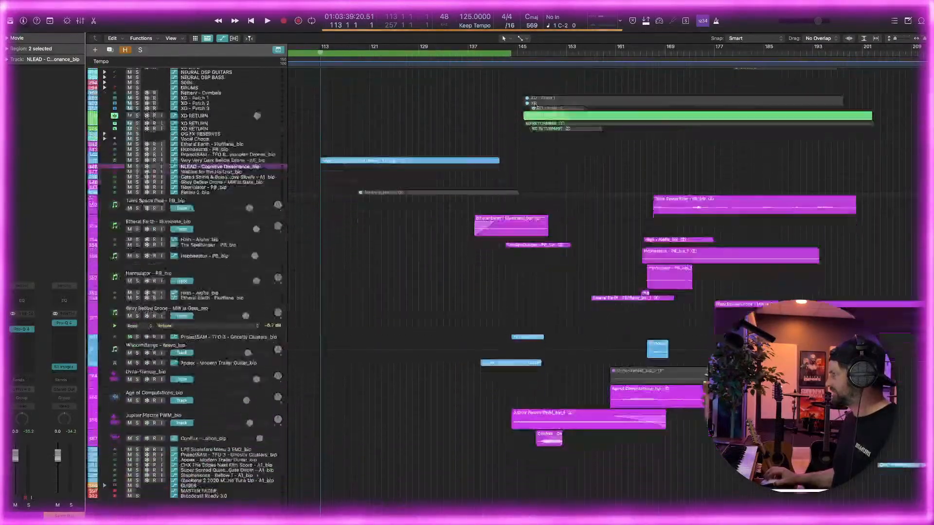
pyautogui.hscroll(4, 537, 106)
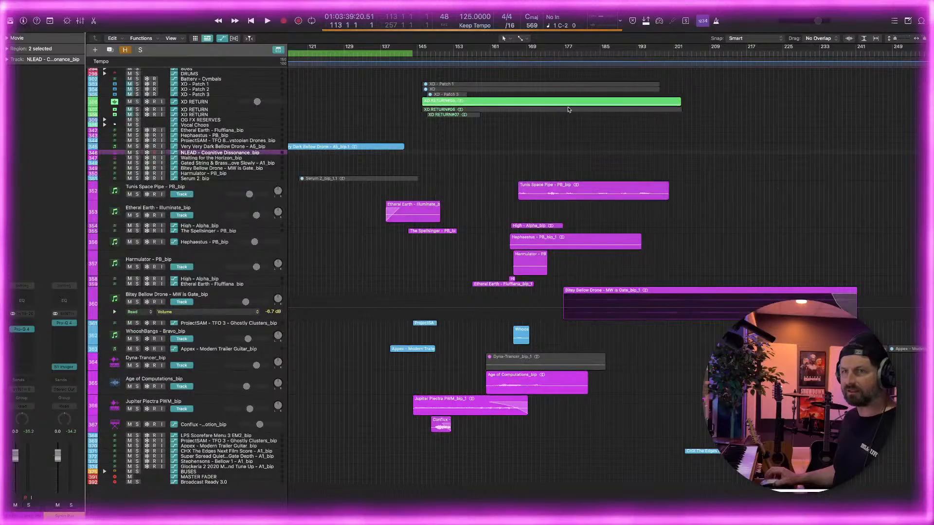
pyautogui.hscroll(2, 567, 110)
pyautogui.scroll(5, 564, 110)
pyautogui.press('super+Left')
pyautogui.hscroll(-2, 562, 112)
pyautogui.scroll(-1, 563, 112)
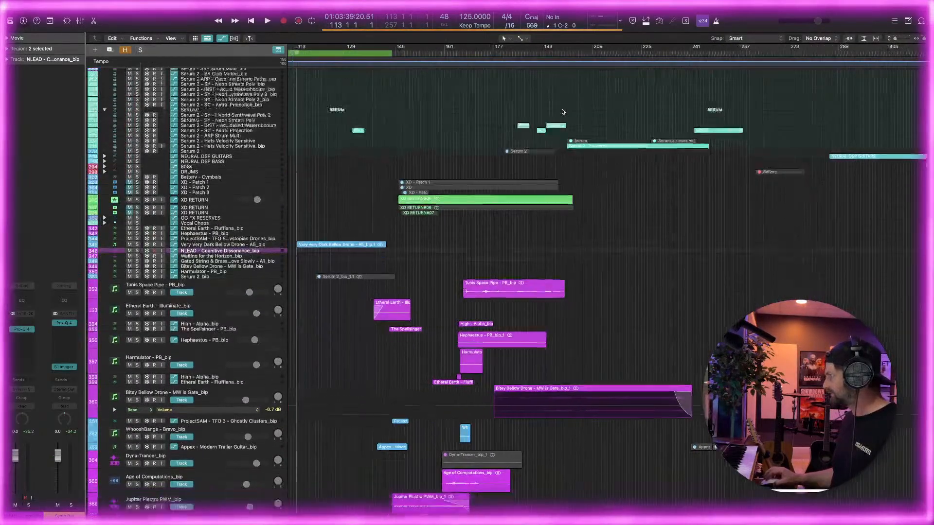
pyautogui.scroll(-6, 563, 111)
pyautogui.press('super+Right')
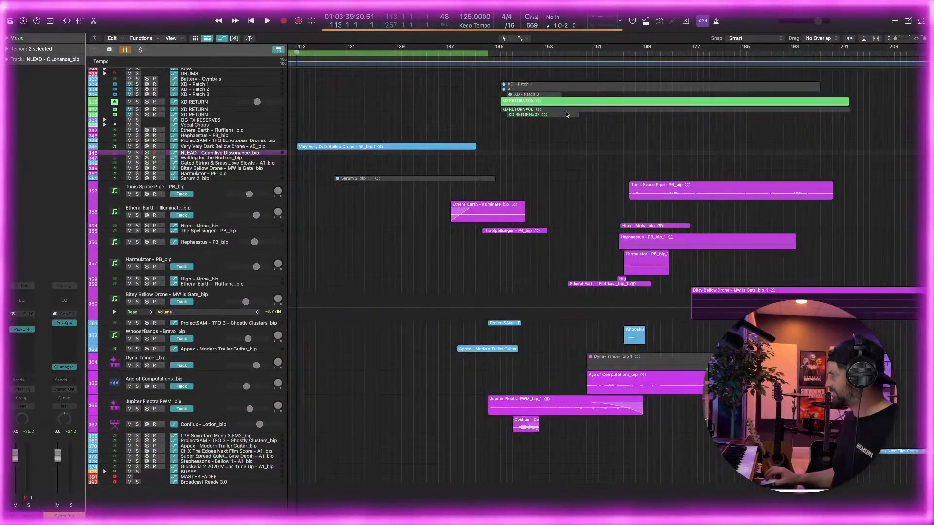
pyautogui.press('super+Left')
pyautogui.scroll(7, 568, 116)
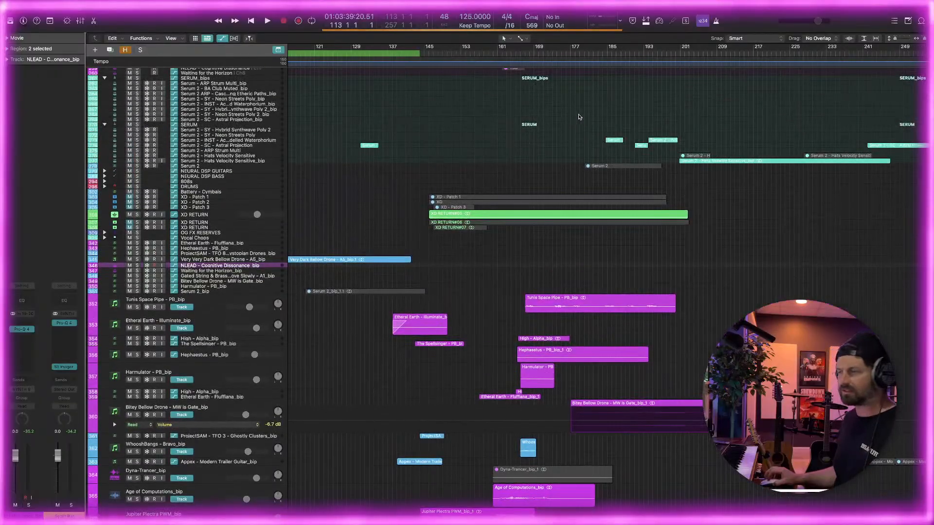